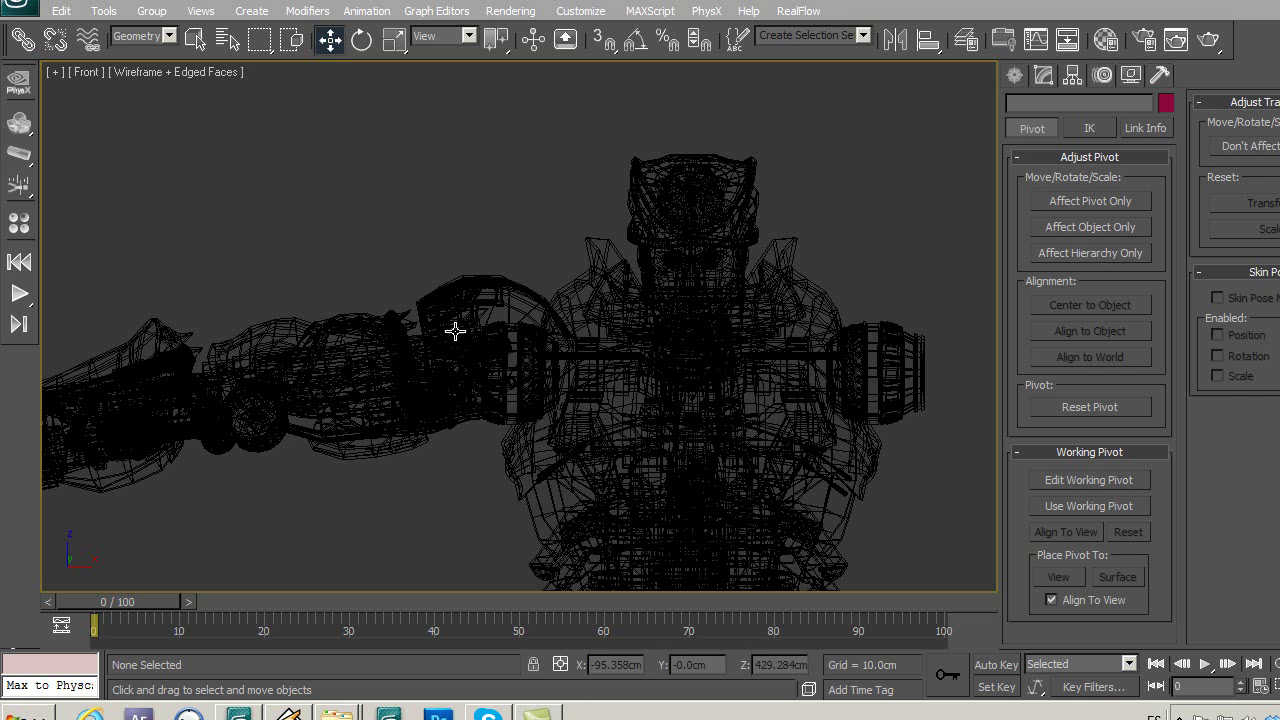
Pan the Wireframe + Edged Faces Front viewport over the robot's torso.
mouse_move(454, 329)
middle_mouse_down()
mouse_move(427, 265)
mouse_move(454, 320)
mouse_move(615, 313)
middle_mouse_up()
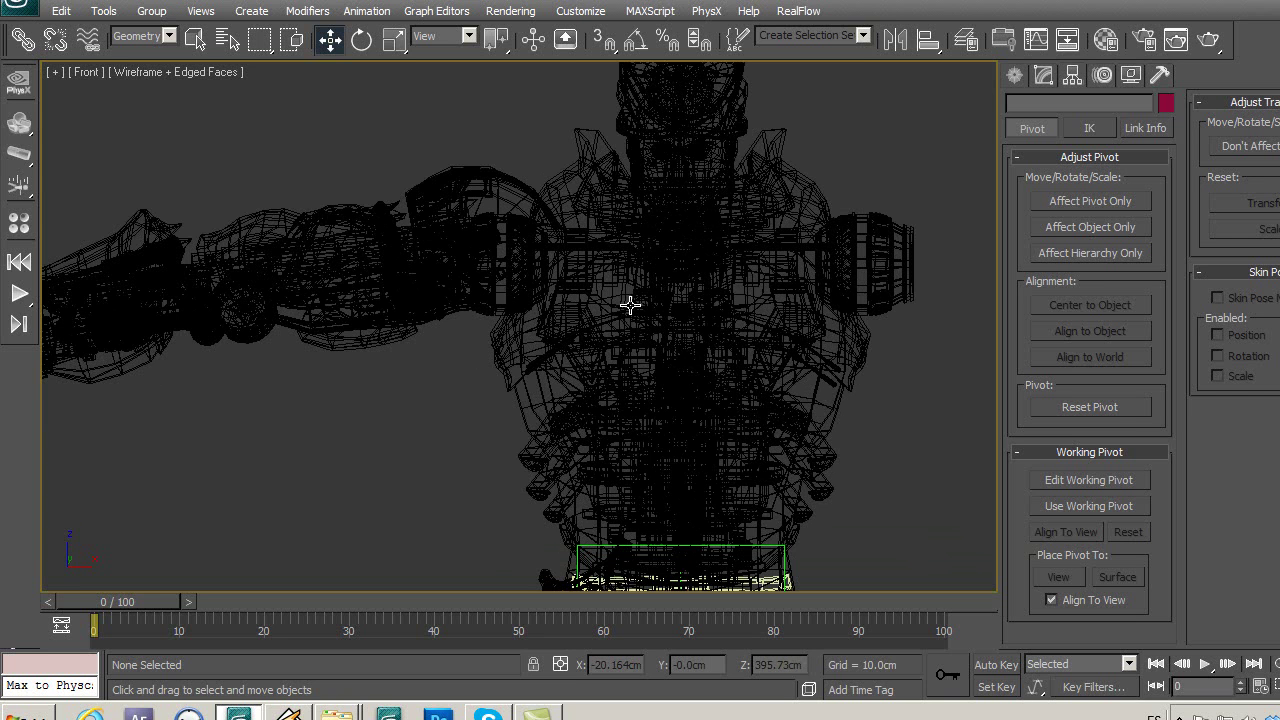
Select the arm group b1 and pan the Front view to inspect it.
middle_click_drag(630, 305, 642, 365)
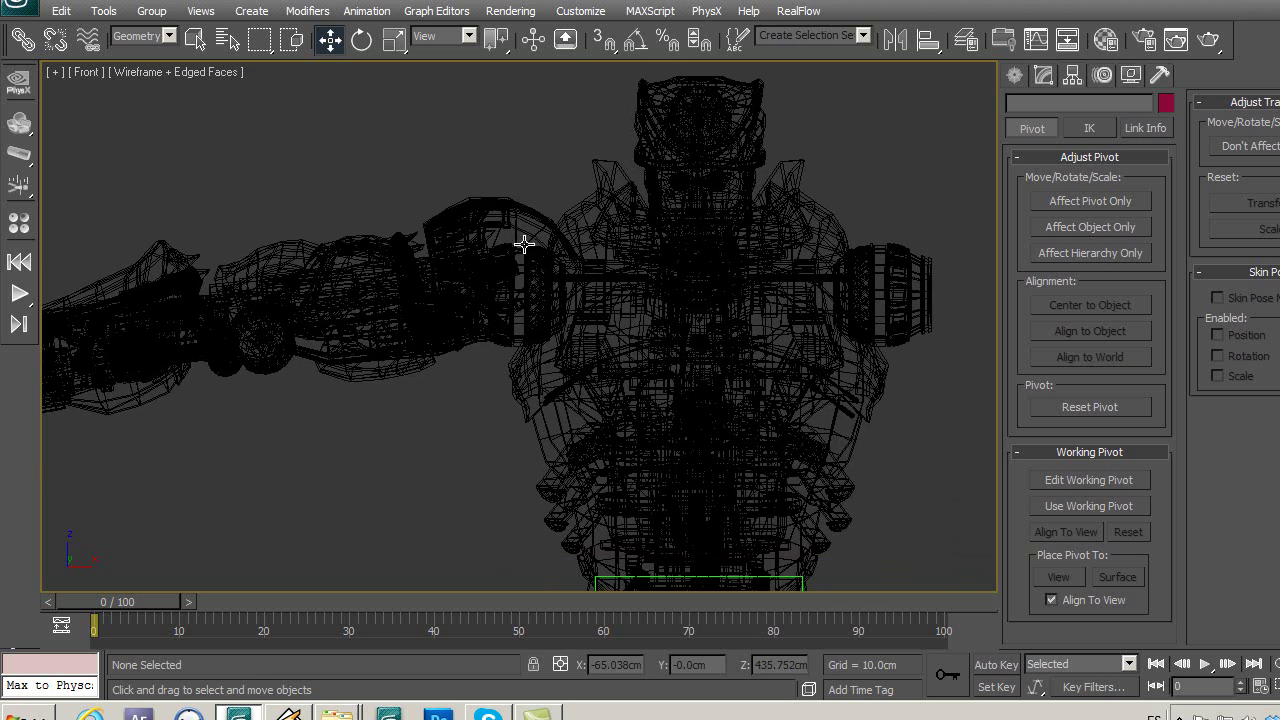
left_click(503, 250)
mouse_move(511, 350)
middle_mouse_down()
mouse_move(560, 327)
mouse_move(515, 378)
mouse_move(353, 384)
middle_mouse_up()
middle_click_drag(445, 359, 484, 356)
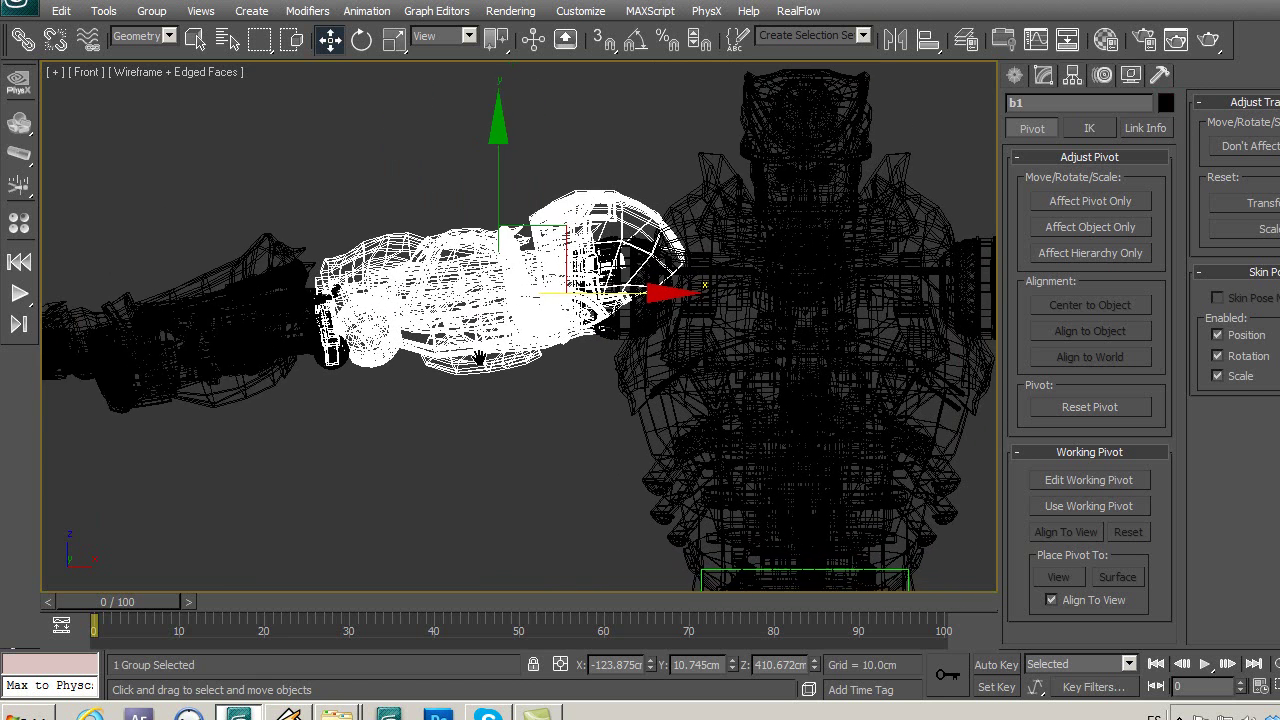
Frame the whole character again and select the head group Cabeza.
mouse_move(636, 355)
middle_mouse_down()
mouse_move(560, 352)
mouse_move(568, 368)
mouse_move(620, 245)
mouse_move(634, 286)
mouse_move(606, 262)
mouse_move(640, 289)
mouse_move(517, 337)
mouse_move(600, 377)
middle_mouse_up()
scroll(566, 368, "down", 4)
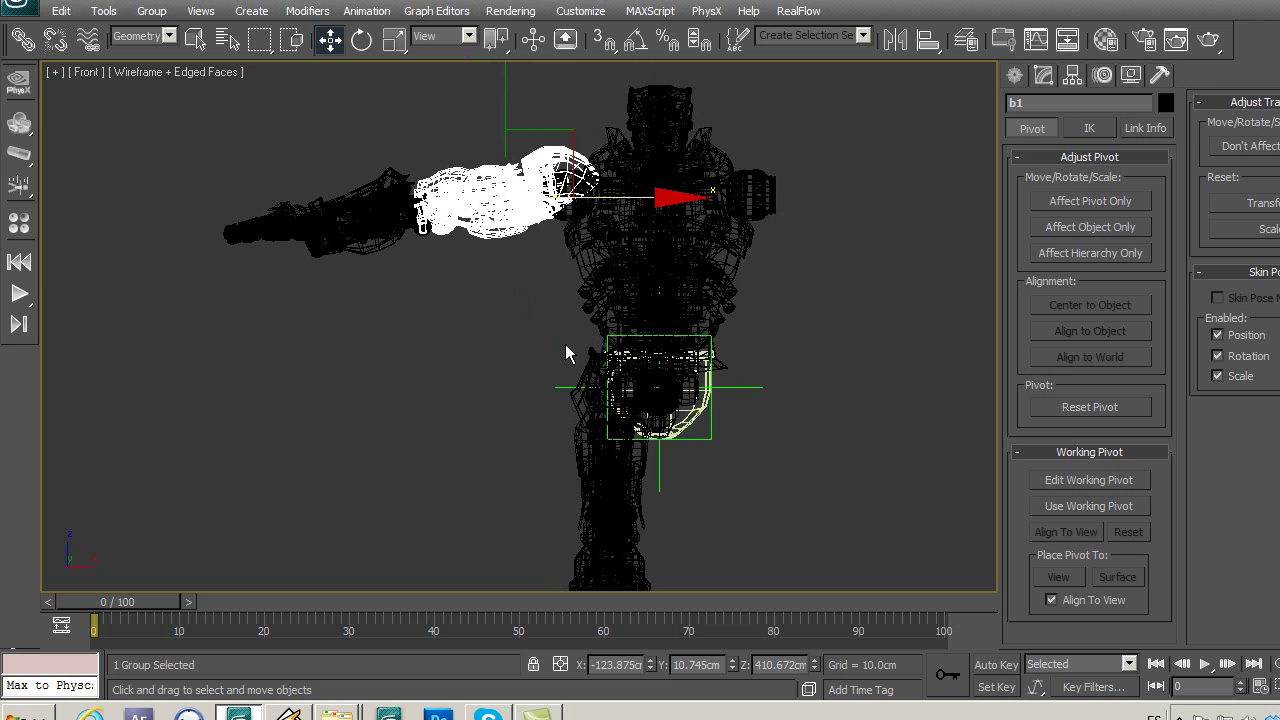
mouse_move(486, 190)
middle_mouse_down()
mouse_move(537, 292)
mouse_move(508, 308)
middle_mouse_up()
left_click(661, 222)
Isolate Cabeza with Alt+Q and show it zoomed-extents in the Left view.
scroll(654, 277, "up", 4)
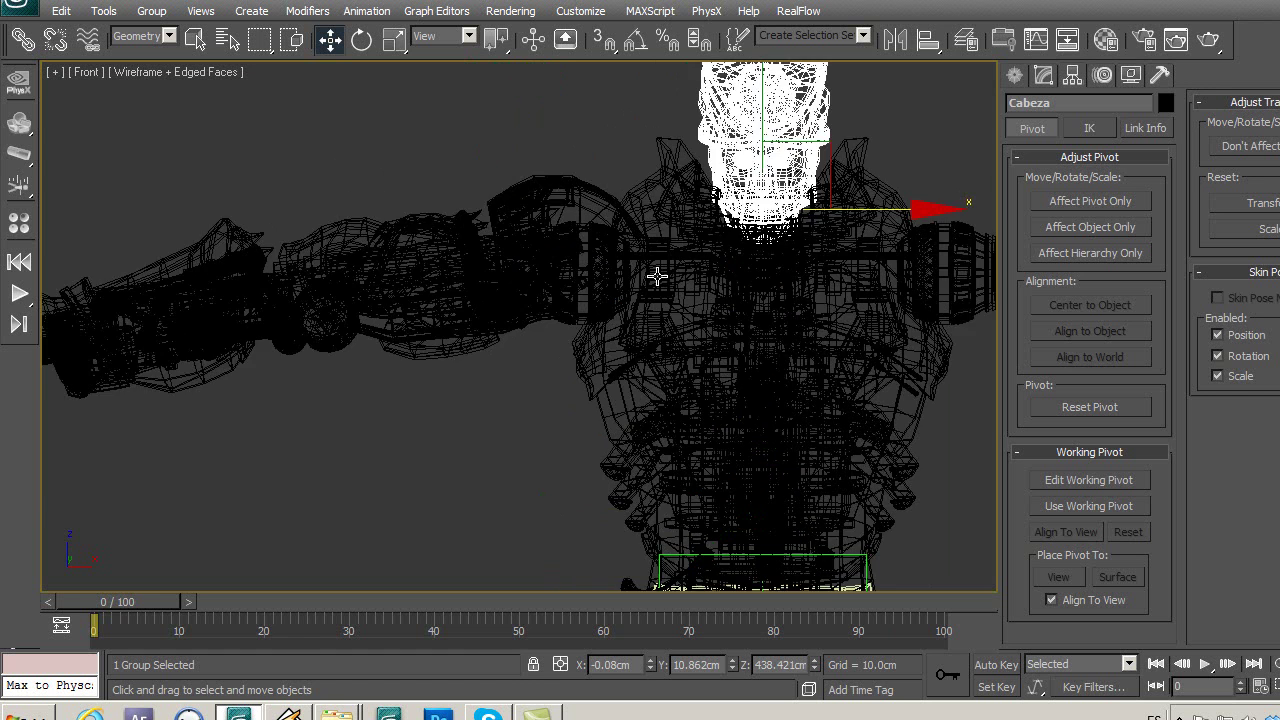
middle_click_drag(654, 277, 555, 398)
key("alt+q")
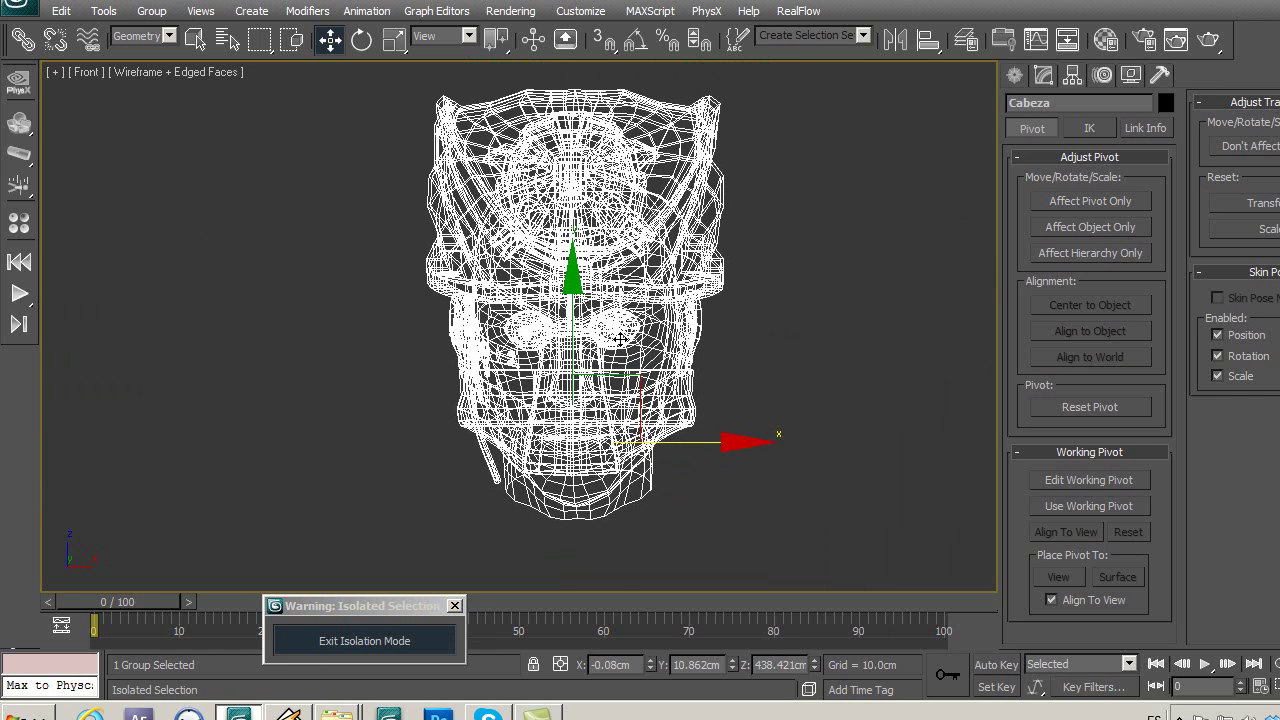
middle_click_drag(614, 326, 612, 300)
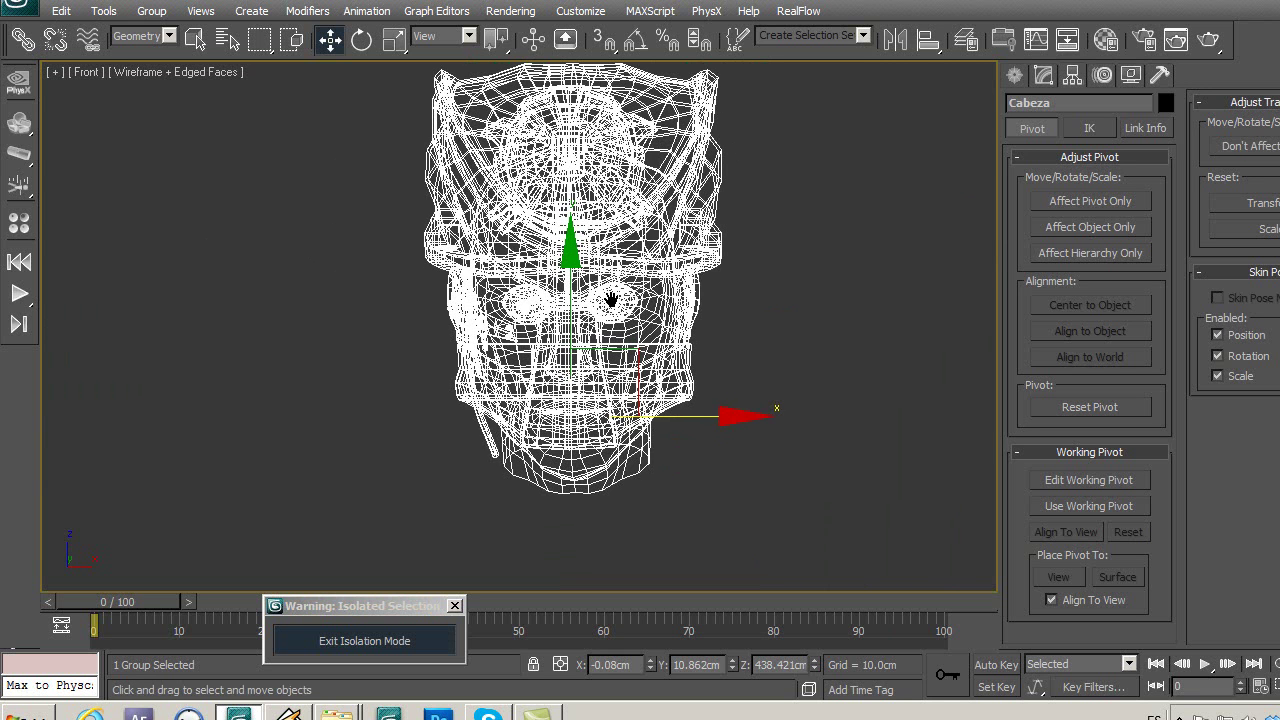
key("l")
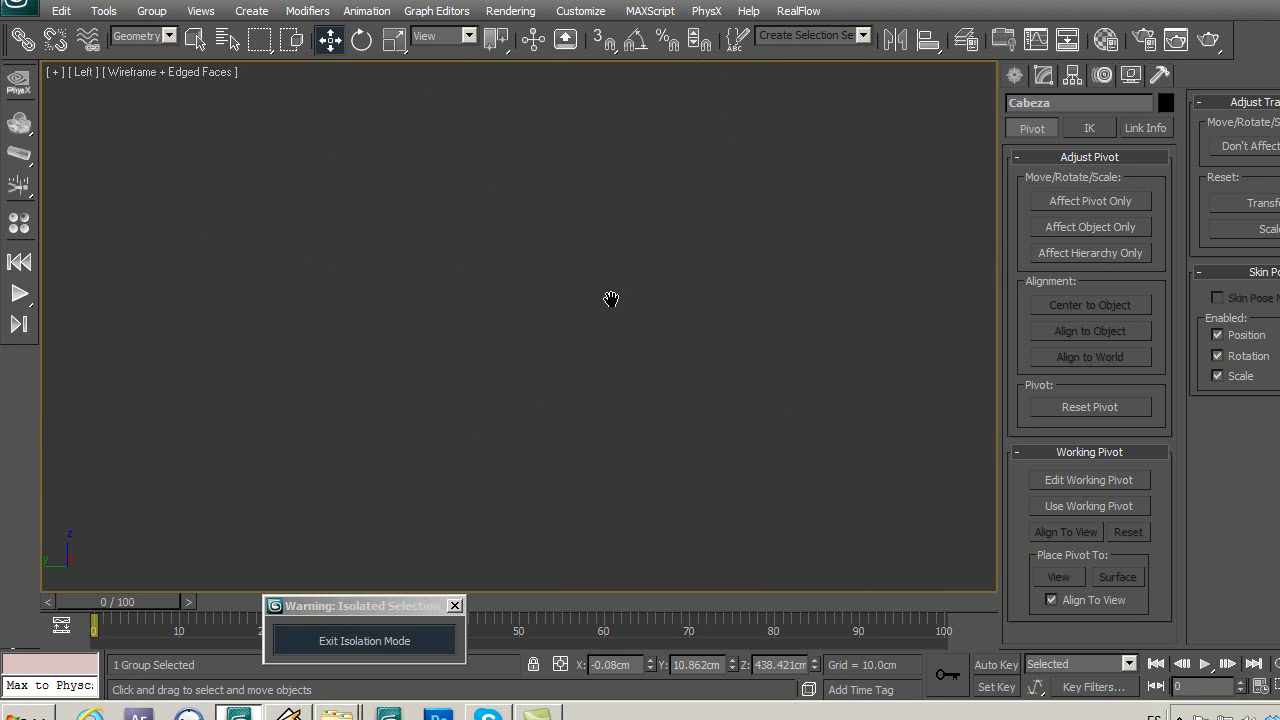
key("z")
Zoom in close on the lower jaw of the head.
middle_click_drag(611, 300, 619, 375, "alt")
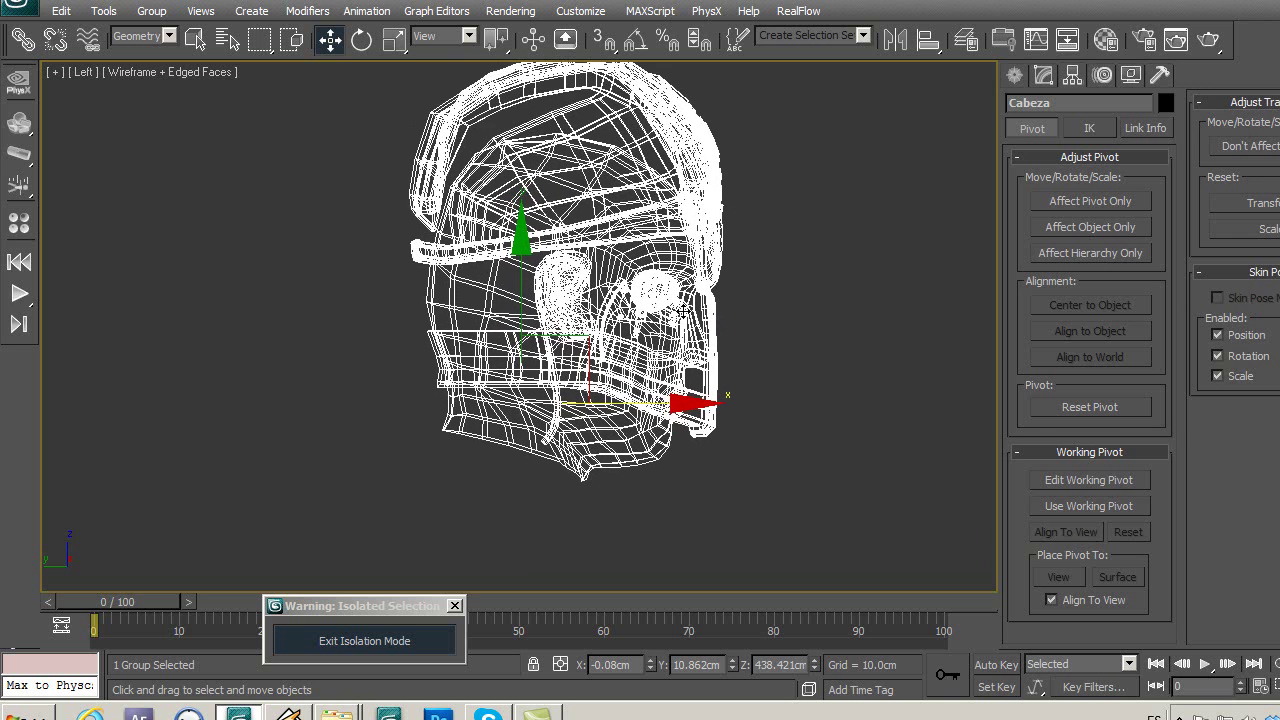
scroll(670, 320, "up", 1)
scroll(670, 308, "up", 1)
scroll(590, 425, "up", 1)
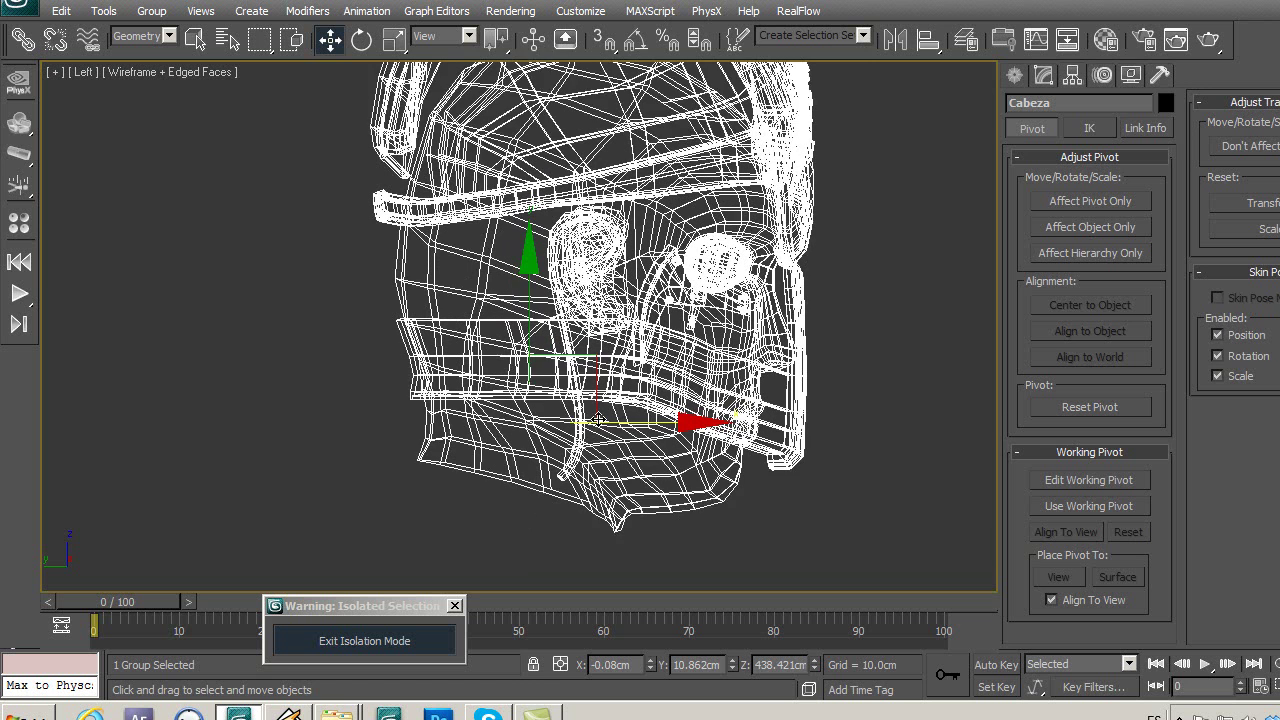
scroll(590, 362, "up", 1)
middle_click_drag(590, 362, 596, 381, "alt")
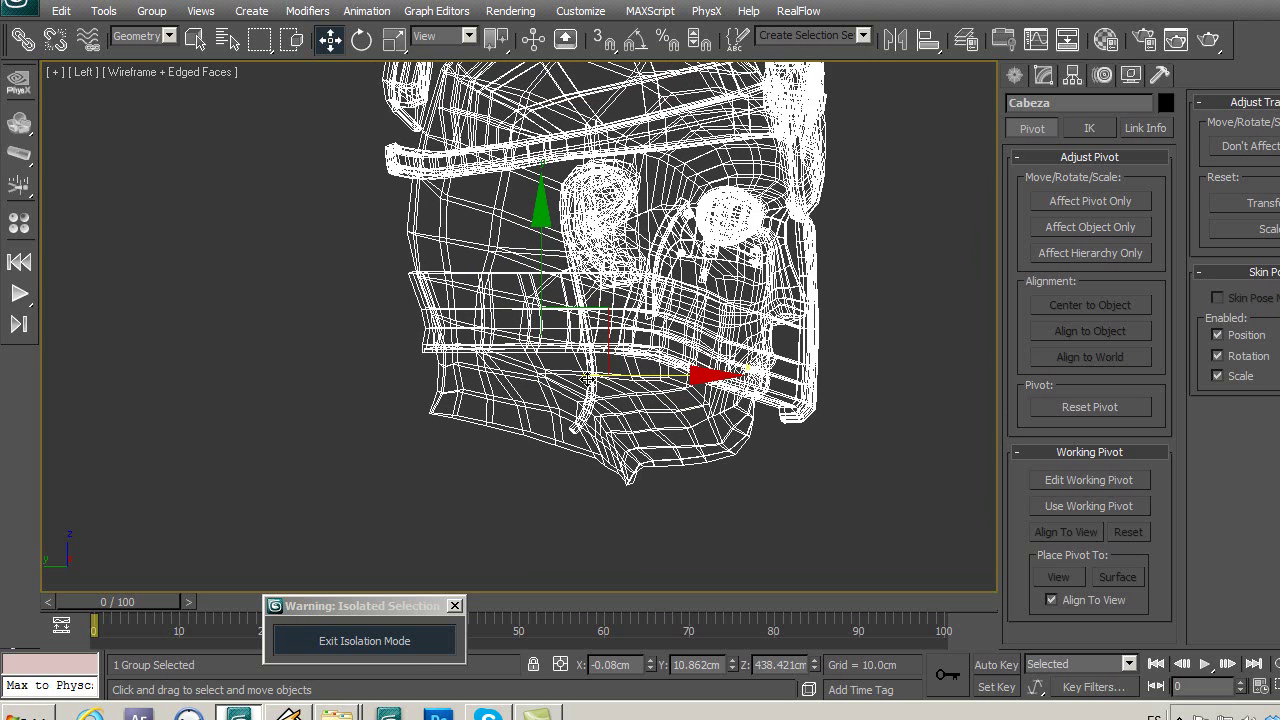
scroll(590, 378, "up", 1)
scroll(590, 378, "up", 2)
scroll(560, 370, "up", 1)
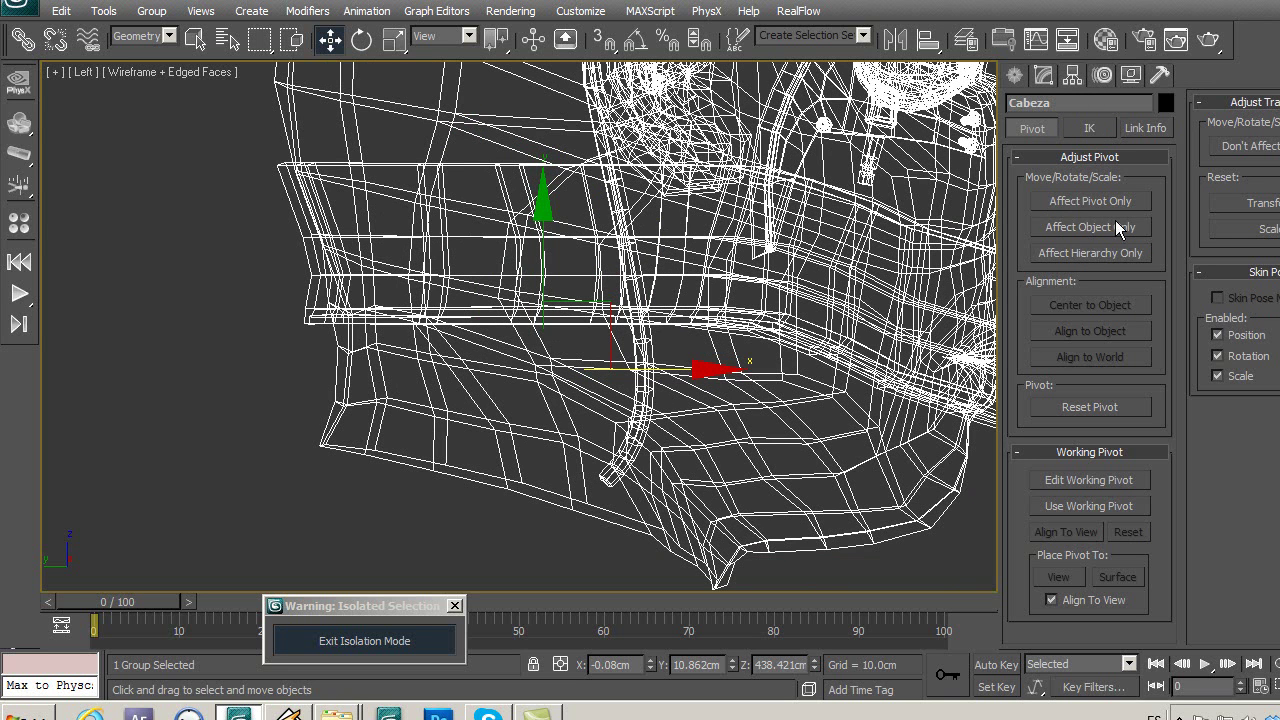
Turn on Affect Pivot Only and move Cabeza's pivot down to the neck in the Left view.
left_click(1088, 201)
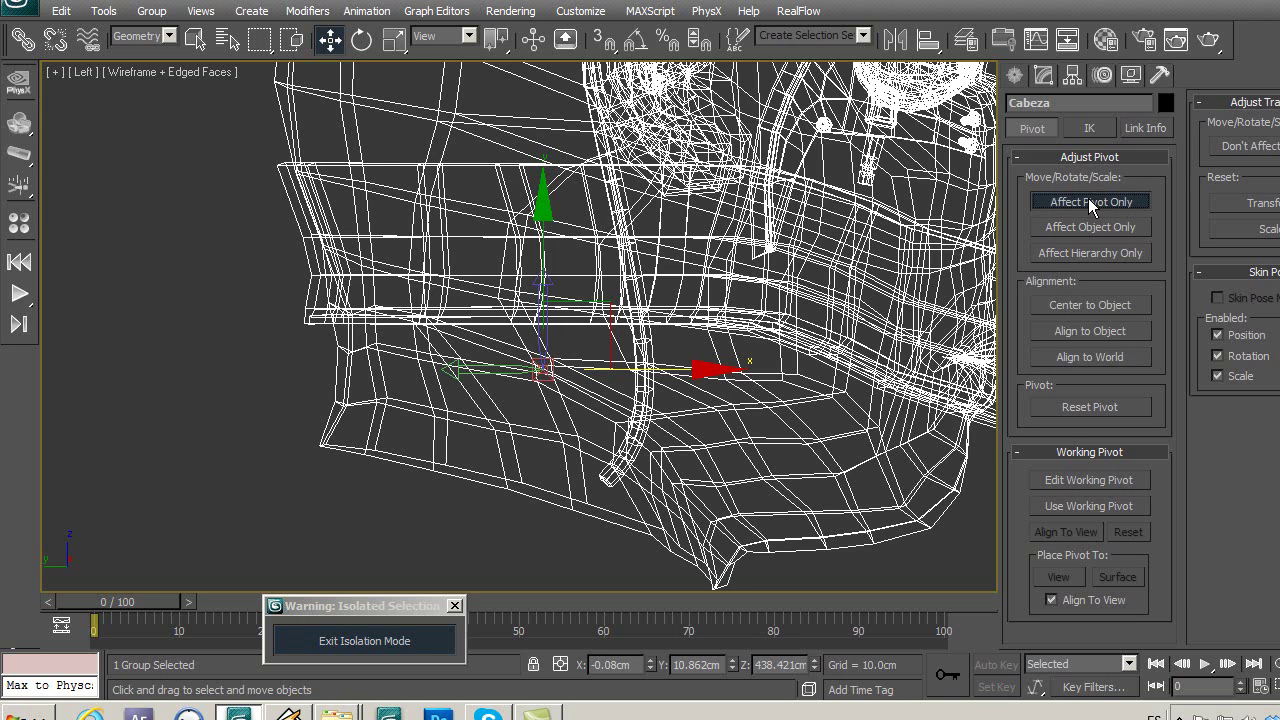
middle_click_drag(550, 317, 557, 302)
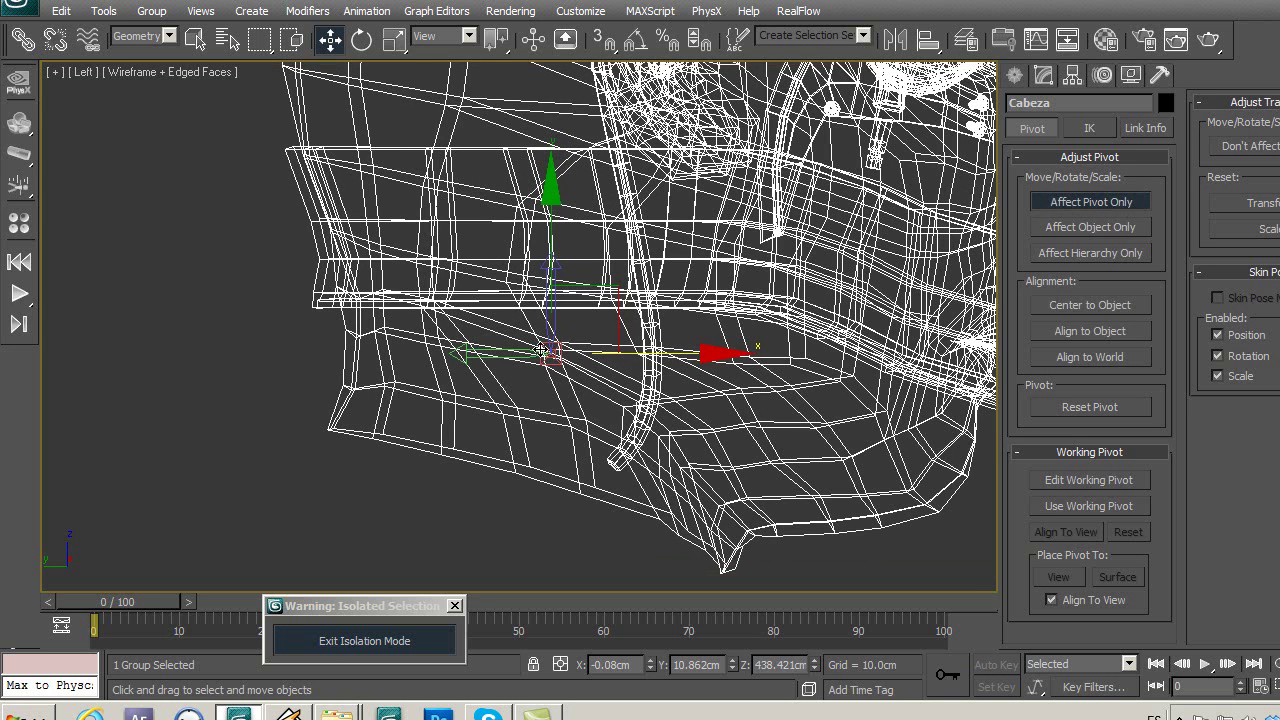
mouse_move(599, 293)
left_mouse_down()
mouse_move(641, 298)
mouse_move(590, 263)
left_mouse_up()
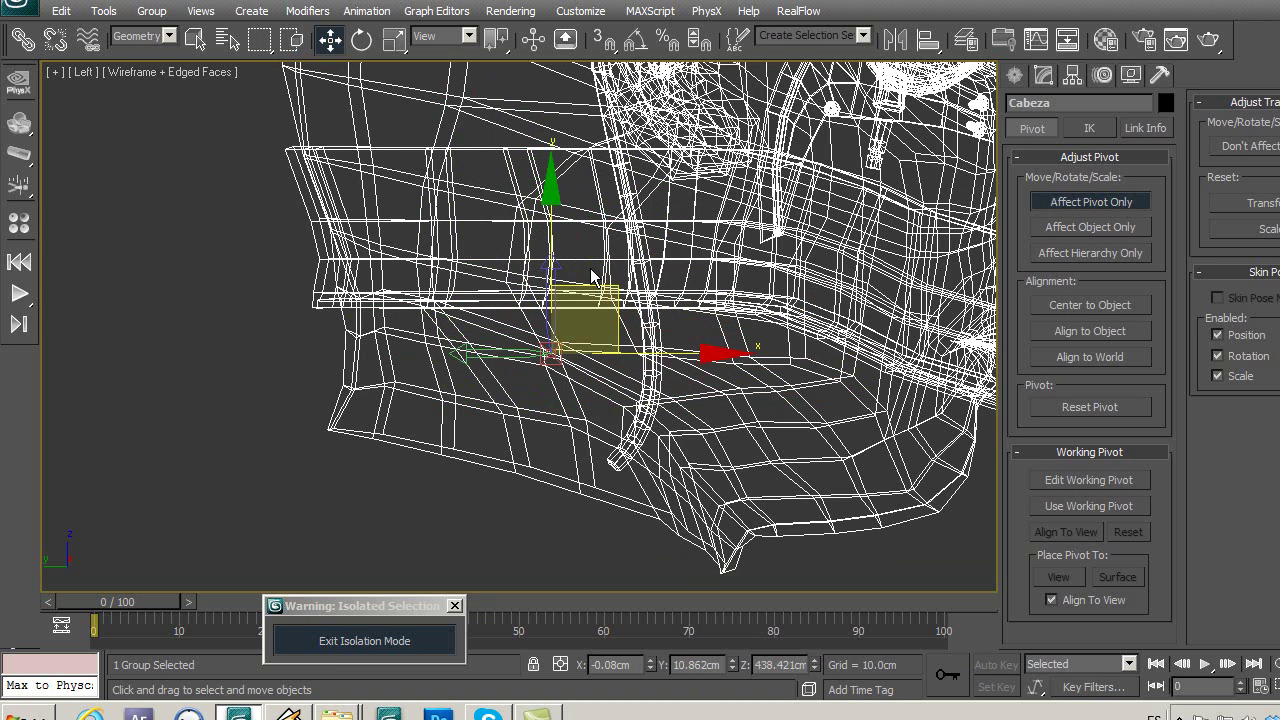
scroll(515, 425, "up", 1)
scroll(538, 400, "up", 1)
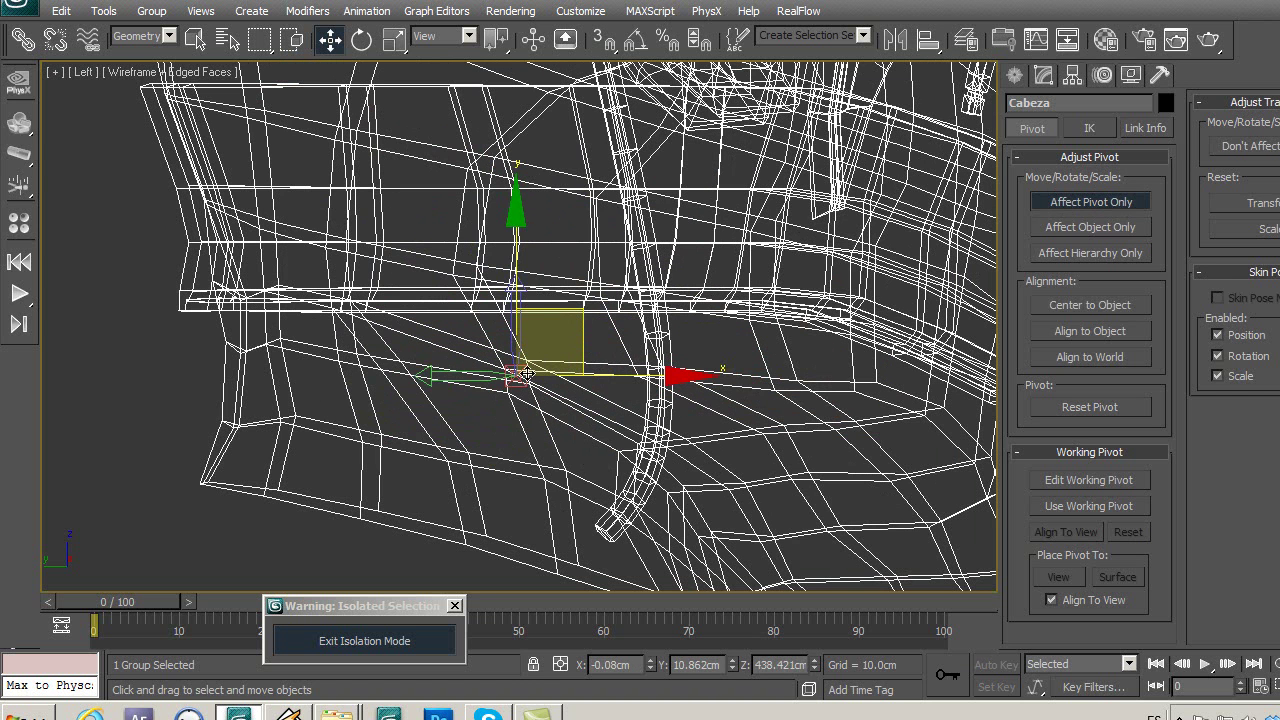
left_click_drag(575, 316, 587, 307)
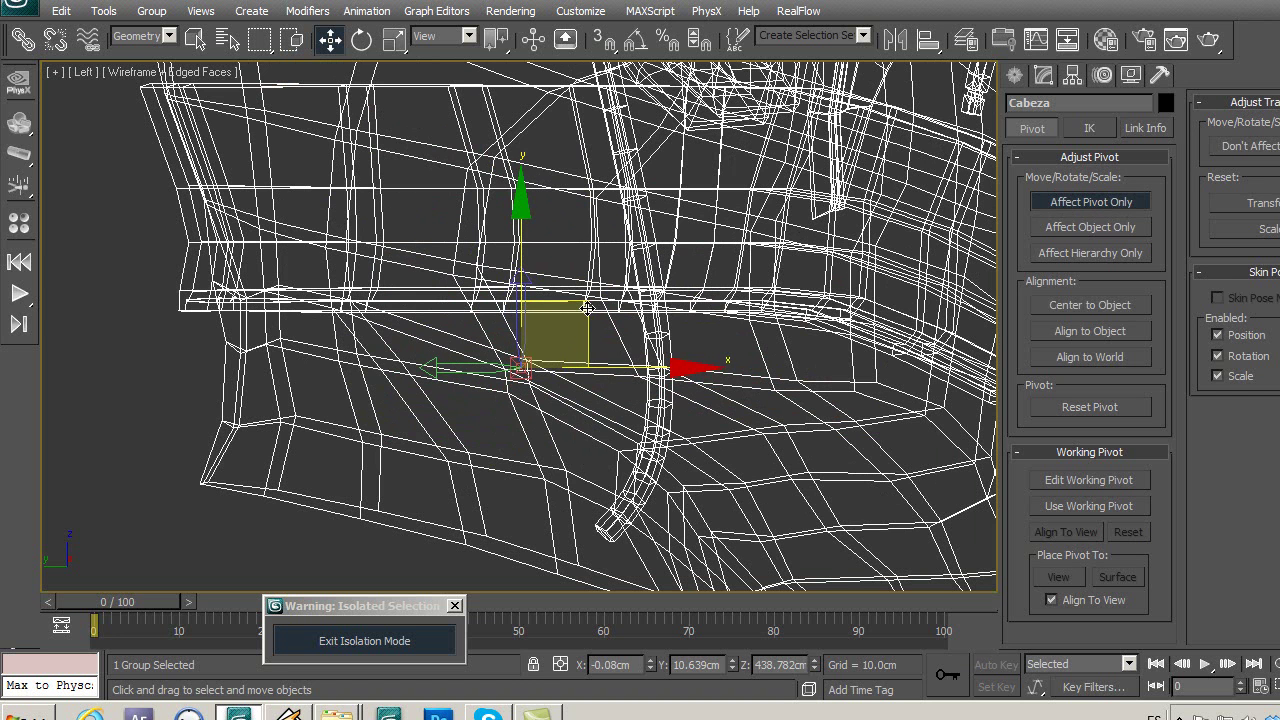
scroll(585, 320, "down", 4)
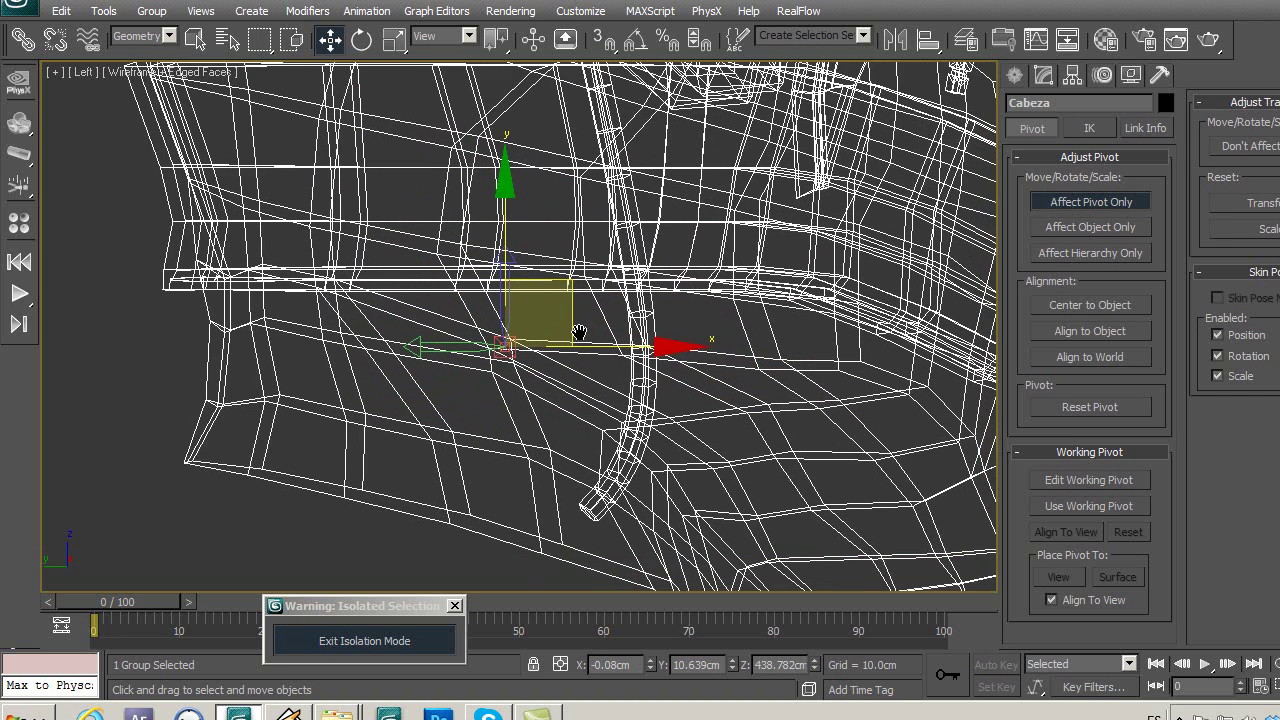
mouse_move(580, 329)
middle_mouse_down()
mouse_move(615, 270)
mouse_move(589, 288)
middle_mouse_up()
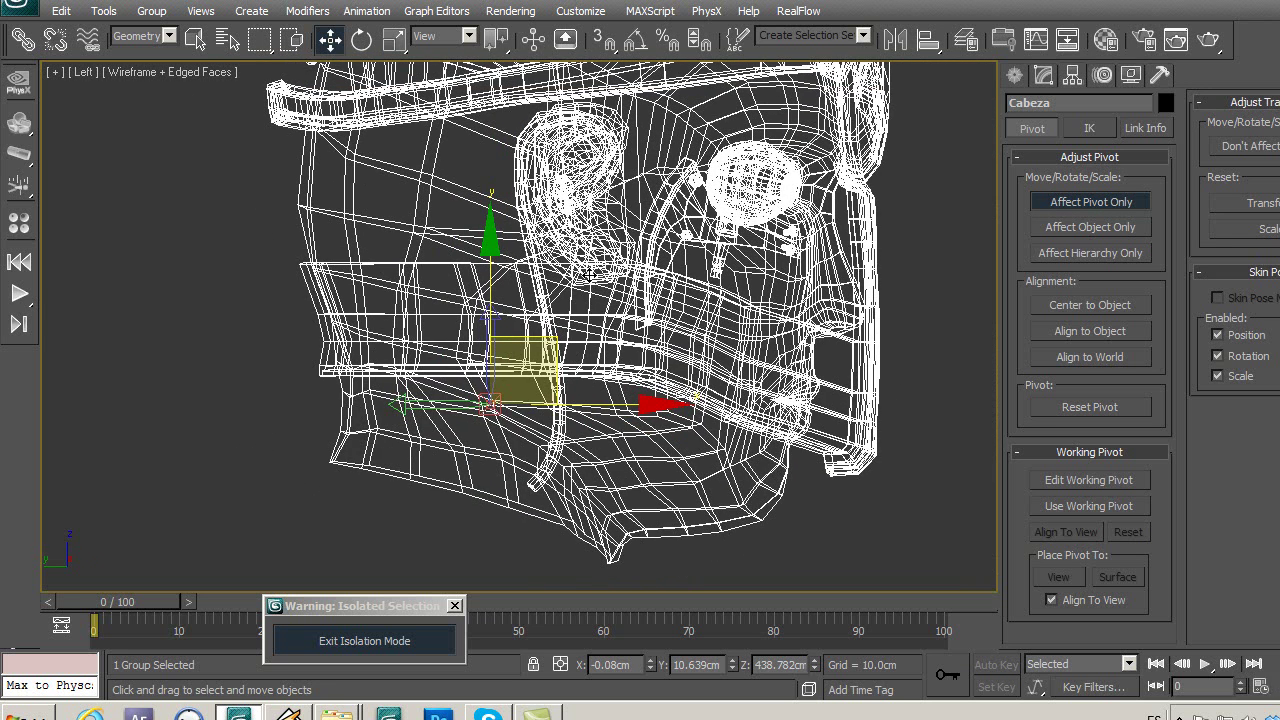
In the Front view, adjust the pivot's X position to -0.089 cm.
key("f")
scroll(578, 329, "up", 3)
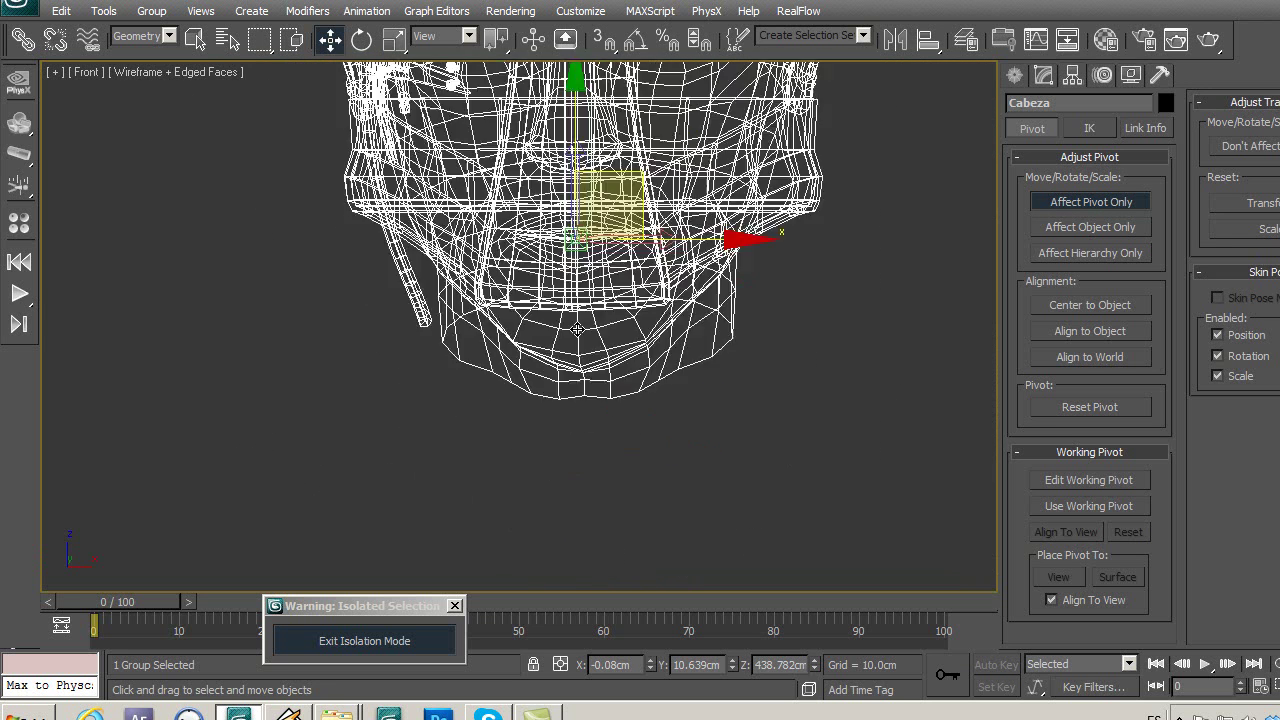
scroll(578, 329, "up", 2)
scroll(578, 325, "up", 2)
scroll(578, 320, "up", 2)
scroll(578, 320, "up", 1)
scroll(651, 291, "up", 1)
scroll(640, 347, "up", 1)
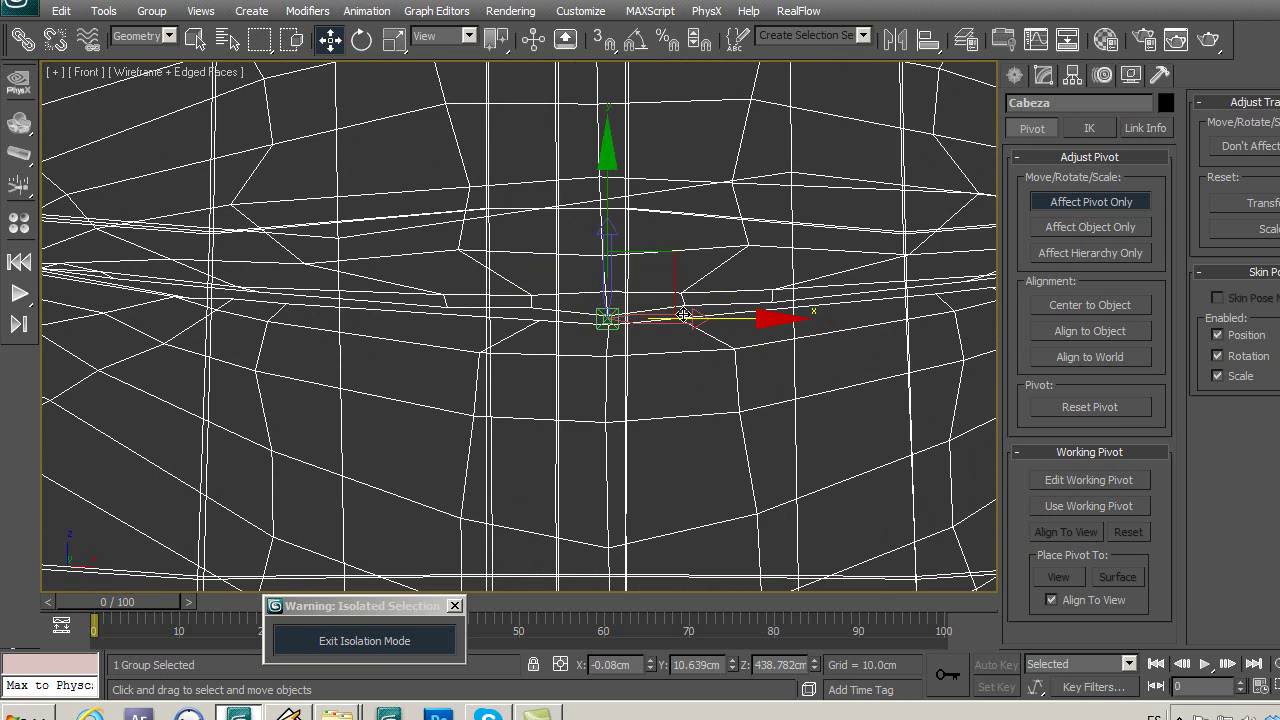
left_click_drag(721, 321, 721, 322)
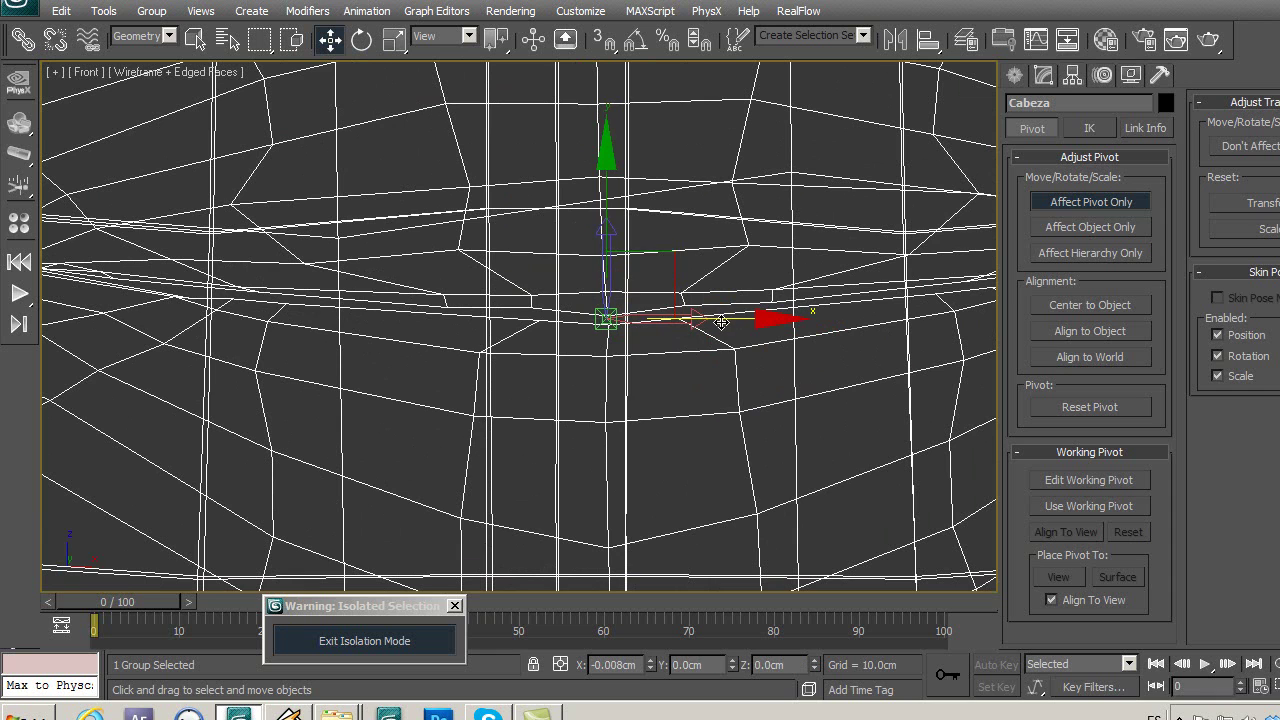
Turn off Affect Pivot Only and exit Isolation Mode to show the whole robot.
left_click(1066, 201)
middle_click_drag(591, 405, 612, 315)
scroll(612, 315, "down", 3)
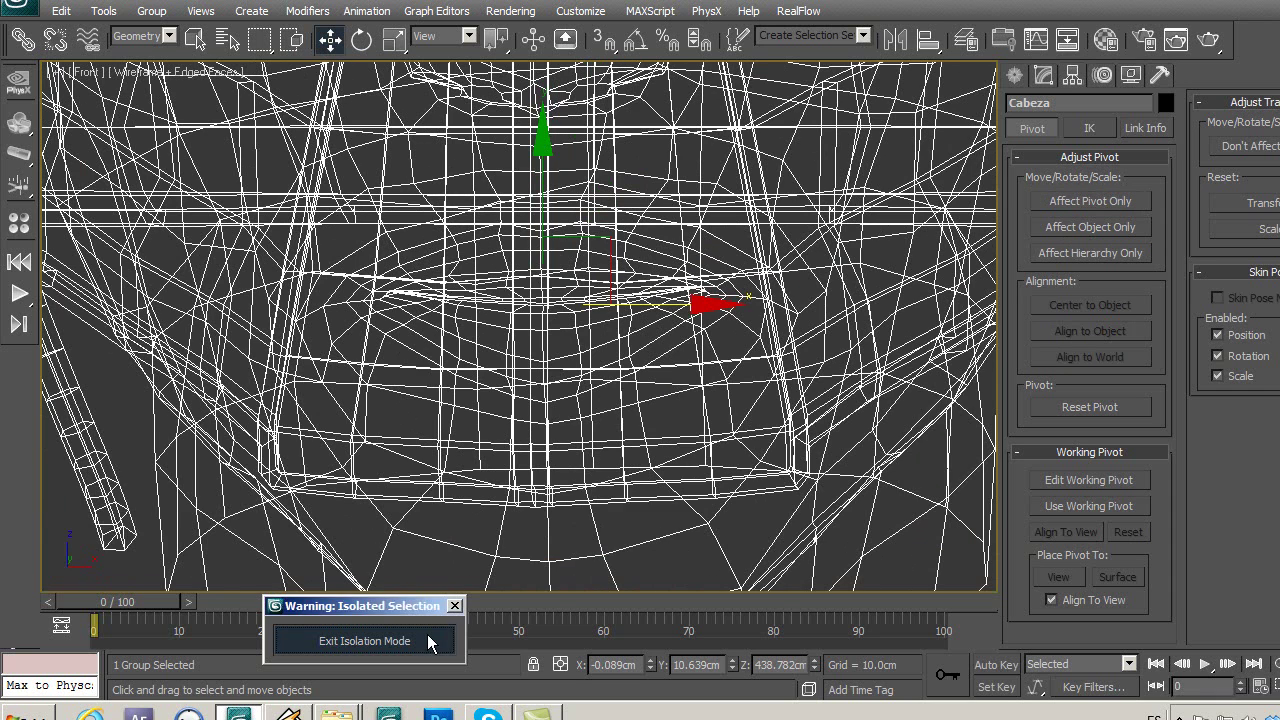
left_click(430, 634)
Select the chest group pecho and frame the chest in the Front view.
middle_click_drag(455, 437, 538, 376)
scroll(512, 336, "down", 5)
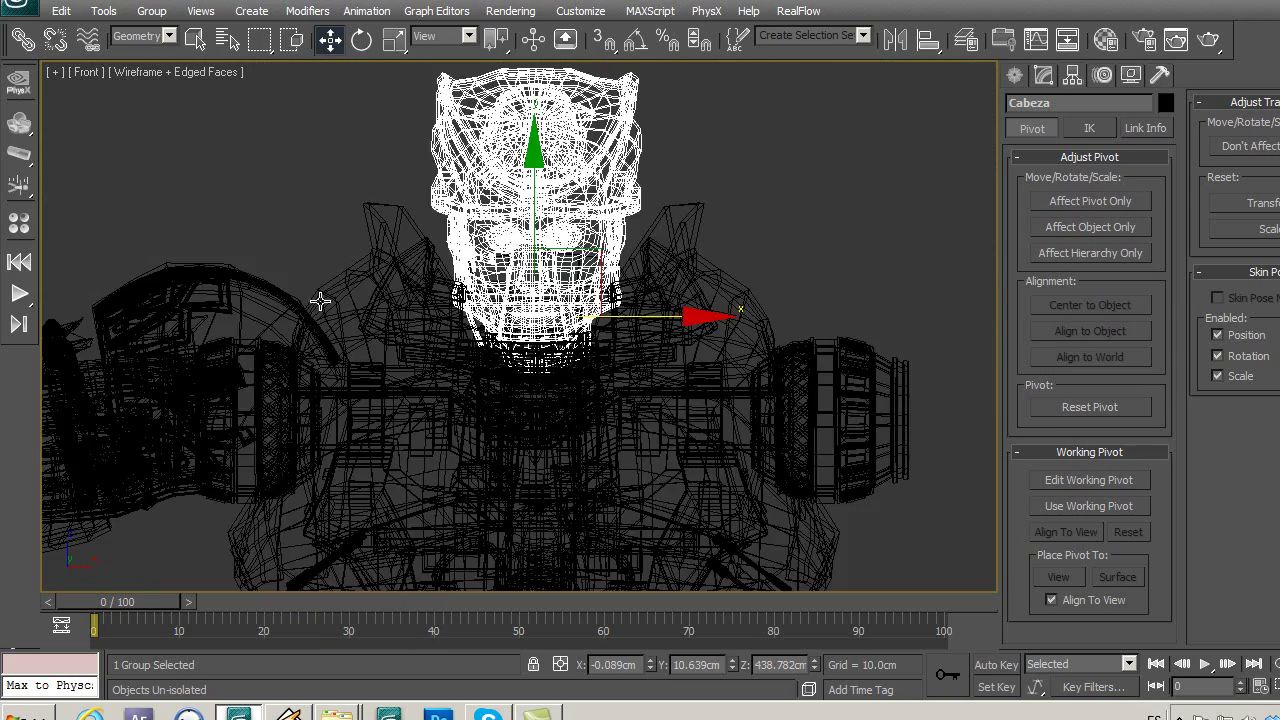
middle_click_drag(320, 301, 511, 223)
scroll(511, 223, "down", 3)
left_click(603, 363)
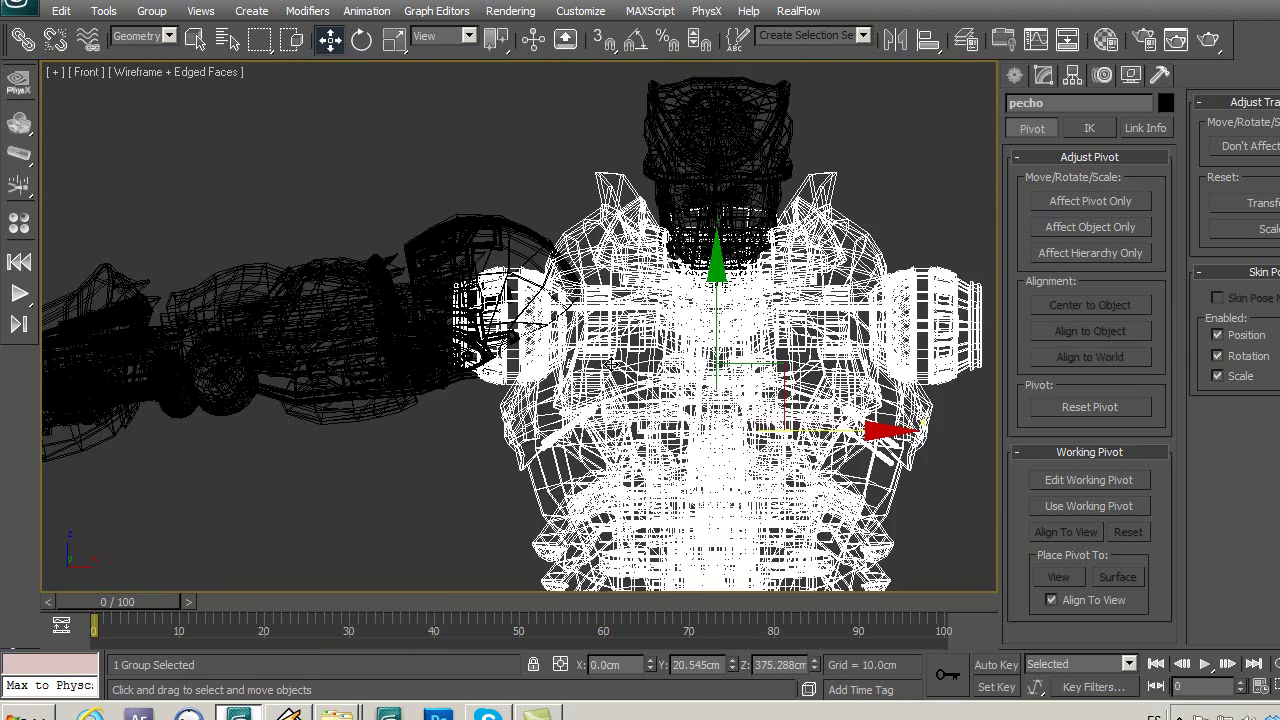
scroll(560, 345, "up", 2)
scroll(530, 332, "up", 1)
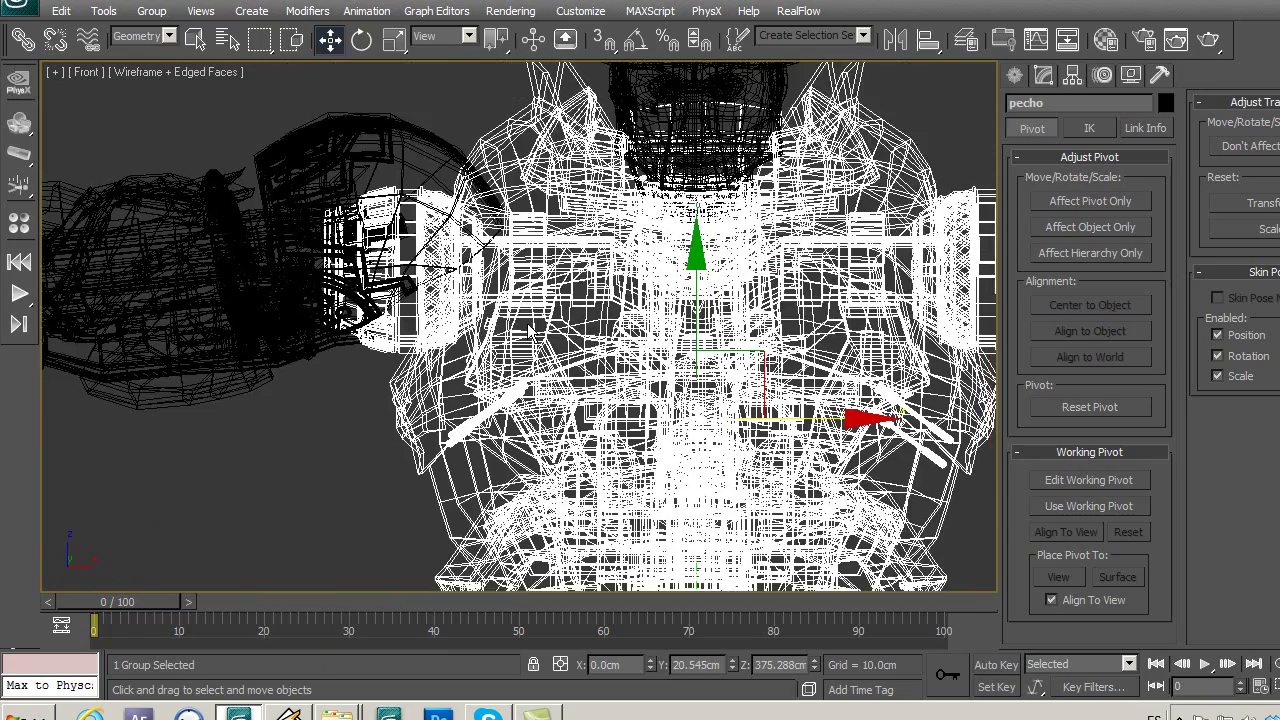
scroll(528, 329, "up", 1)
mouse_move(649, 340)
middle_mouse_down()
mouse_move(543, 350)
mouse_move(788, 286)
middle_mouse_up()
mouse_move(519, 336)
middle_mouse_down()
mouse_move(500, 371)
mouse_move(495, 318)
middle_mouse_up()
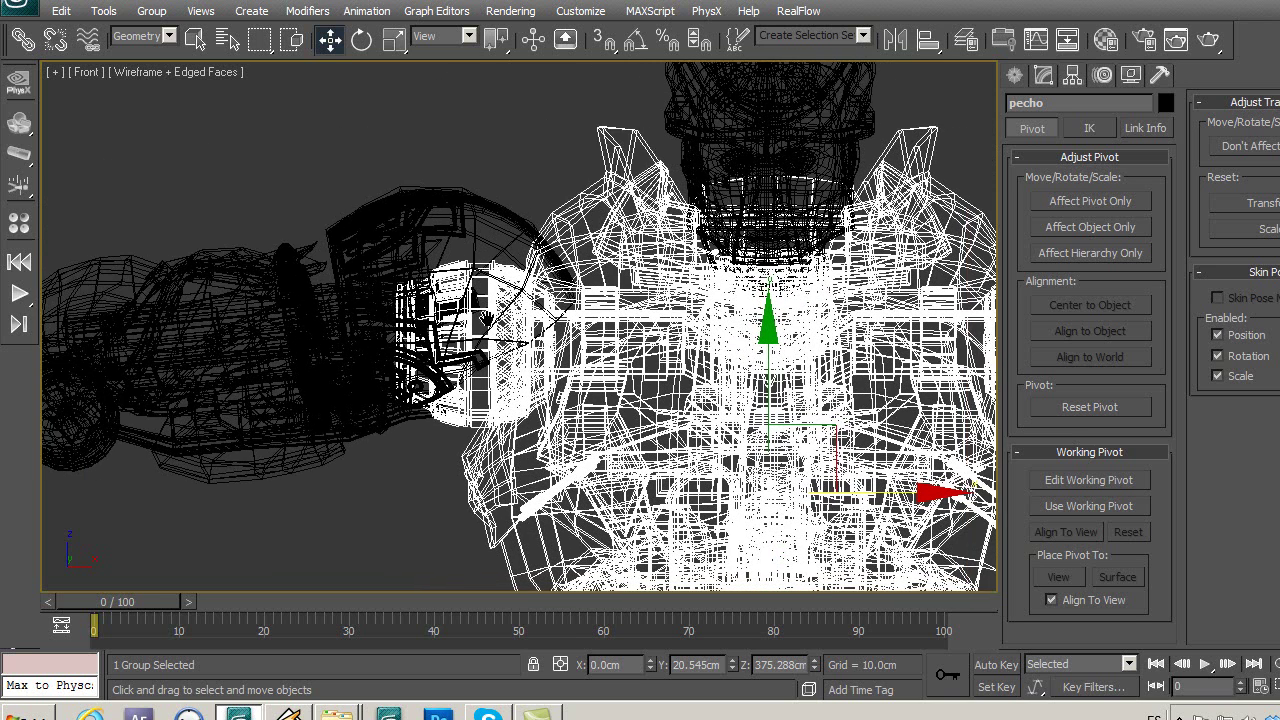
Open the pecho group and select both shoulder capsules, including Capsule03.
left_click(155, 14)
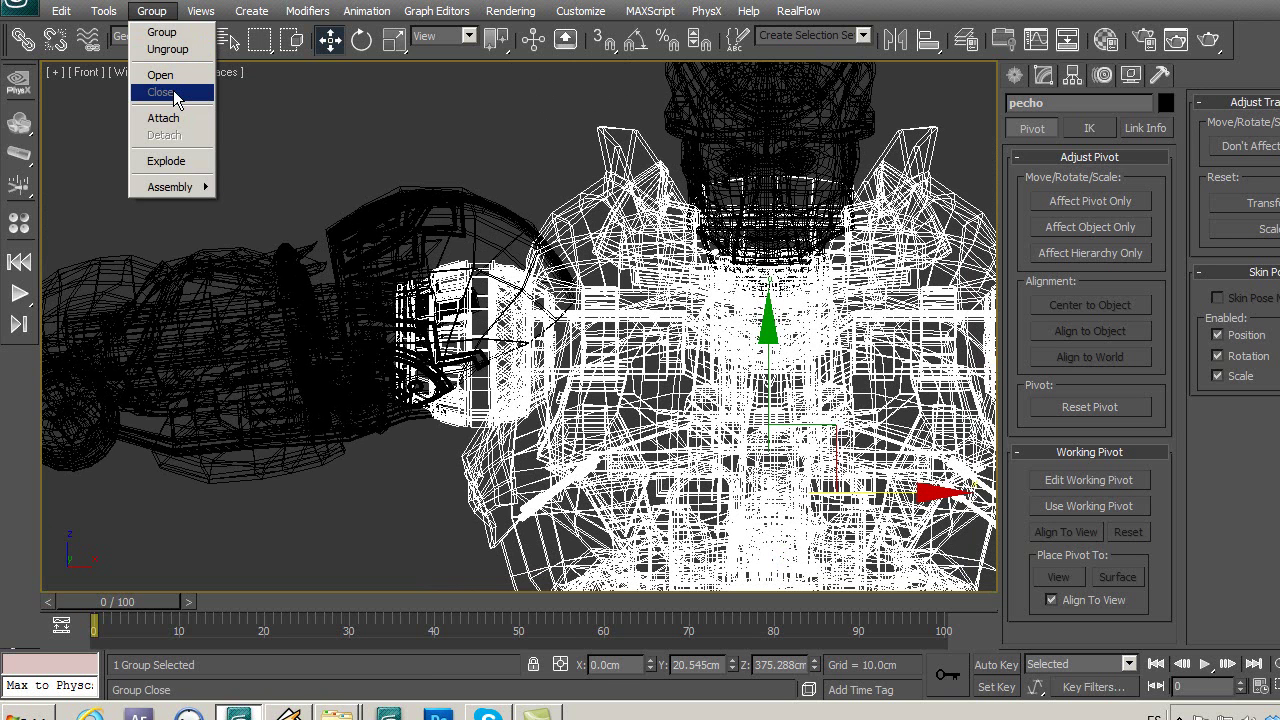
left_click(160, 75)
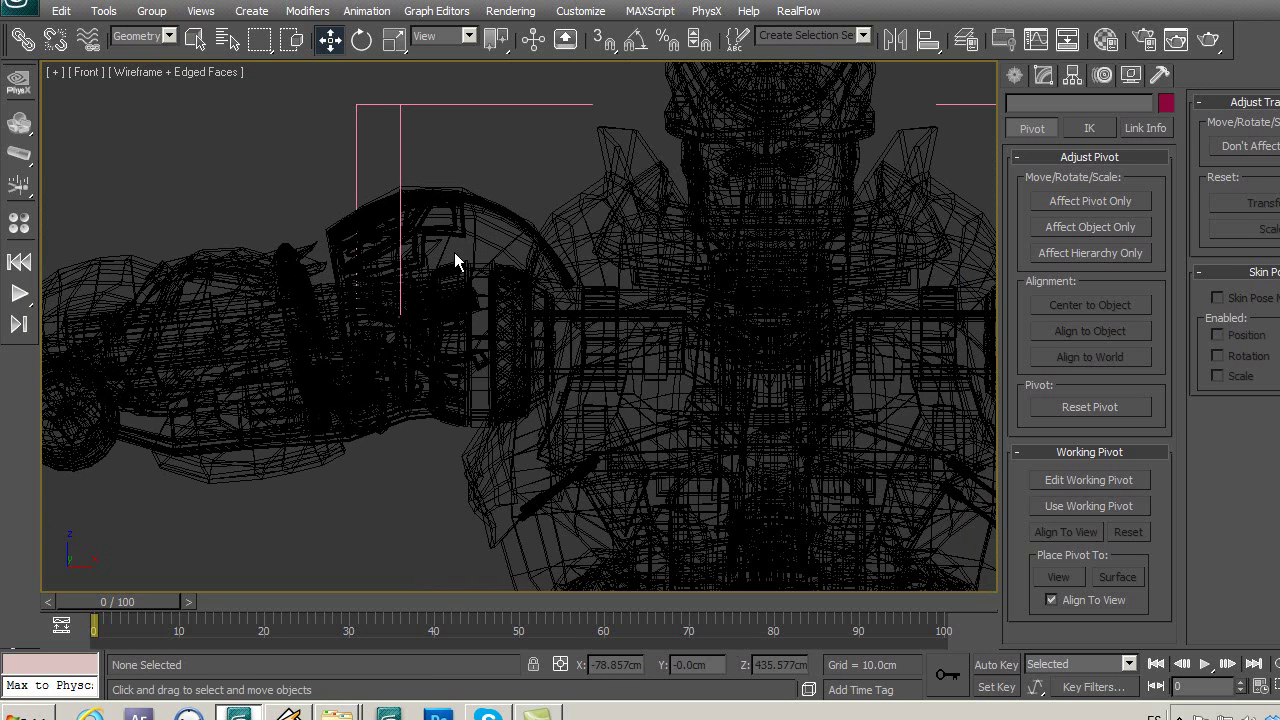
left_click(405, 330)
middle_click_drag(970, 330, 766, 337)
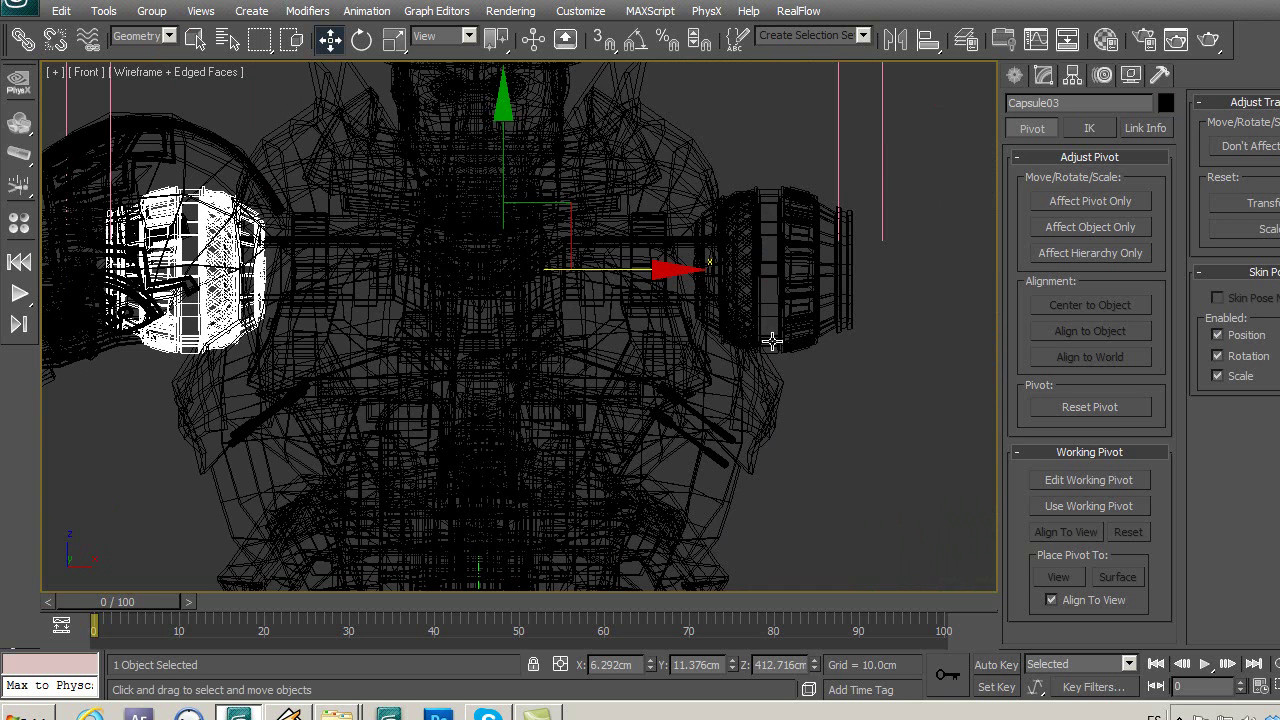
left_click(842, 326, "ctrl")
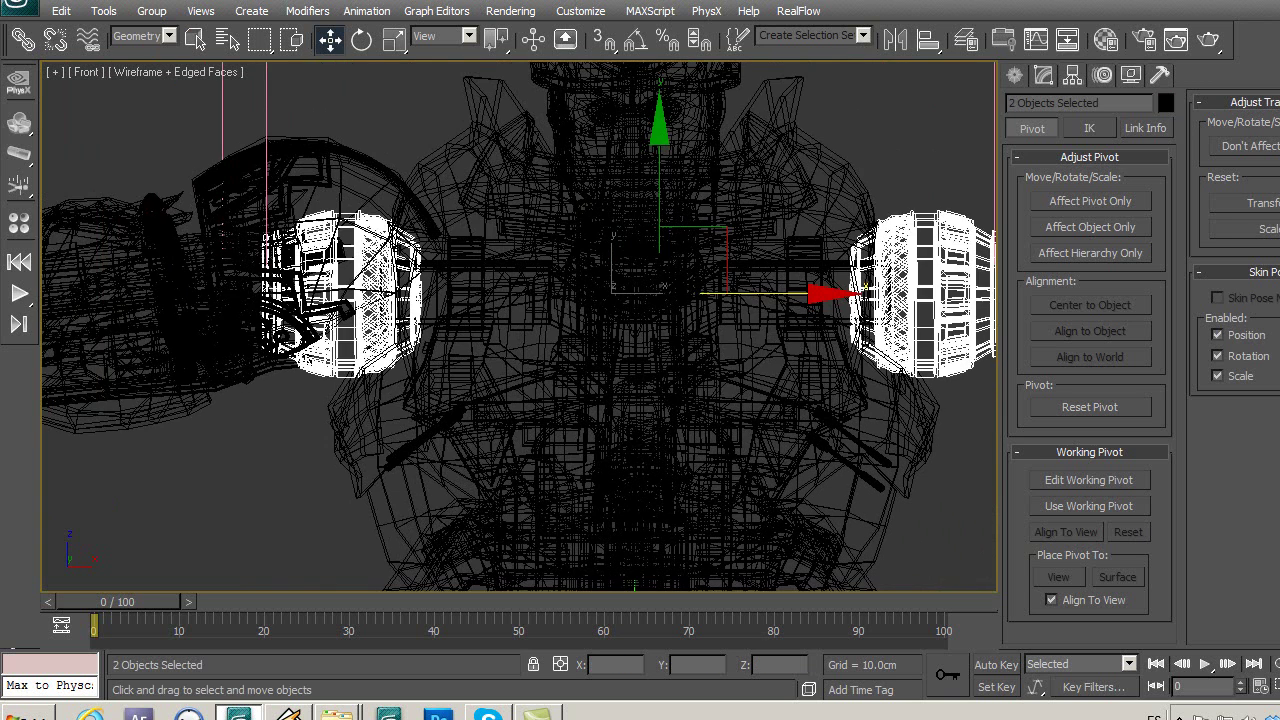
middle_click_drag(489, 300, 644, 325)
Detach the two shoulder capsules from the pecho group.
left_click(163, 17)
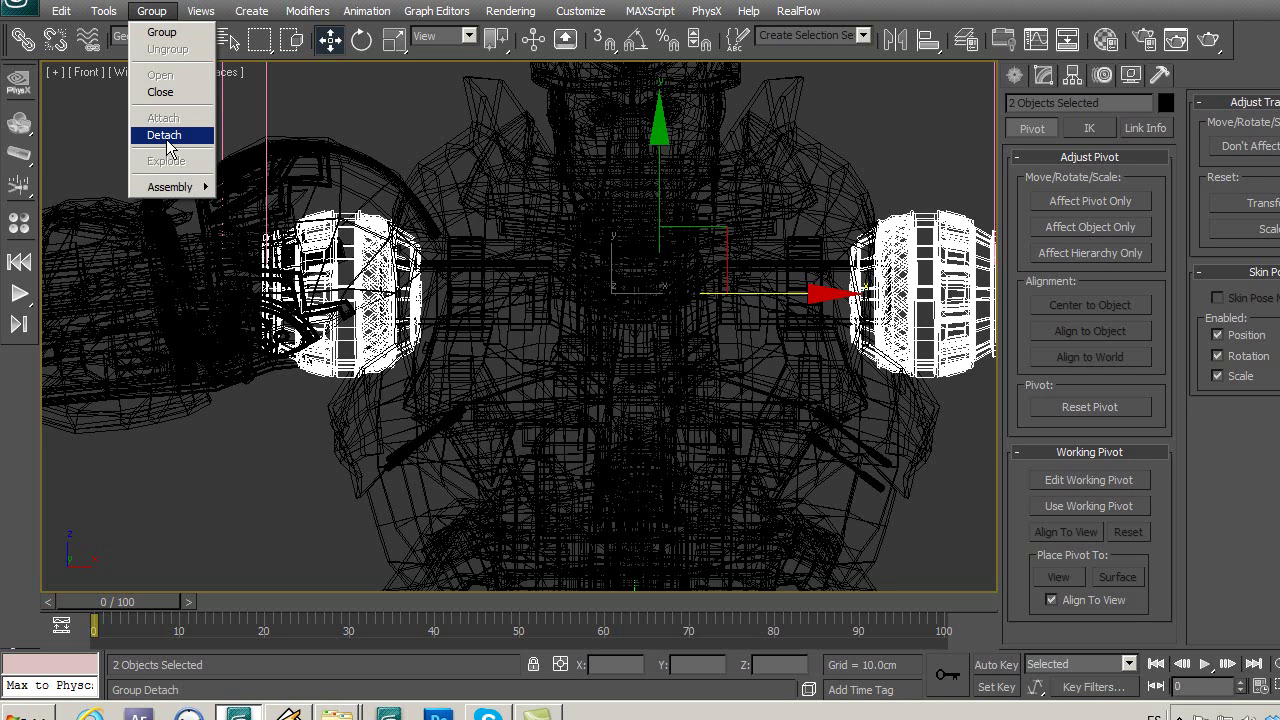
left_click(184, 137)
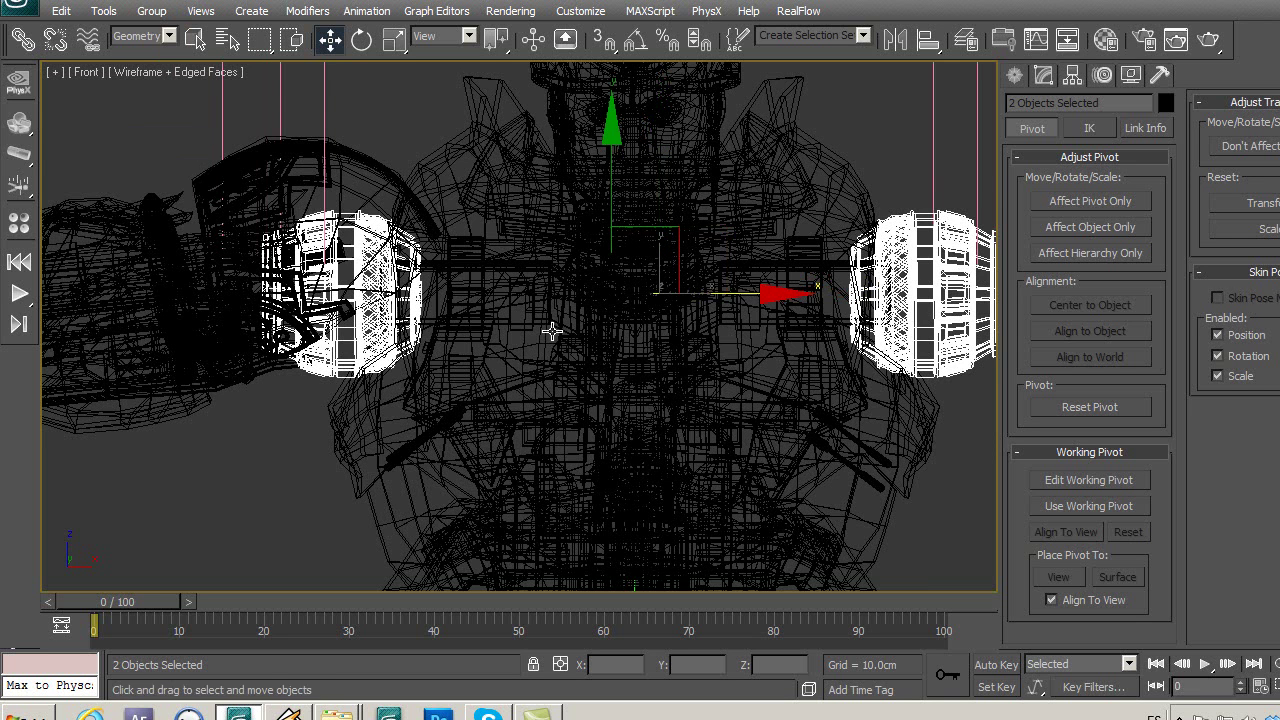
middle_click_drag(551, 329, 500, 334)
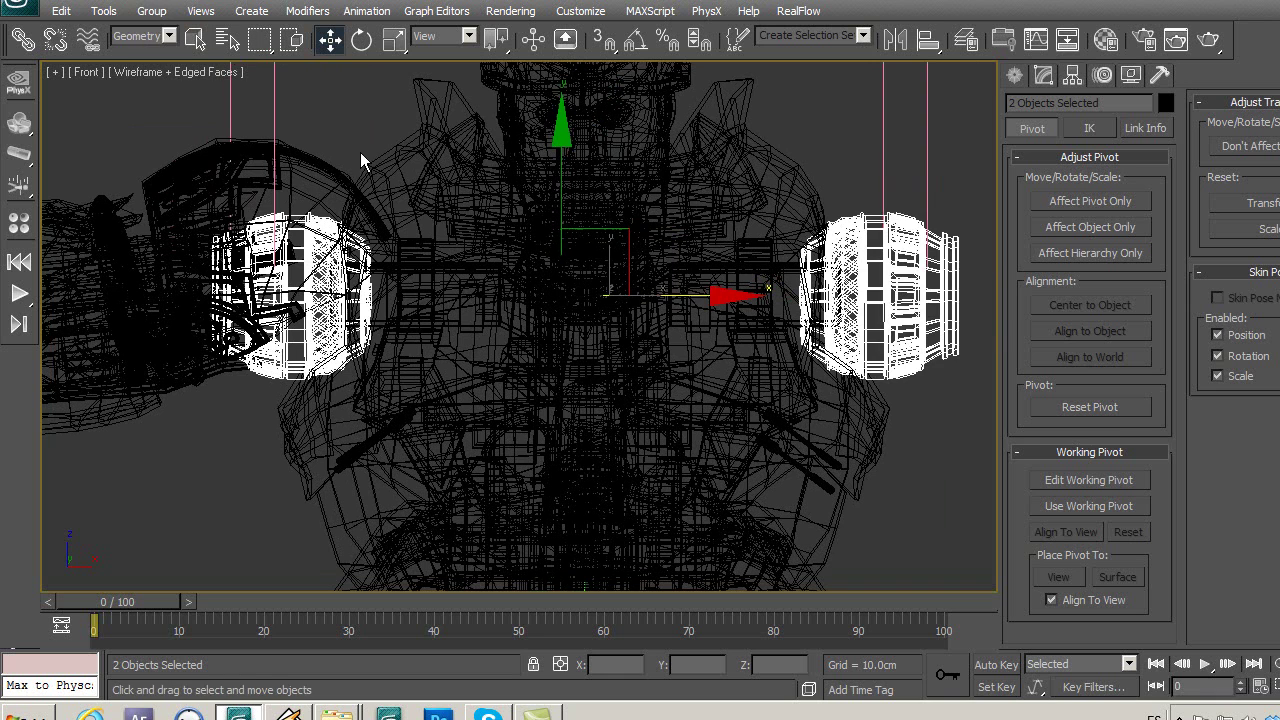
Select Plane23 and close the pecho group.
left_click(468, 184)
left_click(151, 10)
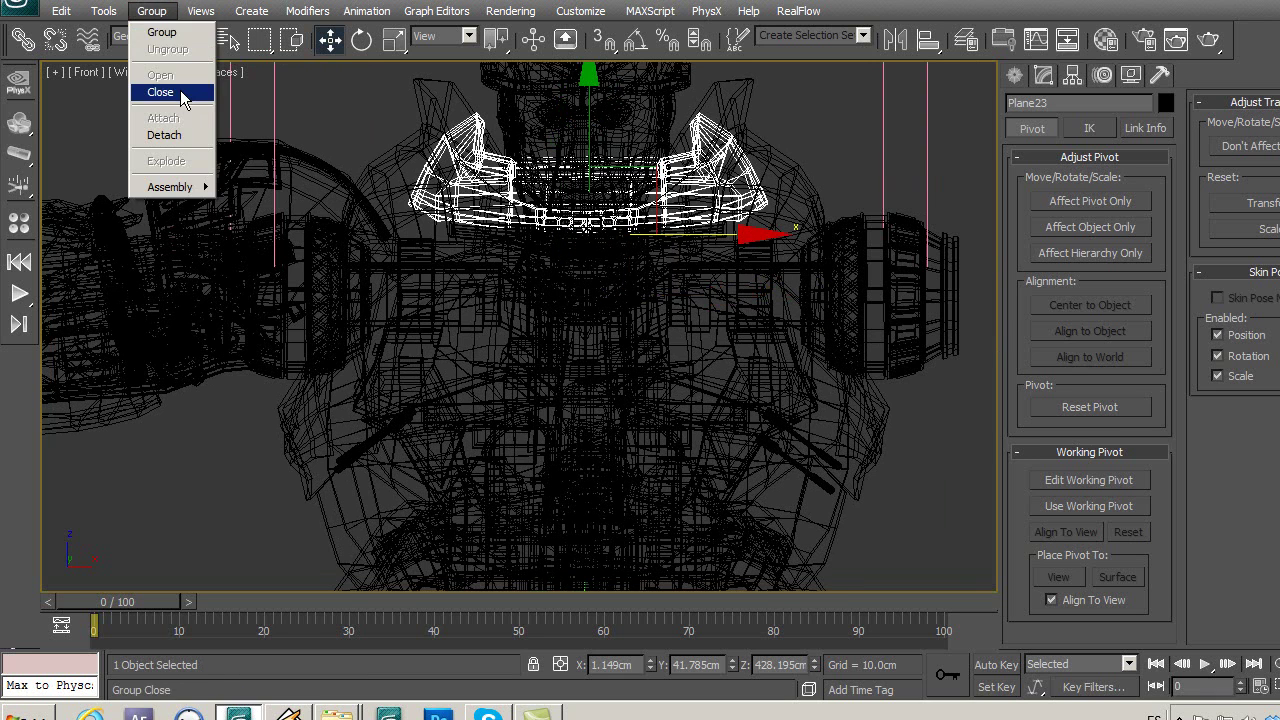
left_click(180, 90)
middle_click_drag(606, 370, 614, 322)
scroll(614, 322, "down", 3)
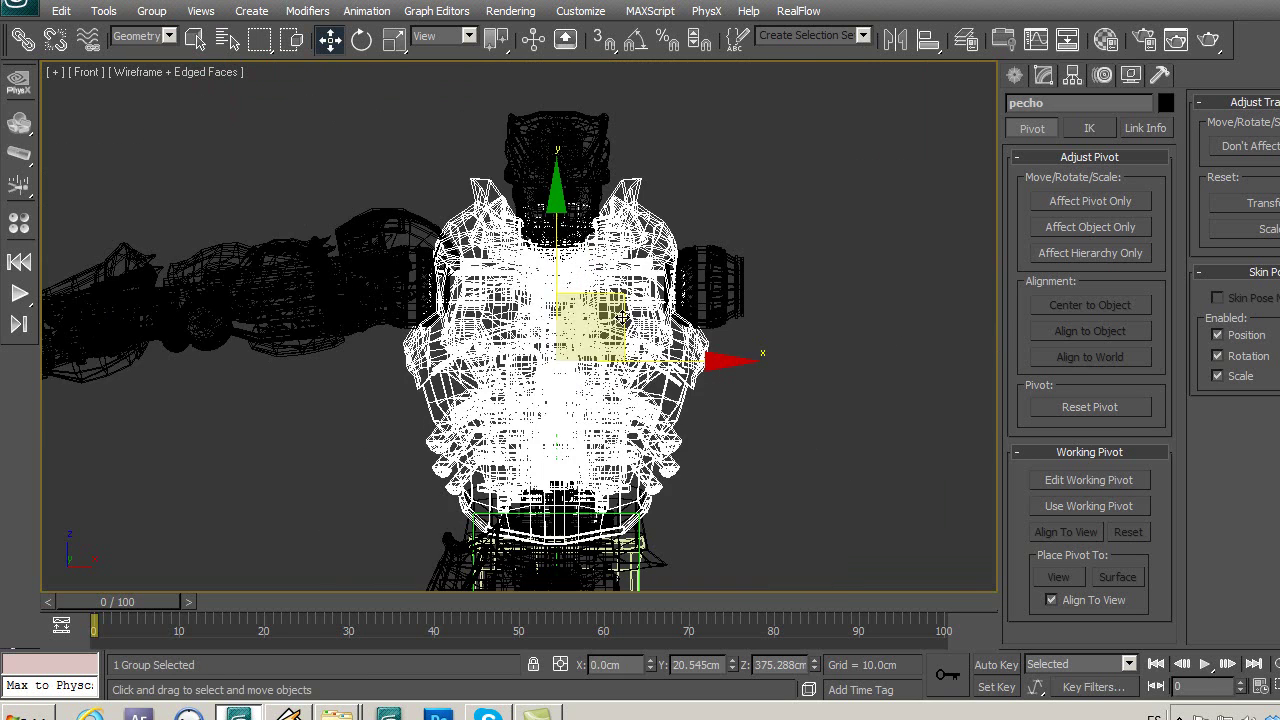
Undo an accidental move of the pecho group and clear the selection.
left_click_drag(621, 317, 545, 211)
key("ctrl+z")
left_click(390, 357)
scroll(383, 234, "up", 2)
scroll(449, 286, "up", 2)
Select Capsule03 plus the arm's car-shaped piece and isolate them with Alt+Q.
left_click(393, 220)
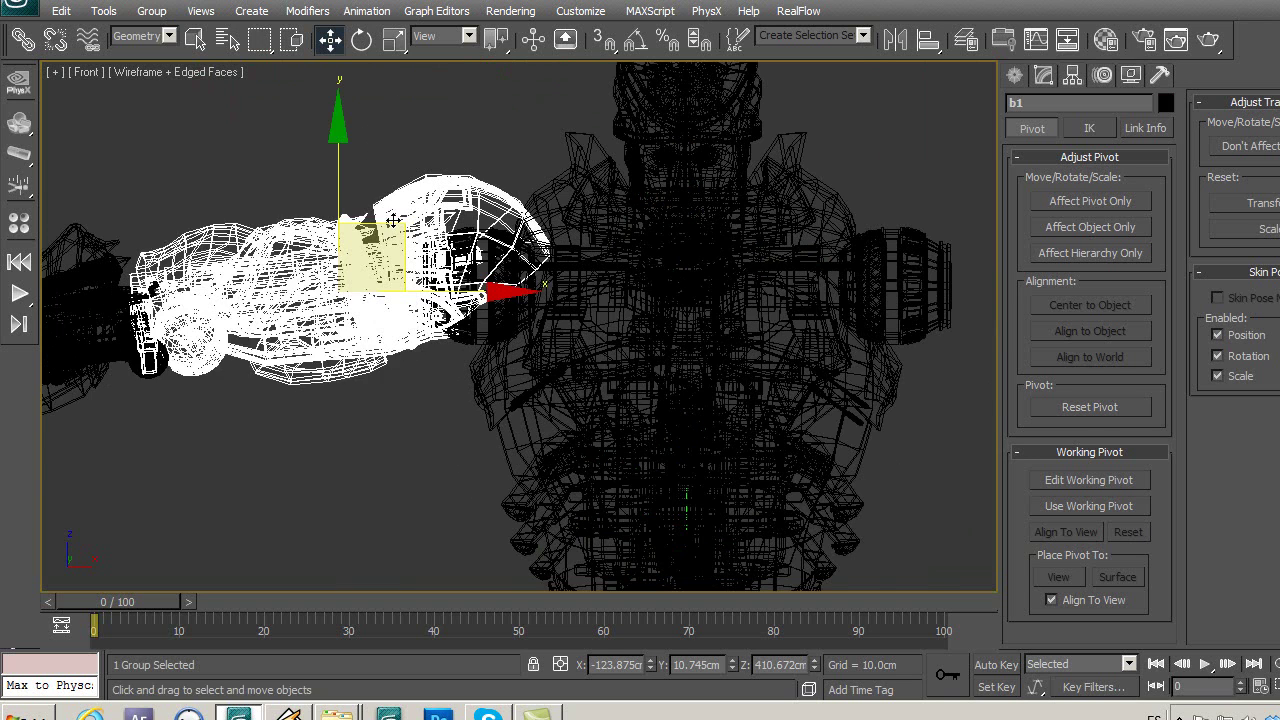
middle_click_drag(327, 330, 448, 302)
mouse_move(565, 300)
middle_mouse_down()
mouse_move(622, 323)
mouse_move(615, 266)
mouse_move(535, 330)
mouse_move(511, 273)
middle_mouse_up()
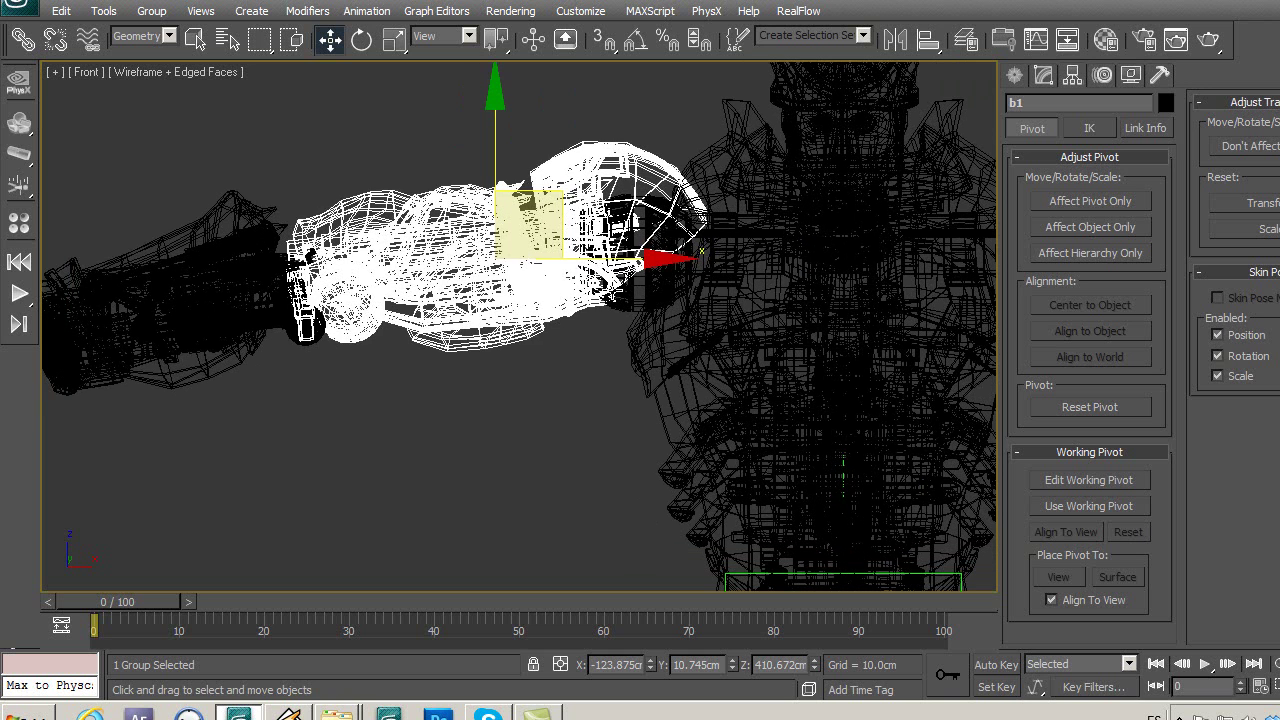
left_click(628, 308)
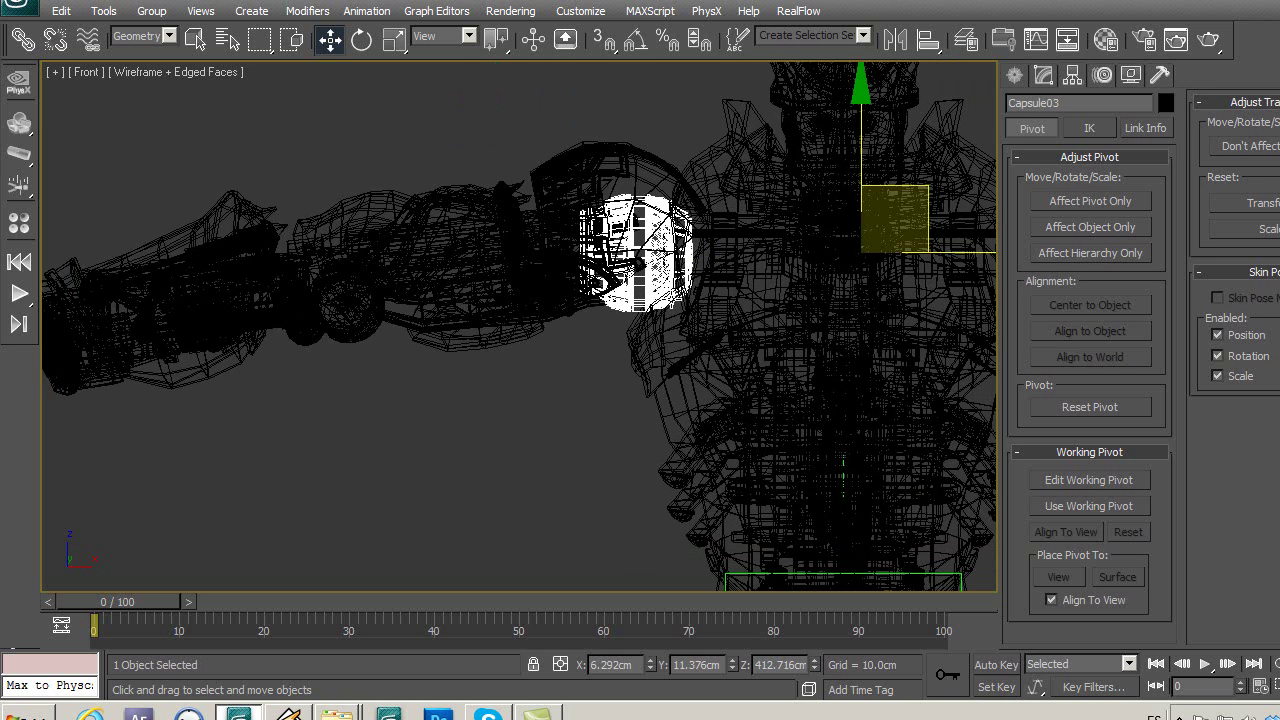
left_click(536, 307, "ctrl")
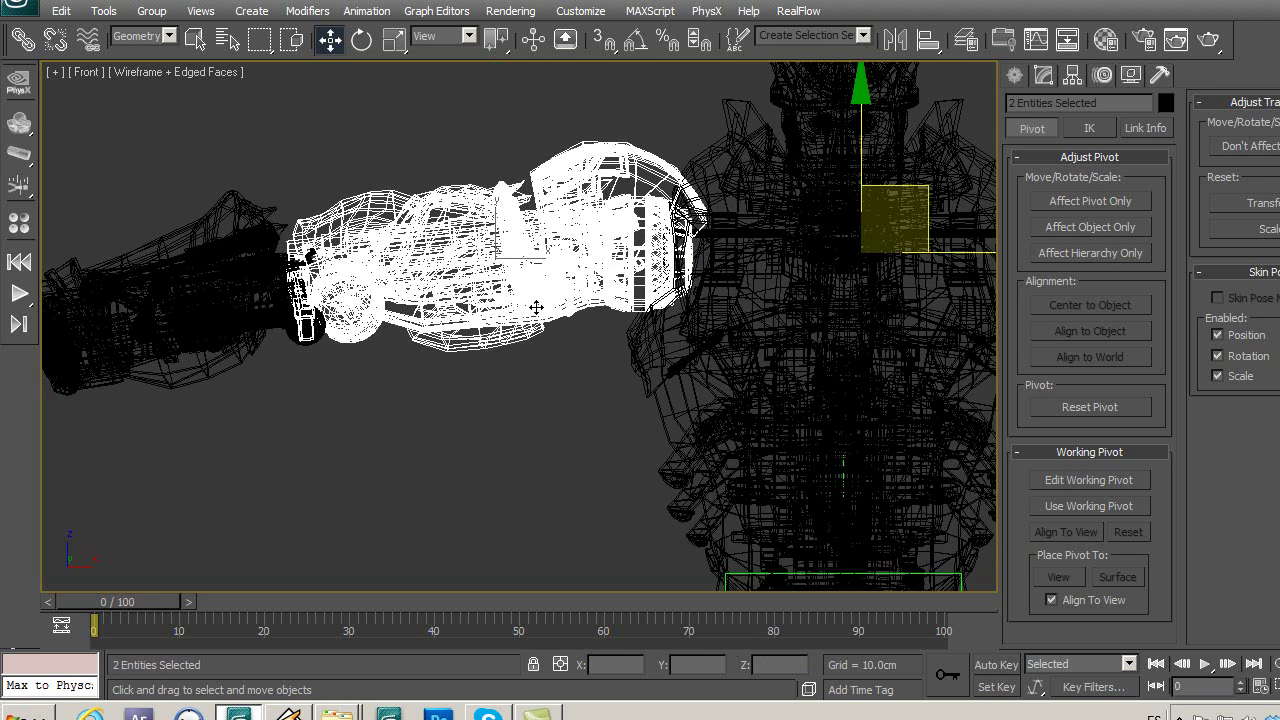
key("alt+q")
With Affect Pivot Only on, center Capsule03's pivot to the object.
left_click(719, 405)
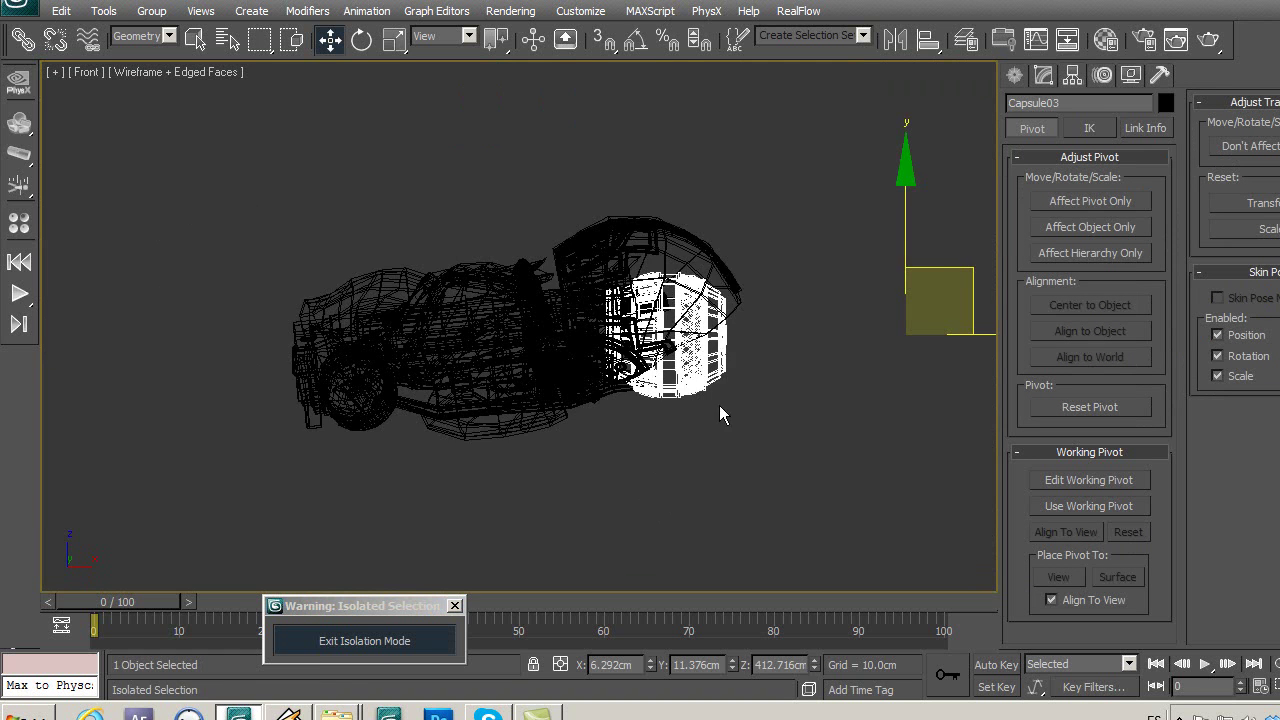
scroll(720, 407, "up", 2)
scroll(690, 332, "up", 2)
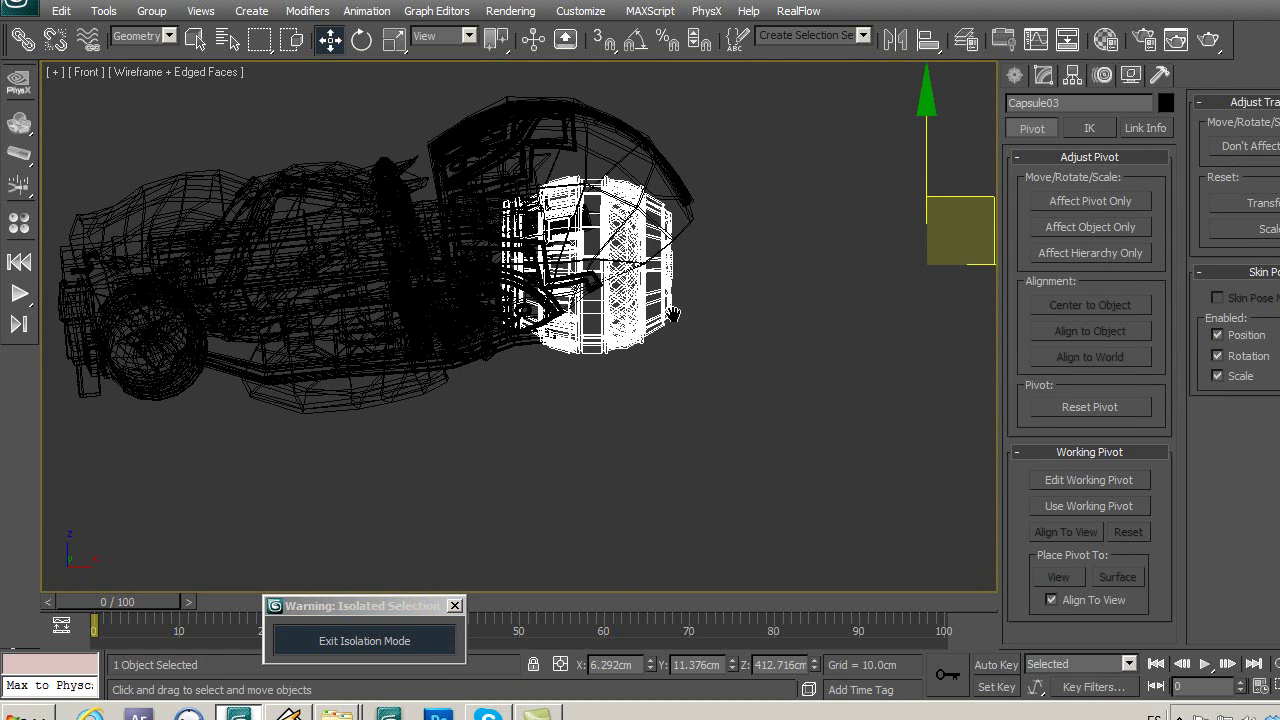
left_click(1060, 202)
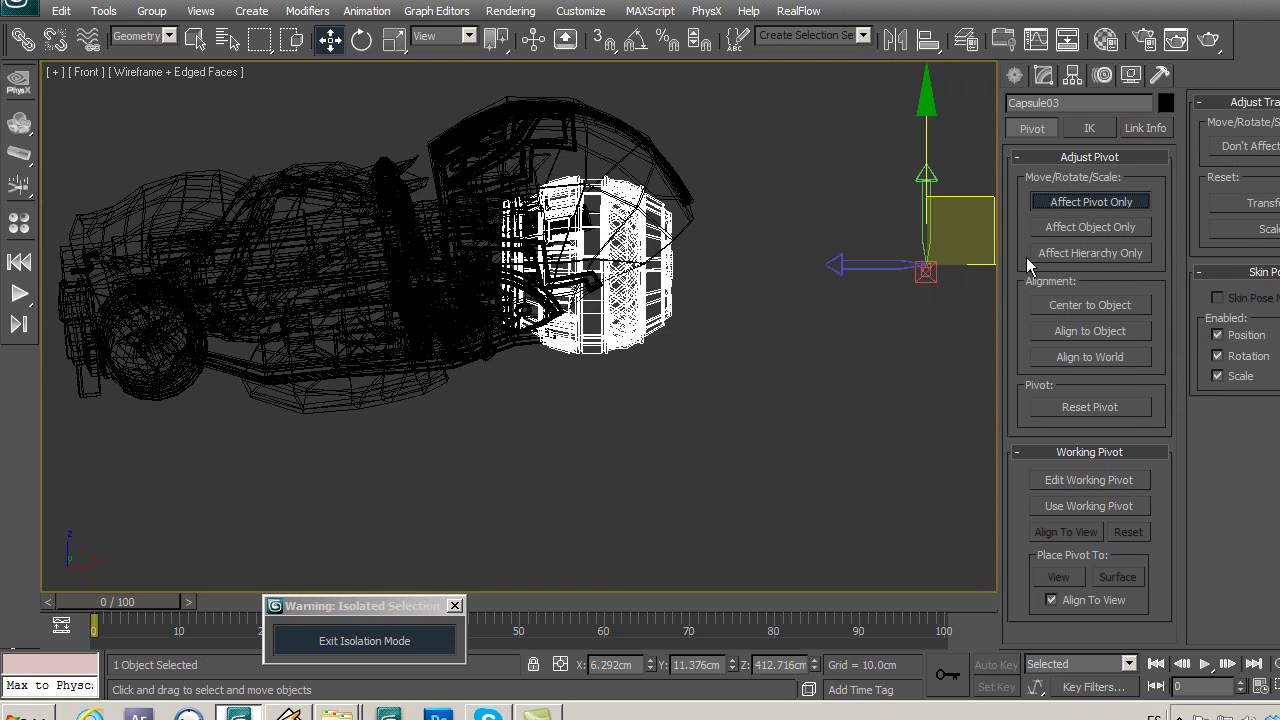
middle_click_drag(802, 227, 771, 243)
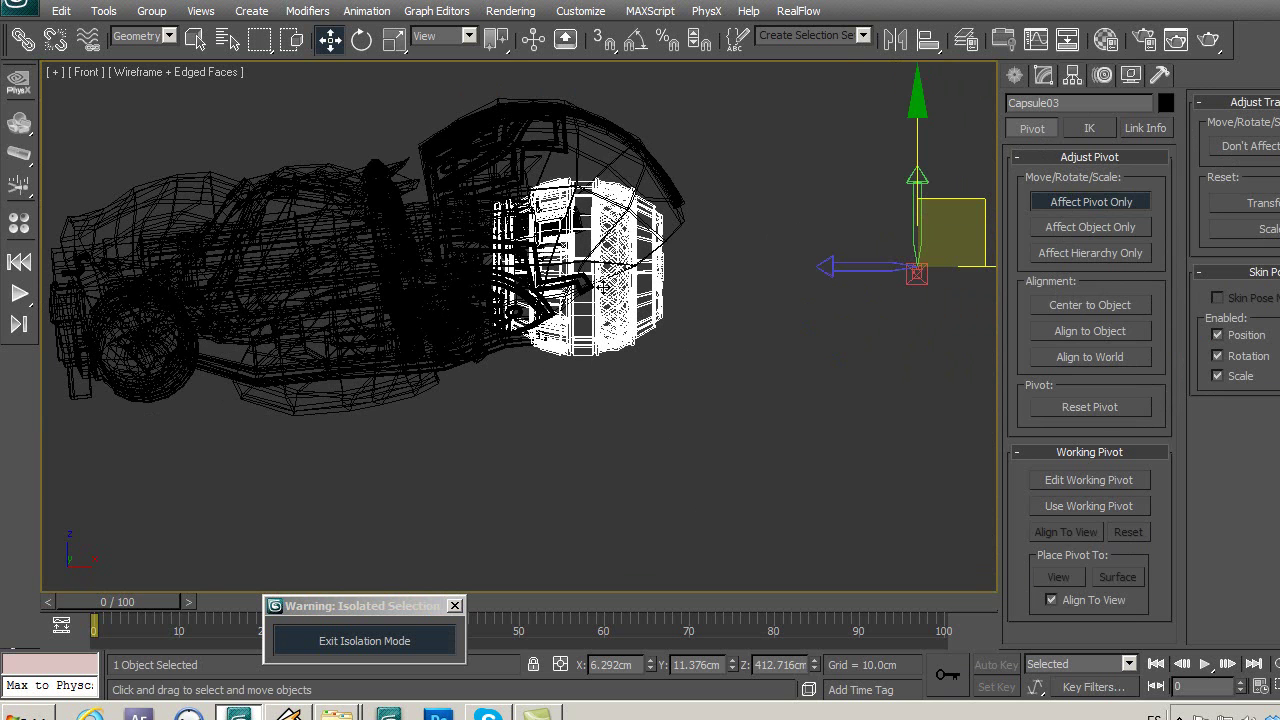
middle_click_drag(632, 270, 634, 290)
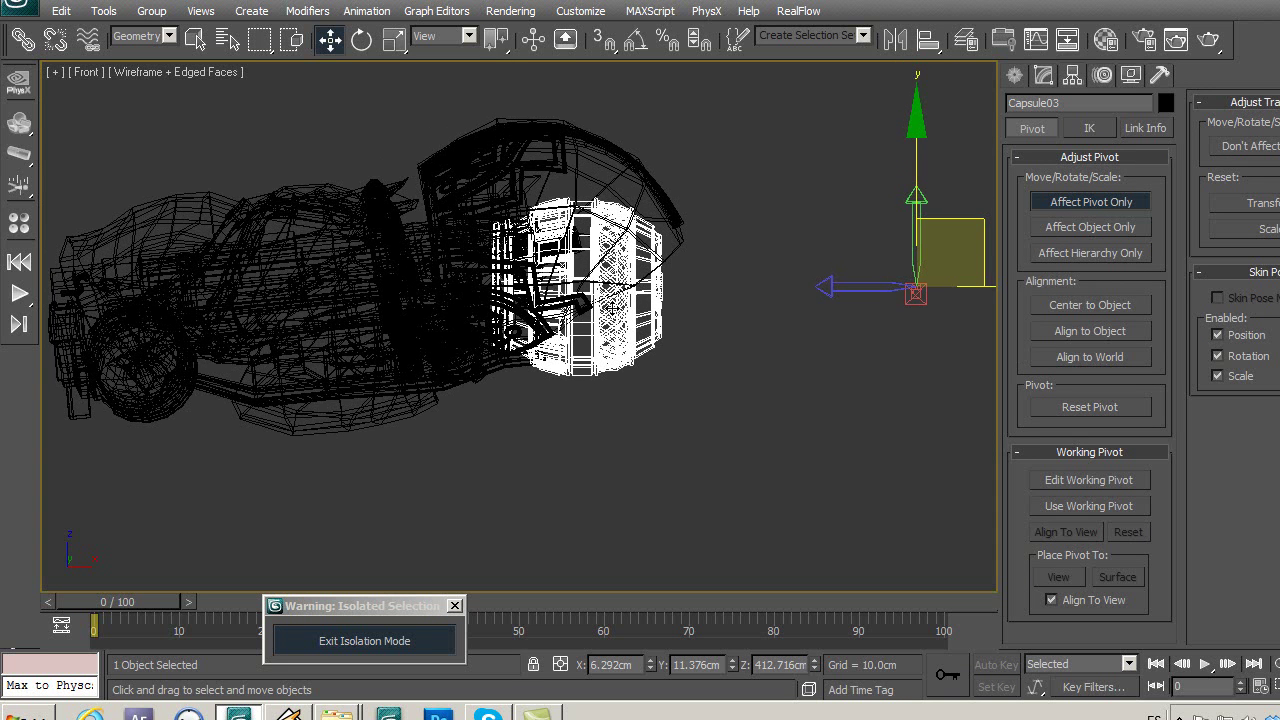
left_click(1100, 314)
middle_click_drag(633, 310, 697, 325)
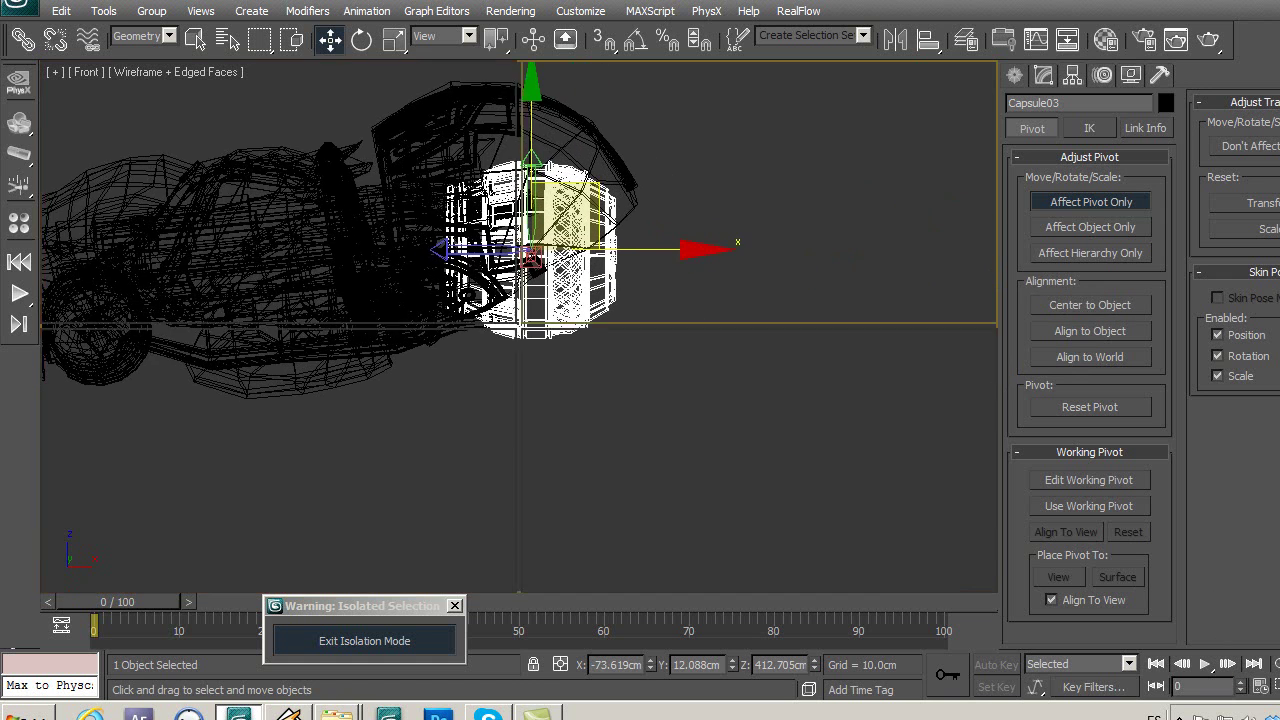
Switch to four viewports, zoom extents all, and orbit the Perspective view to face the capsule.
key("alt+w")
key("ctrl+r")
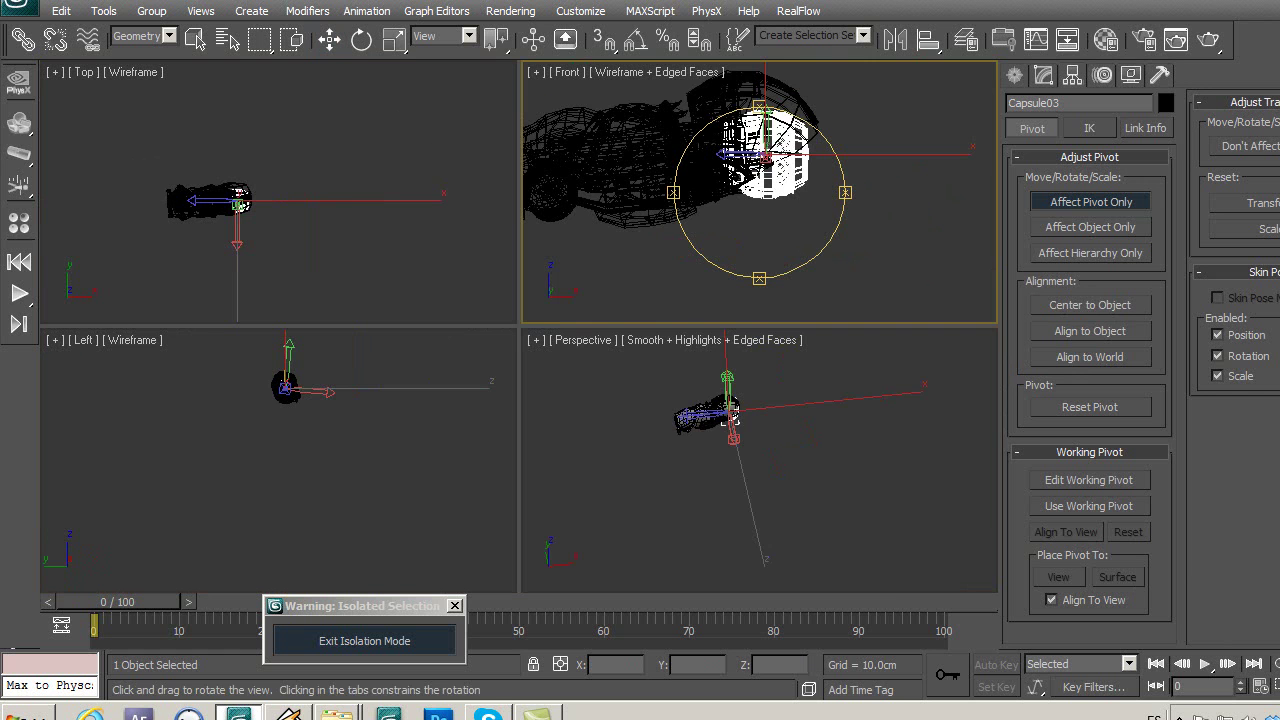
key("ctrl+shift+z")
left_click(800, 481)
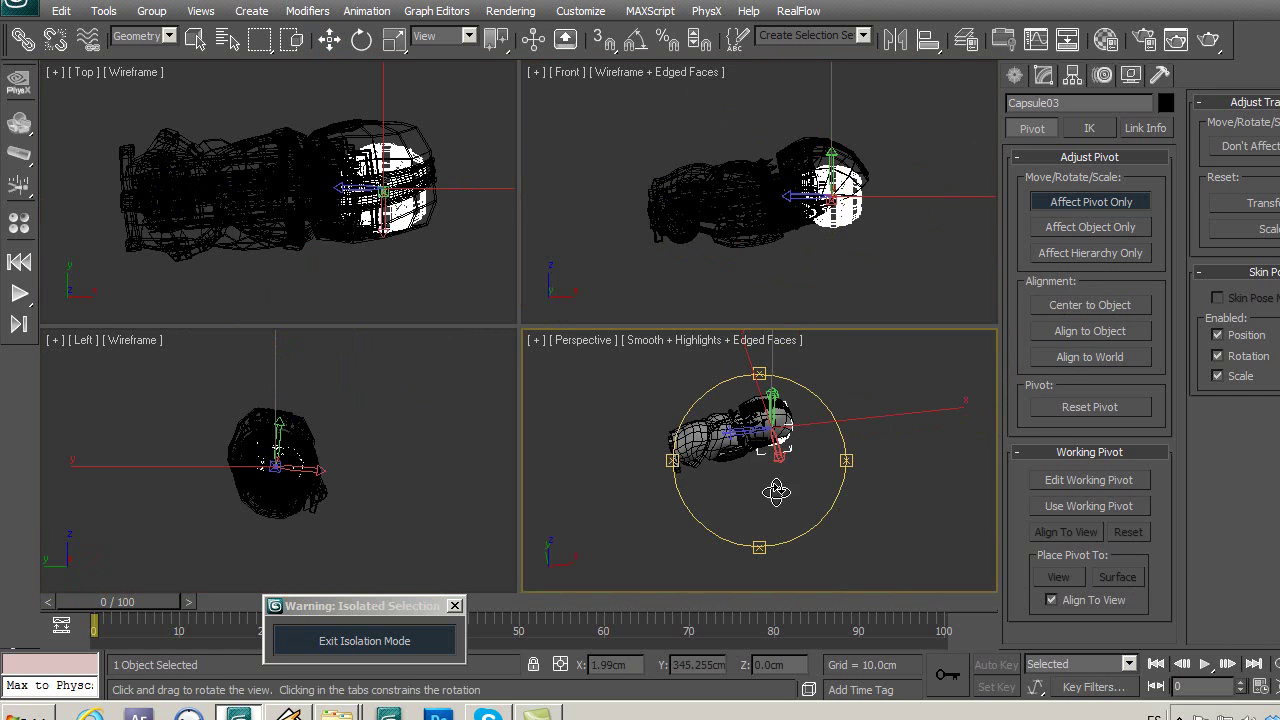
left_click_drag(776, 491, 637, 355)
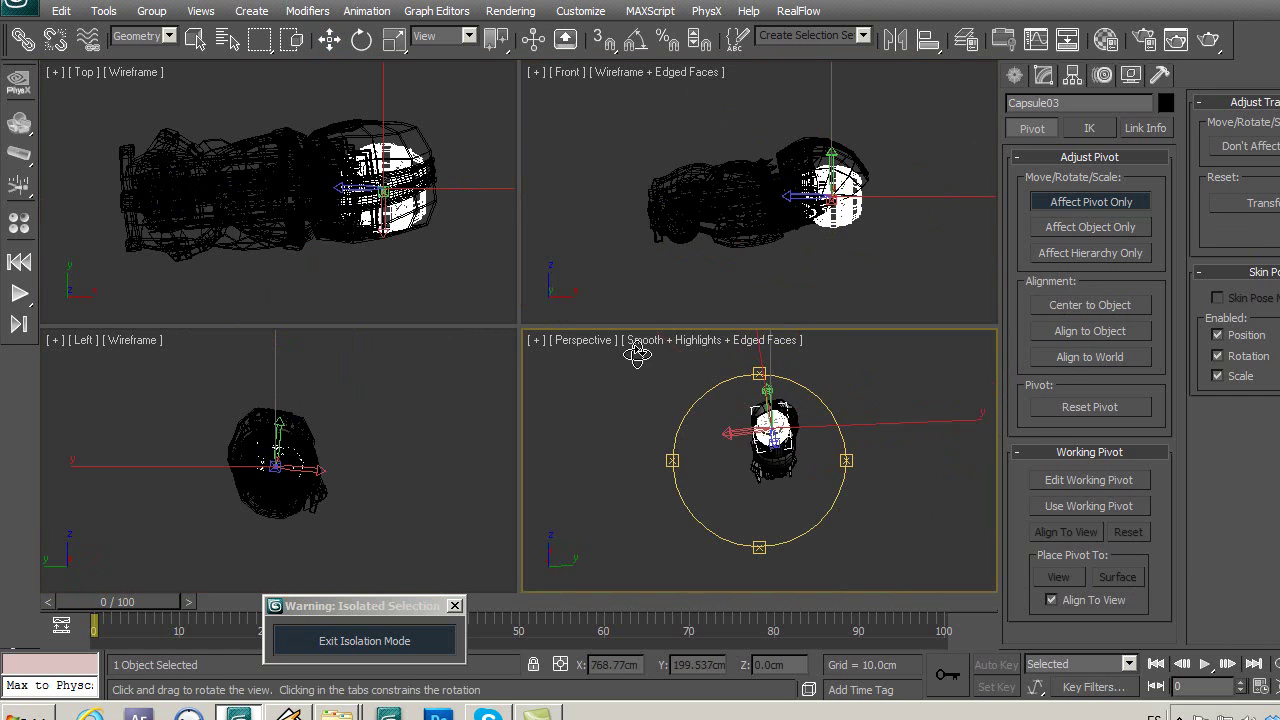
scroll(740, 420, "up", 2)
scroll(735, 452, "up", 2)
scroll(700, 485, "up", 3)
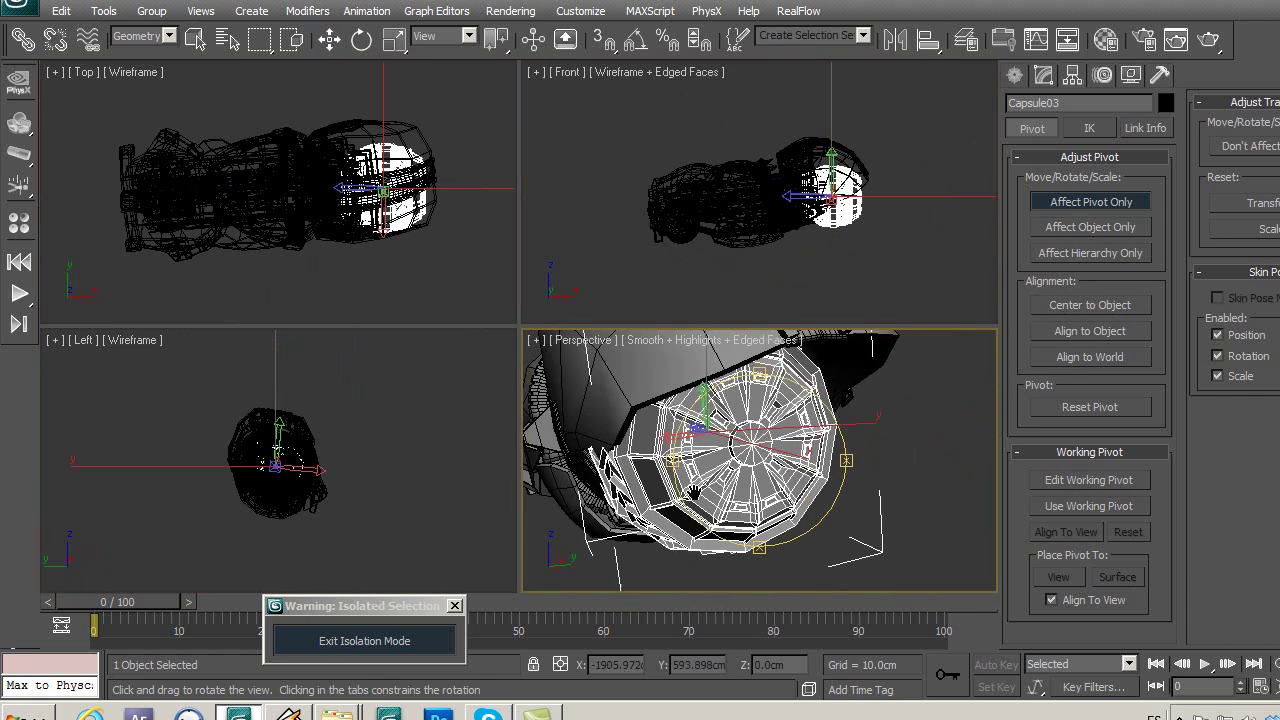
left_click_drag(693, 493, 771, 501)
key("w")
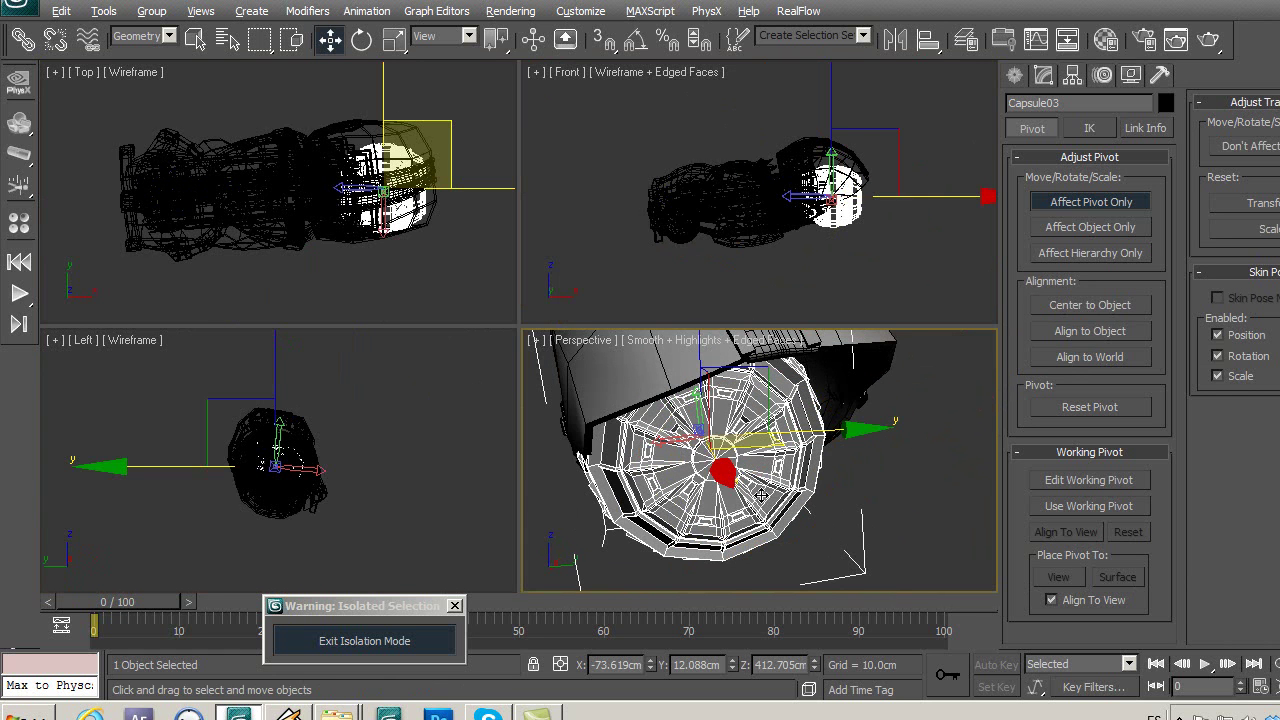
Zoom in on the capsule in the side and Front views and drag its pivot right.
scroll(376, 494, "up", 2)
scroll(382, 470, "up", 5)
scroll(370, 500, "up", 1)
scroll(355, 528, "up", 1)
scroll(345, 499, "up", 2)
scroll(290, 494, "up", 2)
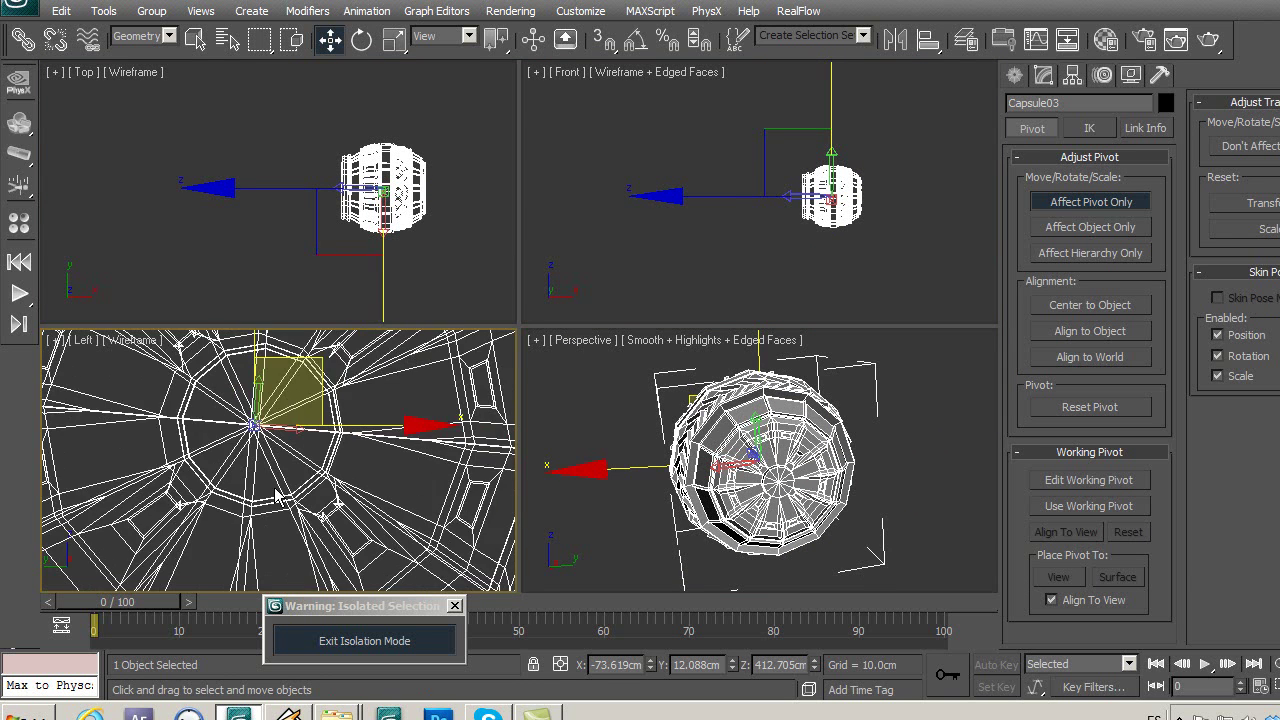
scroll(300, 470, "up", 1)
scroll(385, 475, "up", 2)
scroll(360, 410, "up", 1)
scroll(362, 413, "up", 2)
scroll(345, 425, "up", 1)
middle_click_drag(348, 425, 312, 450)
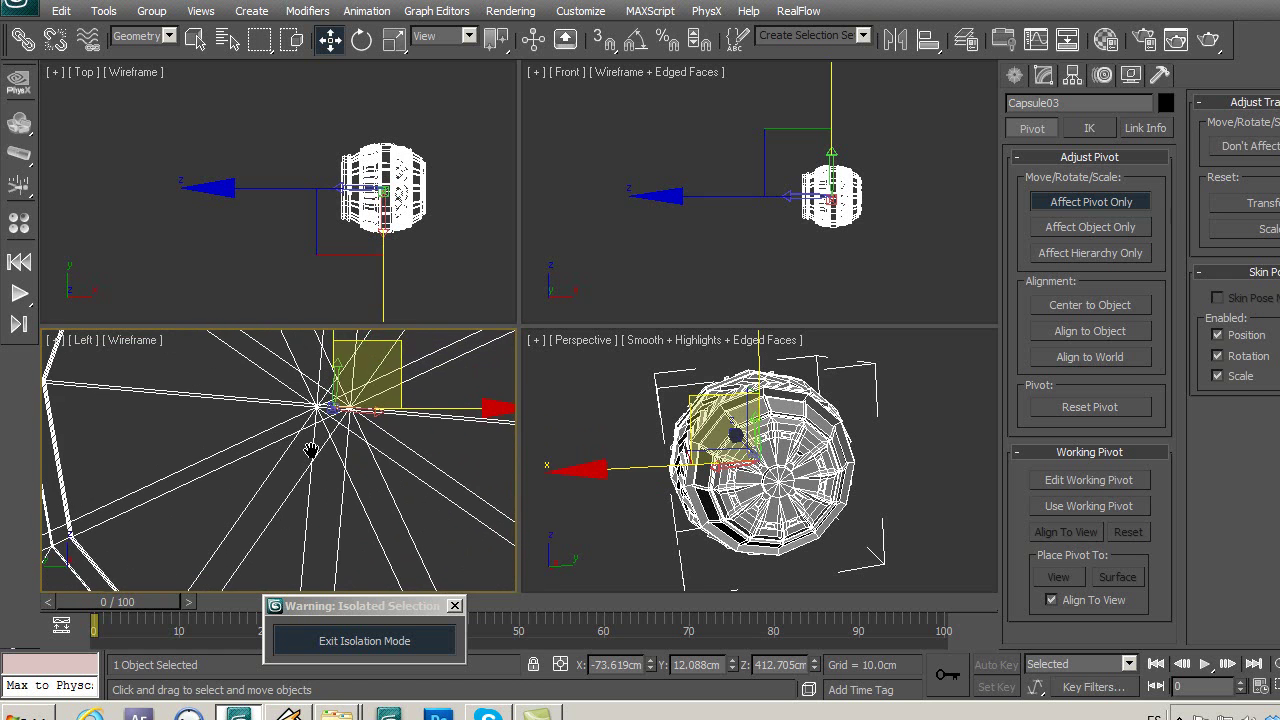
middle_click_drag(837, 271, 757, 251)
scroll(757, 255, "up", 2)
scroll(757, 255, "up", 2)
scroll(757, 255, "up", 1)
scroll(757, 255, "down", 2)
mouse_move(854, 235)
middle_mouse_down()
mouse_move(708, 225)
mouse_move(736, 195)
middle_mouse_up()
left_click_drag(736, 190, 867, 191)
Move Capsule03's pivot back to the capsule's centre at X -73.619 cm.
scroll(808, 232, "up", 1)
scroll(849, 229, "up", 1)
scroll(867, 210, "up", 1)
scroll(865, 211, "up", 1)
left_click_drag(816, 209, 820, 209)
scroll(812, 246, "down", 2)
middle_click_drag(704, 240, 801, 225)
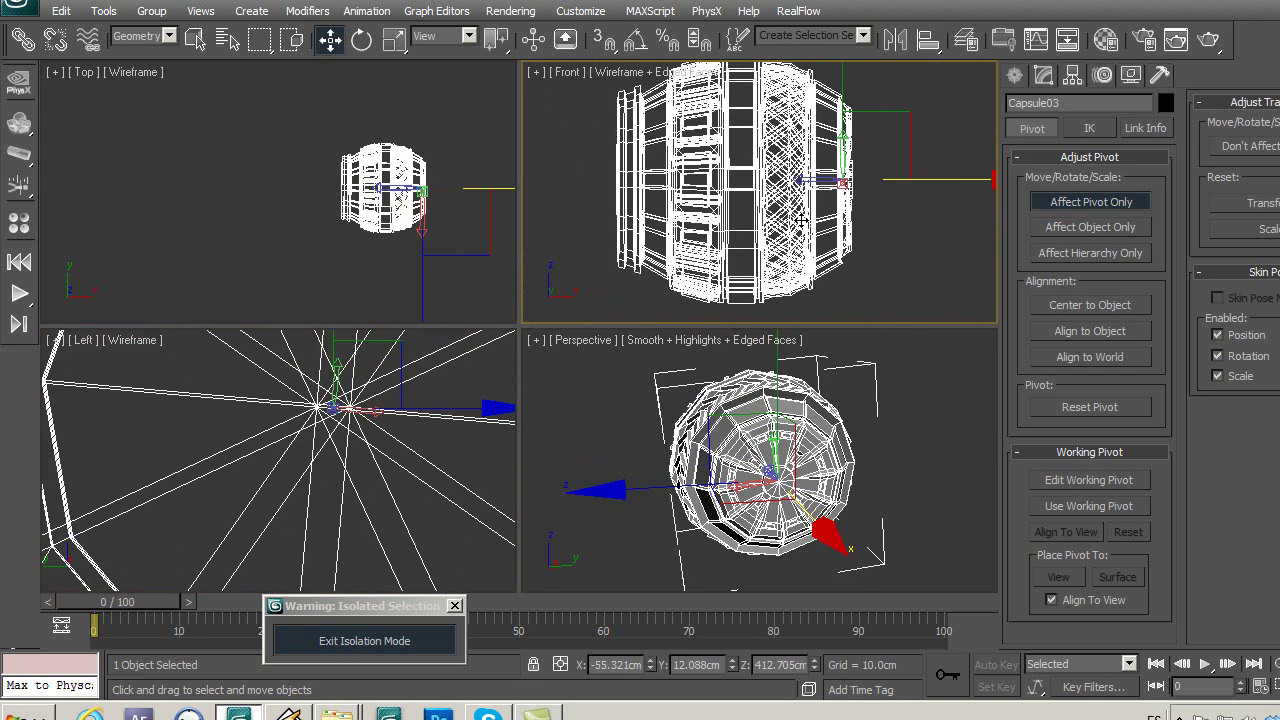
left_click_drag(802, 180, 694, 182)
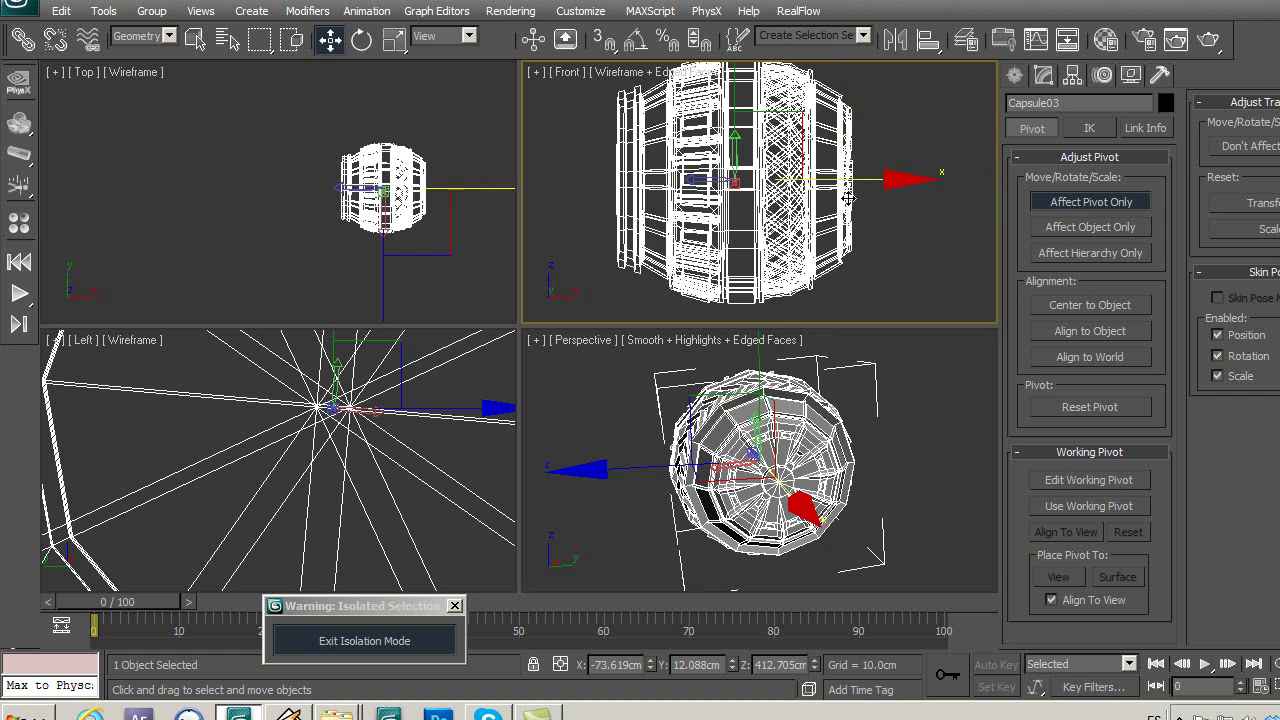
middle_click_drag(733, 226, 800, 227)
scroll(800, 227, "down", 3)
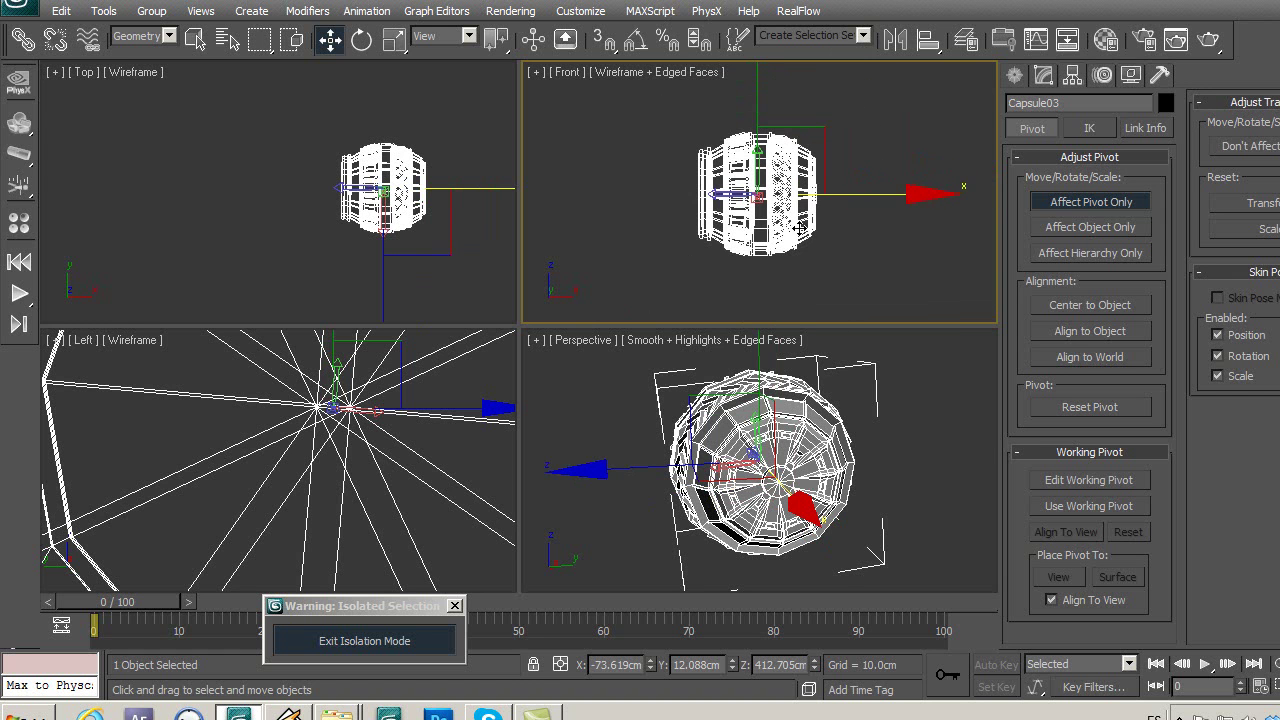
Turn off Affect Pivot Only and rotate Capsule03 on X and Y in the Front view.
left_click(358, 45)
left_click(1091, 202)
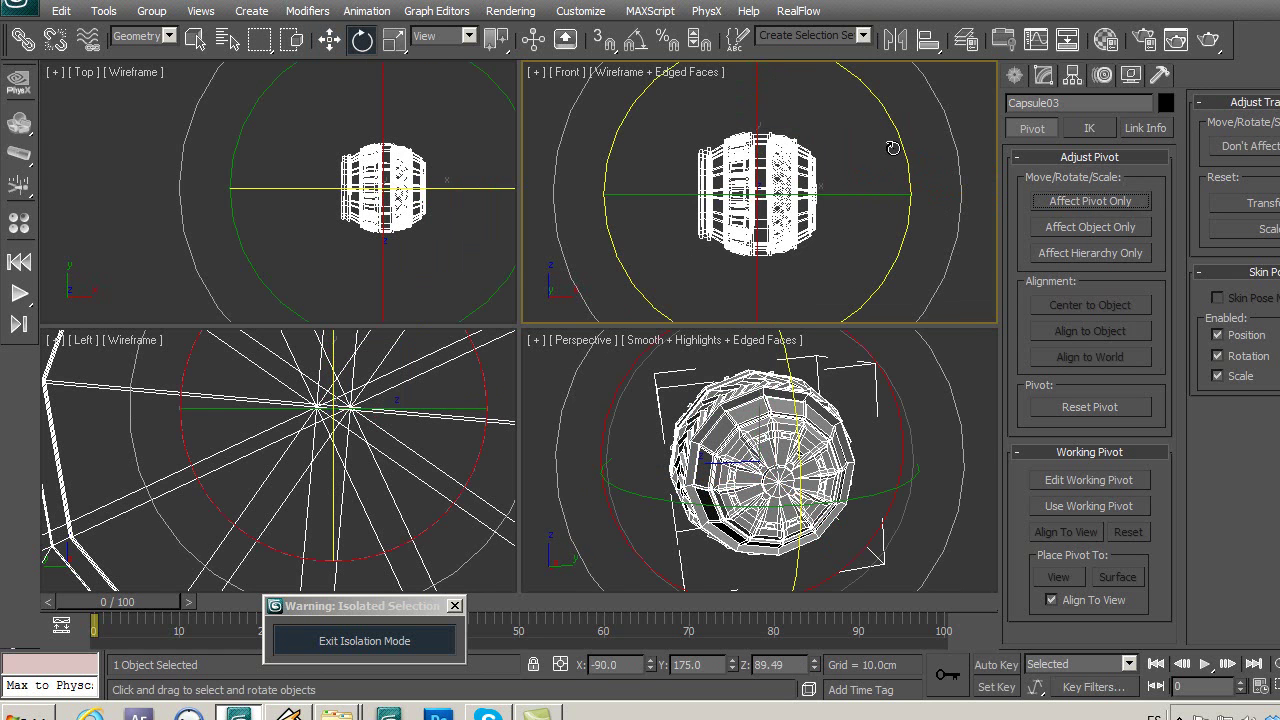
left_click_drag(894, 148, 920, 208)
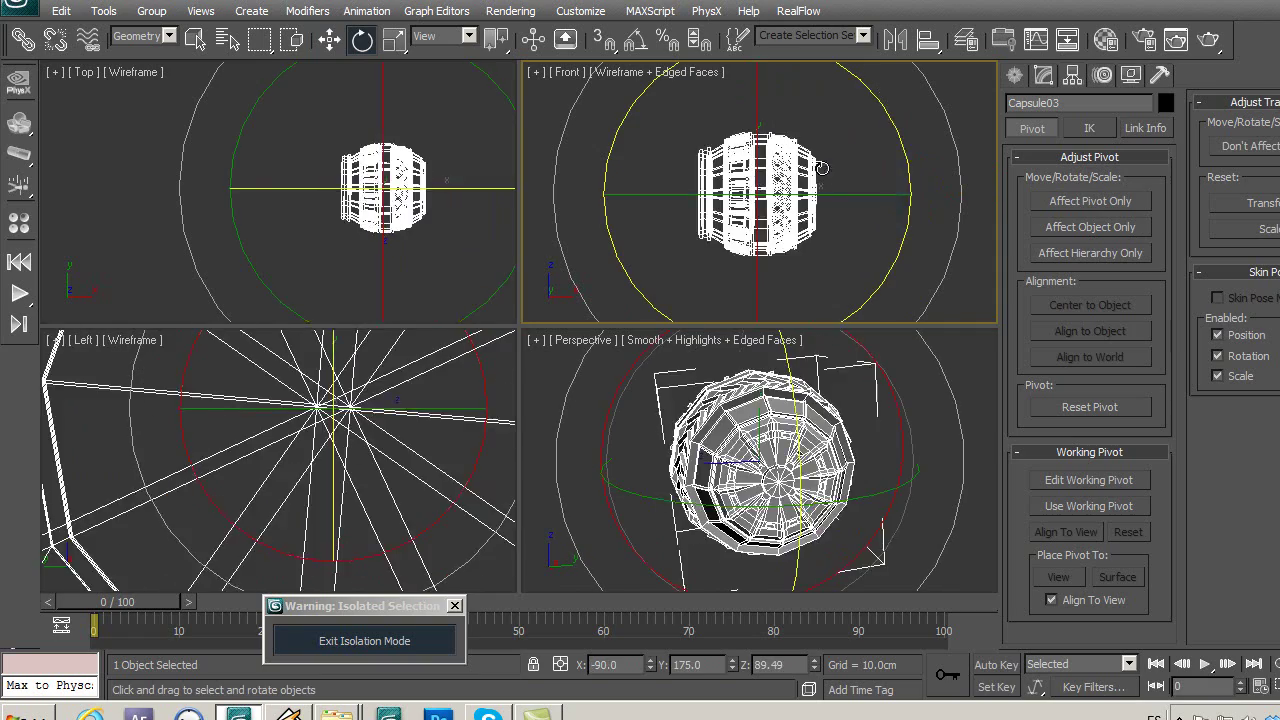
mouse_move(920, 208)
left_mouse_down()
mouse_move(896, 270)
mouse_move(829, 206)
mouse_move(829, 217)
left_mouse_up()
mouse_move(729, 95)
left_mouse_down()
mouse_move(749, 277)
mouse_move(735, 215)
left_mouse_up()
Deselect the capsule, exit Isolation Mode, select arm group b1 and zoom out.
left_click(971, 396)
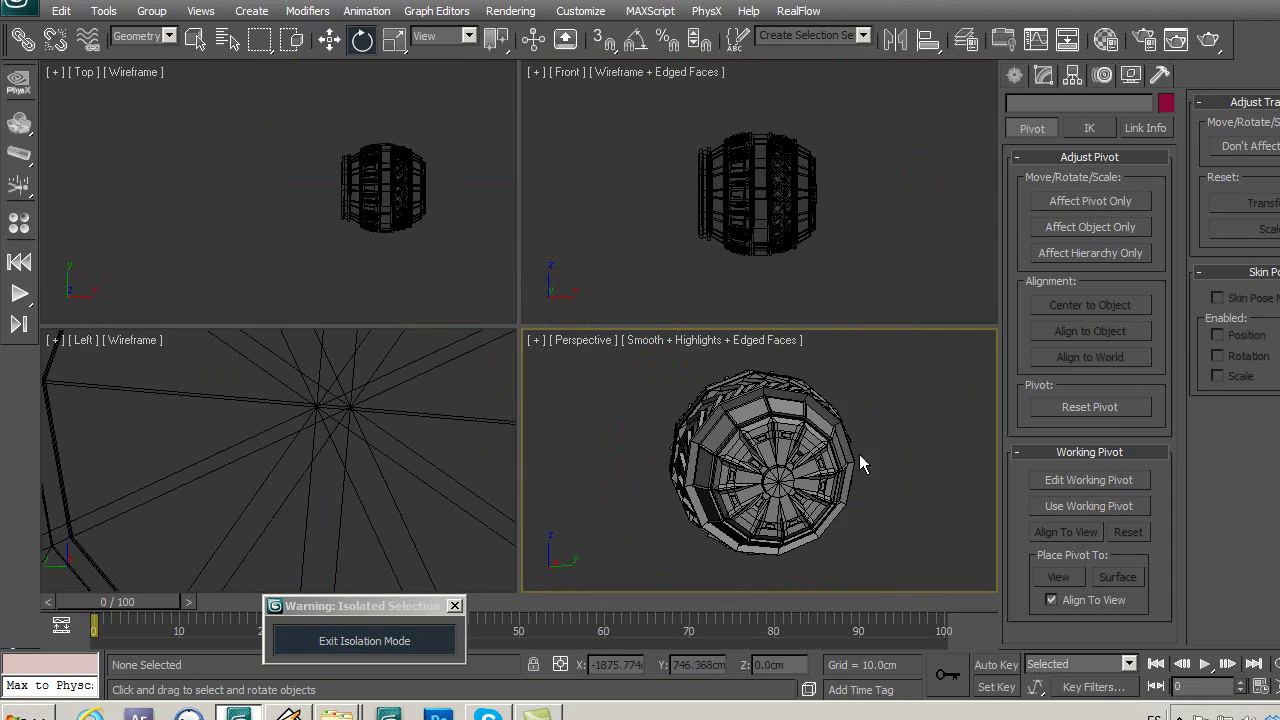
left_click(418, 650)
mouse_move(694, 246)
middle_mouse_down()
mouse_move(726, 243)
mouse_move(680, 248)
mouse_move(626, 204)
mouse_move(711, 189)
mouse_move(585, 197)
middle_mouse_up()
left_click(722, 249)
scroll(653, 222, "down", 3)
Use the link tool on the shoulder capsule Capsule03.
left_click(22, 38)
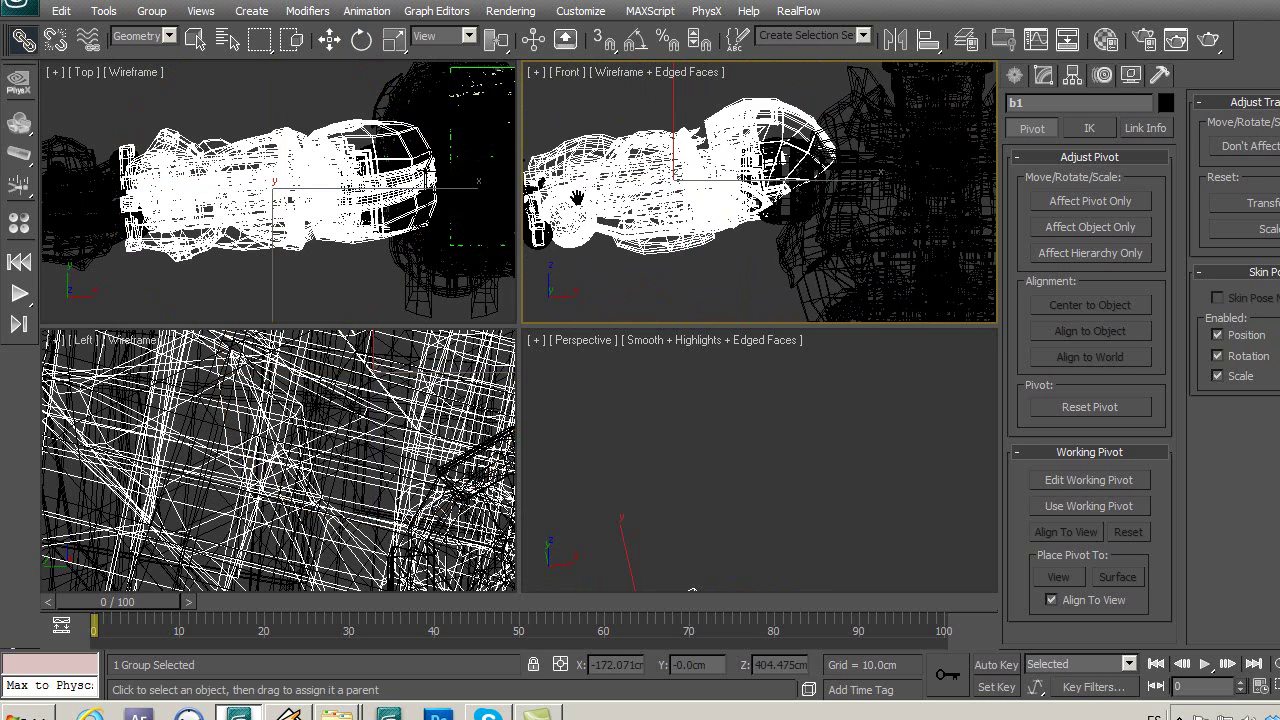
scroll(757, 240, "up", 2)
scroll(720, 238, "up", 1)
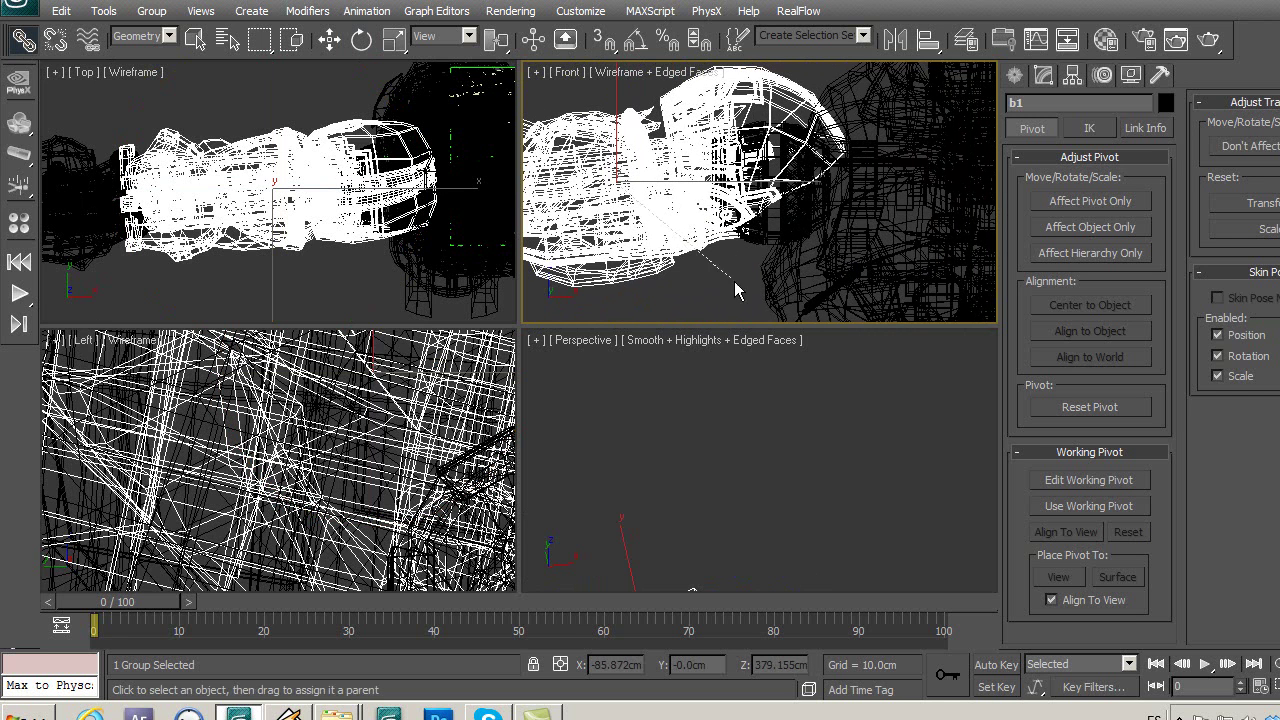
left_click(789, 228)
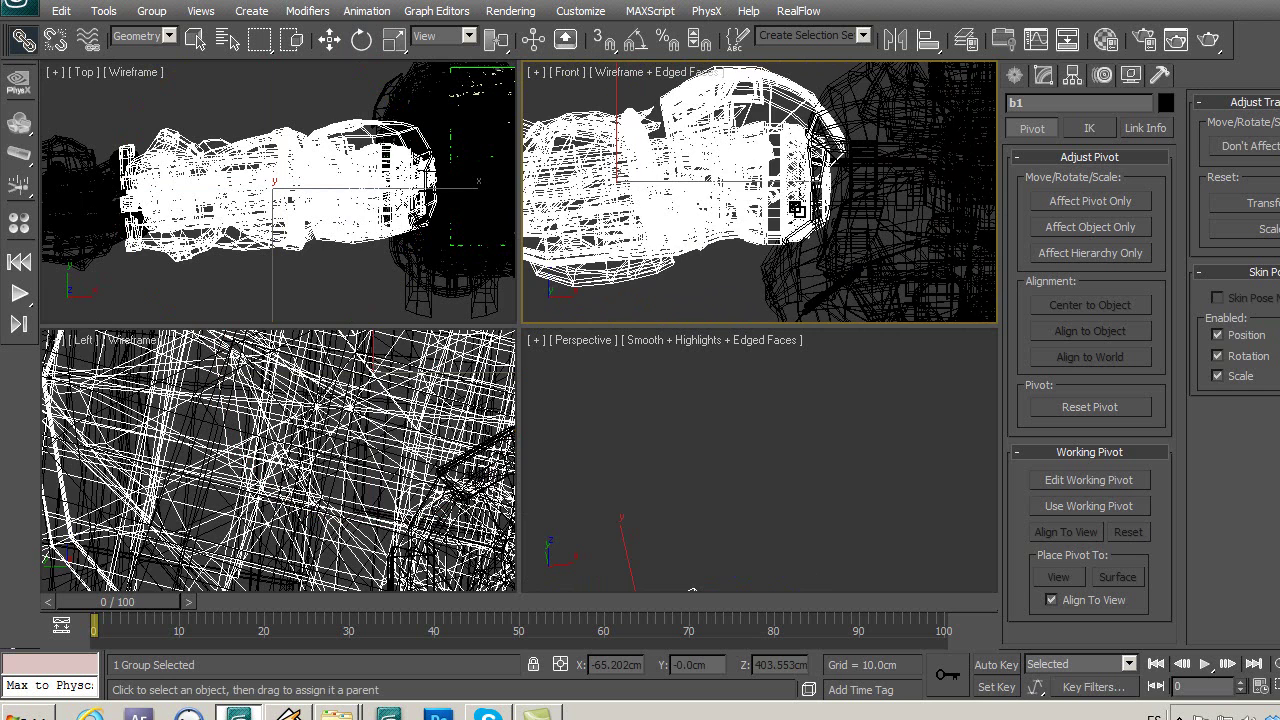
left_click(789, 228)
Zoom out to the whole arm, deselect, then select forearm group b2 with Select and Move.
scroll(750, 224, "up", 1)
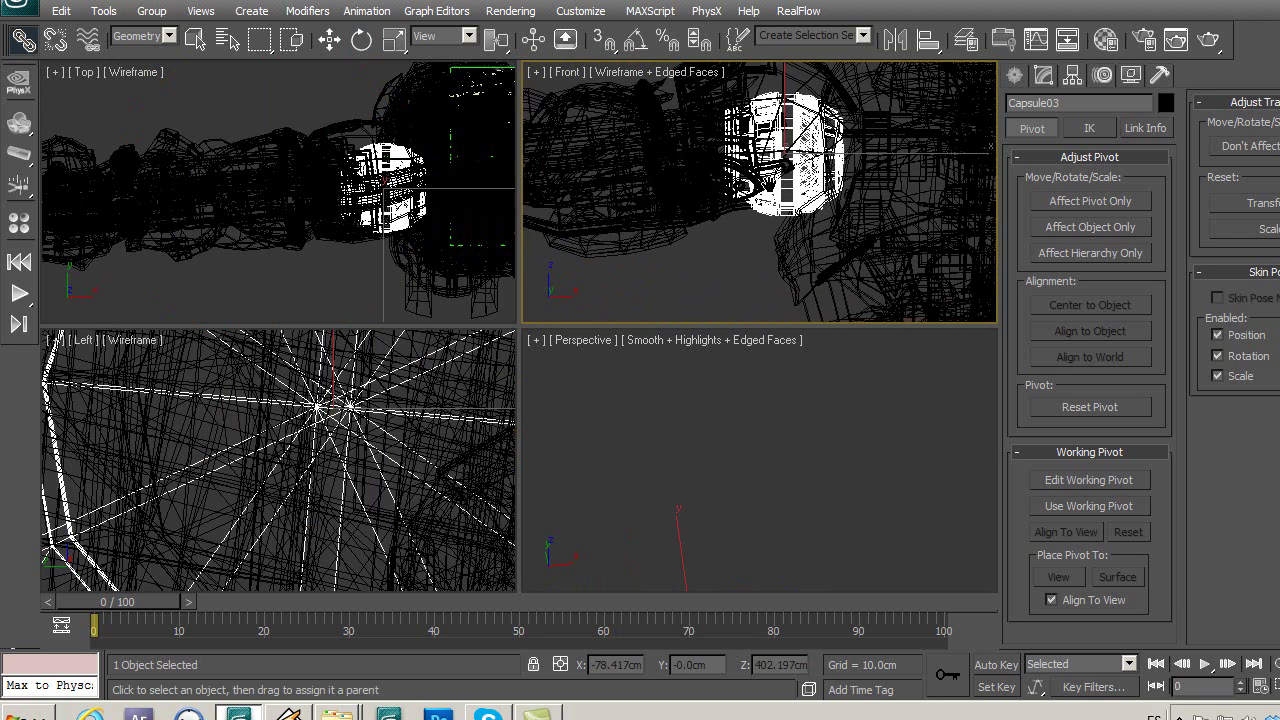
scroll(750, 224, "up", 1)
scroll(840, 200, "down", 2)
mouse_move(830, 200)
middle_mouse_down()
mouse_move(740, 210)
mouse_move(823, 186)
mouse_move(808, 216)
middle_mouse_up()
scroll(768, 193, "up", 1)
scroll(763, 195, "down", 1)
scroll(823, 186, "down", 1)
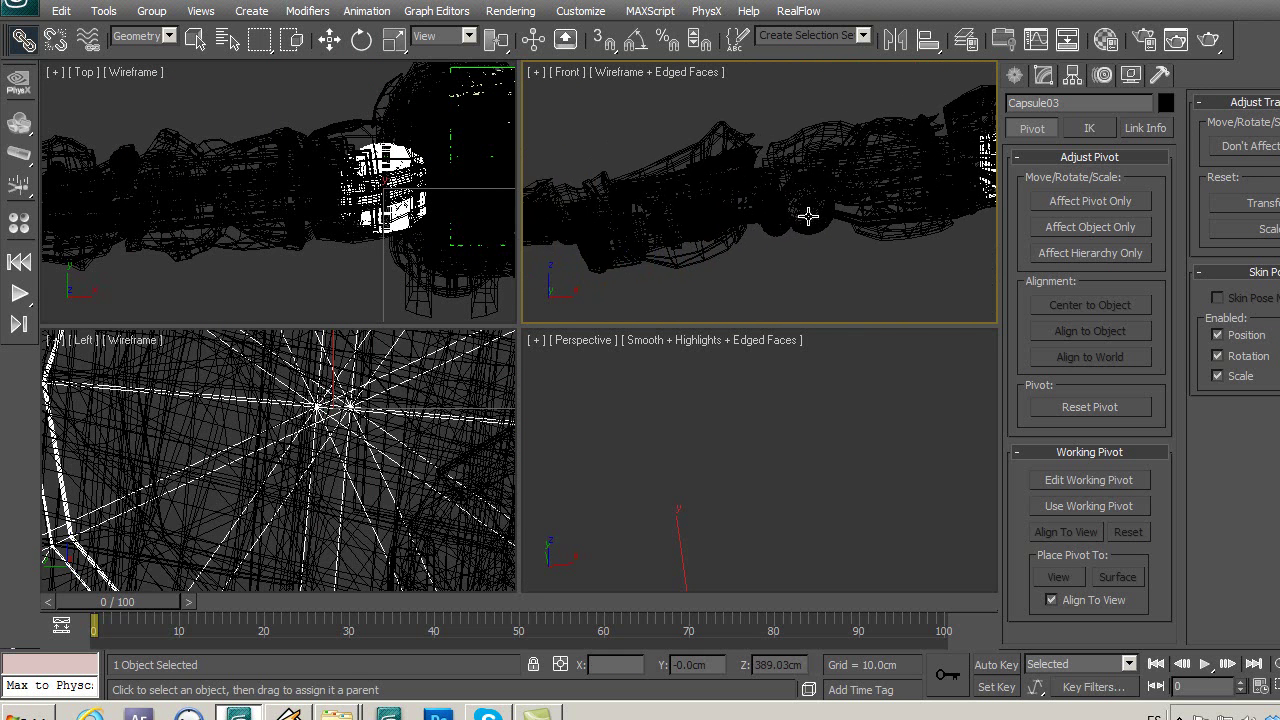
scroll(808, 216, "down", 1)
scroll(800, 214, "down", 1)
left_click(785, 258)
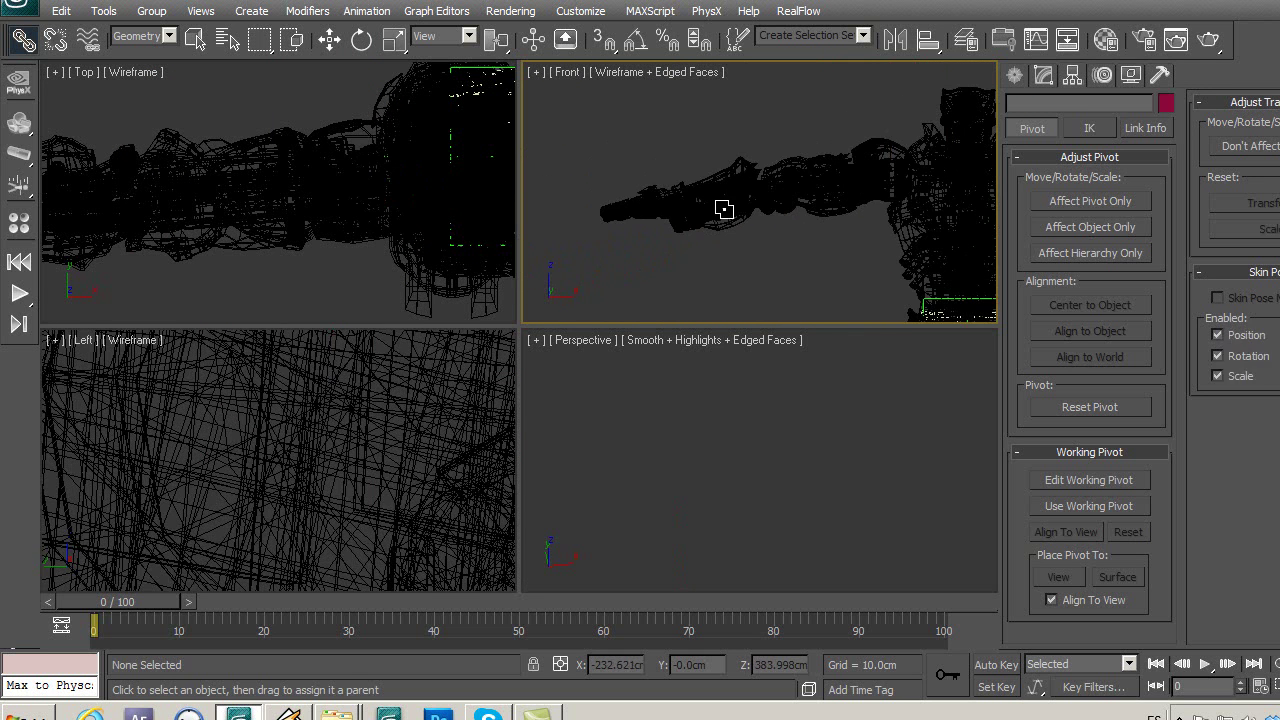
left_click(724, 209)
left_click(330, 39)
Maximize the Front view, isolate group b2, and switch to shaded display with edges.
middle_click_drag(768, 204, 758, 222)
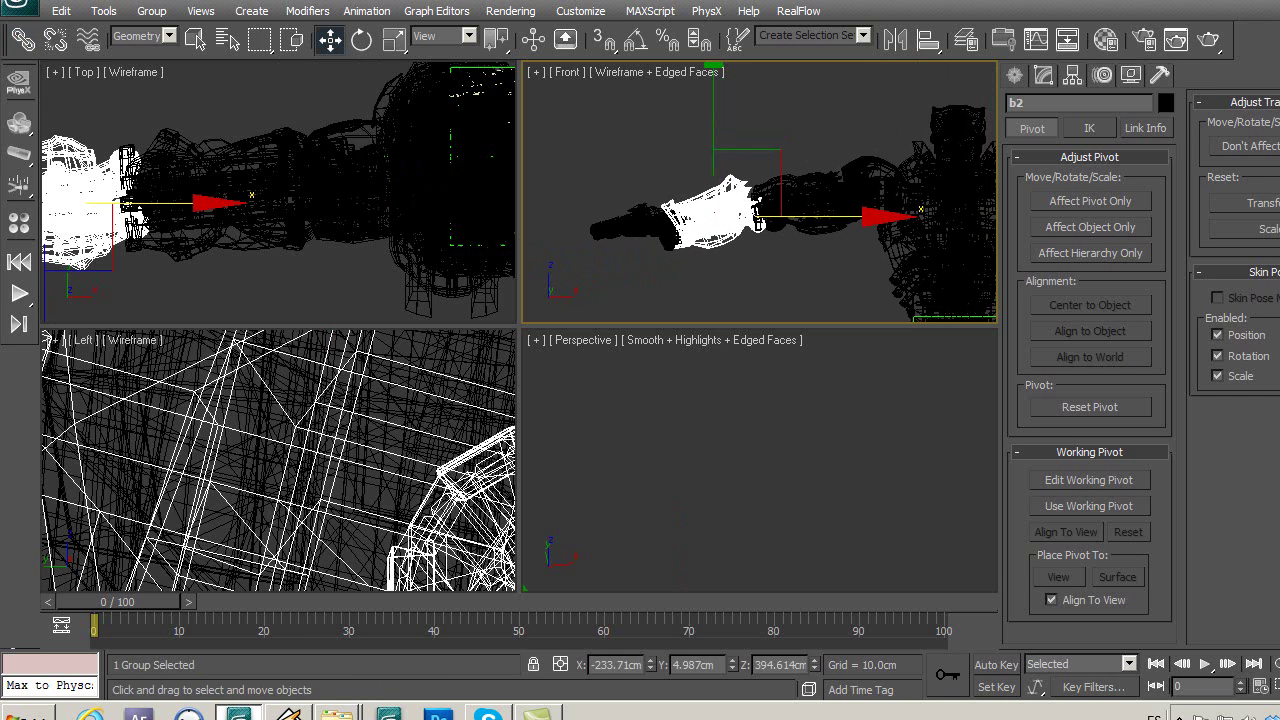
key("alt+w")
middle_click_drag(719, 339, 741, 306)
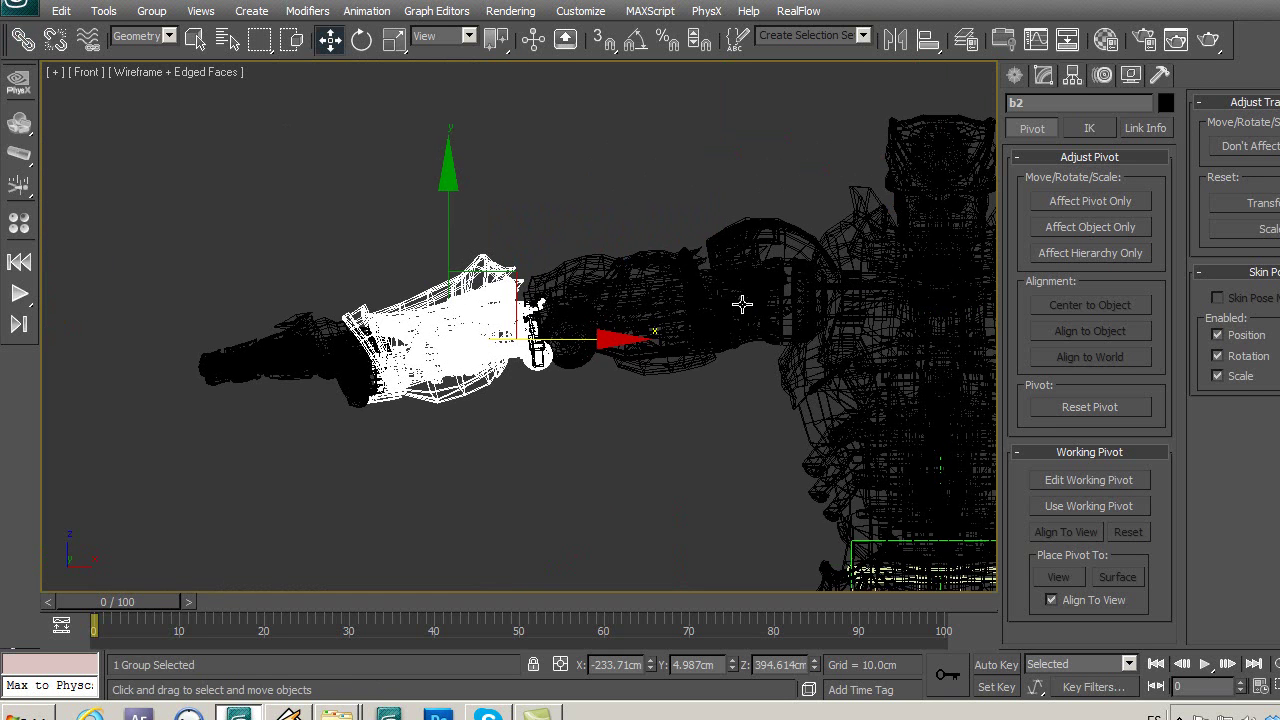
key("alt+q")
scroll(688, 368, "up", 2)
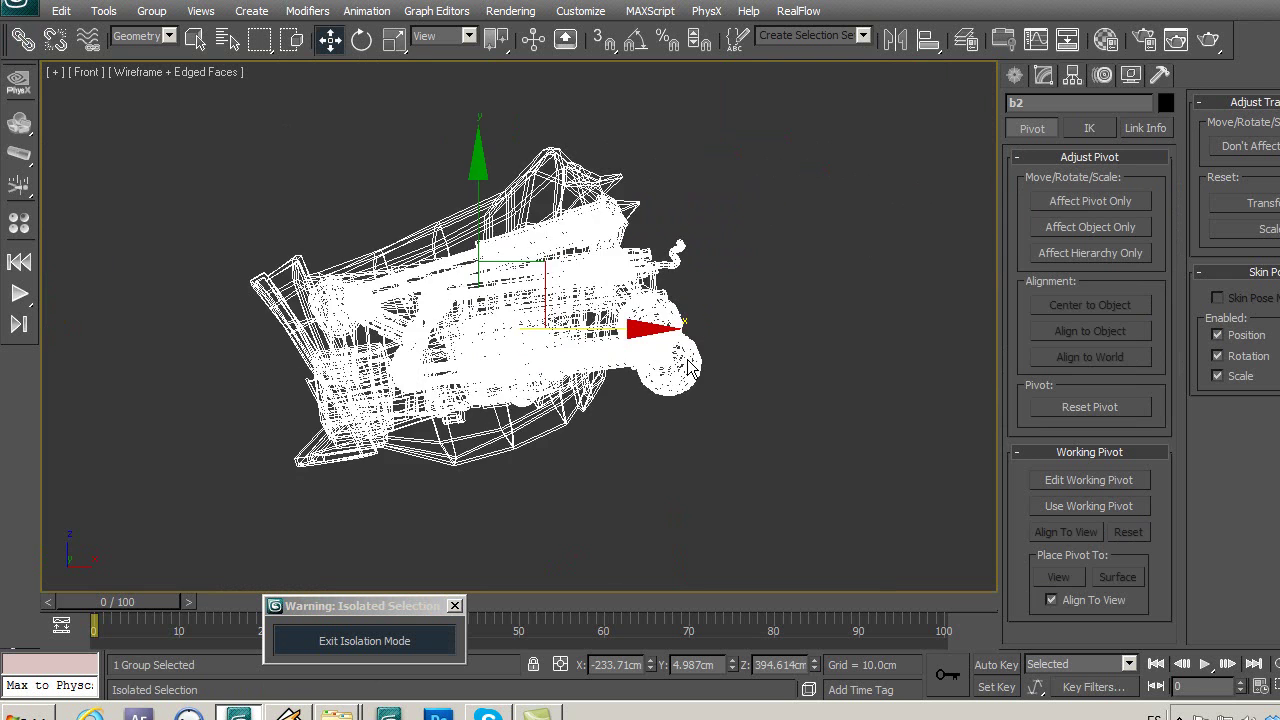
key("F3")
middle_click_drag(688, 368, 585, 335)
With Affect Pivot Only, move b2's pivot onto the centre of the round joint hub.
left_click(1090, 201)
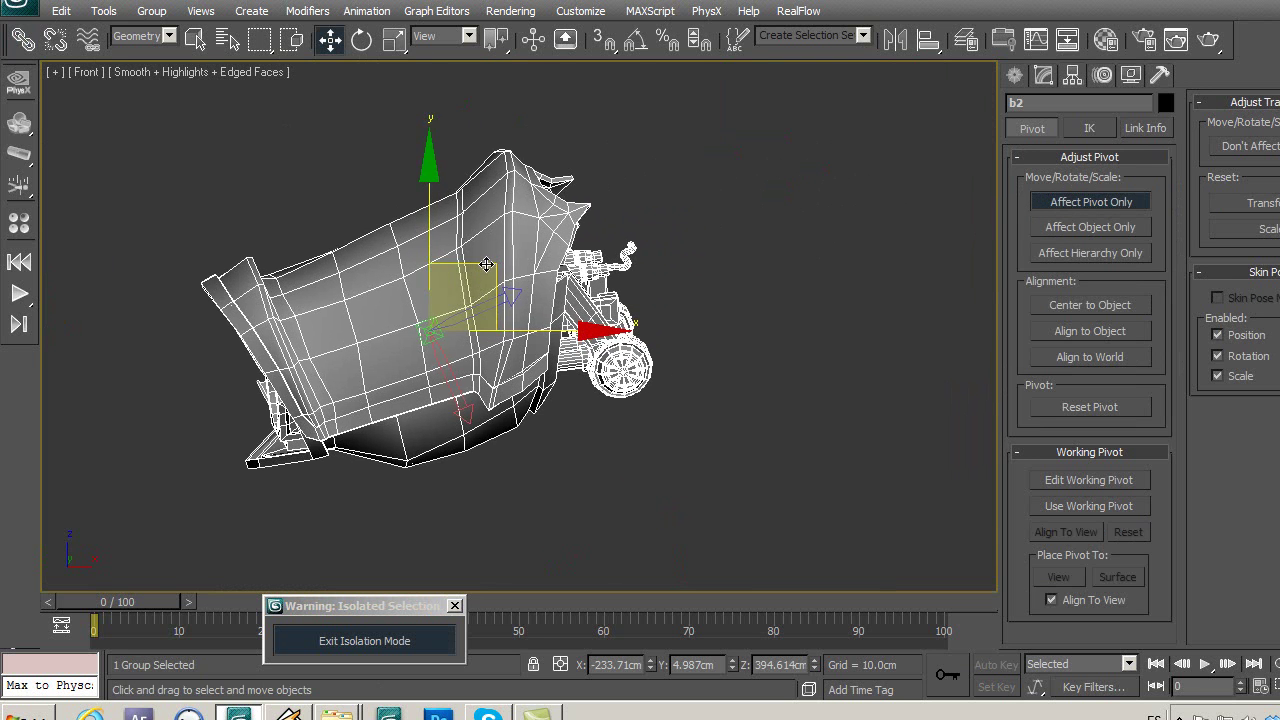
left_click_drag(486, 264, 679, 303)
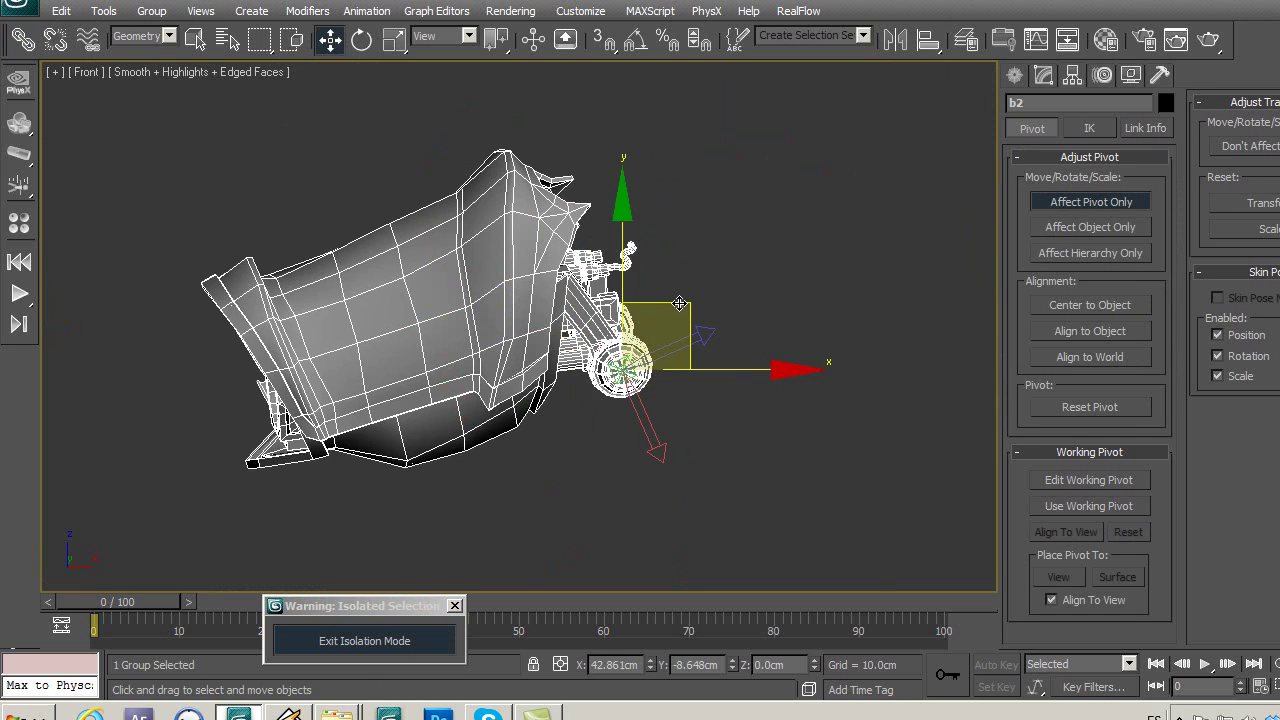
scroll(679, 303, "up", 4)
scroll(720, 315, "up", 3)
scroll(770, 331, "up", 3)
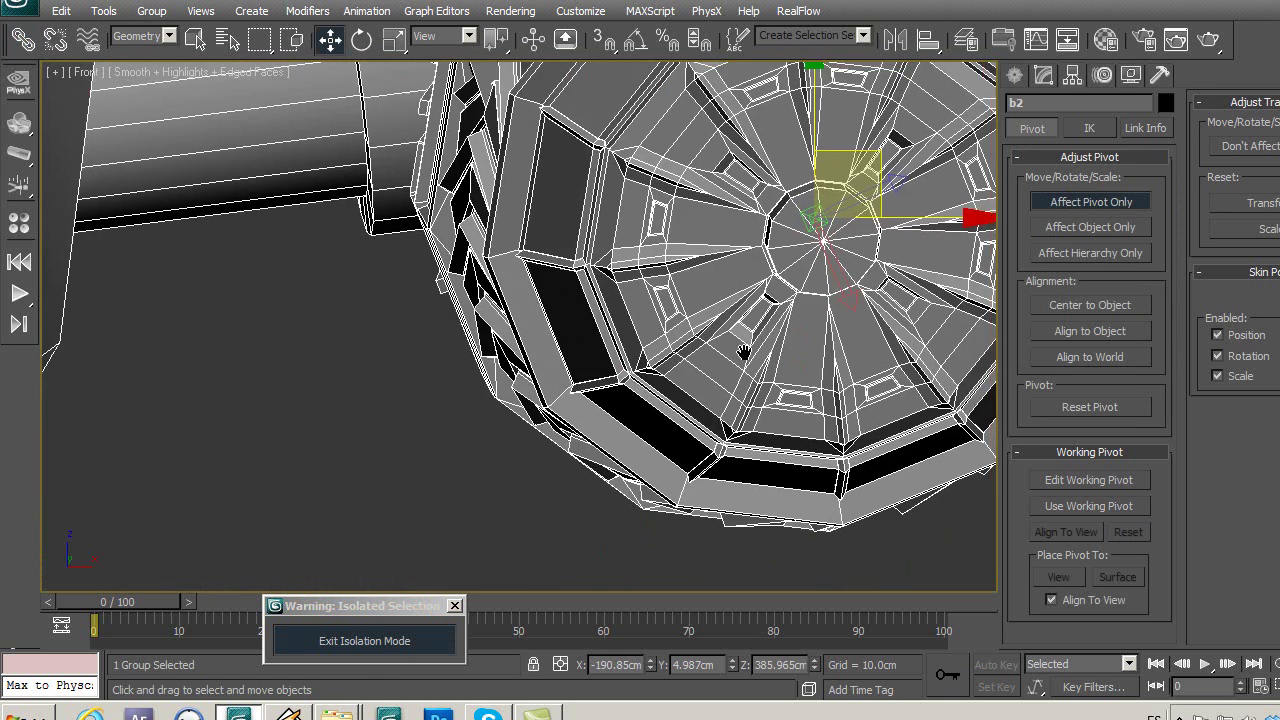
middle_click_drag(770, 331, 594, 371)
left_click_drag(761, 229, 720, 230)
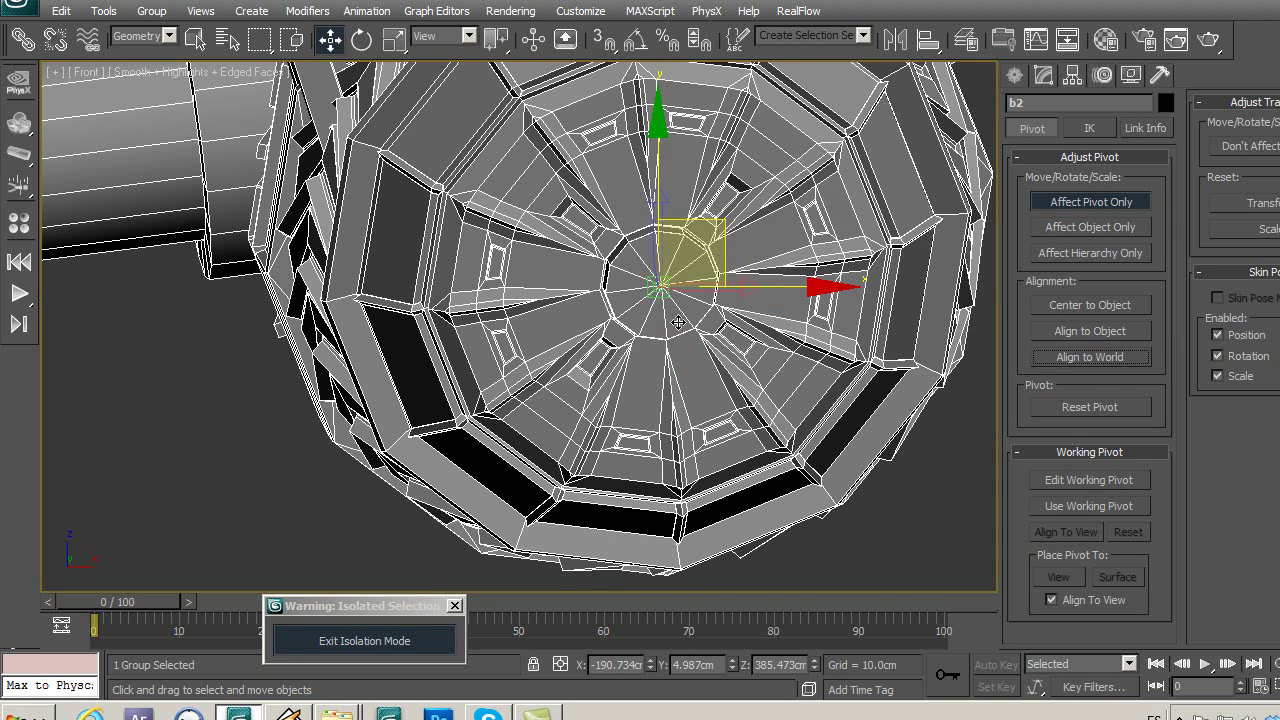
scroll(650, 280, "up", 3)
scroll(637, 259, "up", 2)
left_click_drag(560, 180, 565, 179)
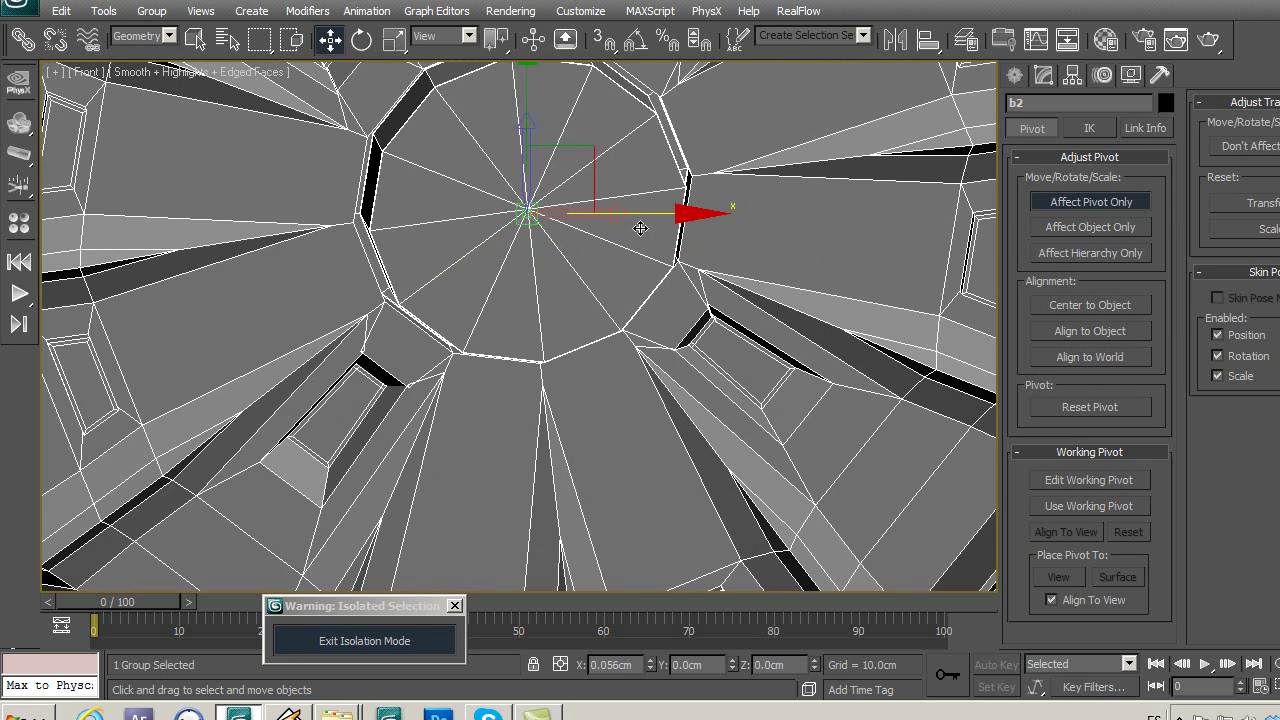
left_click_drag(524, 112, 529, 99)
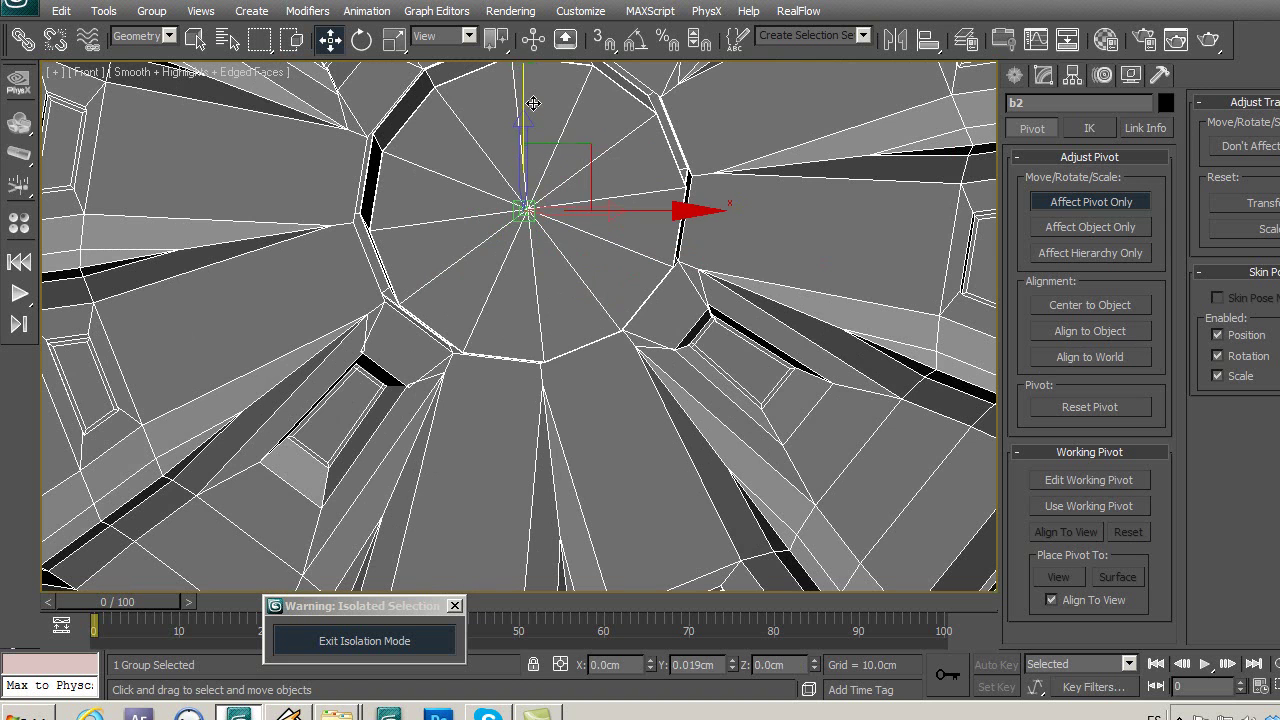
middle_click_drag(580, 149, 580, 271)
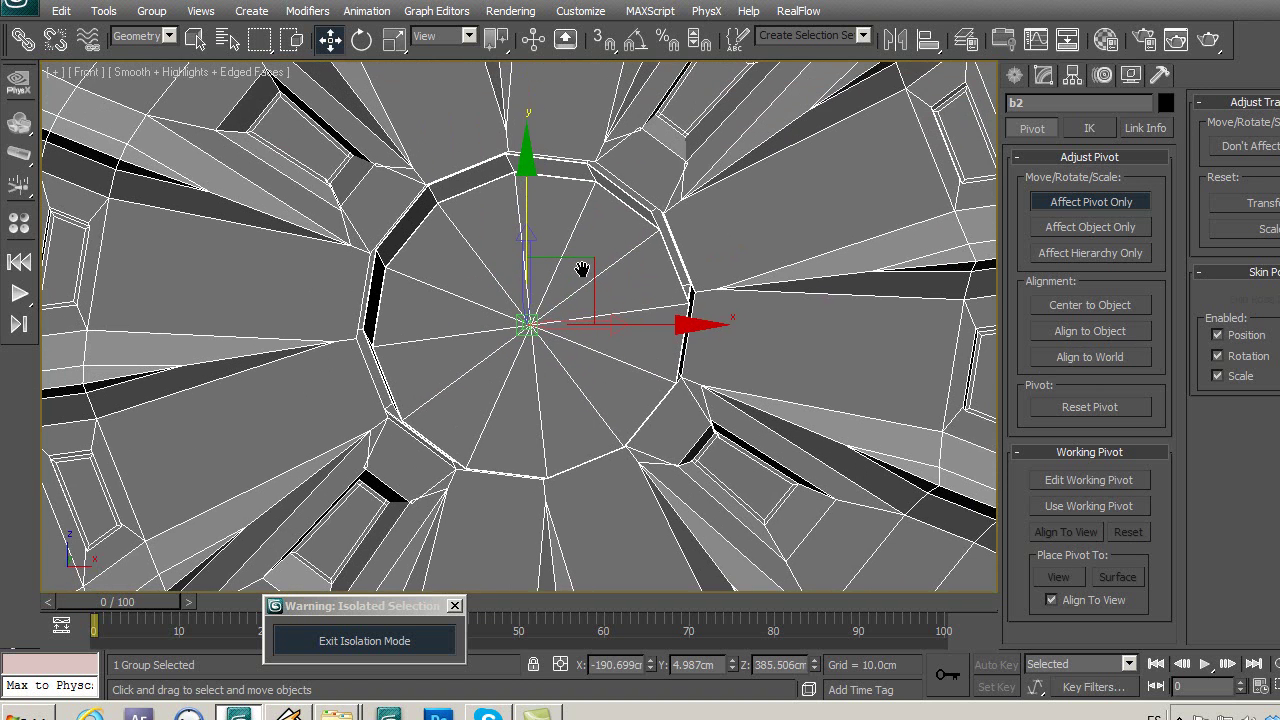
middle_click_drag(629, 336, 572, 329)
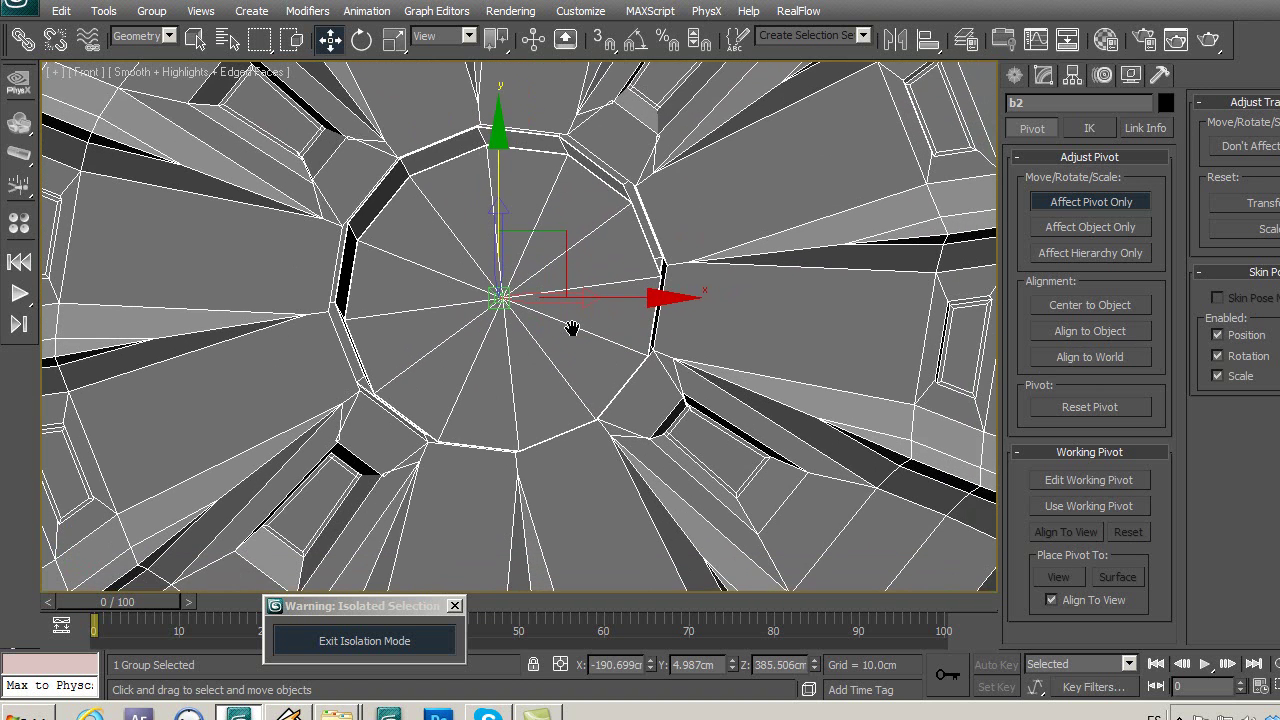
Check b2's pivot placement in the Top, Front and Left views.
key("t")
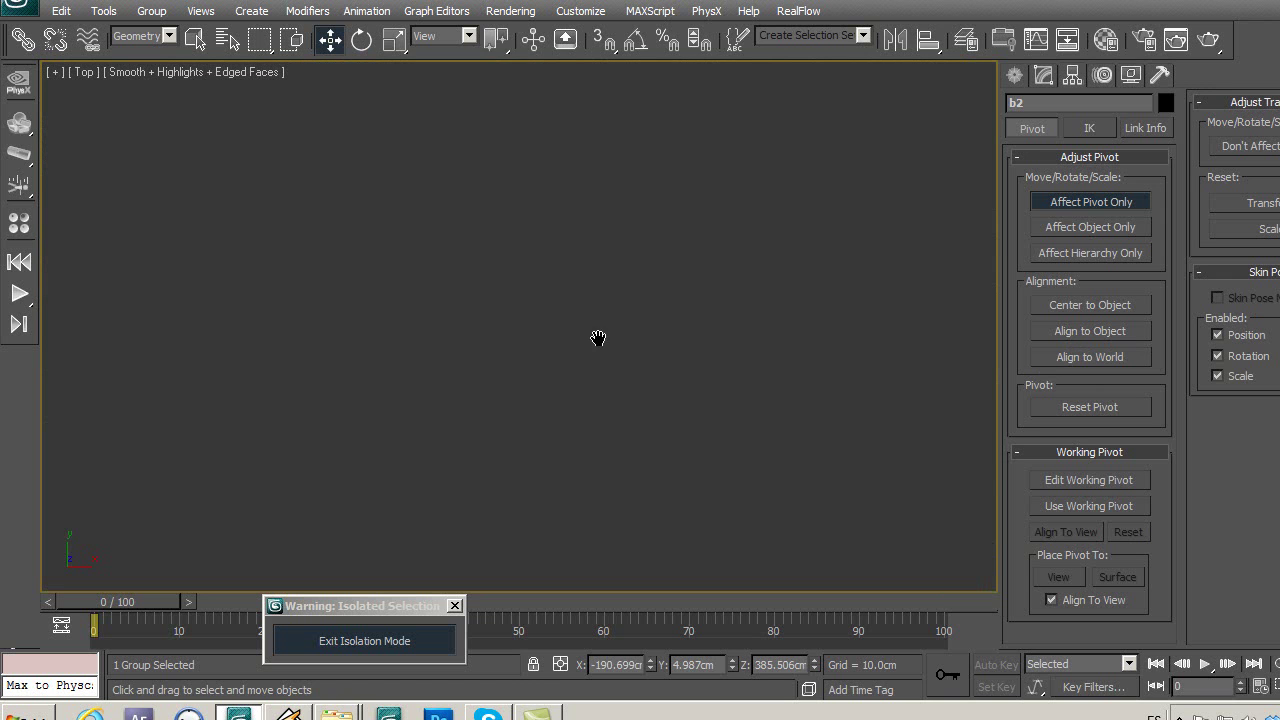
key("z")
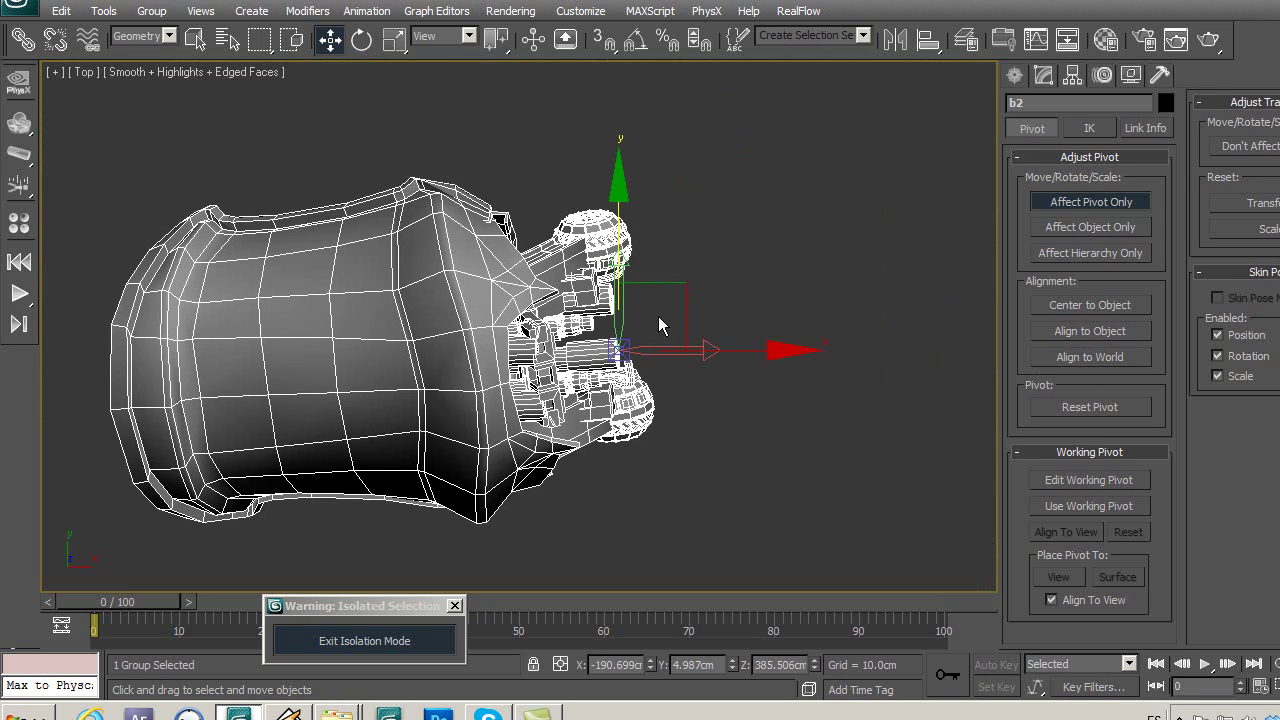
middle_click_drag(545, 378, 580, 309)
key("f")
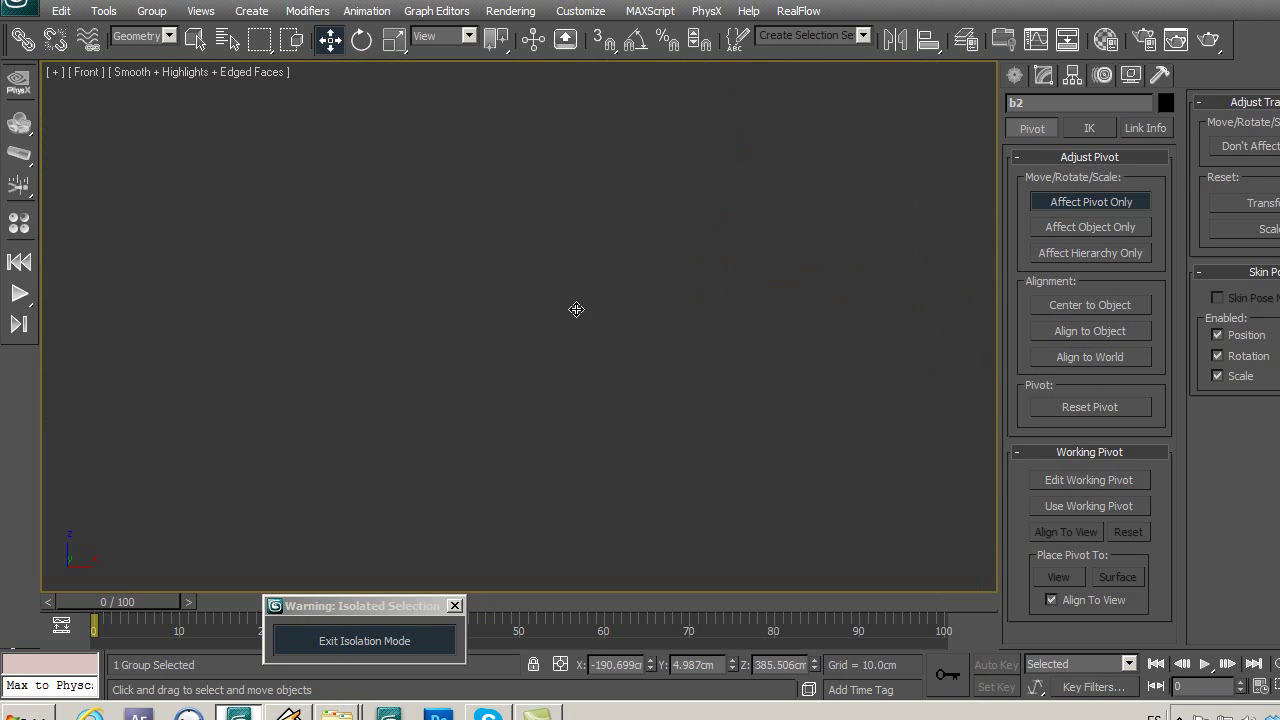
key("z")
middle_click_drag(578, 375, 545, 359)
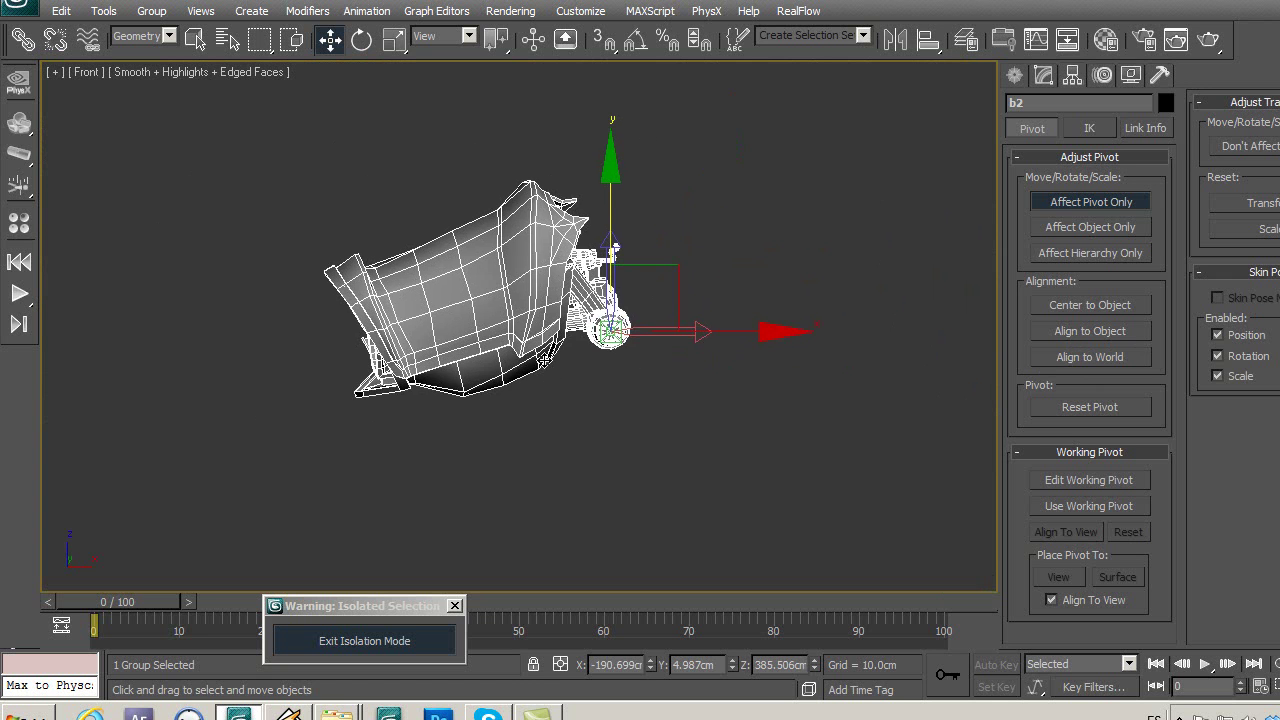
key("l")
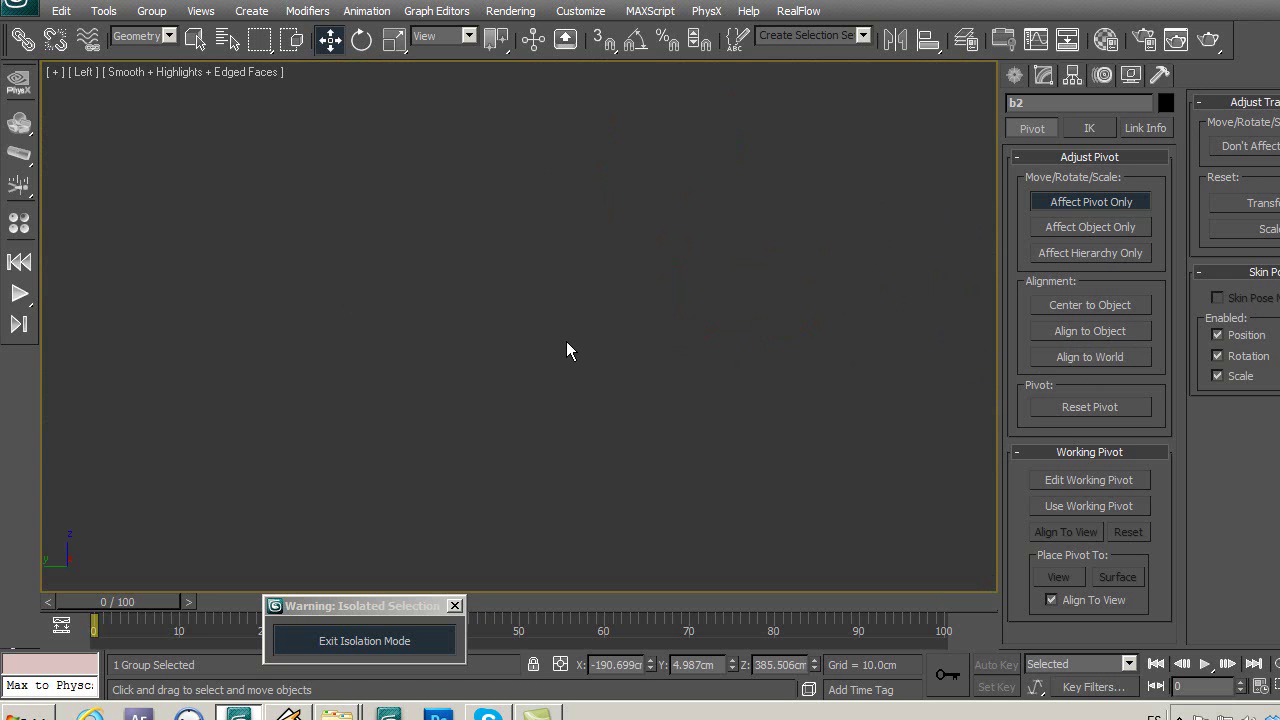
key("z")
scroll(580, 337, "up", 3)
scroll(632, 330, "up", 4)
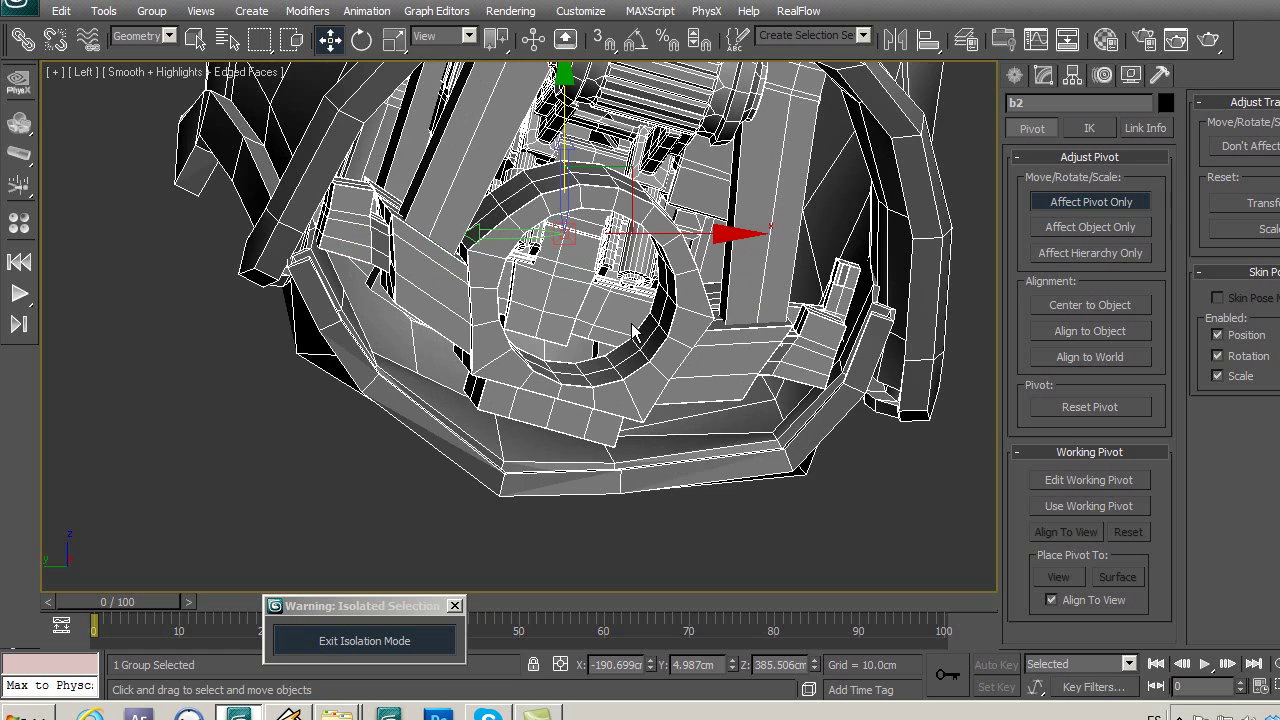
scroll(632, 330, "up", 1)
scroll(632, 330, "up", 1)
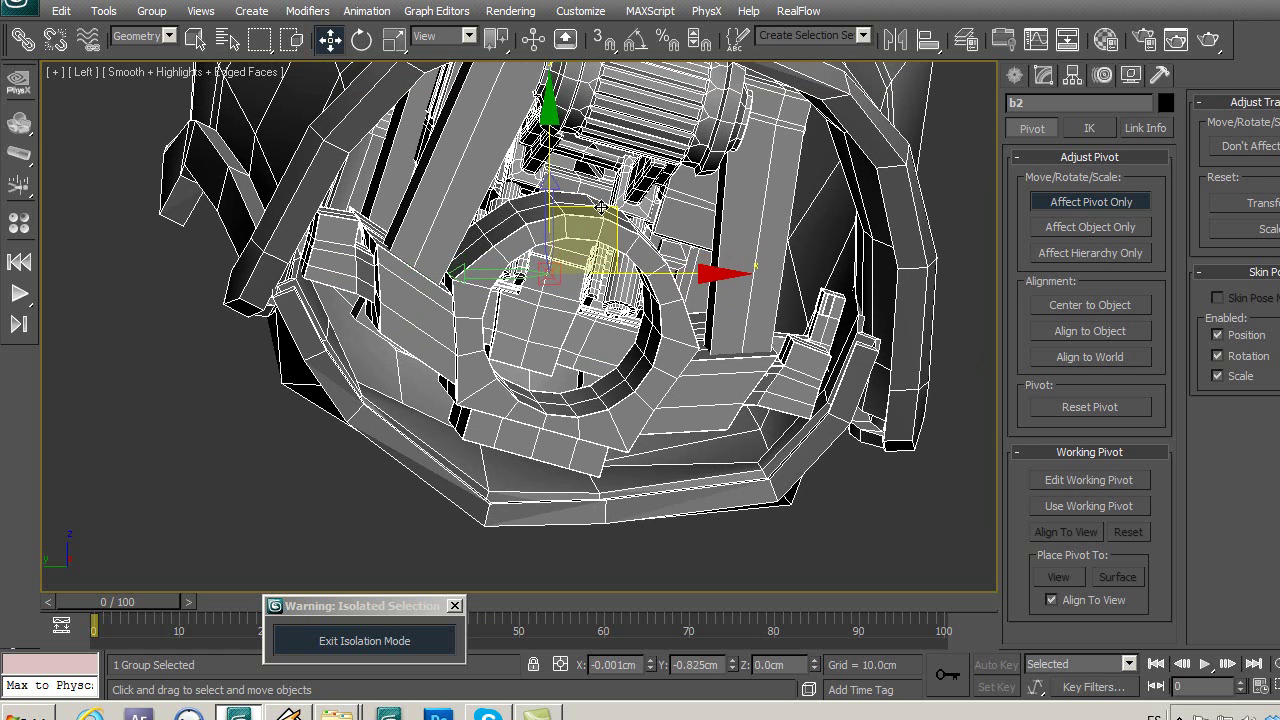
middle_click_drag(625, 271, 512, 274)
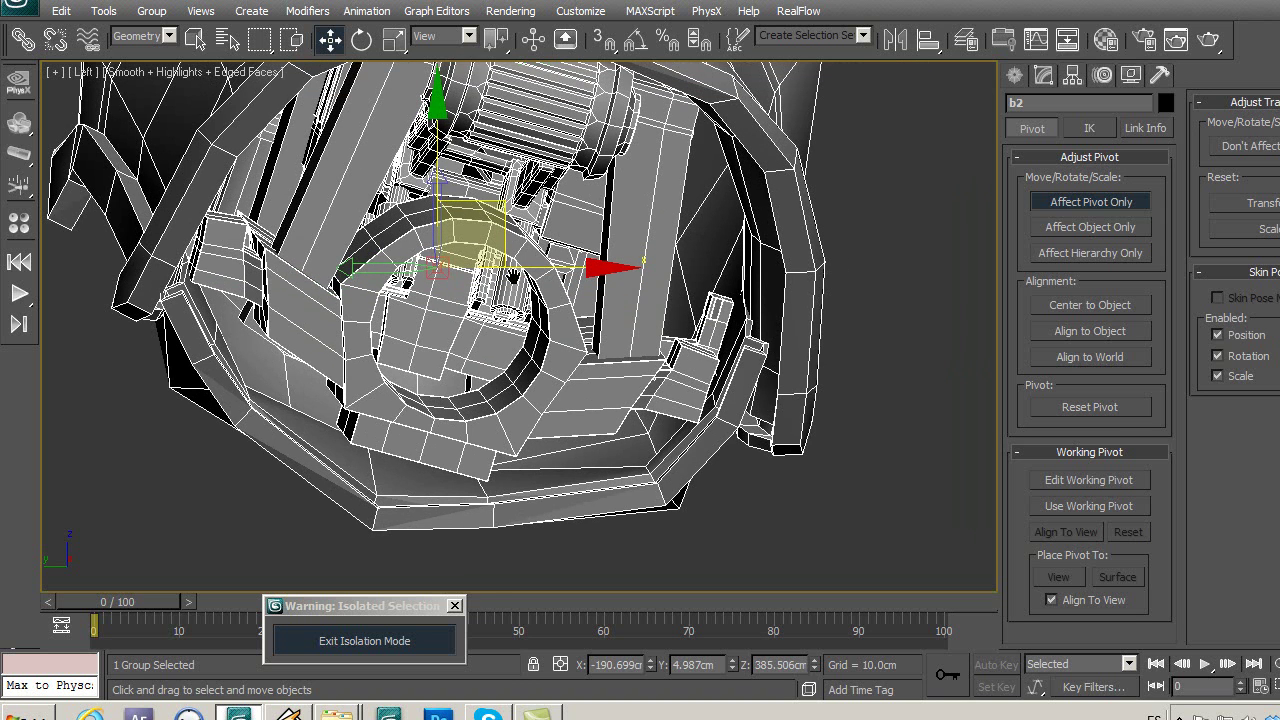
middle_click_drag(707, 263, 718, 340)
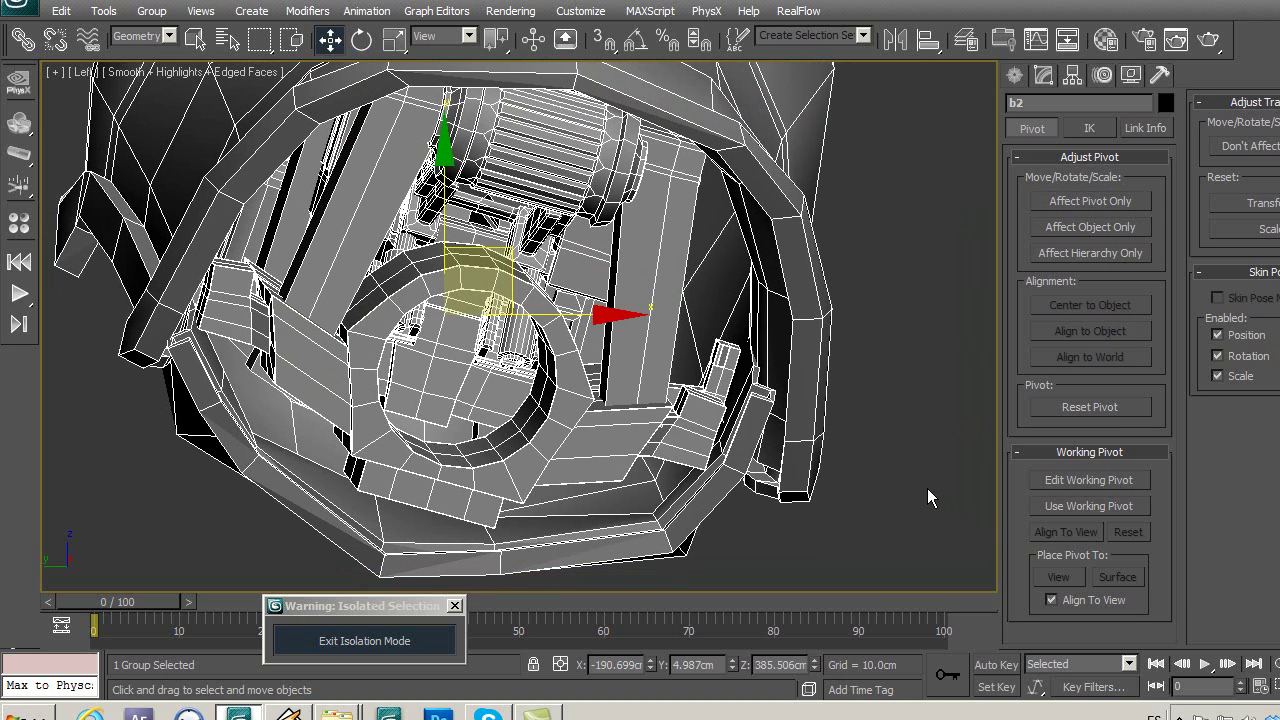
Inspect b2's pivot in the Perspective and Top views.
key("p")
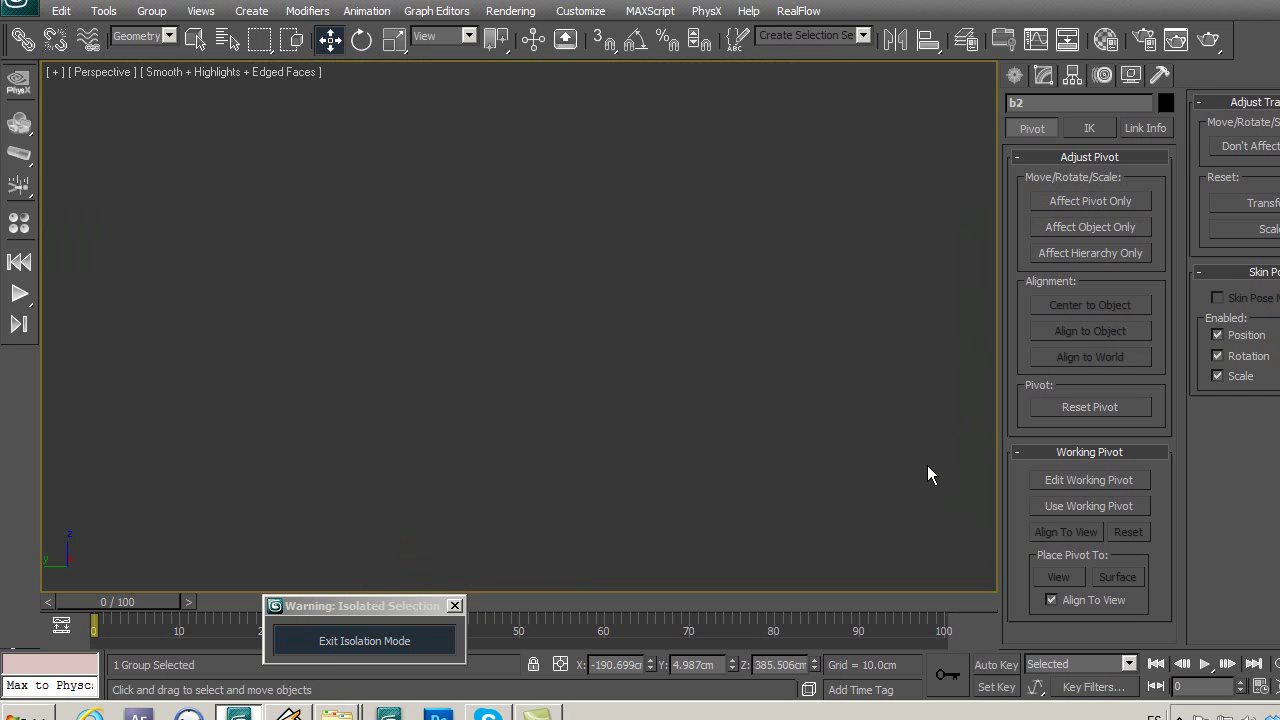
key("z")
mouse_move(829, 429)
middle_mouse_down("alt")
mouse_move(817, 440)
mouse_move(737, 375)
mouse_move(776, 414)
mouse_move(917, 423)
mouse_move(871, 429)
mouse_move(854, 486)
mouse_move(916, 416)
mouse_move(771, 333)
mouse_move(694, 403)
mouse_move(826, 444)
mouse_move(829, 500)
middle_mouse_up("alt")
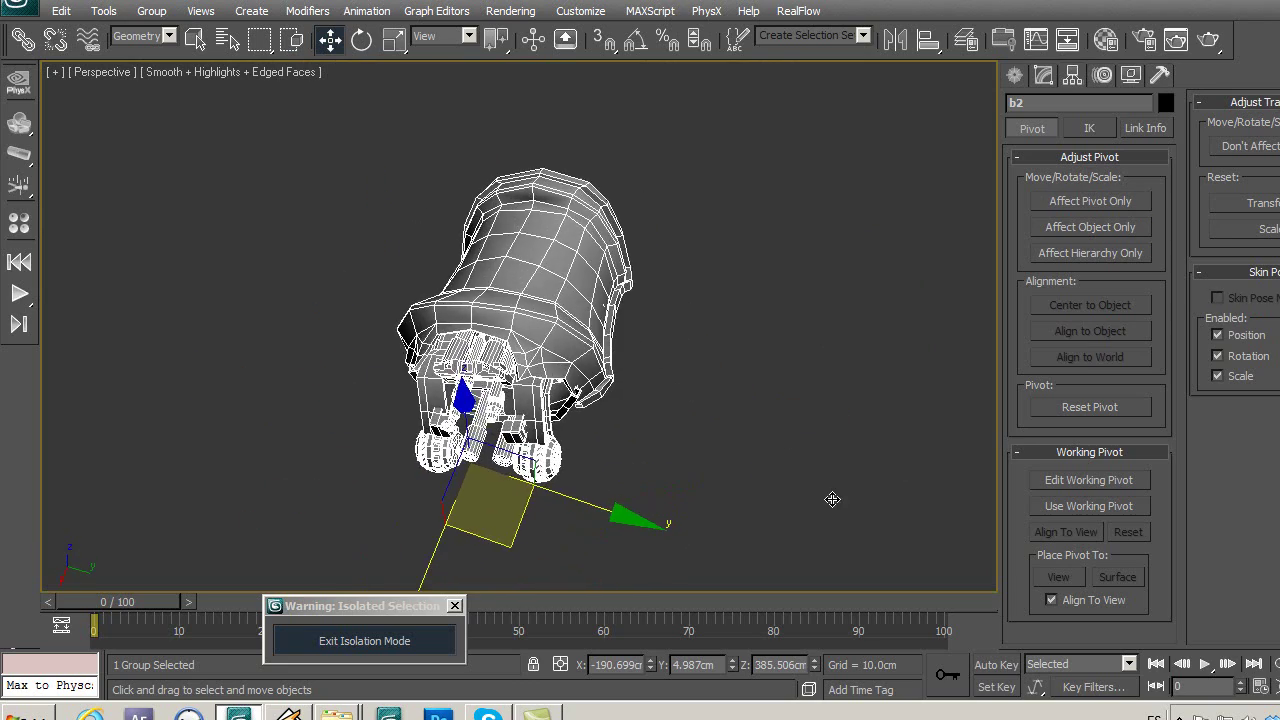
scroll(711, 502, "up", 3)
mouse_move(711, 502)
middle_mouse_down("alt")
mouse_move(528, 363)
mouse_move(472, 339)
mouse_move(595, 440)
mouse_move(492, 419)
middle_mouse_up("alt")
key("t")
key("z")
scroll(492, 420, "up", 3)
scroll(520, 390, "up", 2)
scroll(550, 360, "up", 1)
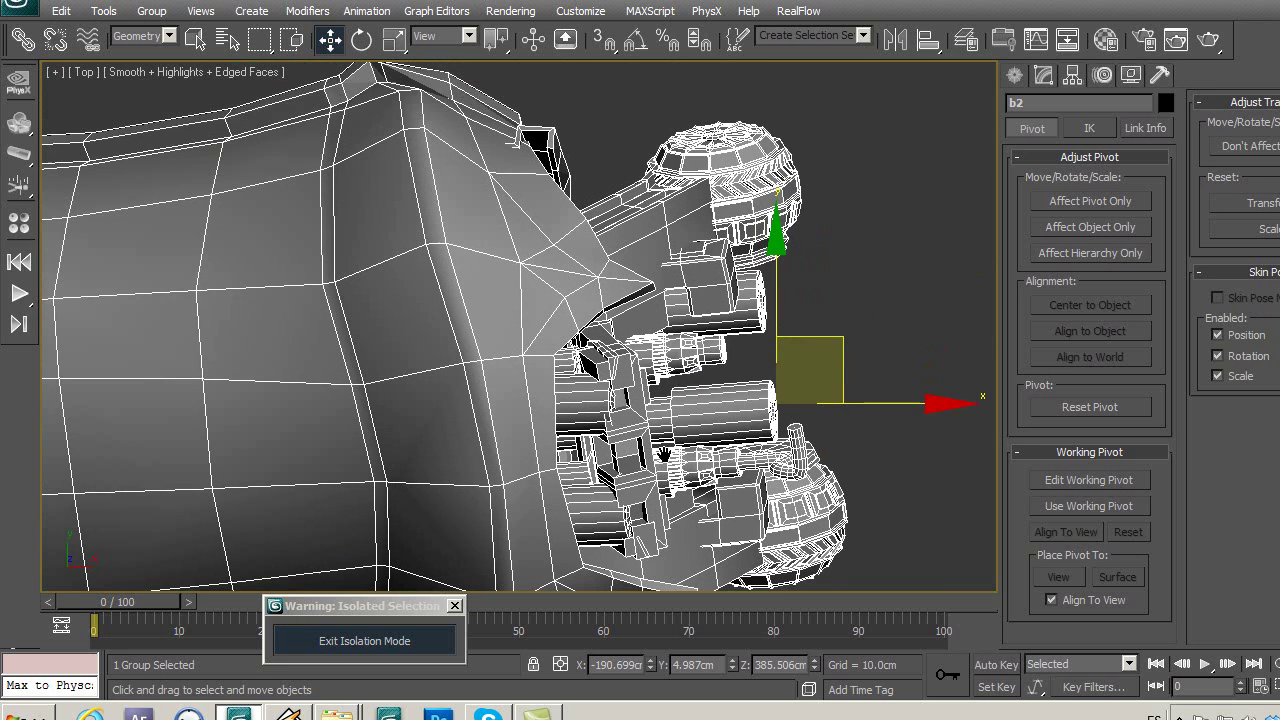
scroll(578, 333, "down", 2)
middle_click_drag(579, 333, 547, 355)
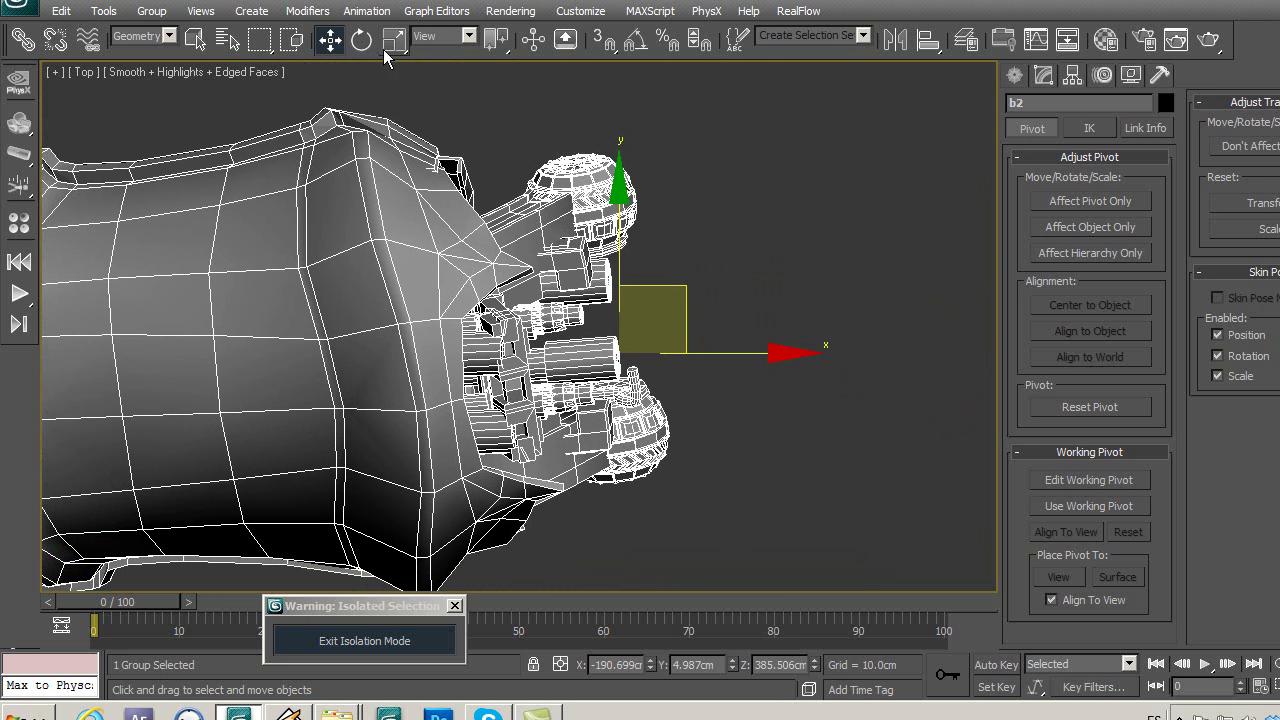
Slide b2's pivot left along X, rotate it about 7° on Z, and raise it 3 cm along Y.
left_click(1072, 204)
left_click_drag(765, 355, 725, 384)
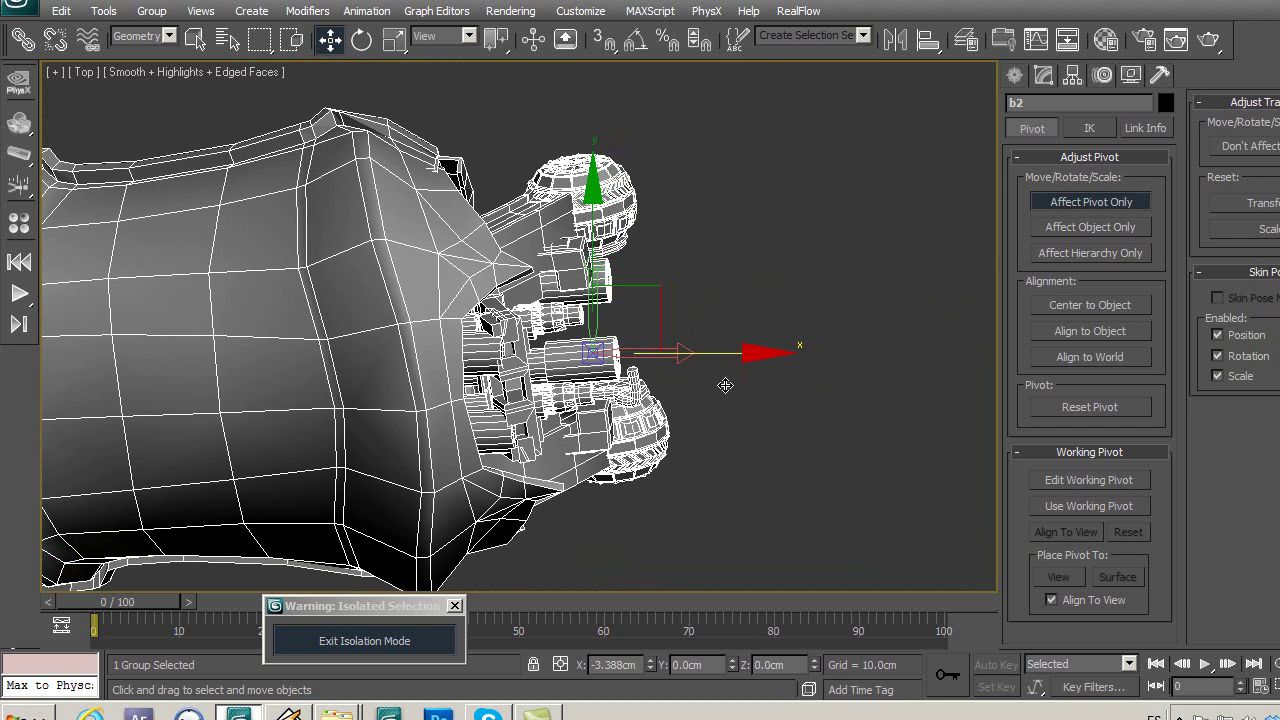
left_click_drag(725, 384, 713, 385)
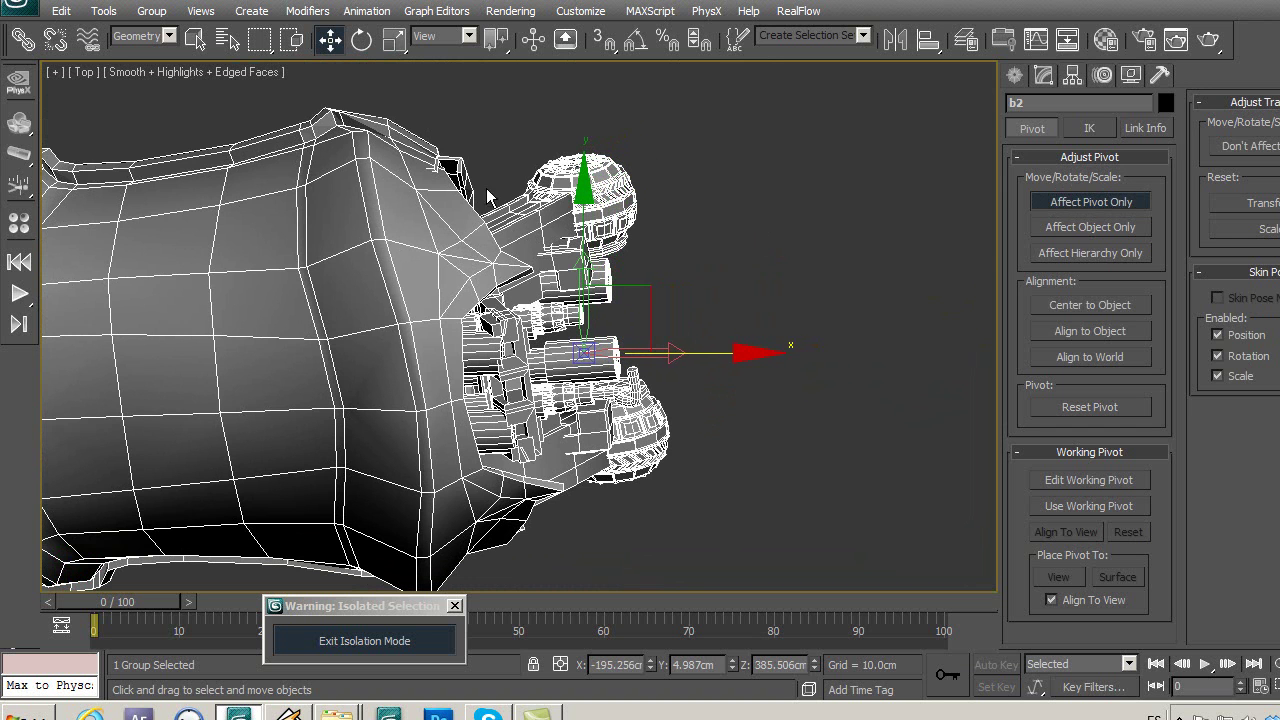
left_click(361, 40)
mouse_move(686, 240)
left_mouse_down()
mouse_move(669, 237)
mouse_move(675, 248)
left_mouse_up()
left_click(338, 45)
middle_click_drag(700, 400, 696, 372)
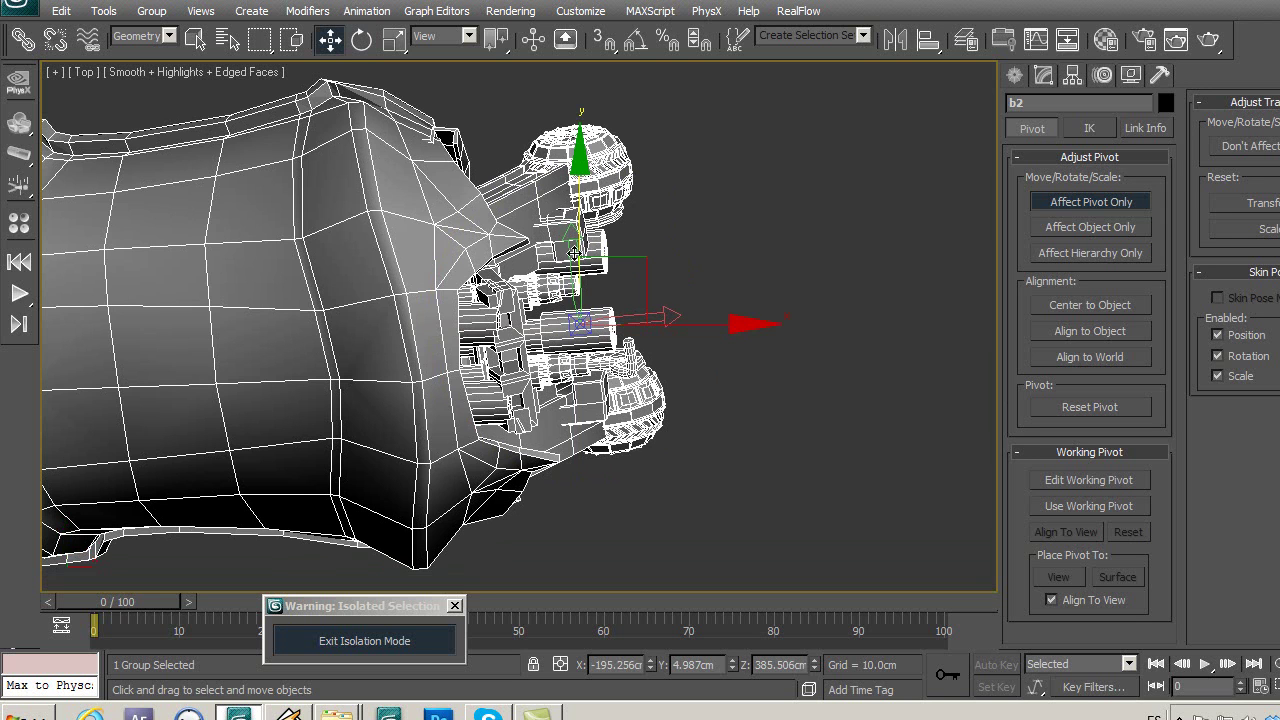
left_click_drag(580, 245, 573, 222)
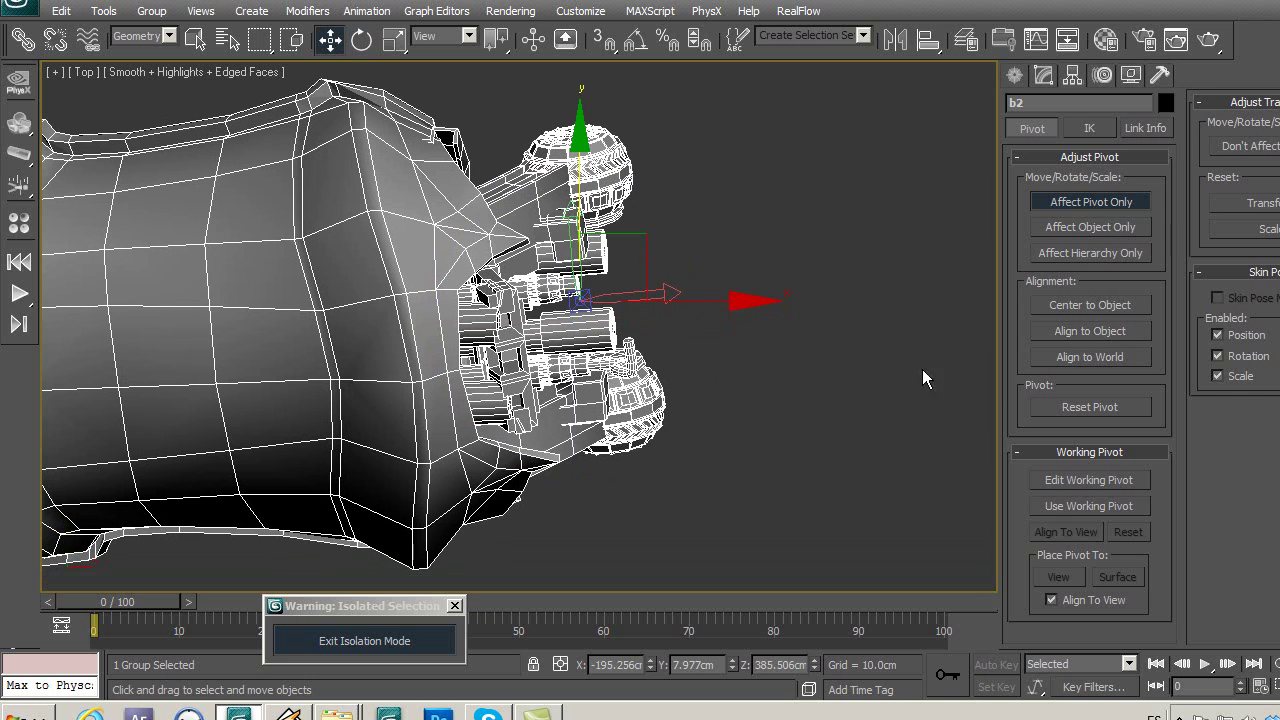
Turn off Affect Pivot Only and exit isolation so the whole robot shows.
left_click(1078, 202)
scroll(836, 376, "down", 2)
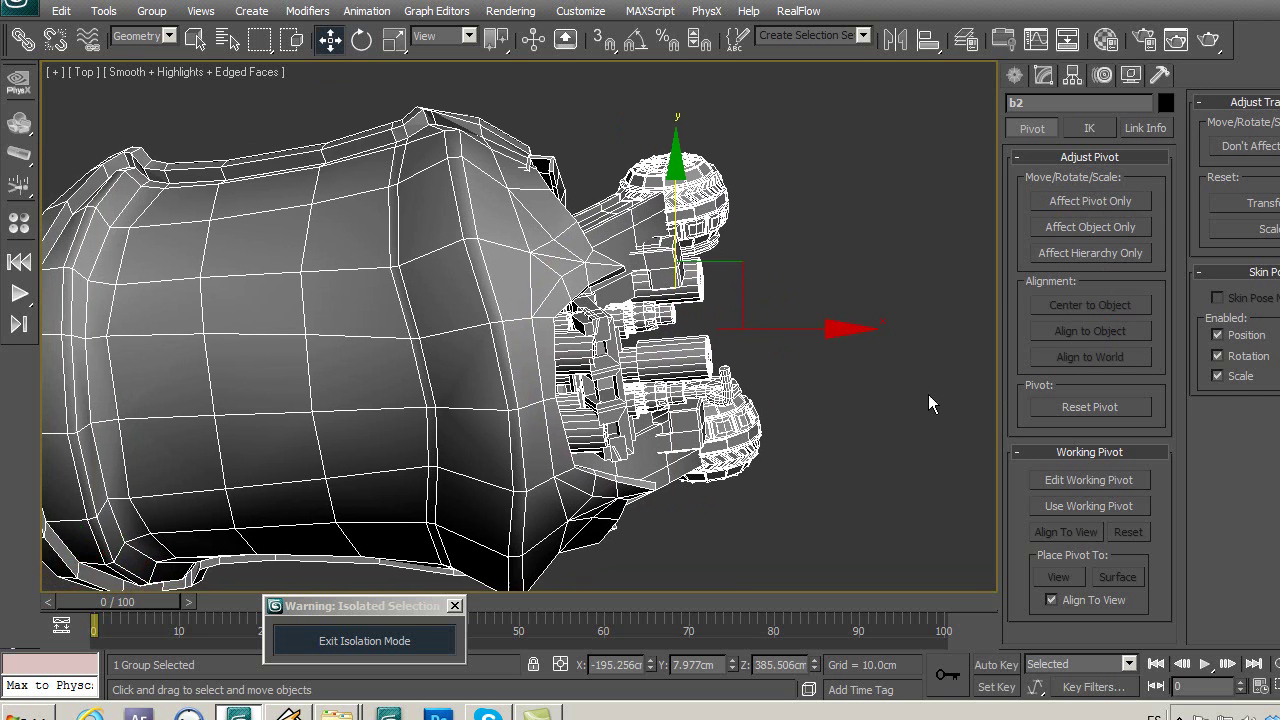
scroll(843, 380, "down", 2)
middle_click_drag(513, 393, 585, 340)
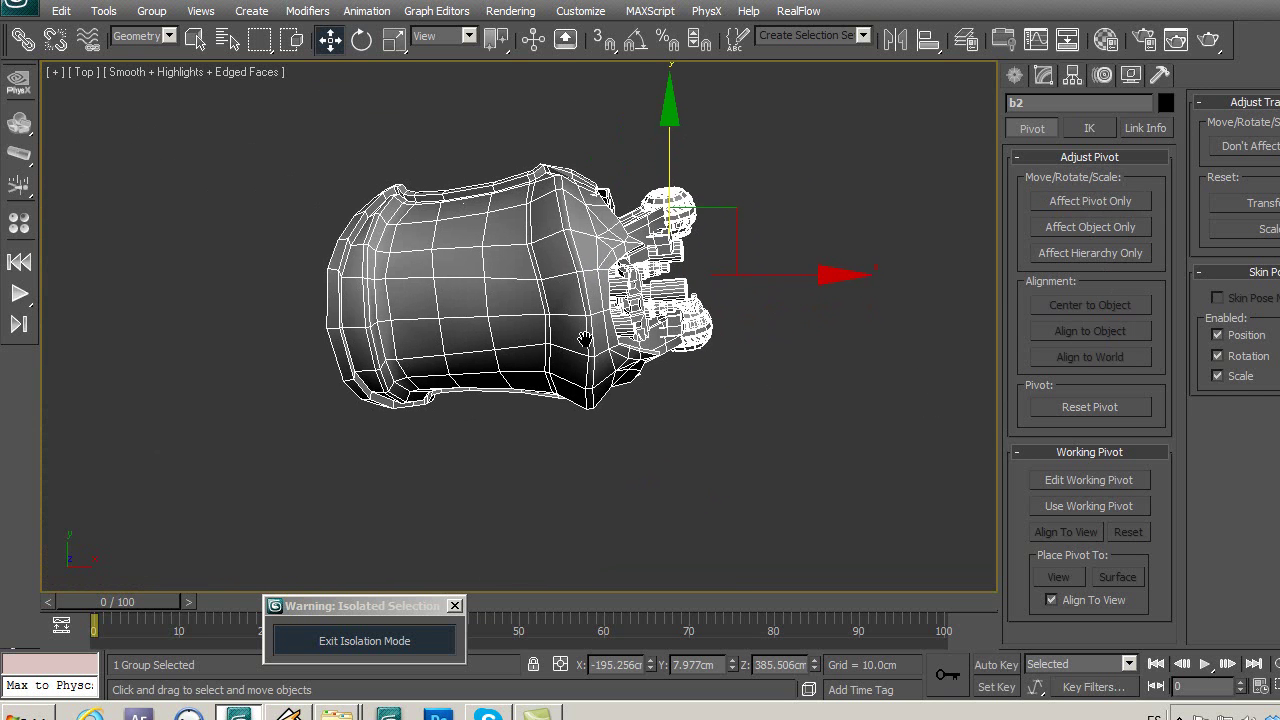
scroll(585, 420, "up", 2)
middle_click_drag(582, 411, 553, 384)
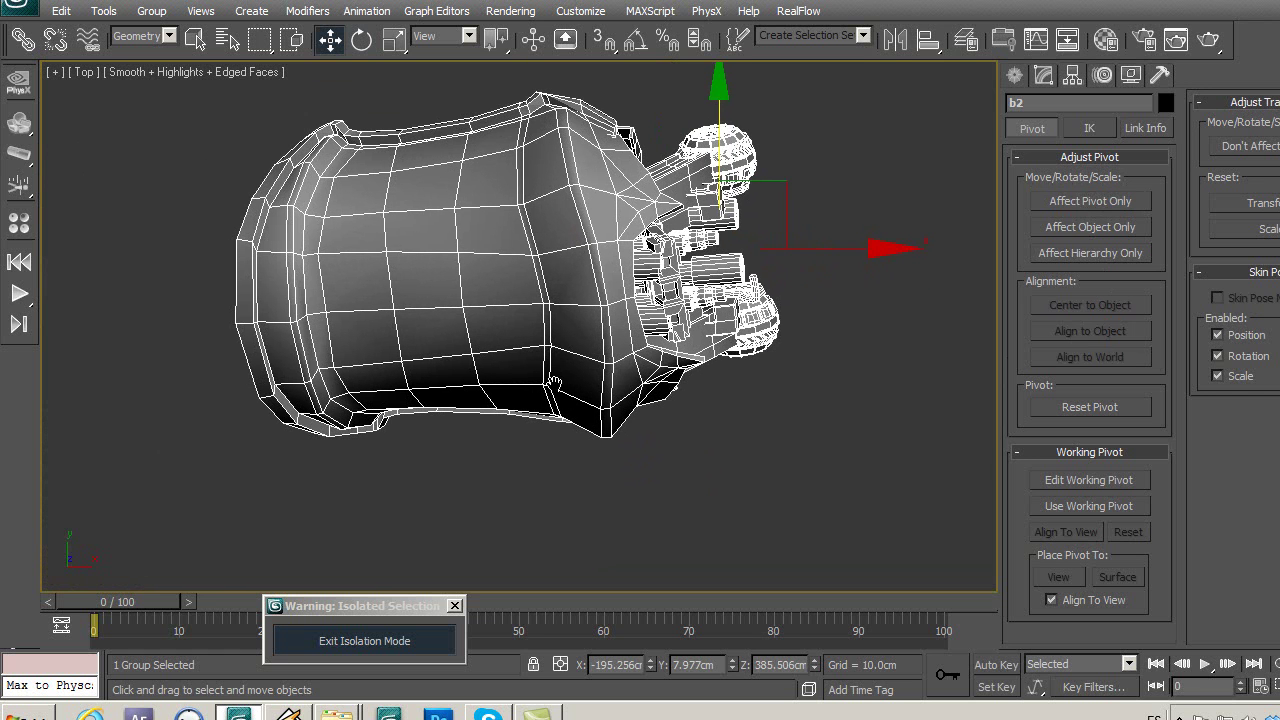
left_click(452, 641)
mouse_move(640, 345)
middle_mouse_down()
mouse_move(696, 368)
mouse_move(551, 438)
middle_mouse_up()
scroll(669, 371, "down", 2)
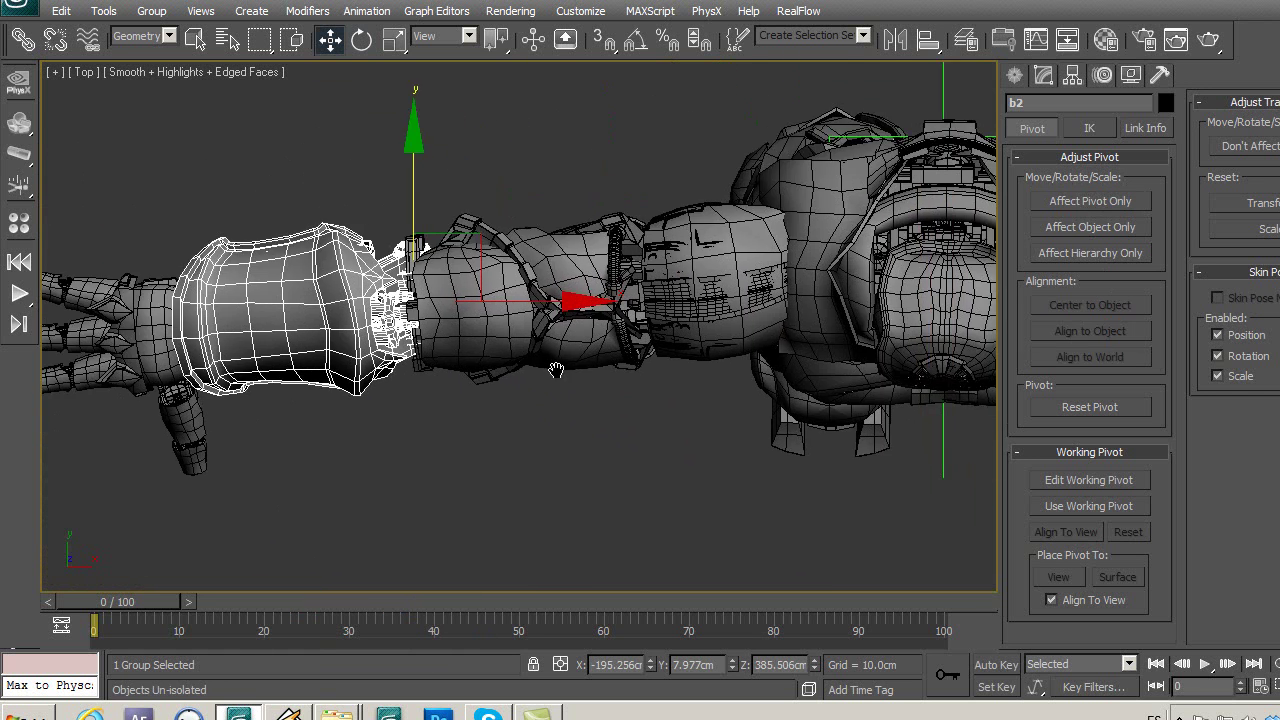
Frame the torso in Front view, clear the selection, and open the Create panel.
key("f")
scroll(500, 320, "down", 2)
scroll(512, 244, "down", 1)
middle_click_drag(512, 244, 547, 267)
scroll(566, 394, "up", 2)
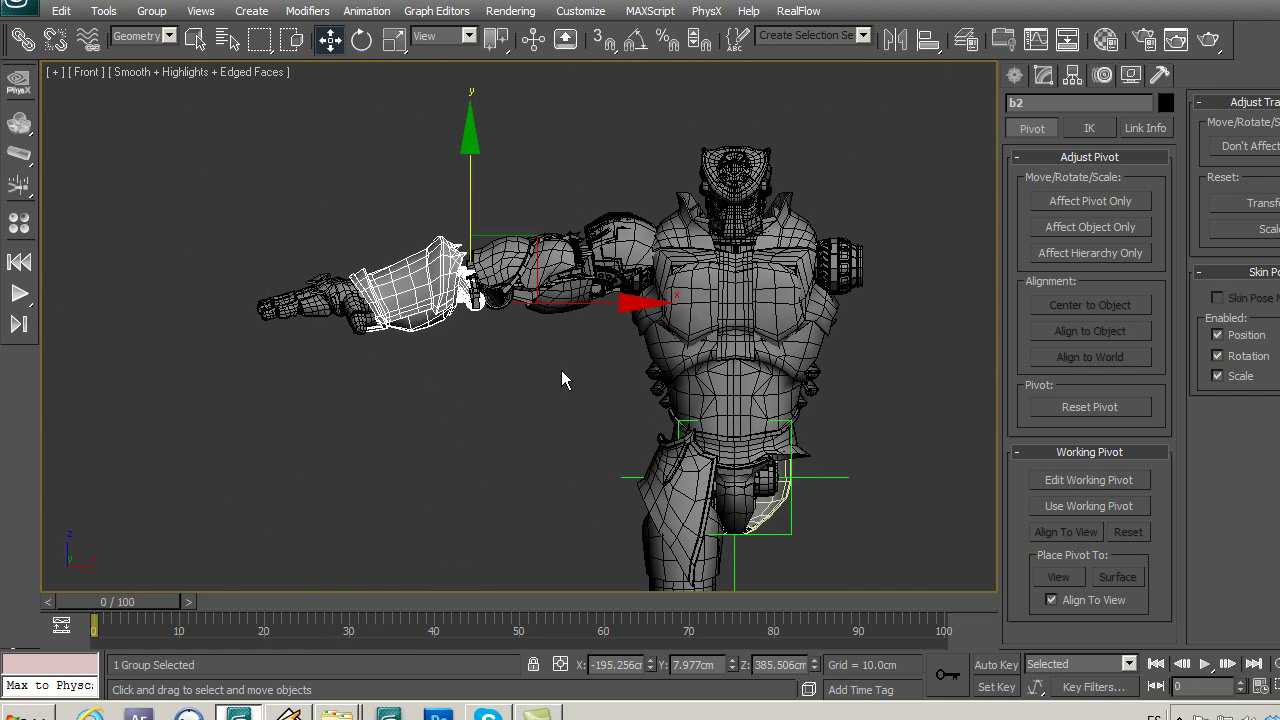
scroll(547, 342, "up", 2)
scroll(577, 395, "up", 1)
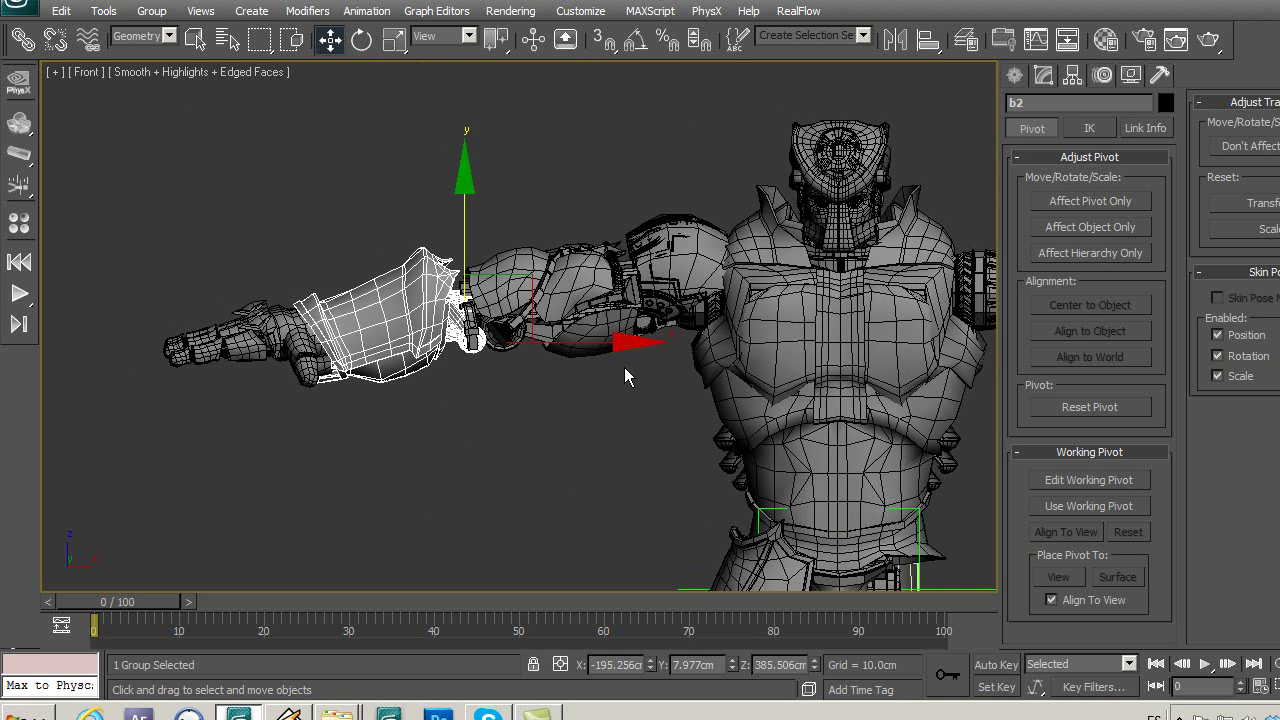
left_click(608, 432)
middle_click_drag(608, 432, 513, 302)
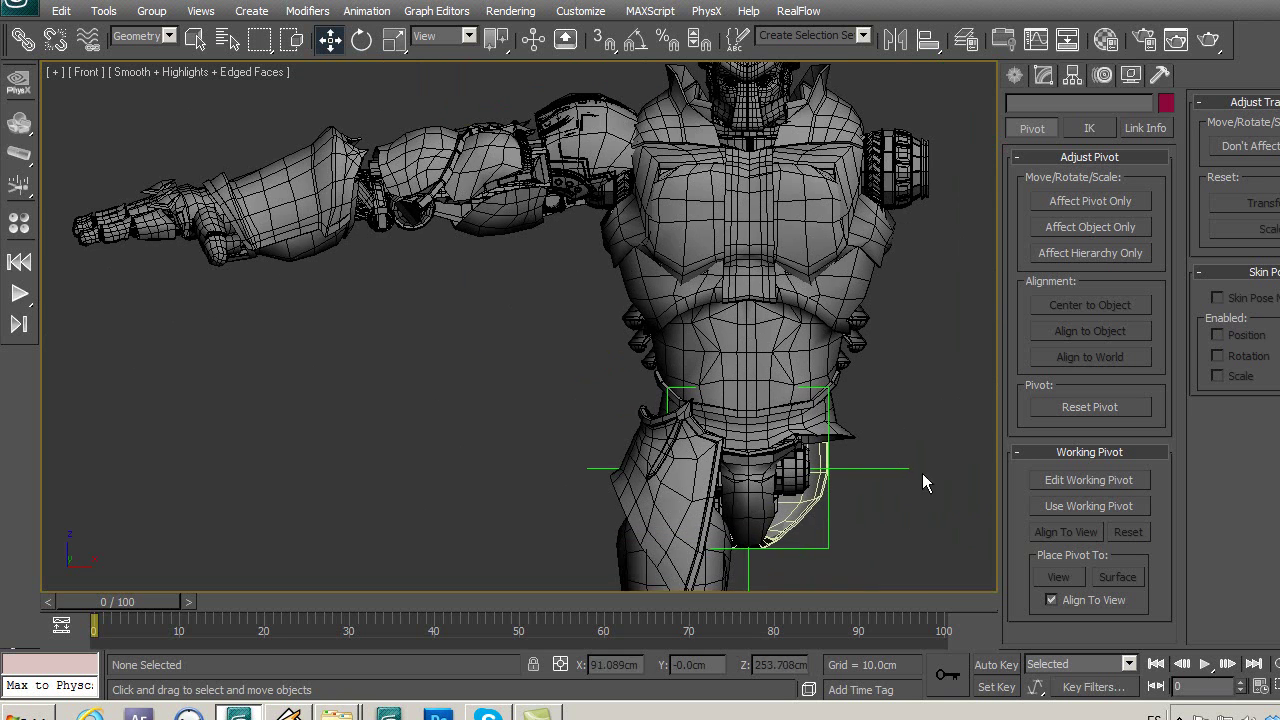
left_click(1015, 75)
mouse_move(376, 321)
middle_mouse_down()
mouse_move(401, 395)
mouse_move(551, 349)
mouse_move(553, 403)
middle_mouse_up()
Box-select all the arm parts in the Top view.
key("t")
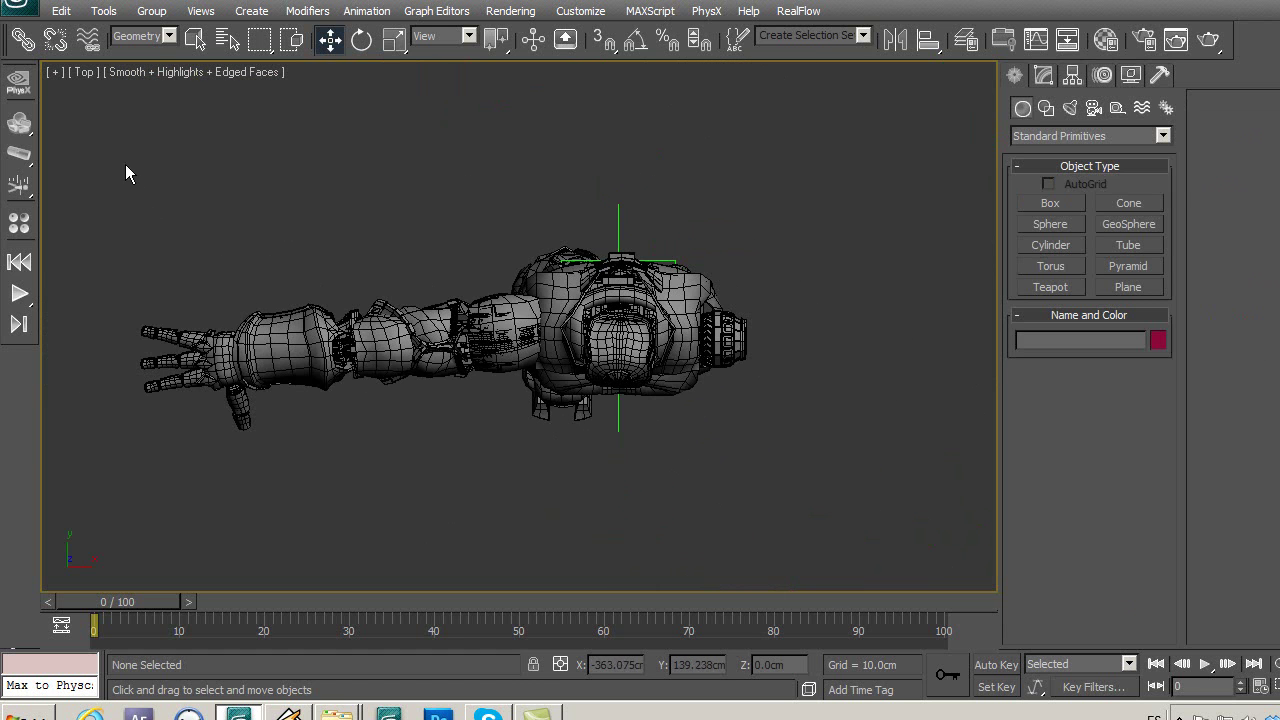
left_click_drag(95, 130, 340, 212)
mouse_move(95, 185)
left_mouse_down()
mouse_move(835, 501)
mouse_move(833, 446)
mouse_move(845, 481)
left_mouse_up()
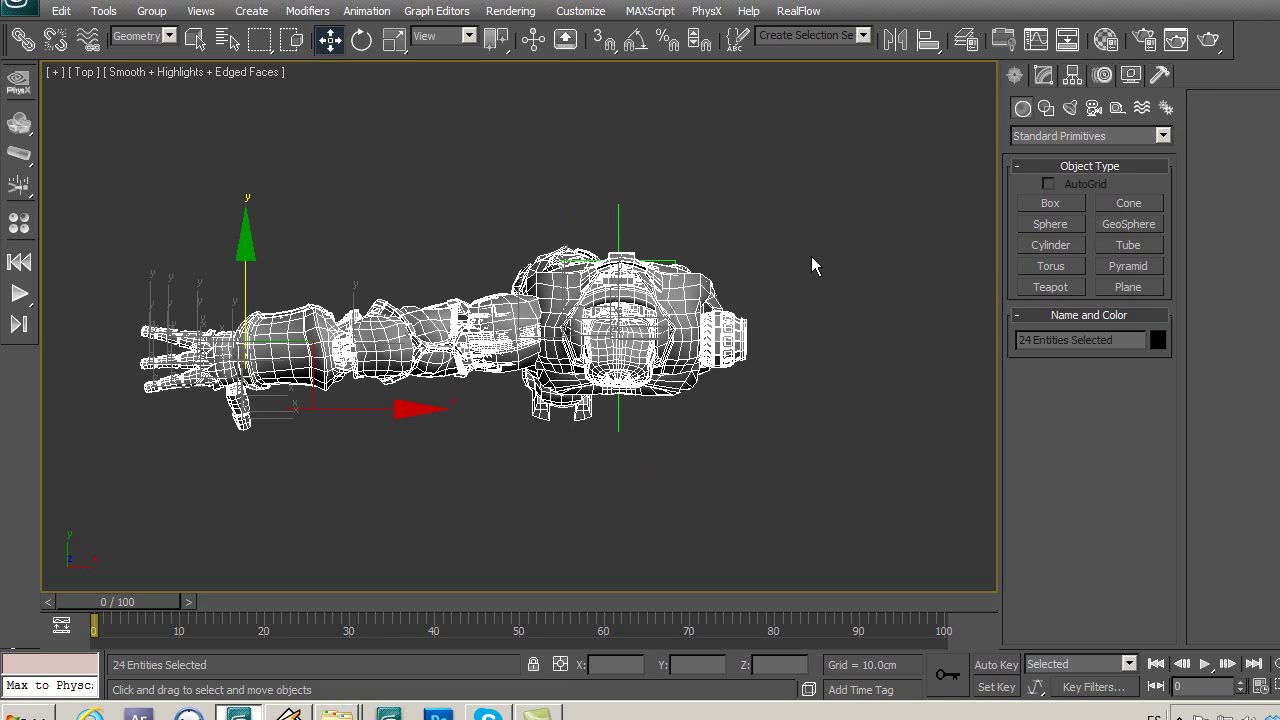
middle_click_drag(813, 257, 792, 252)
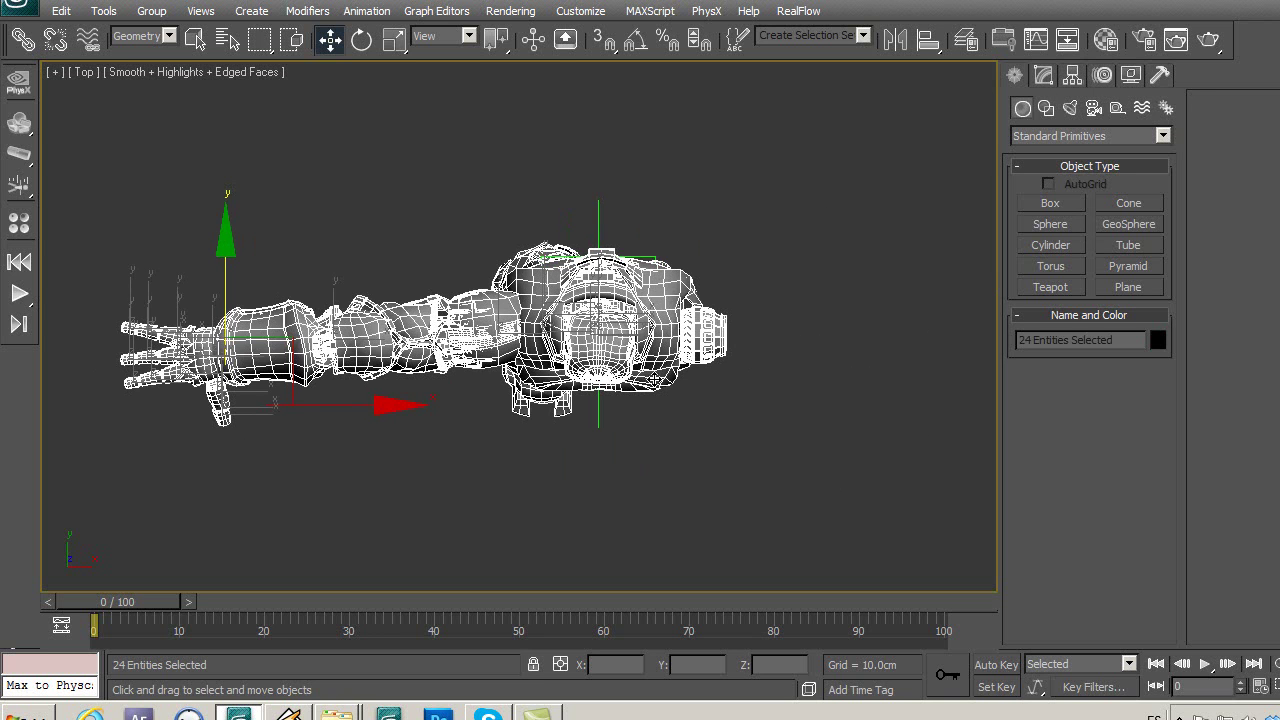
In Hierarchy > Link Info, check every Move, Rotate and Scale lock box.
left_click(1072, 78)
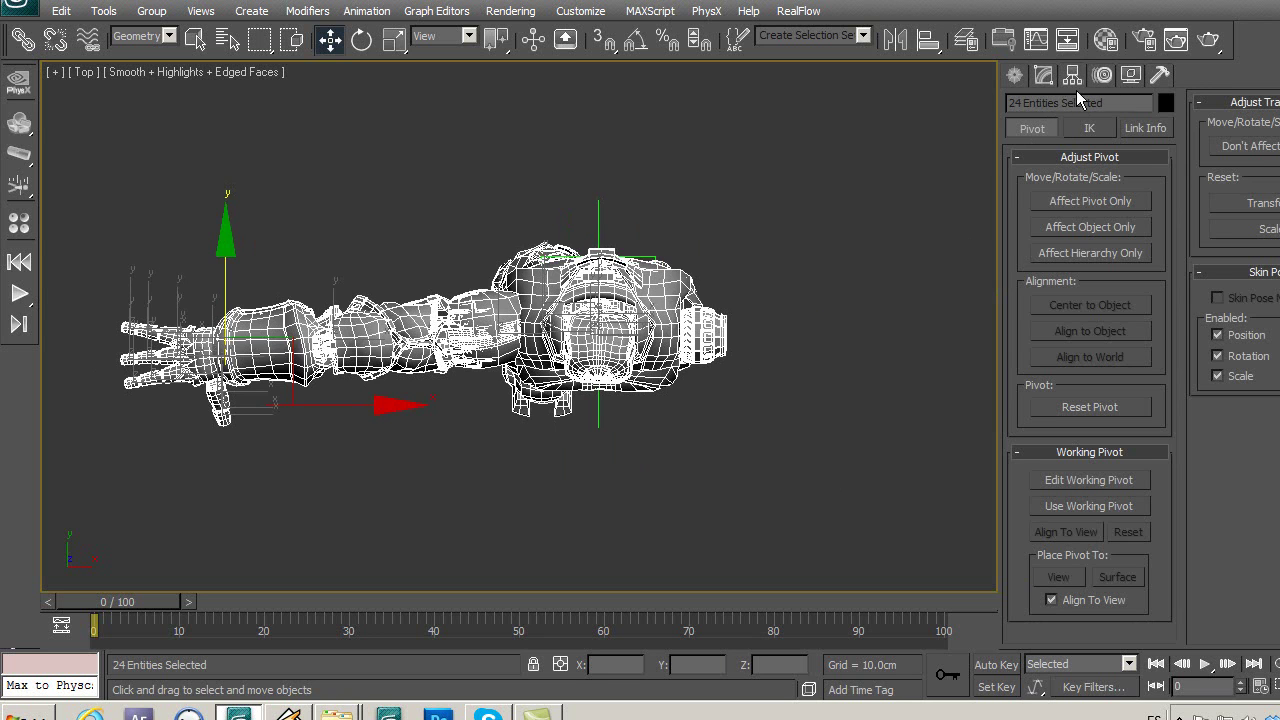
left_click(1158, 133)
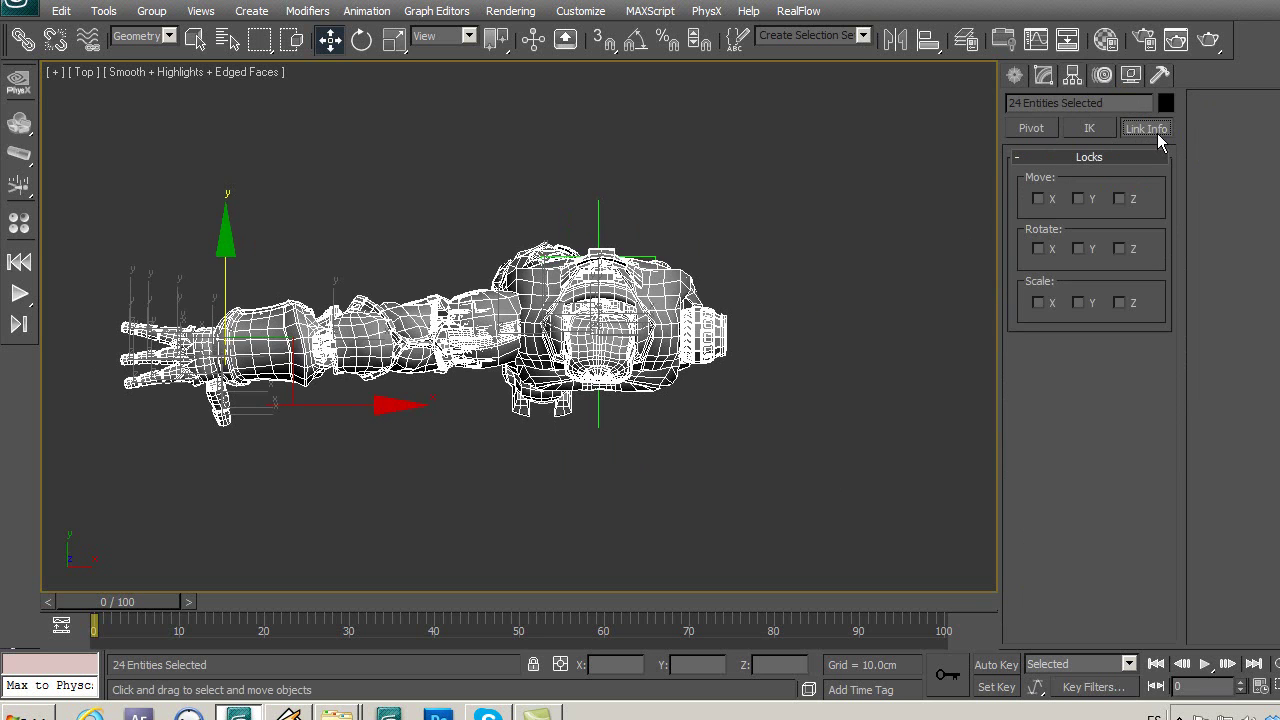
left_click(1051, 203)
left_click(1084, 251)
Deselect, then select forearm part b1 to verify its locks.
left_click(614, 484)
middle_click_drag(496, 426, 609, 446)
left_click(593, 303)
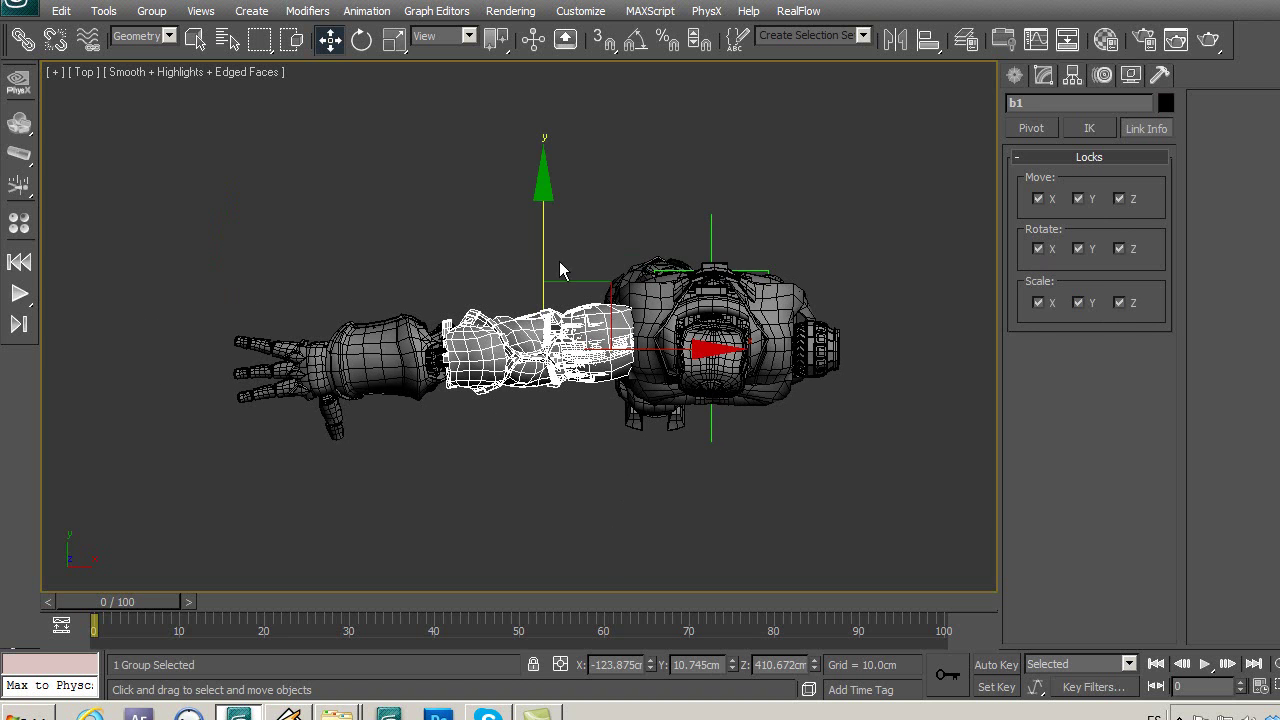
middle_click_drag(731, 263, 695, 267)
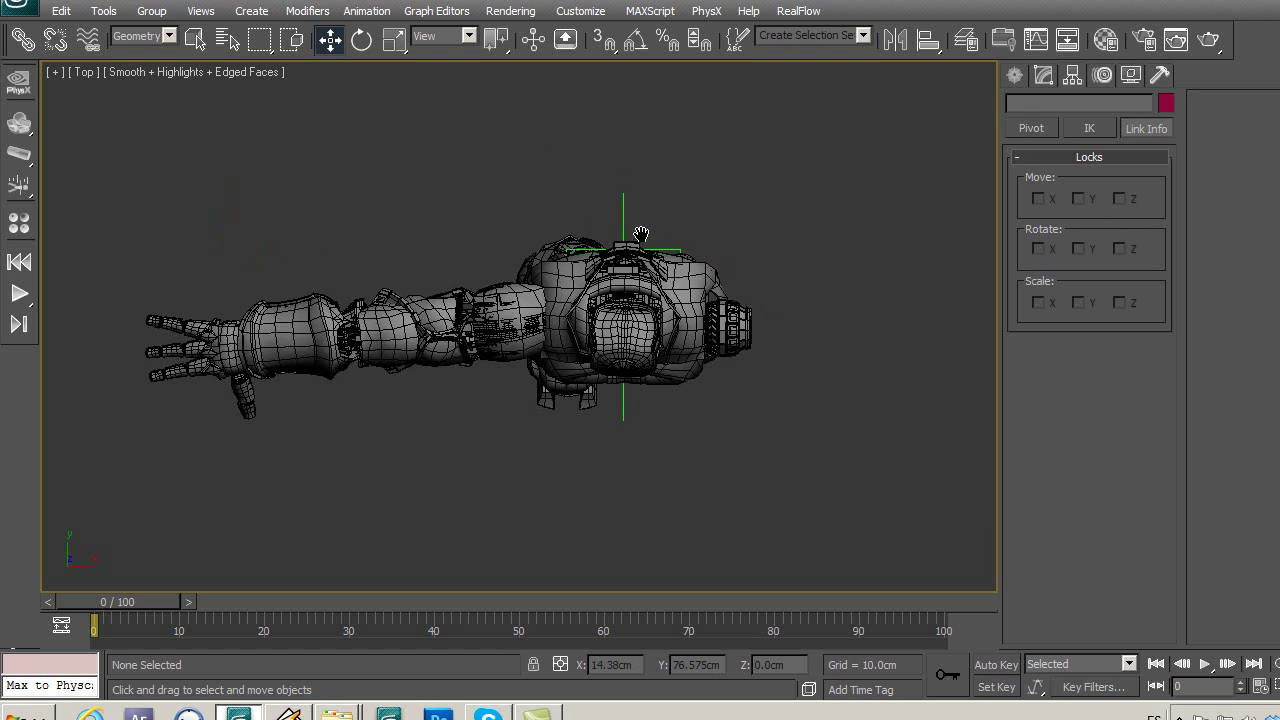
Create a Point helper below the arm with Box display and size 61.2cm.
left_click(1015, 77)
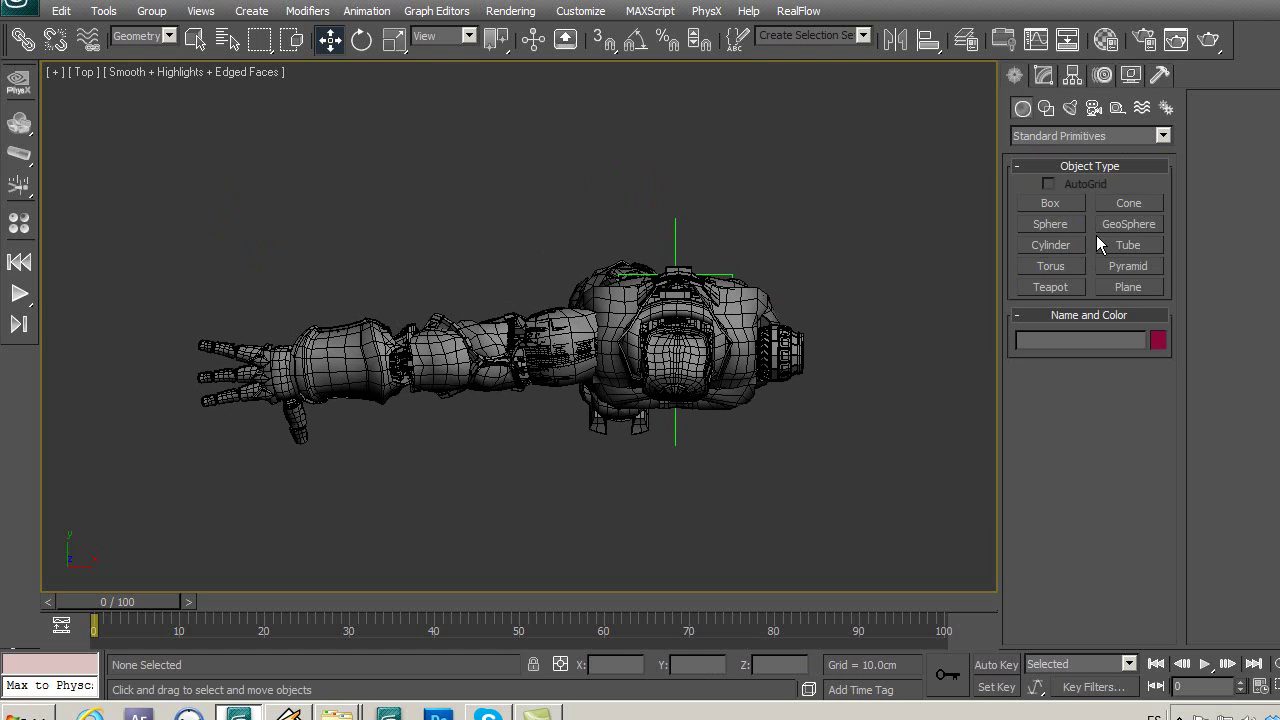
left_click(1118, 108)
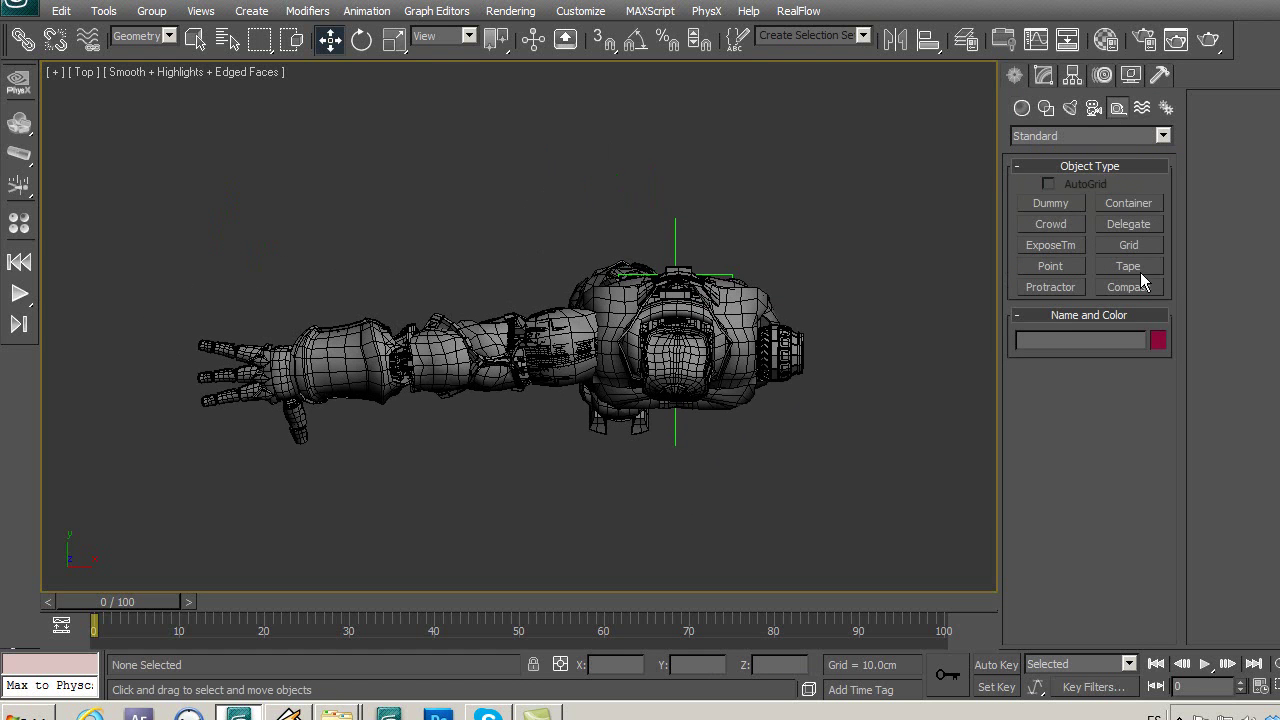
left_click(1072, 268)
left_click(527, 508)
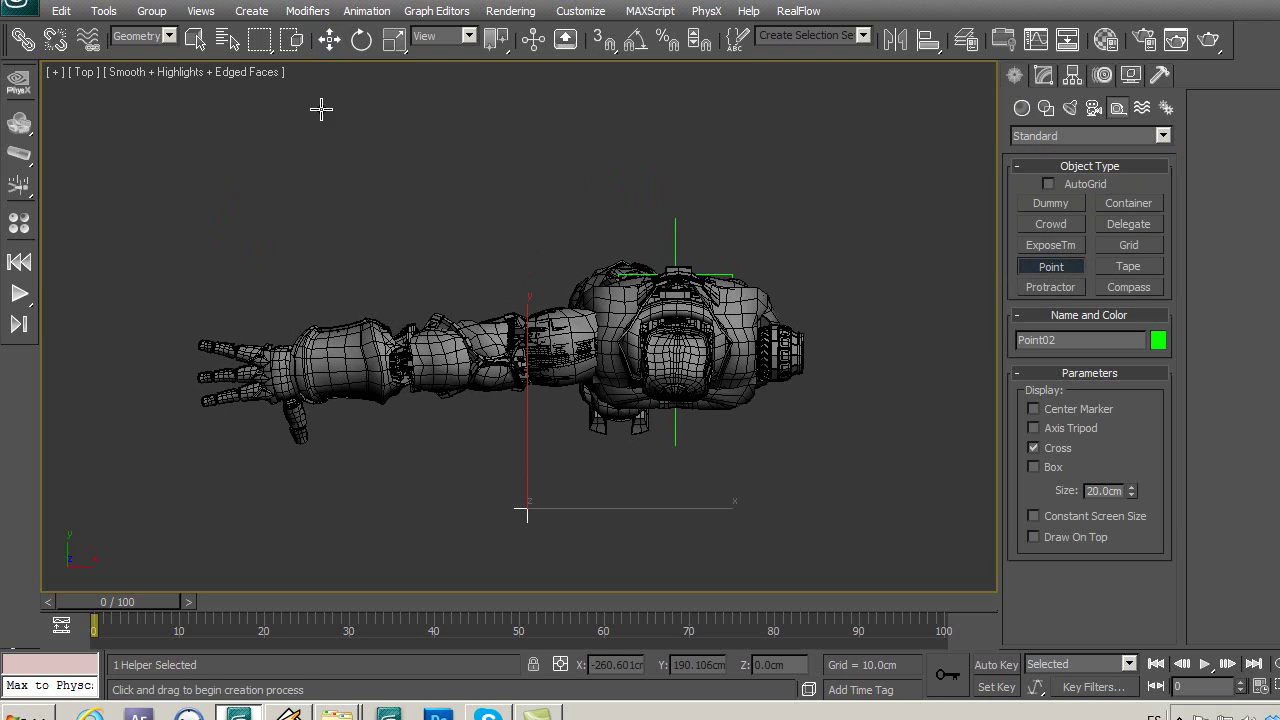
left_click(330, 39)
left_click(1052, 80)
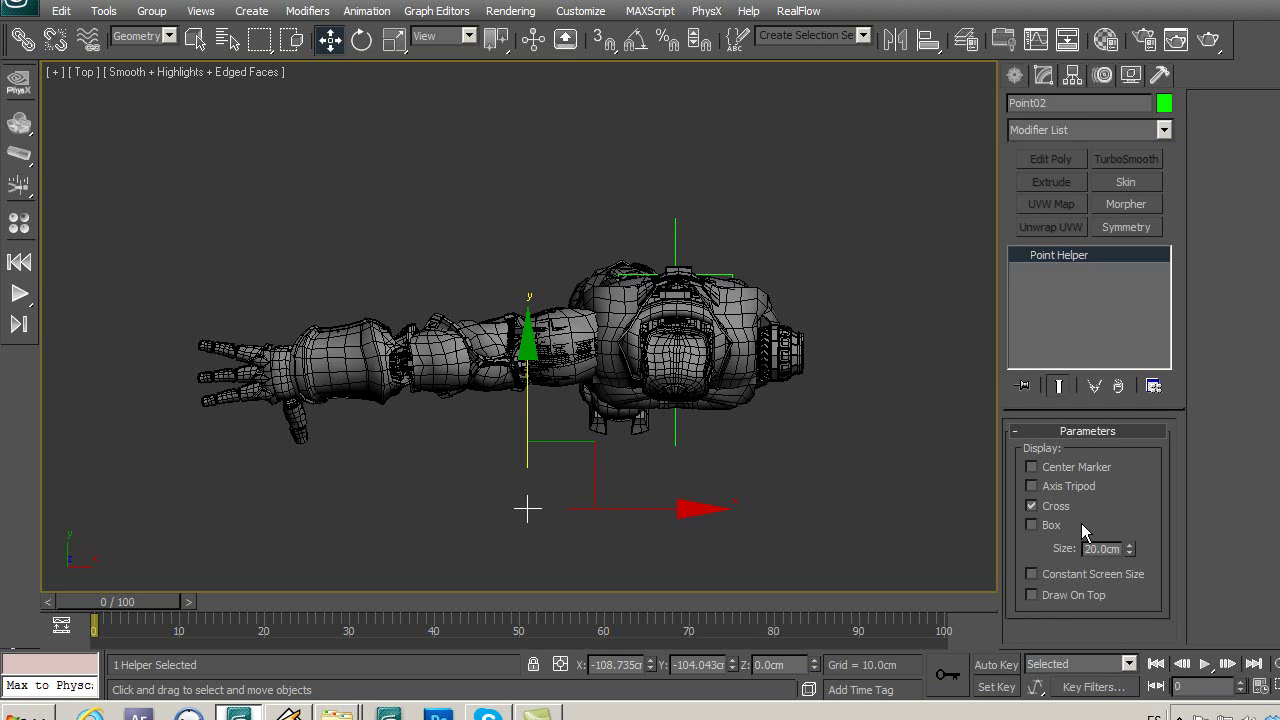
left_click(1031, 525)
left_click_drag(1129, 548, 1111, 343)
In the Front view, raise the Point helper to ankle height beside the leg.
mouse_move(763, 392)
middle_mouse_down()
mouse_move(733, 327)
mouse_move(733, 432)
middle_mouse_up()
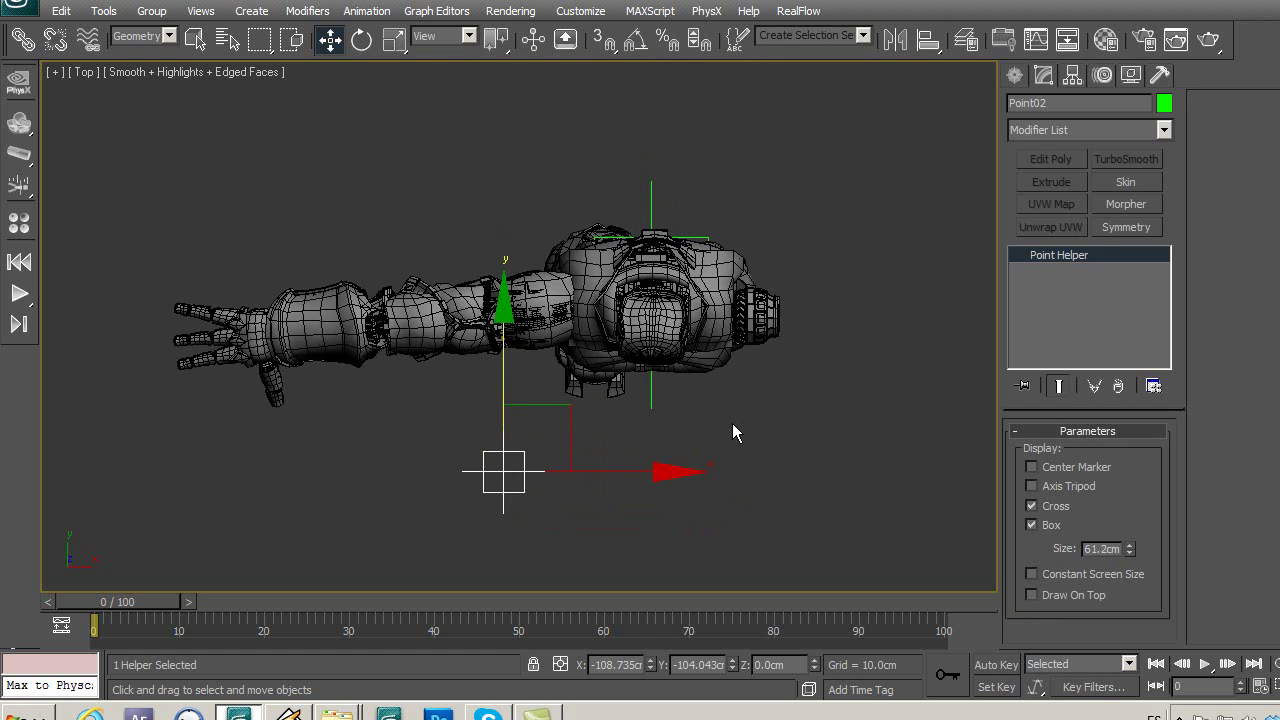
key("f")
middle_click_drag(606, 442, 725, 476)
scroll(698, 385, "down", 2)
mouse_move(698, 385)
middle_mouse_down()
mouse_move(697, 447)
mouse_move(658, 405)
middle_mouse_up()
scroll(691, 425, "up", 3)
left_click_drag(477, 318, 477, 272)
Shift-copy the helper up to the knee and the hip.
middle_click_drag(495, 296, 530, 346)
left_click_drag(510, 316, 510, 196, "shift")
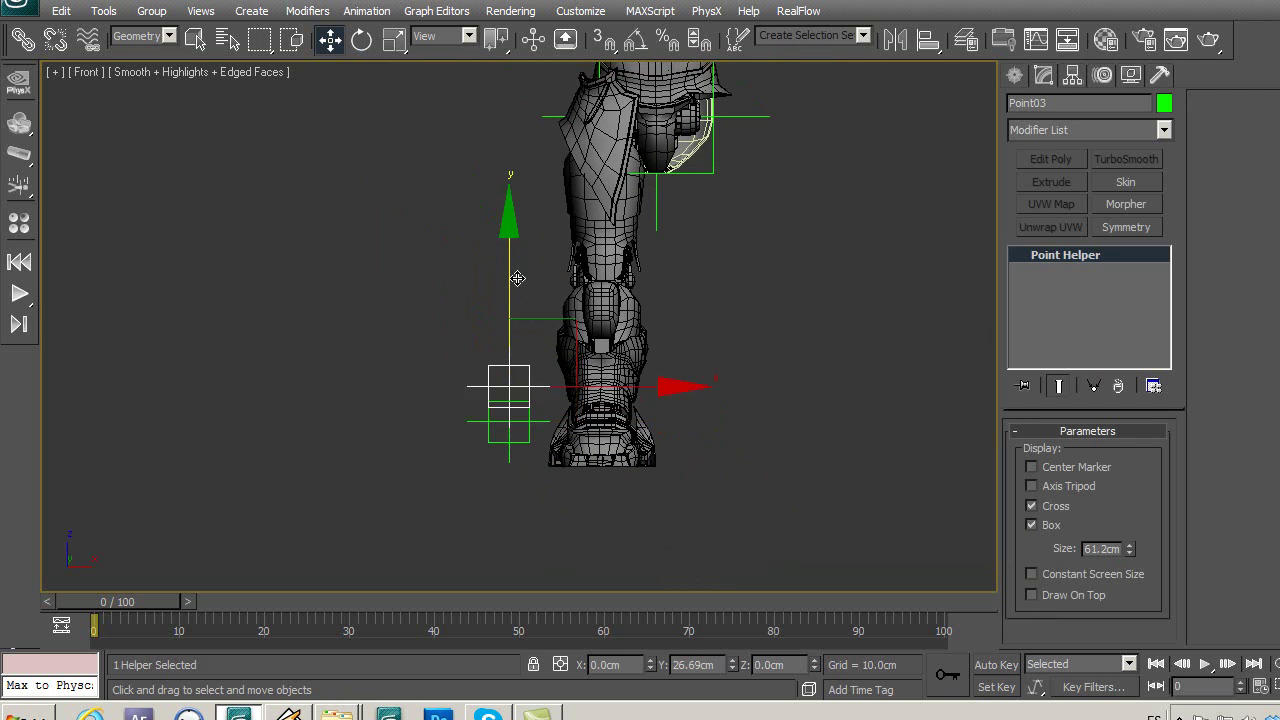
left_click(684, 430)
middle_click_drag(584, 322, 604, 425)
left_click_drag(523, 294, 523, 106, "shift")
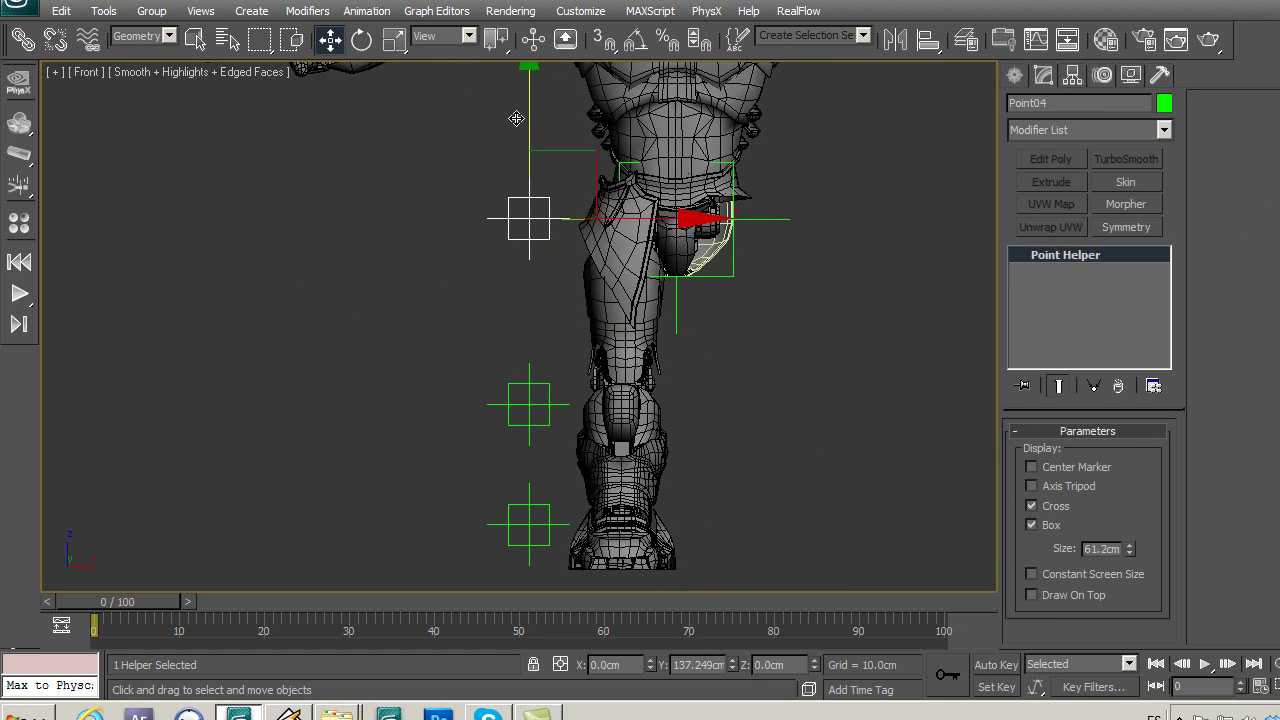
left_click(713, 441)
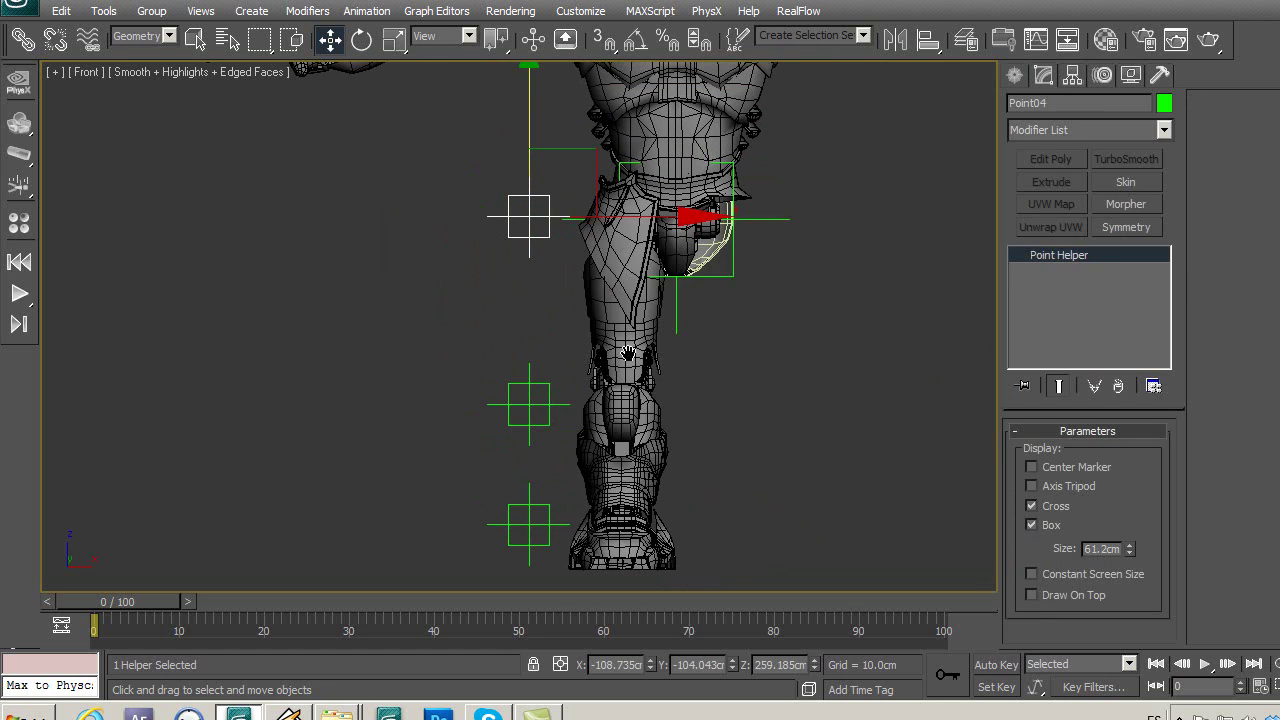
middle_click_drag(592, 199, 649, 379)
Clone the Point helper up to the robot's waist and shoulder joints.
left_click_drag(649, 371, 674, 287, "shift")
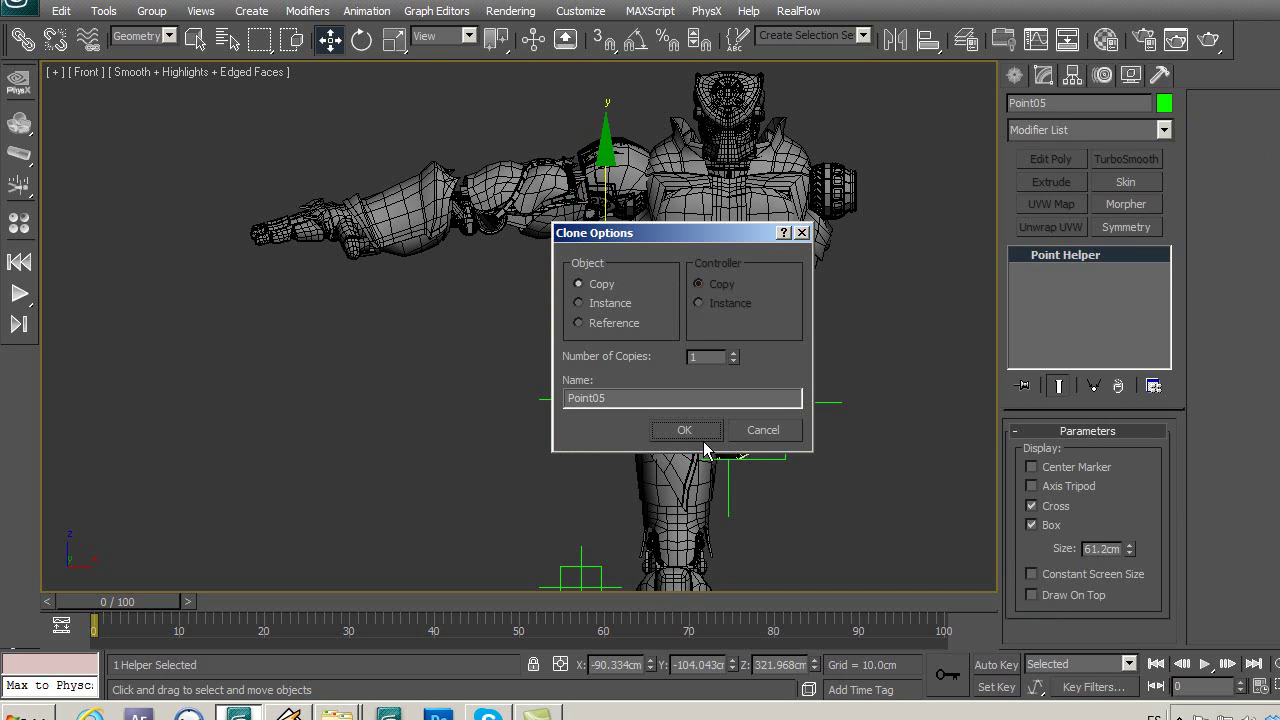
left_click(687, 431)
scroll(695, 368, "up", 2)
middle_click_drag(697, 367, 648, 430)
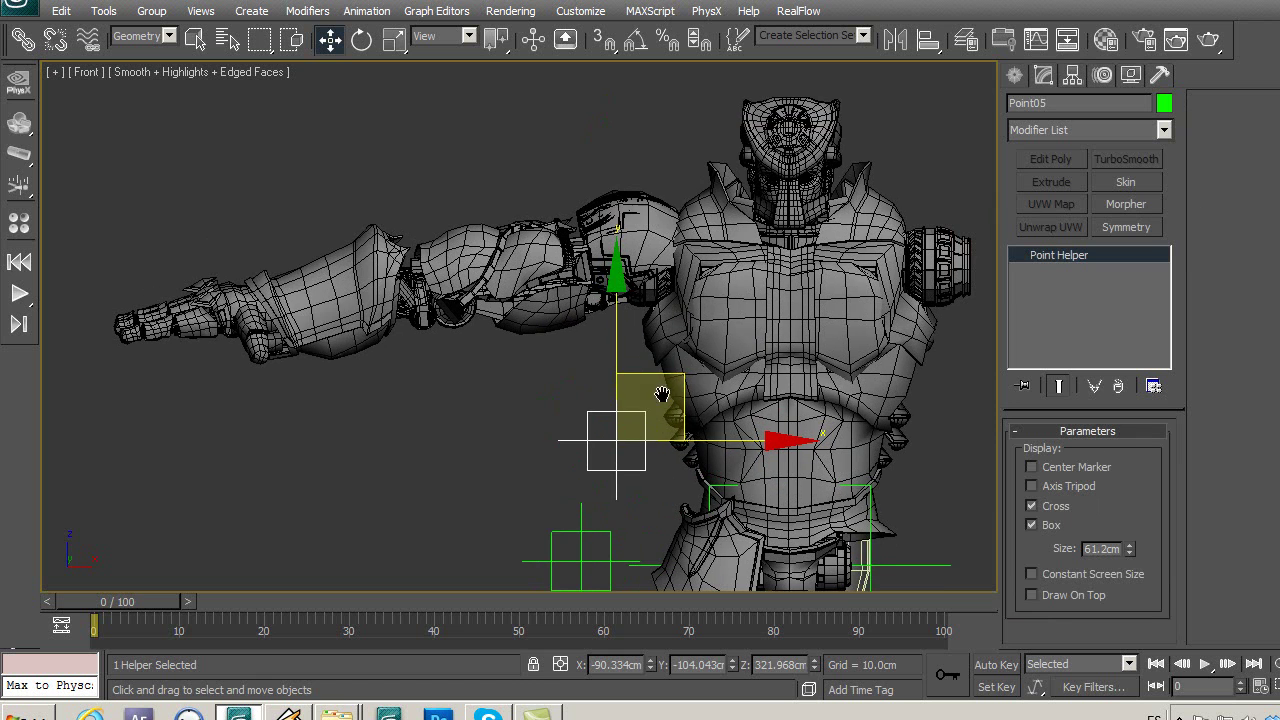
mouse_move(674, 372)
left_mouse_down("shift")
mouse_move(717, 177)
mouse_move(741, 195)
mouse_move(486, 266)
left_mouse_up("shift")
left_click(714, 431)
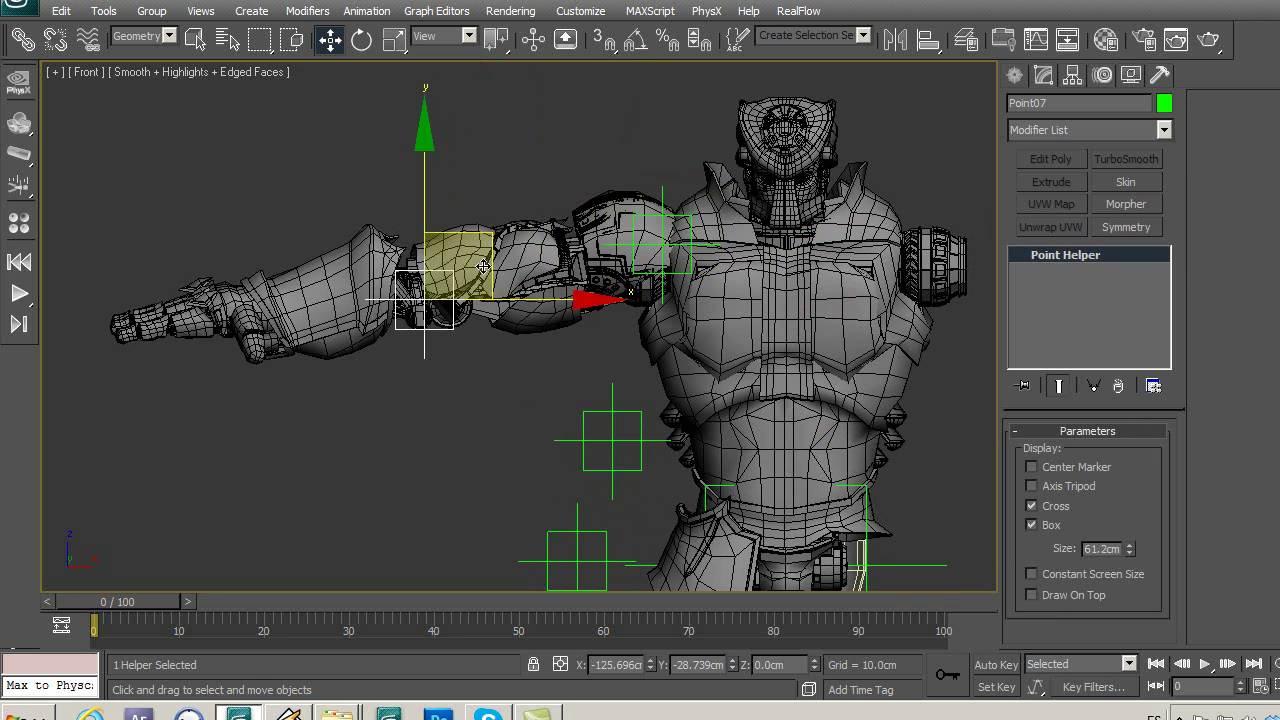
Clone the helper out to the elbow and then the wrist.
left_click_drag(486, 266, 482, 279, "shift")
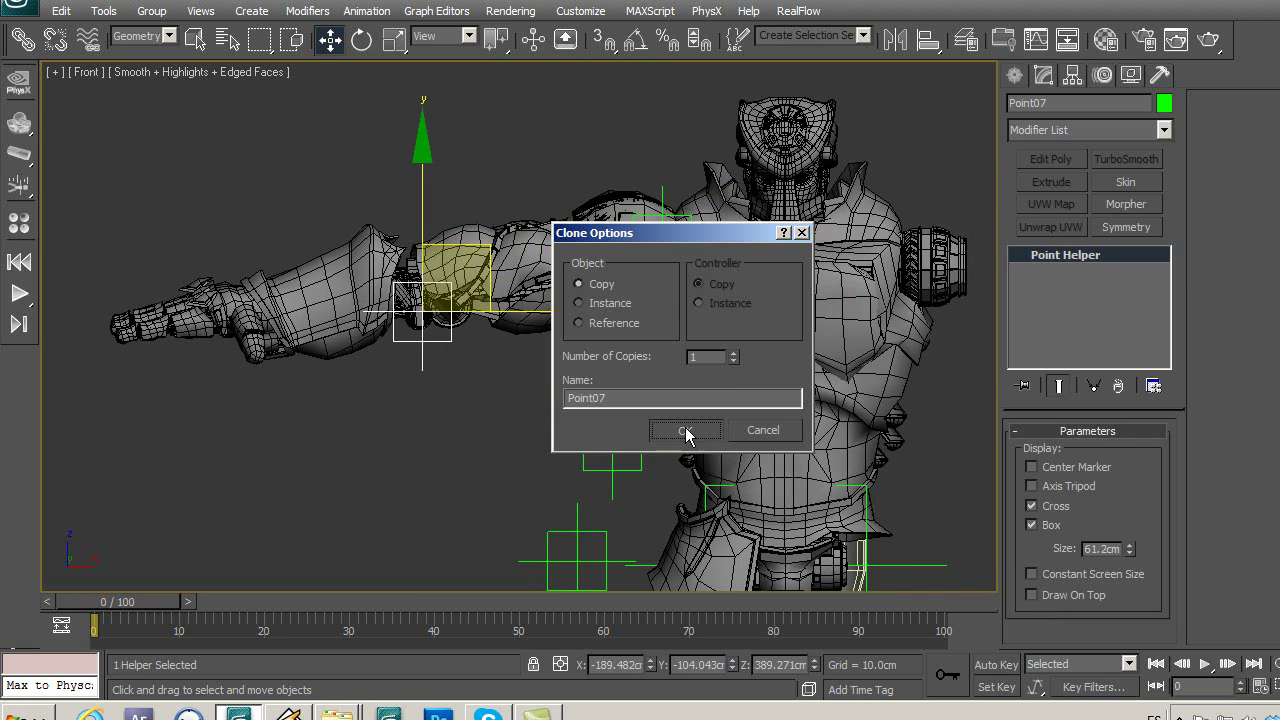
left_click(686, 433)
middle_click_drag(480, 279, 691, 302)
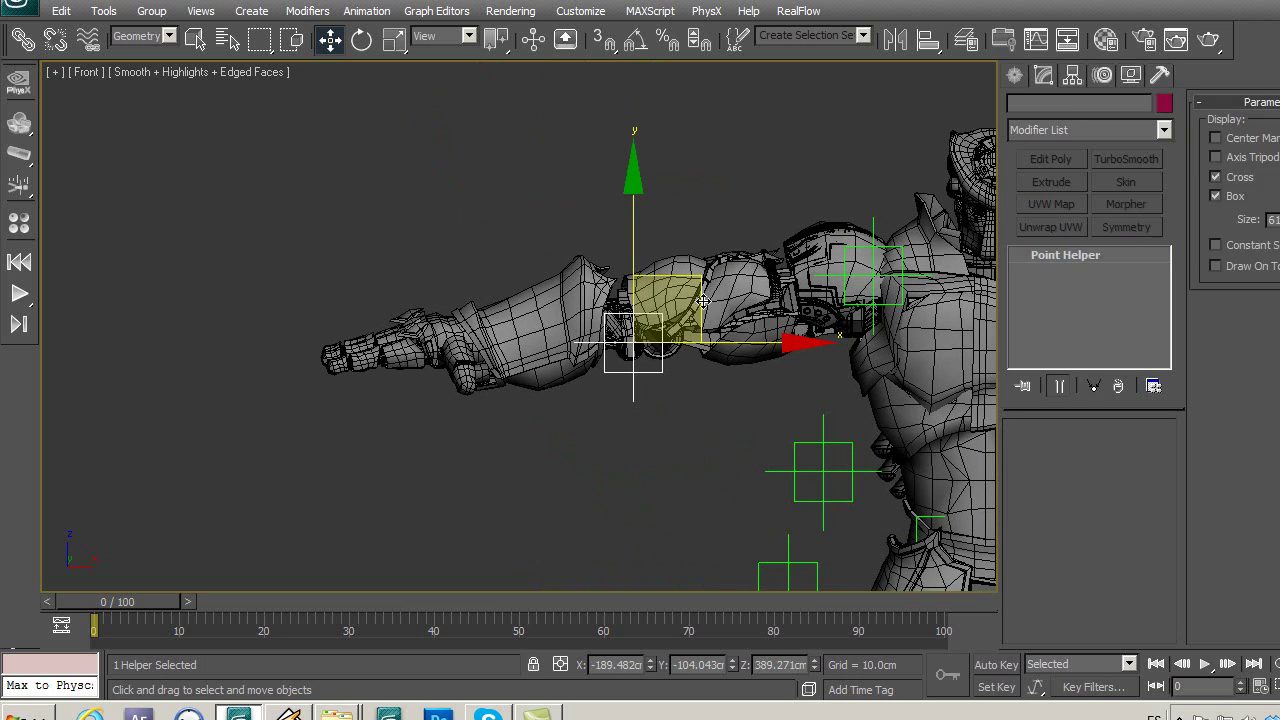
left_click_drag(703, 301, 538, 303, "shift")
left_click(690, 432)
Clone one more helper over to the robot's head, creating Point09.
scroll(579, 430, "up", 3)
mouse_move(579, 430)
middle_mouse_down()
mouse_move(547, 322)
mouse_move(714, 386)
mouse_move(757, 386)
middle_mouse_up()
scroll(547, 322, "up", 2)
middle_click_drag(771, 301, 452, 291)
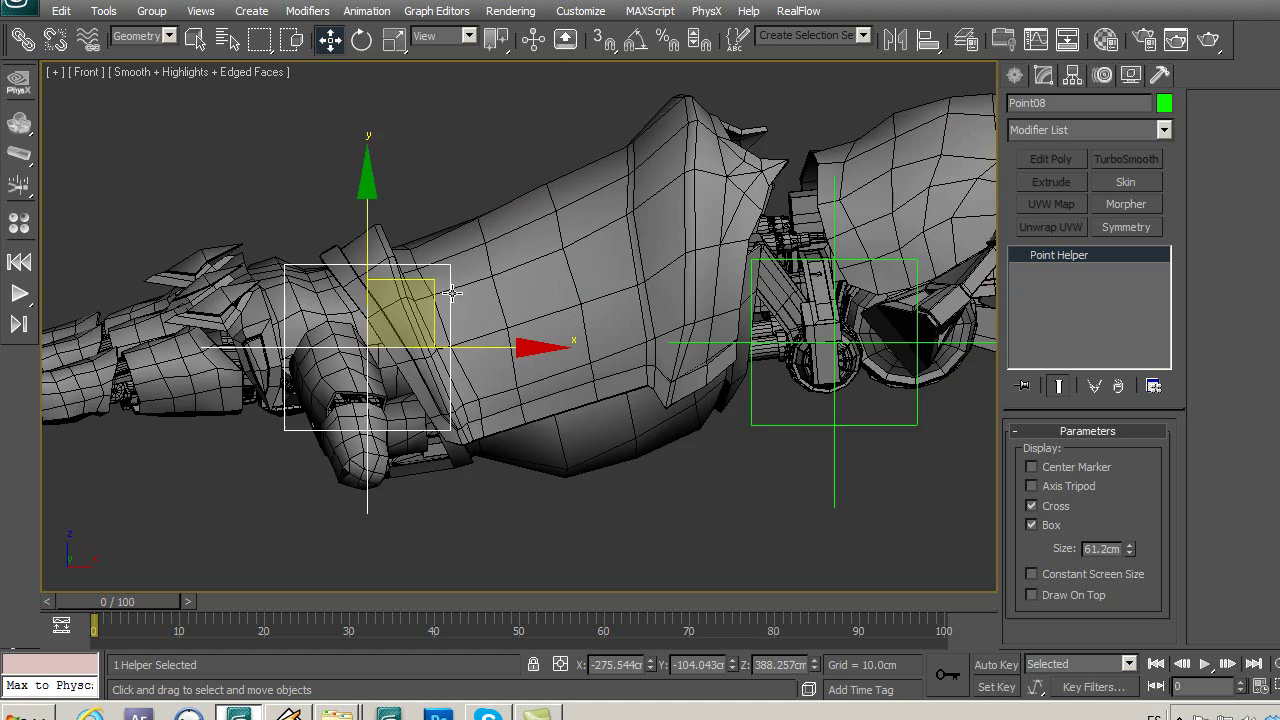
scroll(452, 291, "down", 5)
mouse_move(720, 464)
middle_mouse_down()
mouse_move(363, 314)
mouse_move(458, 376)
middle_mouse_up()
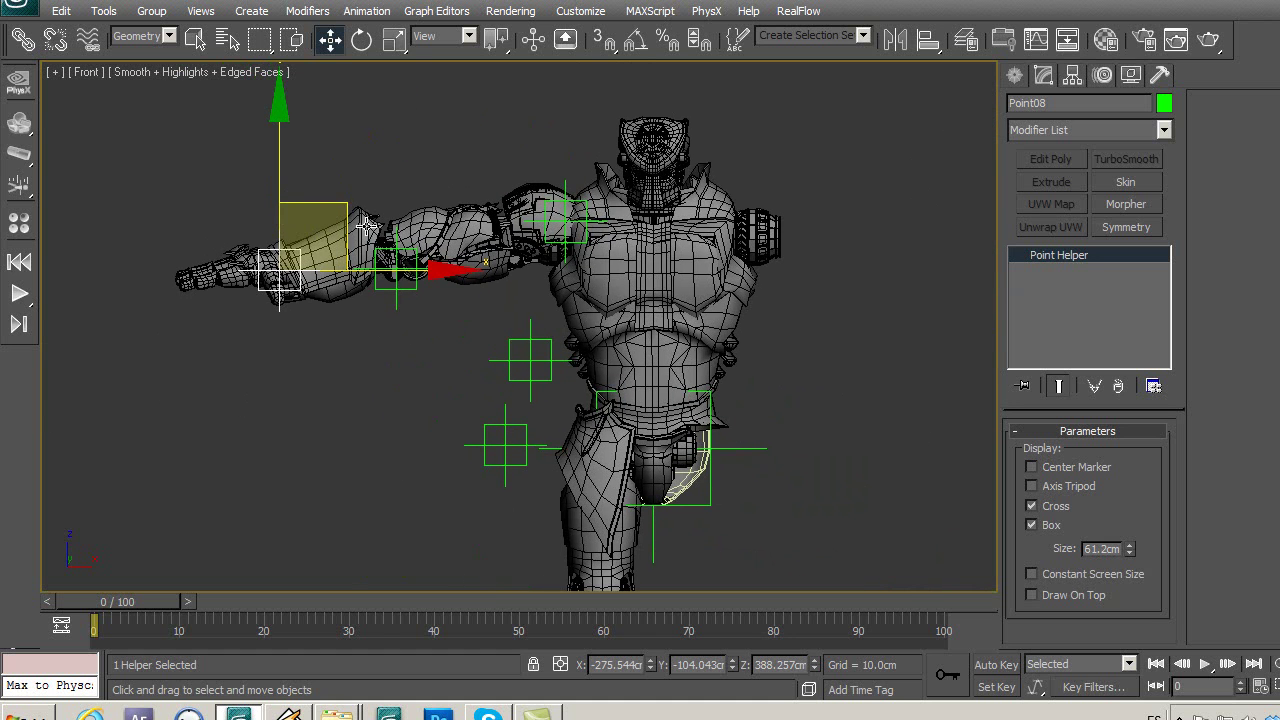
left_click_drag(361, 213, 725, 140, "shift")
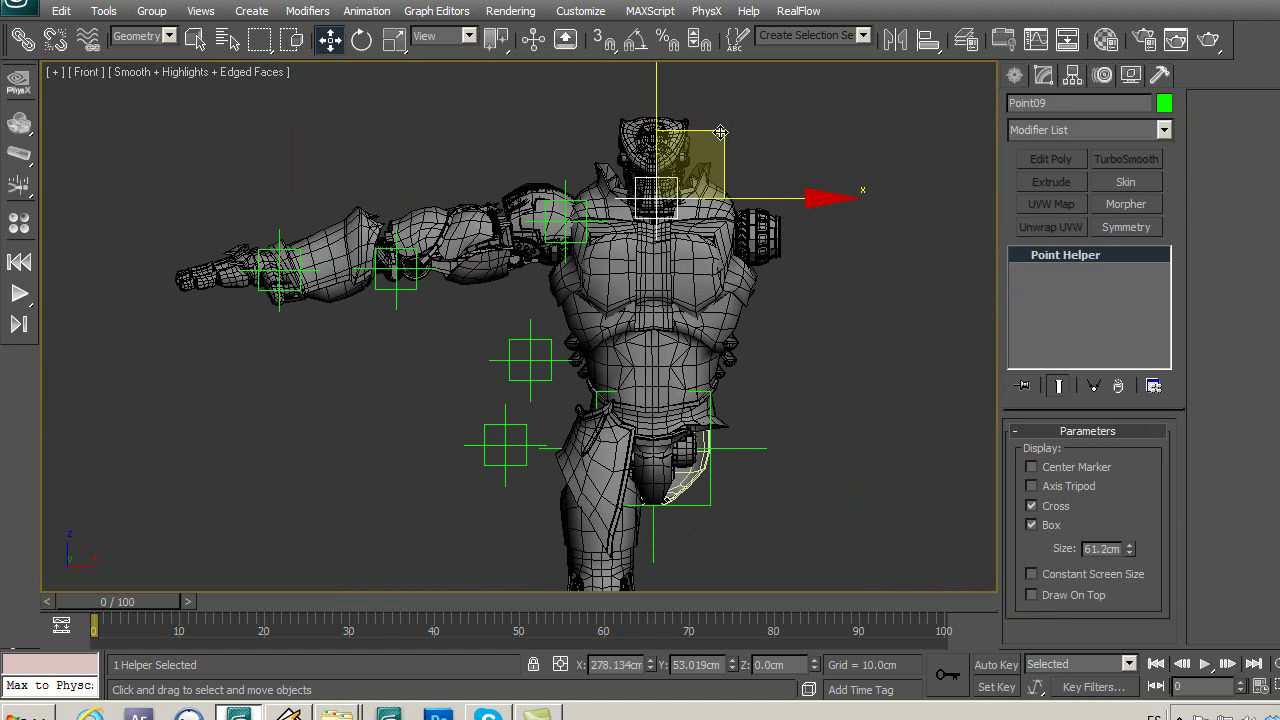
left_click(705, 432)
mouse_move(829, 373)
middle_mouse_down()
mouse_move(843, 188)
mouse_move(849, 371)
mouse_move(443, 366)
mouse_move(580, 394)
middle_mouse_up()
In Top view, set the selection filter to All and select the Point08 helper.
key("t")
scroll(346, 466, "up", 2)
middle_click_drag(346, 466, 511, 334)
left_click(497, 468)
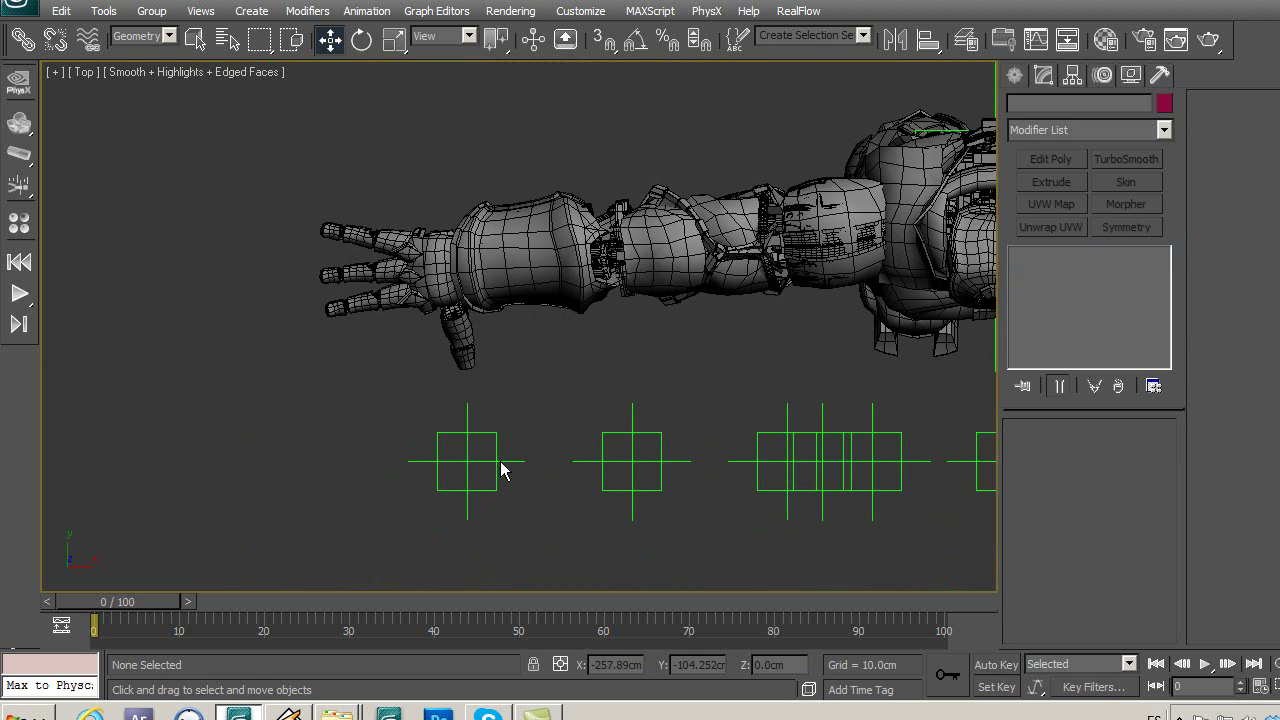
left_click(169, 35)
left_click(135, 55)
left_click(140, 36)
left_click(128, 50)
left_click(481, 436)
Clone the helper onto the hand and shrink its size to 30.6 cm.
left_click_drag(535, 397, 505, 137, "shift")
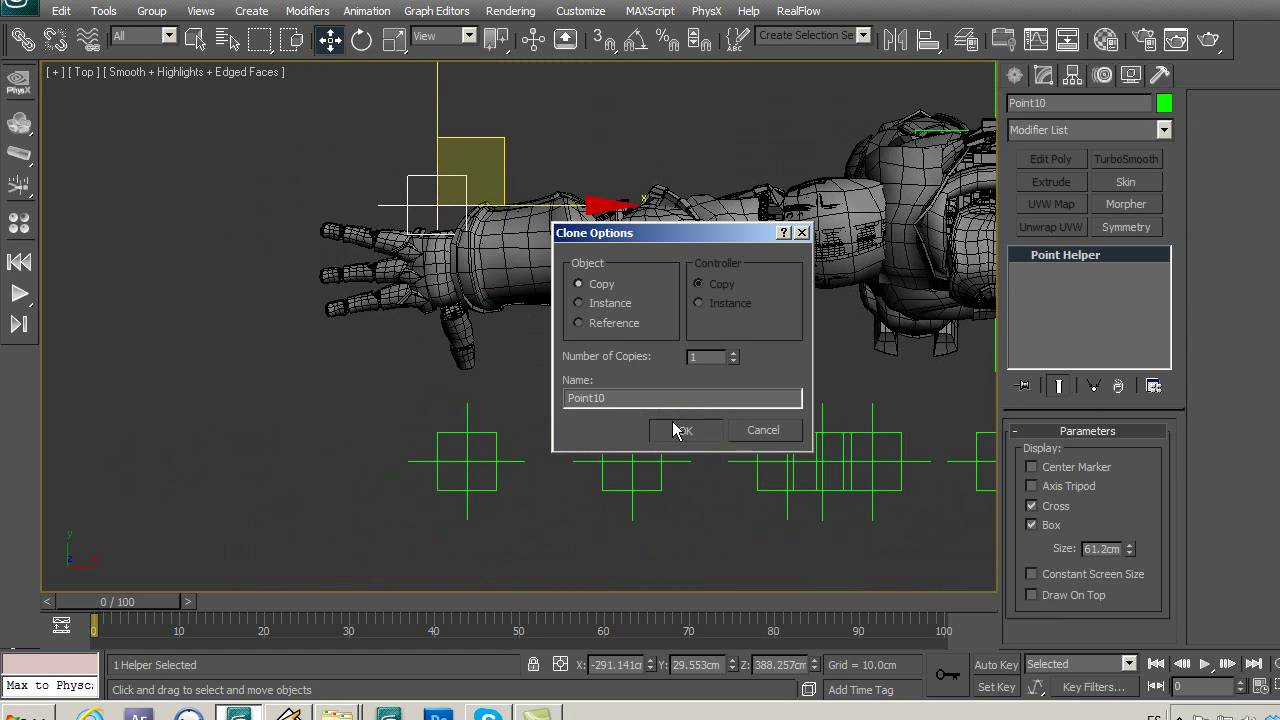
left_click(672, 430)
scroll(614, 366, "up", 1)
scroll(614, 366, "up", 2)
scroll(622, 325, "up", 2)
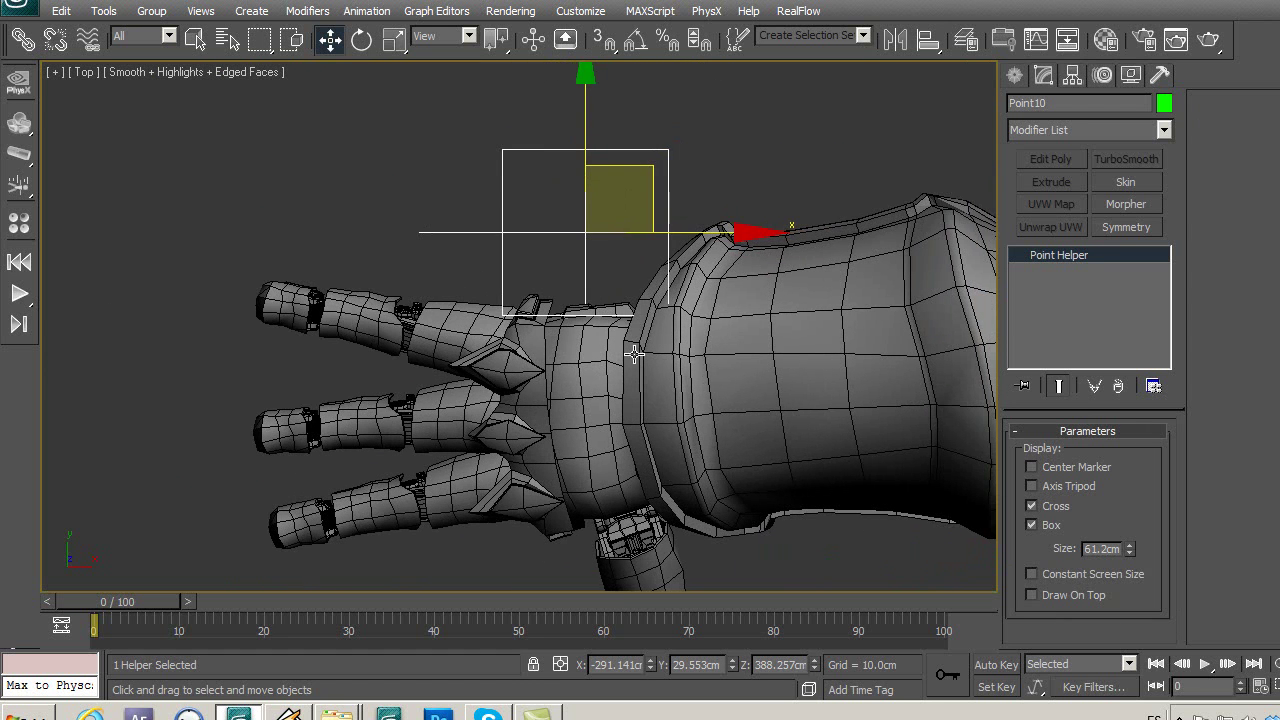
left_click_drag(1129, 553, 1129, 600)
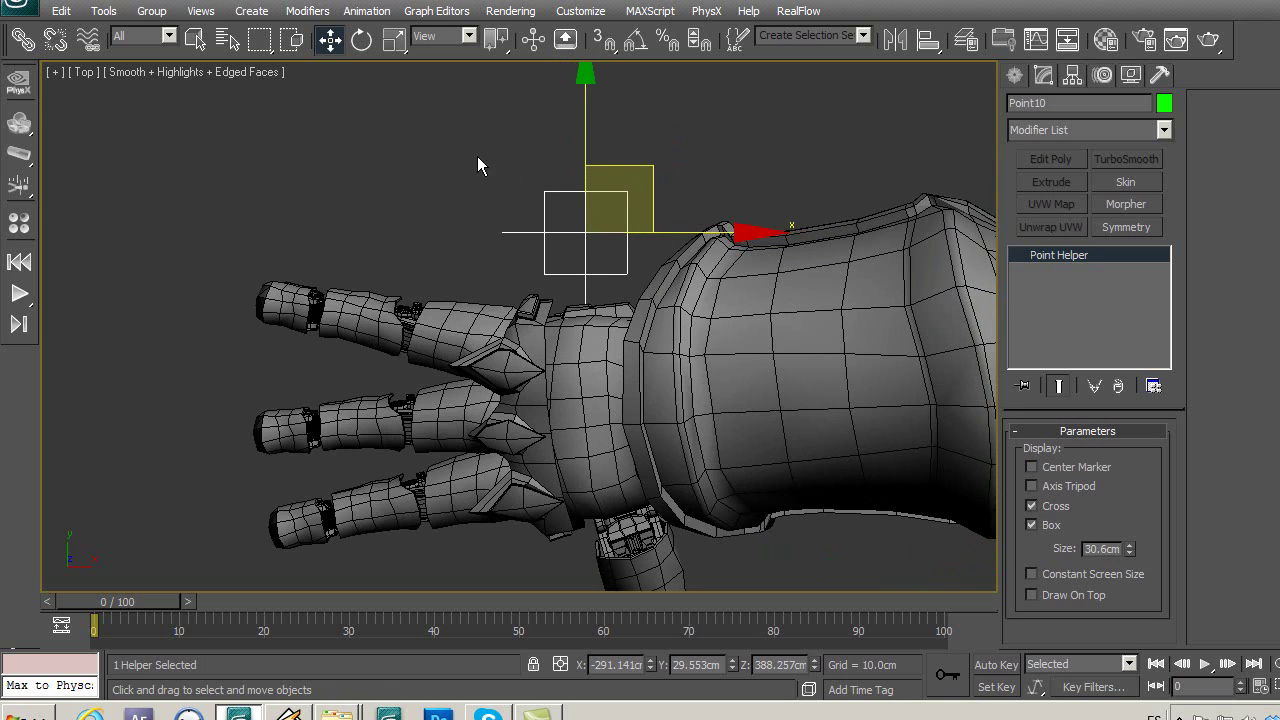
Clone helpers along the first finger, sized about 20 cm and 16 cm at the tip.
mouse_move(637, 170)
left_mouse_down()
mouse_move(500, 234)
mouse_move(425, 238)
left_mouse_up()
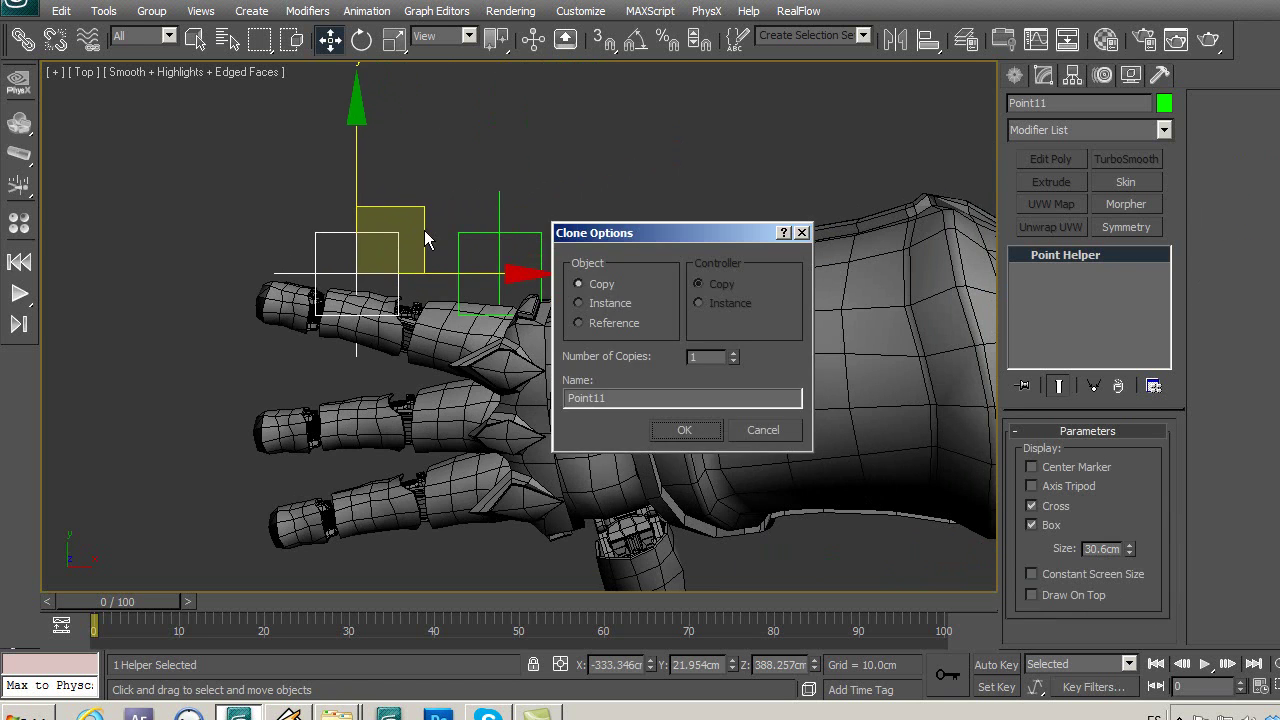
left_click(702, 429)
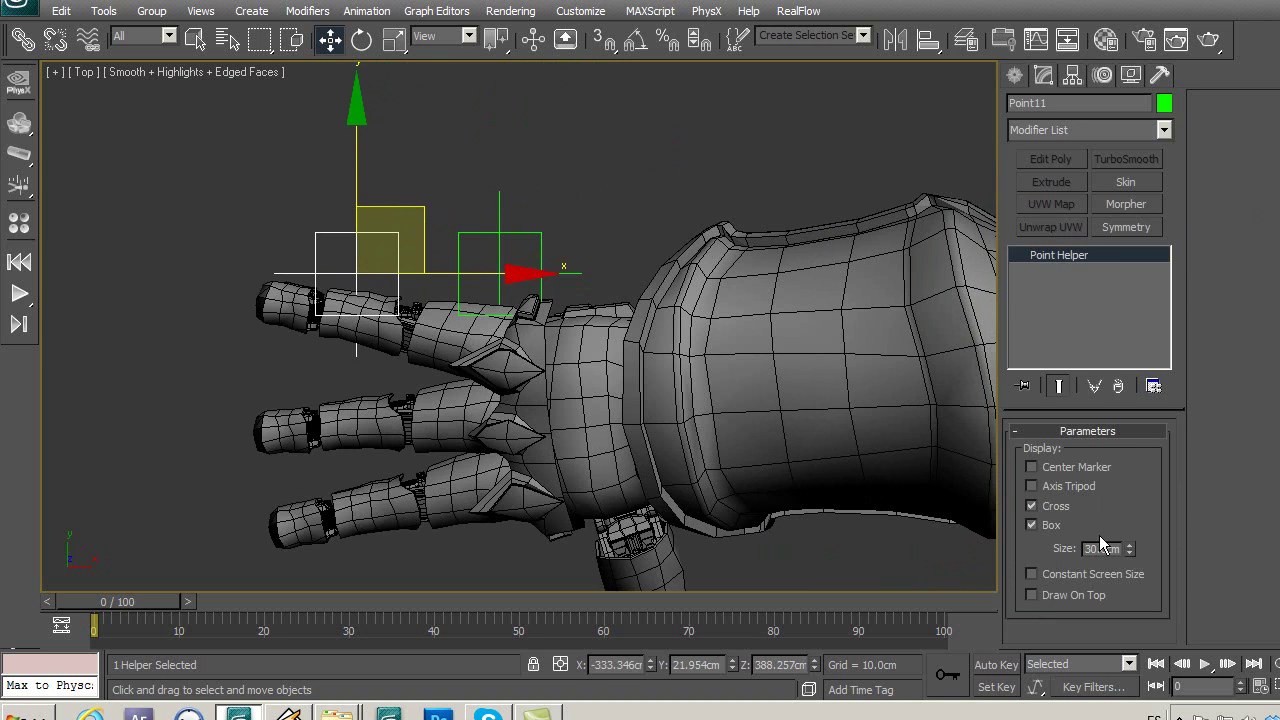
left_click_drag(1129, 549, 1129, 590)
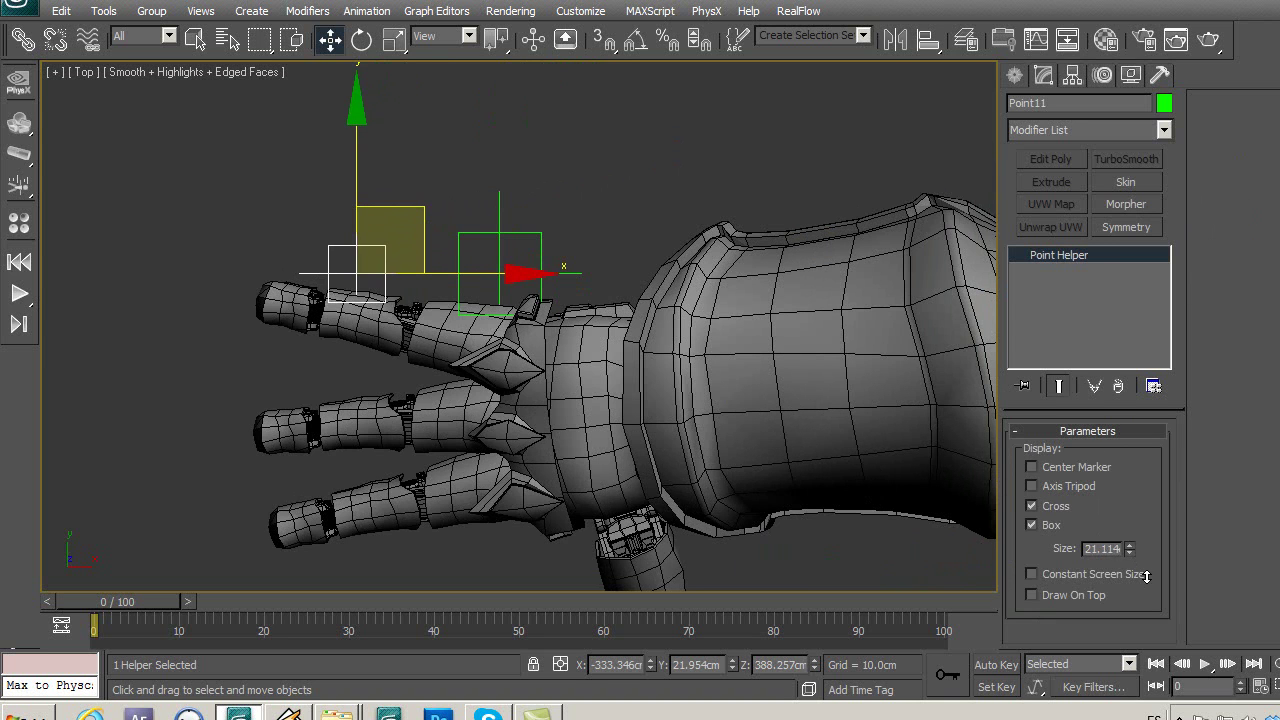
left_click_drag(418, 268, 302, 270, "shift")
left_click(680, 429)
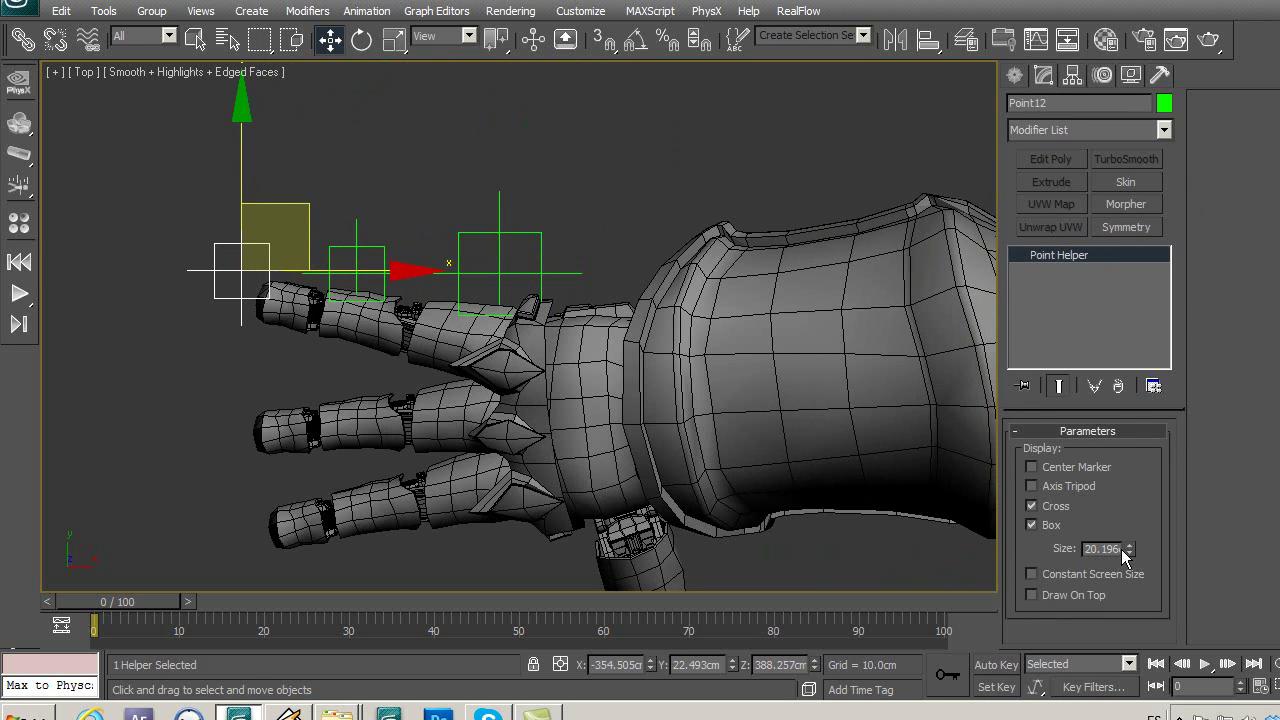
left_click_drag(1136, 548, 1138, 566)
Select the three finger helpers and clone them to the next finger.
middle_click_drag(354, 311, 375, 226)
left_click(366, 214, "ctrl")
left_click(487, 163, "ctrl")
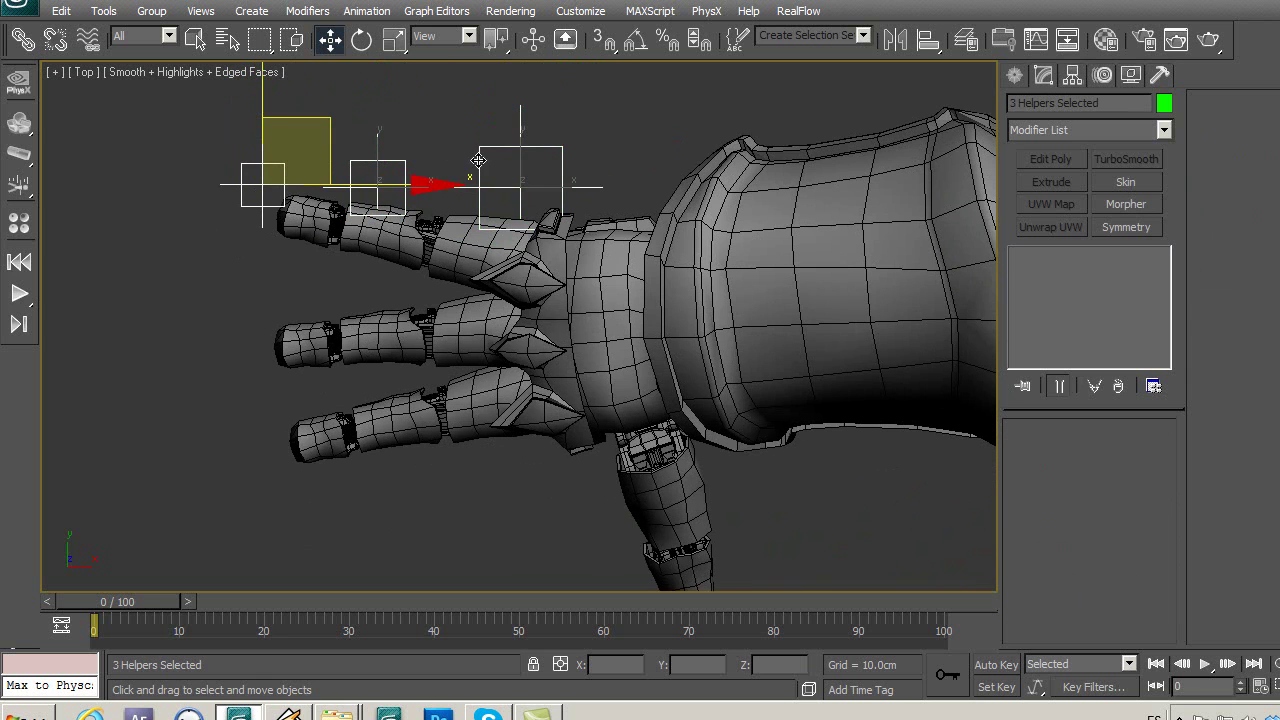
middle_click_drag(420, 200, 458, 206)
middle_click_drag(380, 150, 400, 185)
left_click_drag(360, 134, 362, 239, "shift")
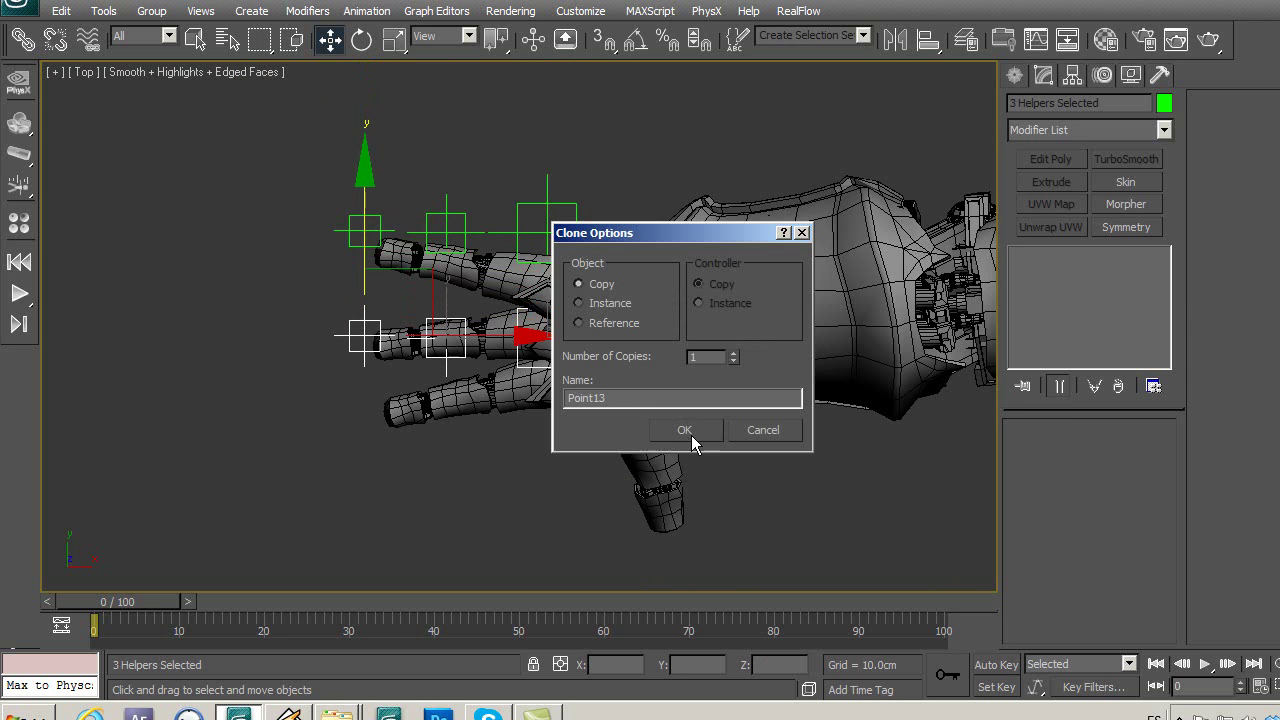
left_click(684, 430)
Slide the copies along that finger and clone the three helpers to the lowest finger.
left_click_drag(472, 336, 296, 335)
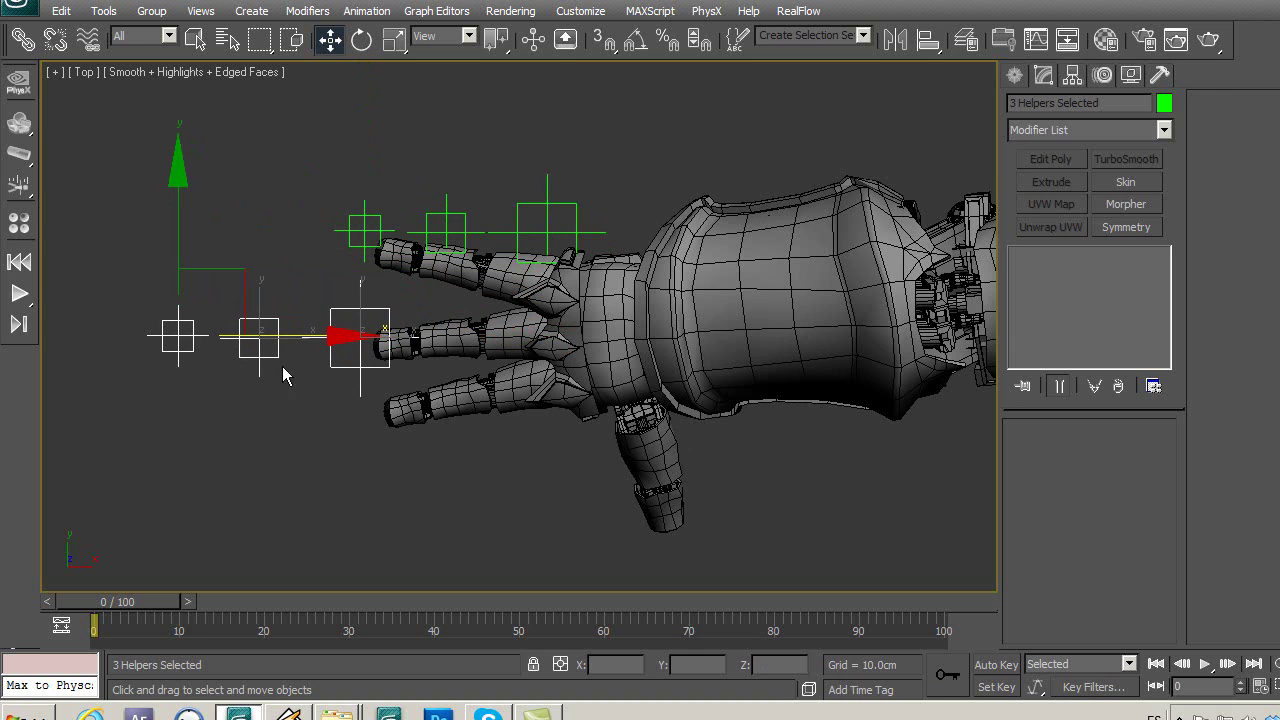
middle_click_drag(304, 261, 344, 227)
mouse_move(290, 262)
left_mouse_down("shift")
mouse_move(380, 362)
mouse_move(440, 382)
left_mouse_up("shift")
left_click(670, 438)
Select two finger helpers and clone them over toward the thumb.
middle_click_drag(522, 522, 414, 428)
left_click(348, 414)
left_click_drag(348, 414, 462, 336)
mouse_move(518, 284)
left_mouse_down("shift")
mouse_move(566, 337)
mouse_move(735, 300)
left_mouse_up("shift")
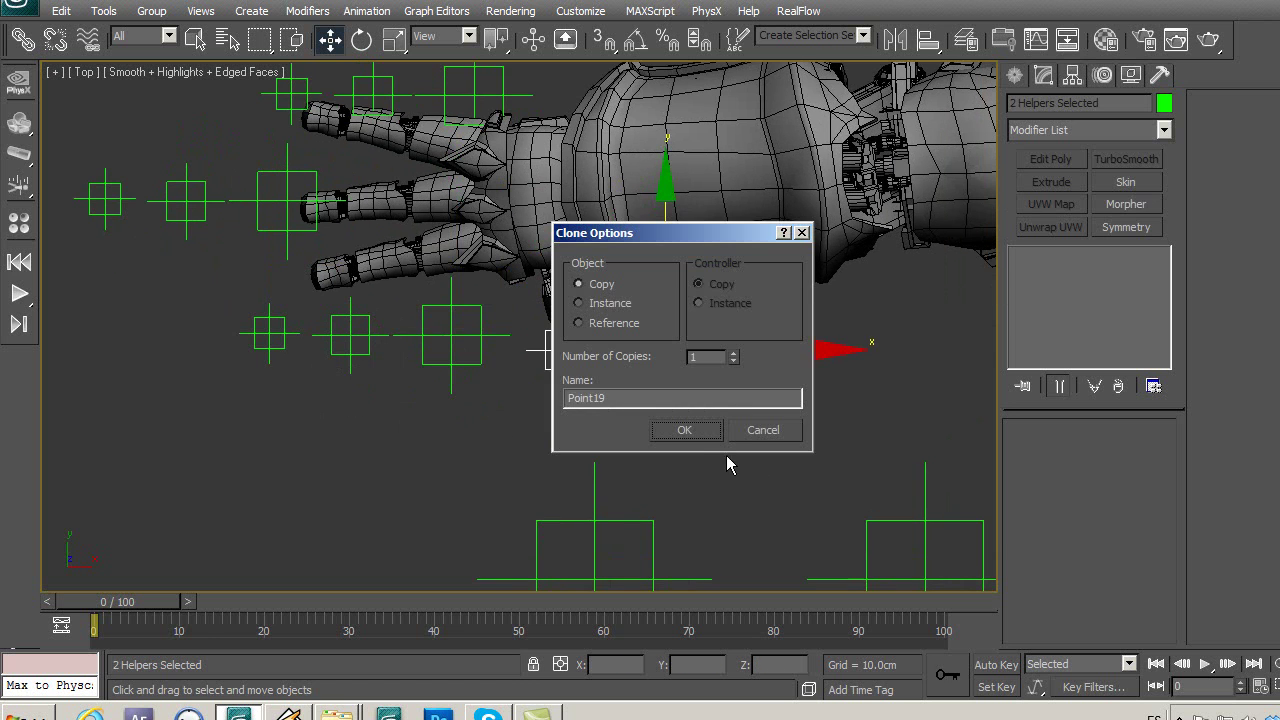
left_click(690, 429)
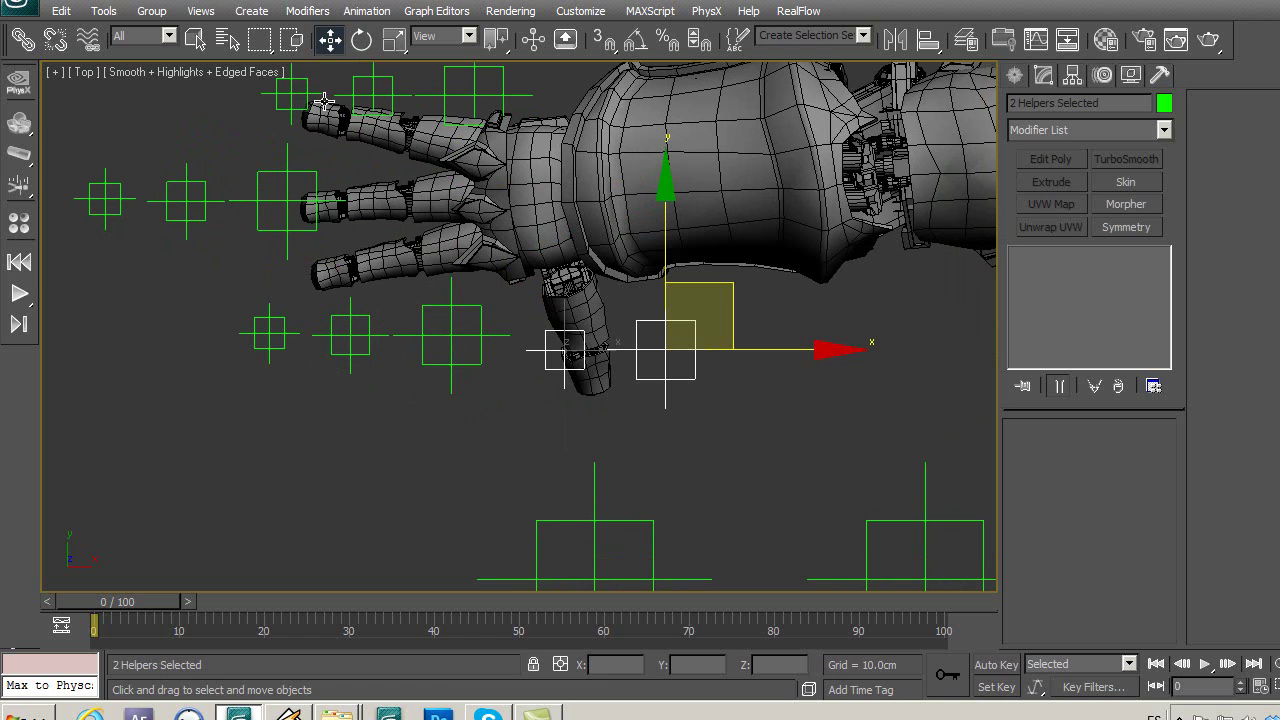
Rotate the two thumb helpers about 98° around their shared centre to follow the thumb.
left_click(357, 41)
left_click_drag(496, 38, 496, 72)
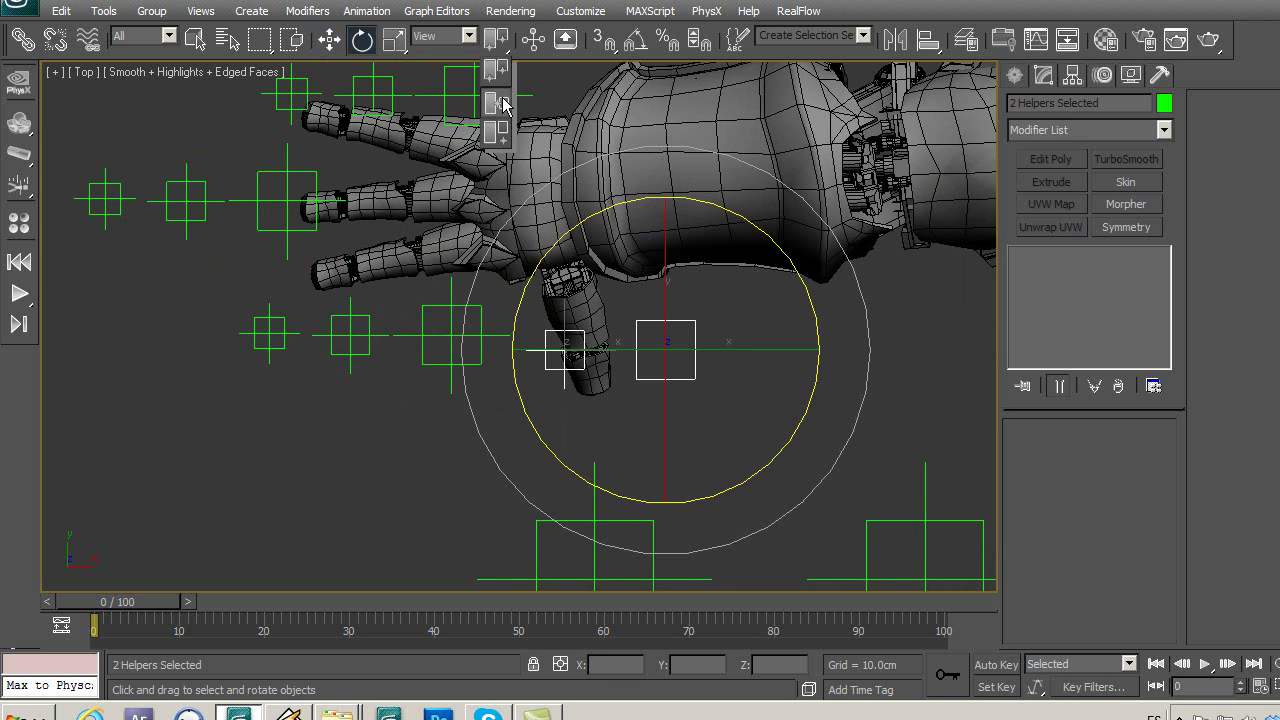
left_click_drag(518, 240, 578, 564)
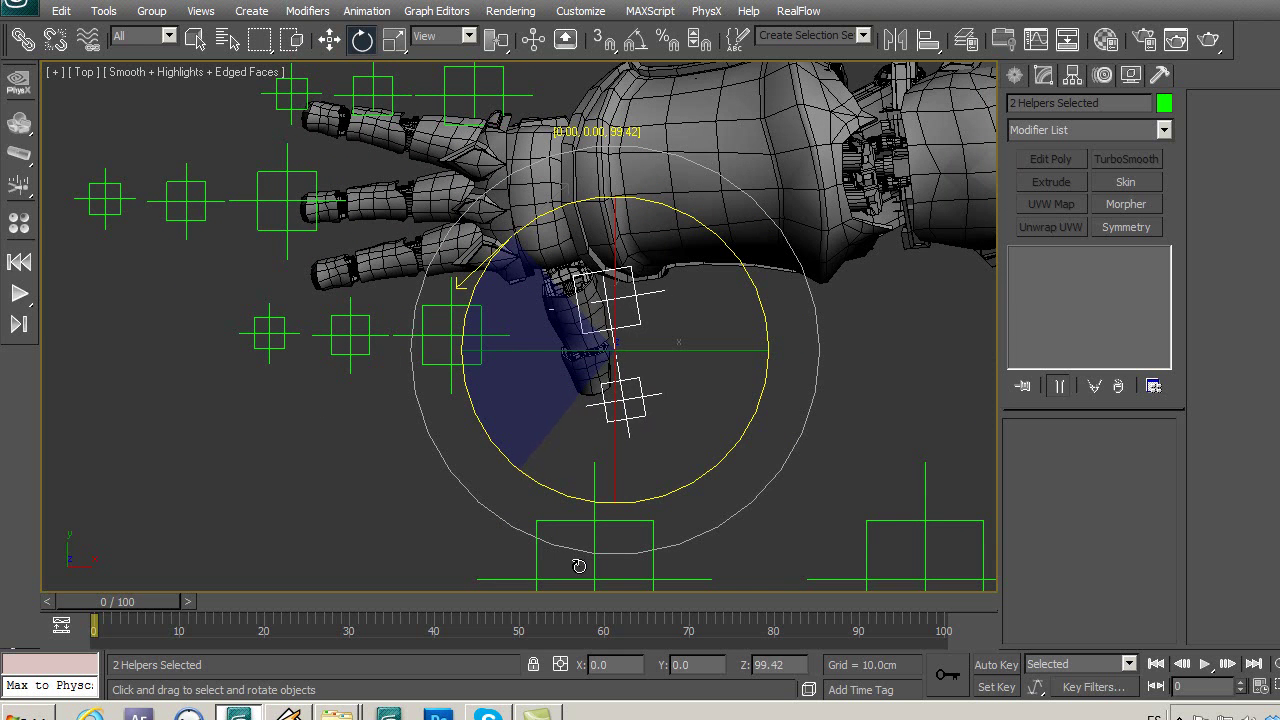
left_click_drag(582, 566, 573, 552)
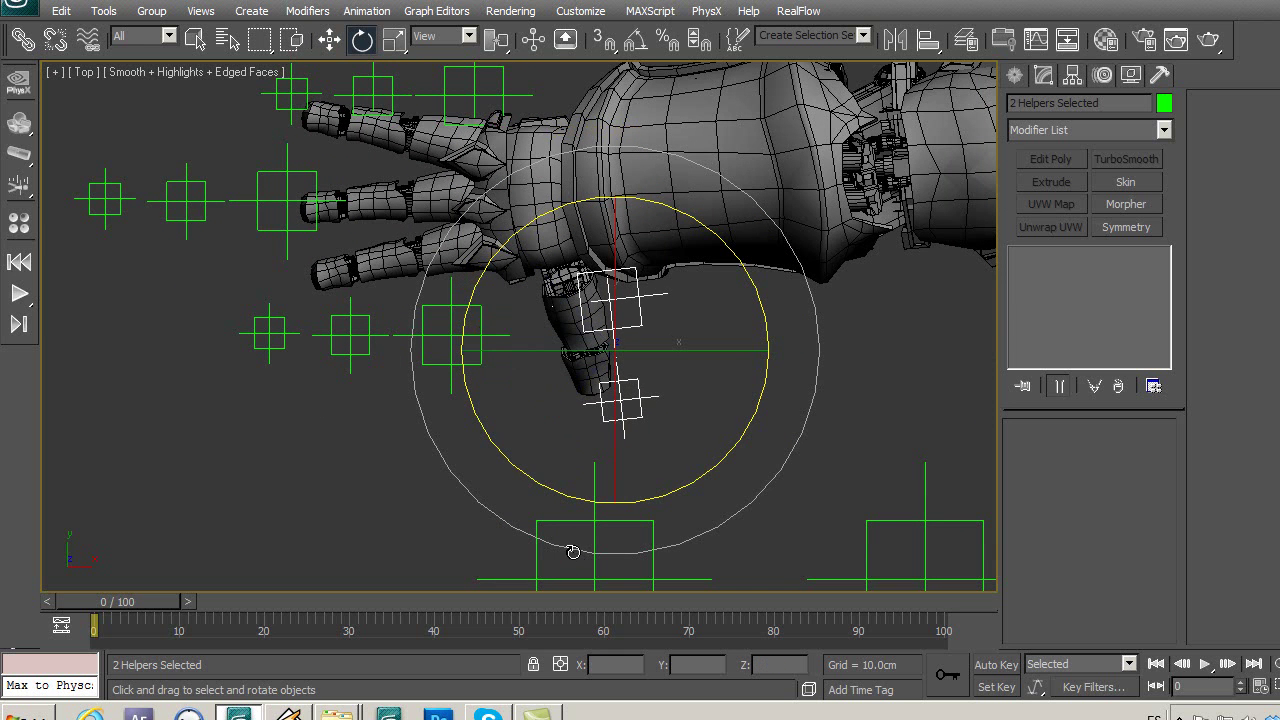
left_click(330, 39)
mouse_move(656, 315)
middle_mouse_down()
mouse_move(560, 298)
mouse_move(721, 322)
middle_mouse_up()
left_click(362, 39)
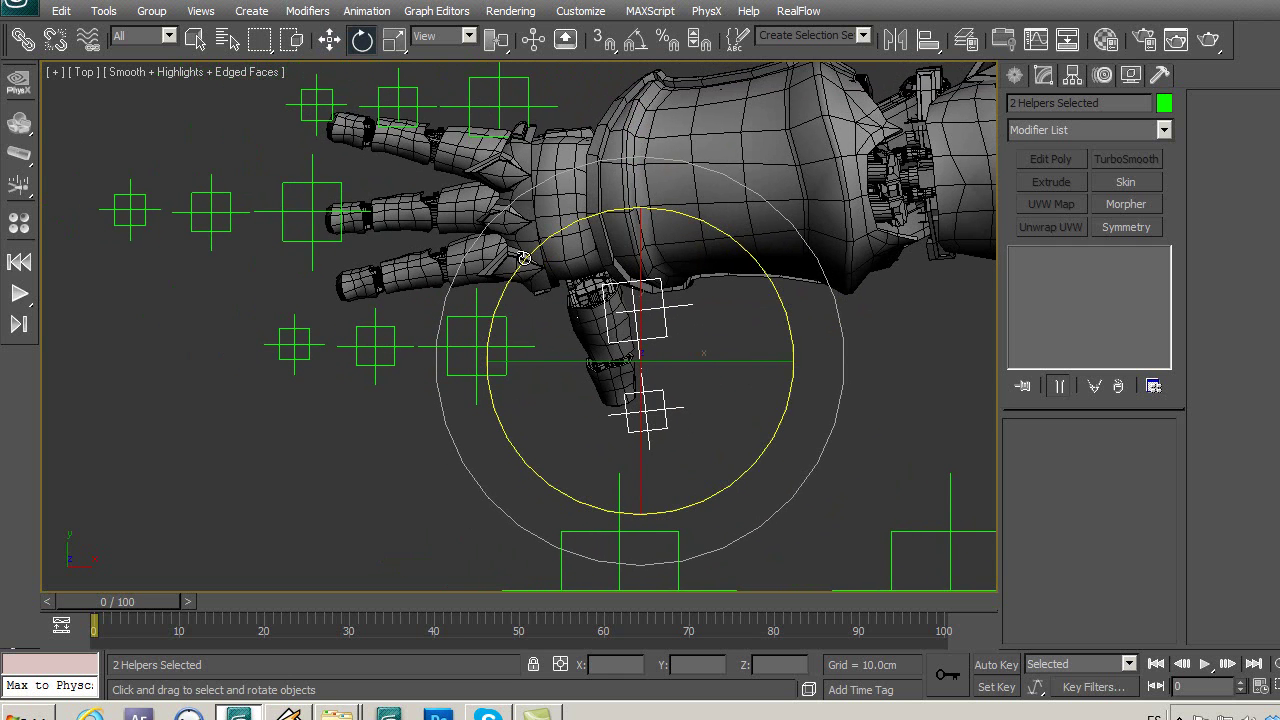
left_click_drag(524, 258, 555, 300)
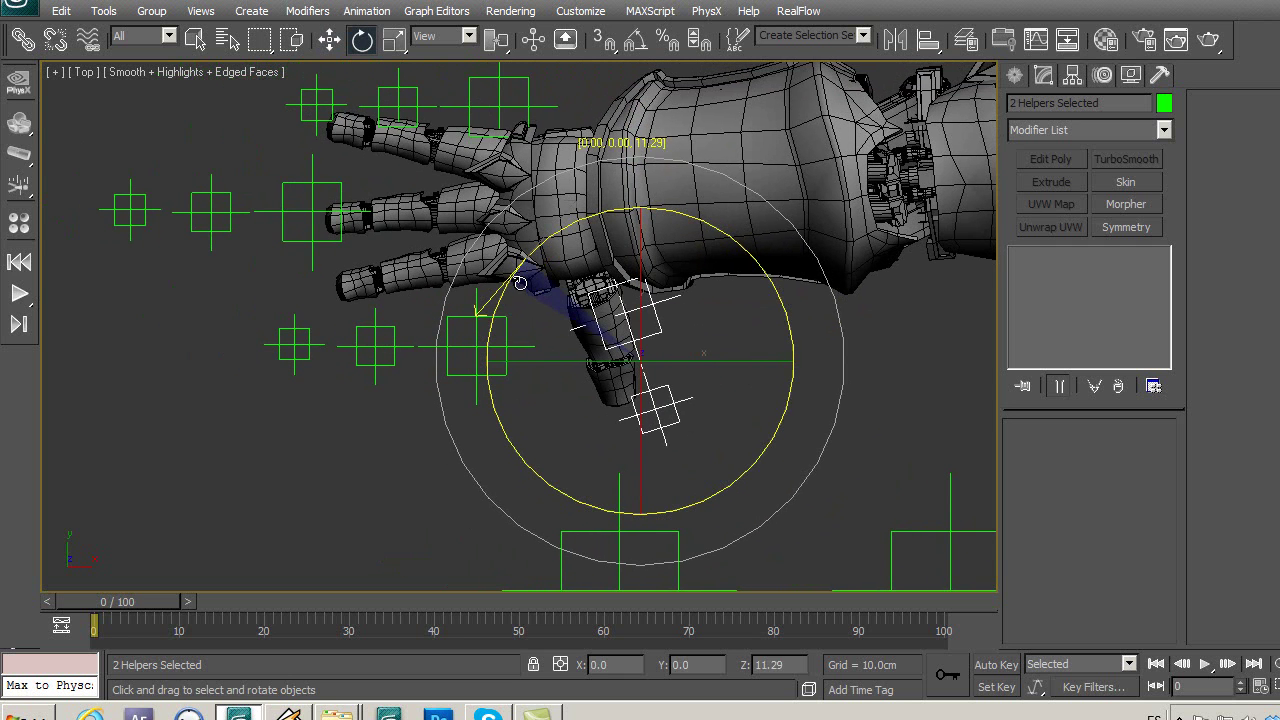
Select both thumb helpers and move them right onto the thumb joints.
left_click(337, 42)
left_click(705, 272)
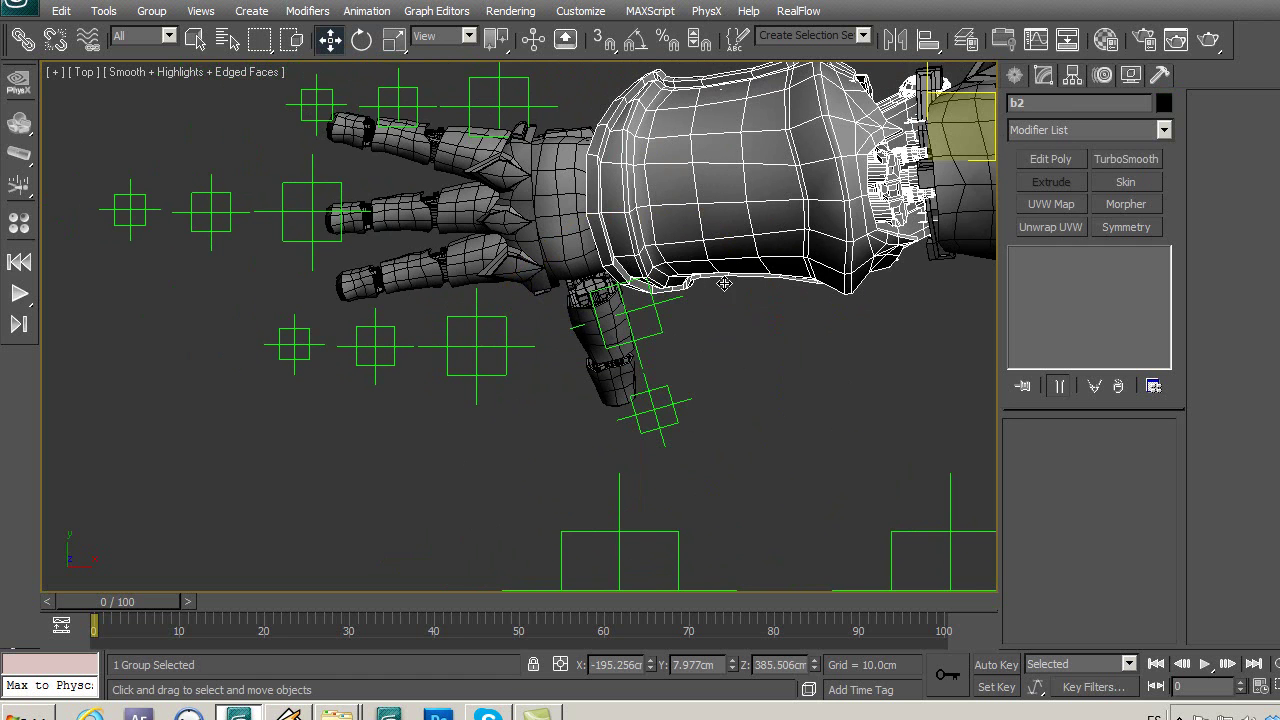
middle_click_drag(716, 262, 686, 290)
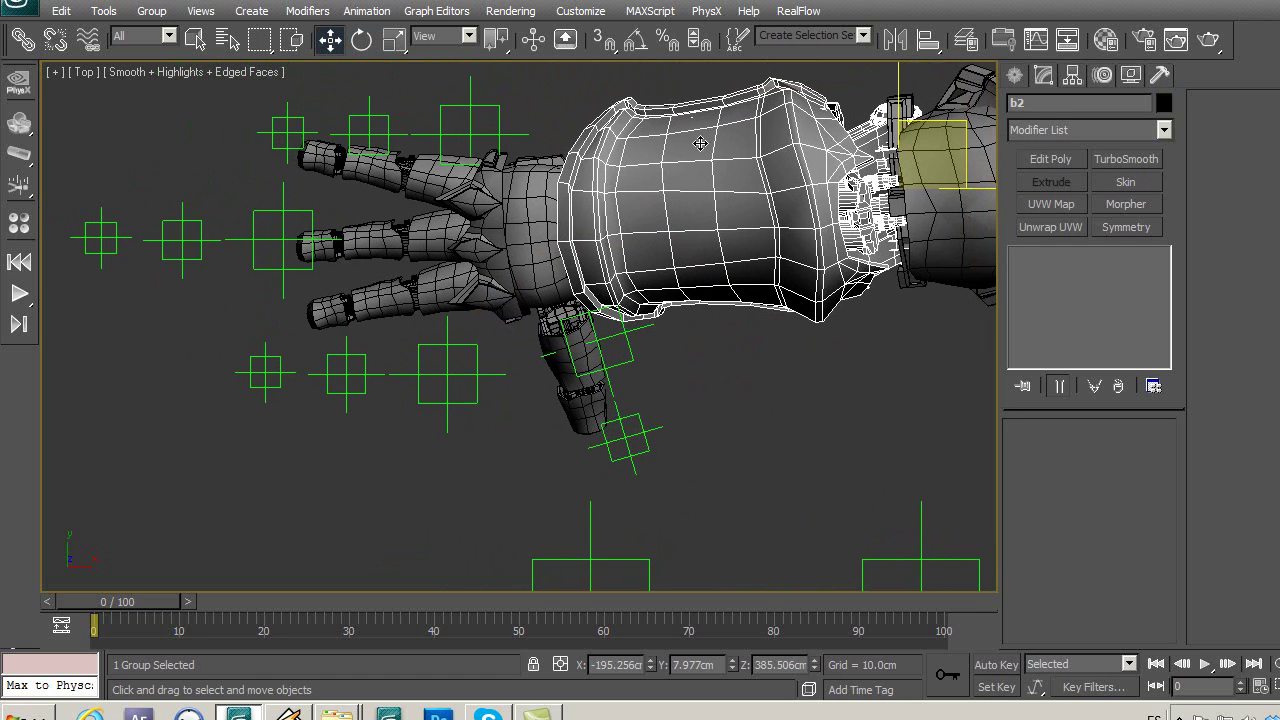
mouse_move(752, 171)
middle_mouse_down()
mouse_move(591, 180)
mouse_move(619, 230)
middle_mouse_up()
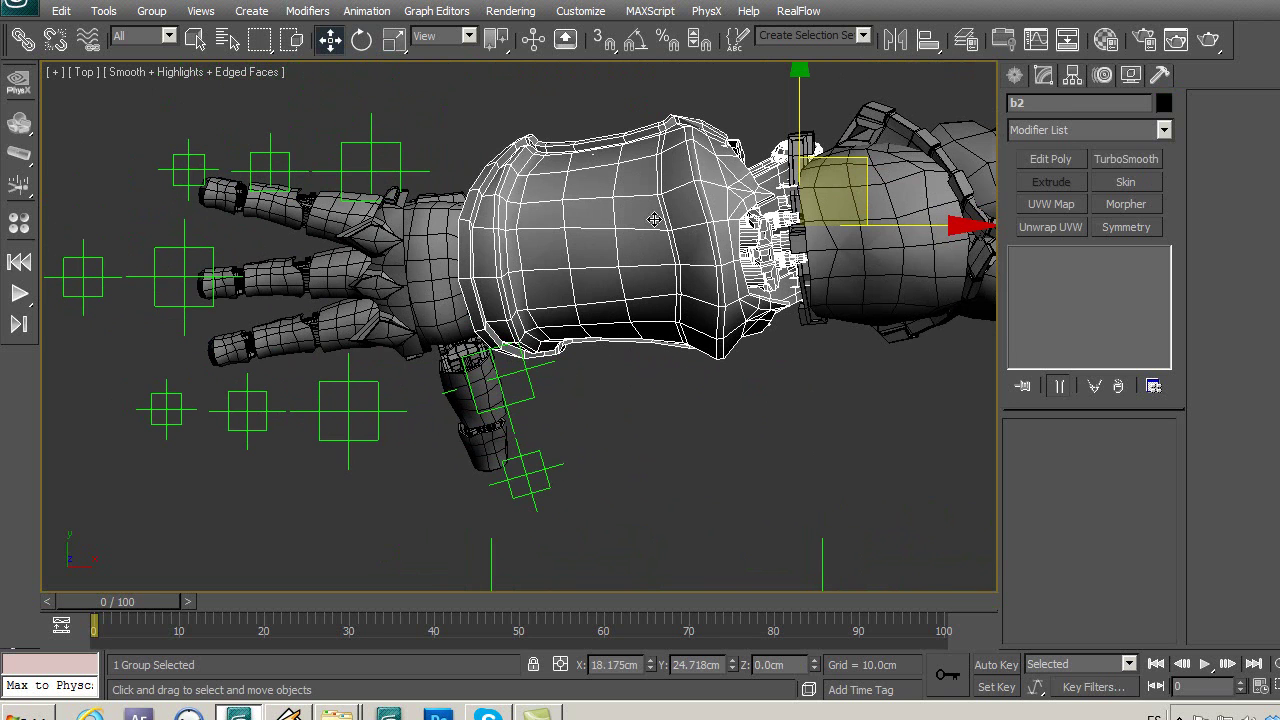
middle_click_drag(618, 275, 662, 266)
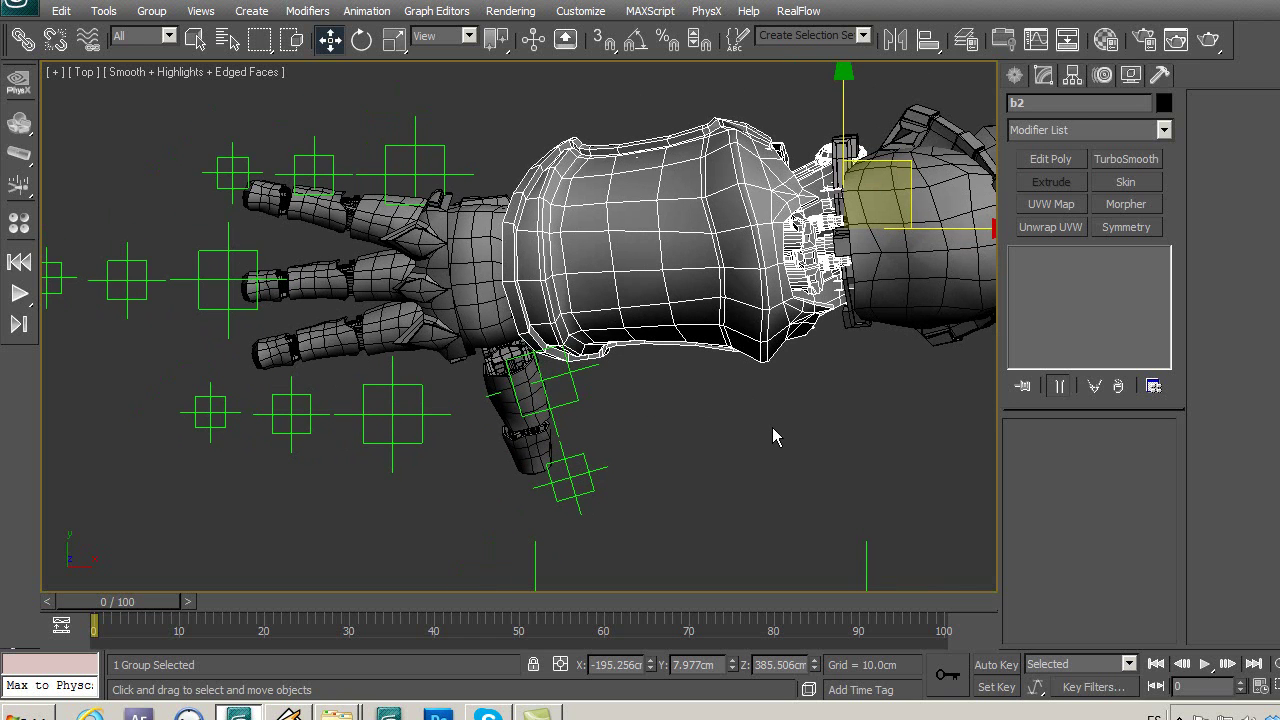
middle_click_drag(731, 403, 753, 403)
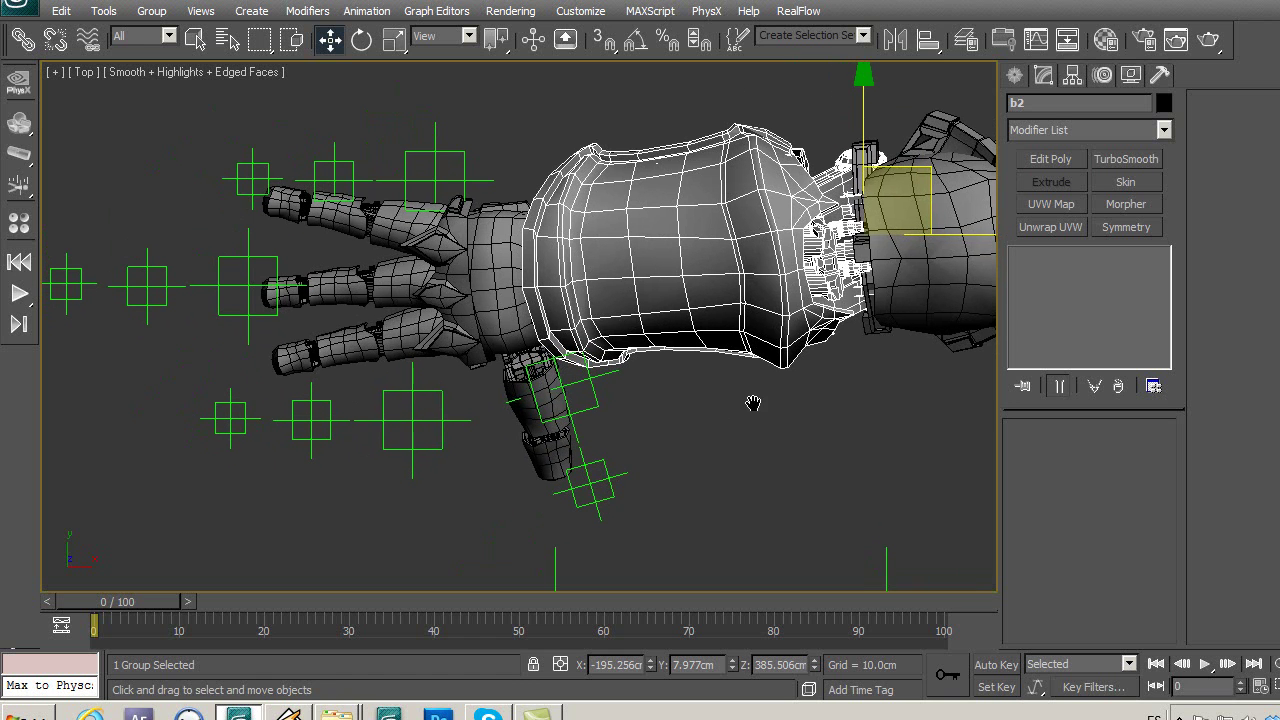
left_click(590, 388)
middle_click_drag(628, 442, 655, 420)
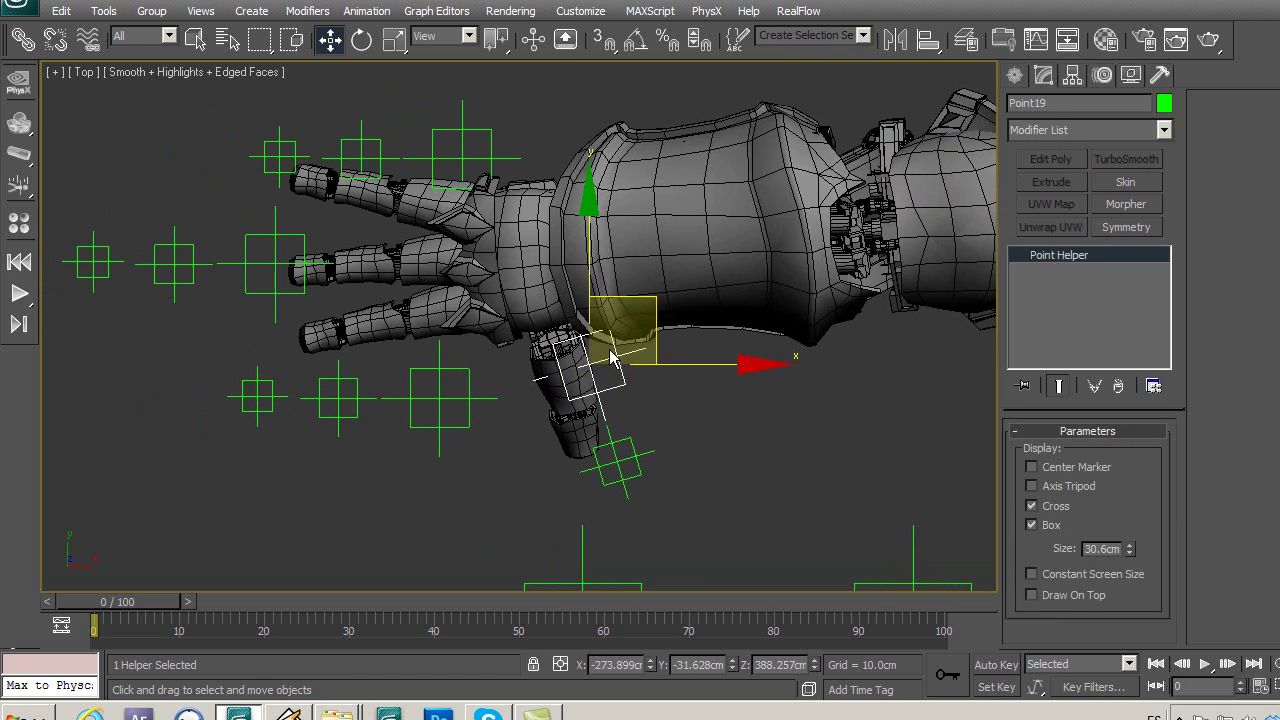
middle_click_drag(656, 360, 624, 365)
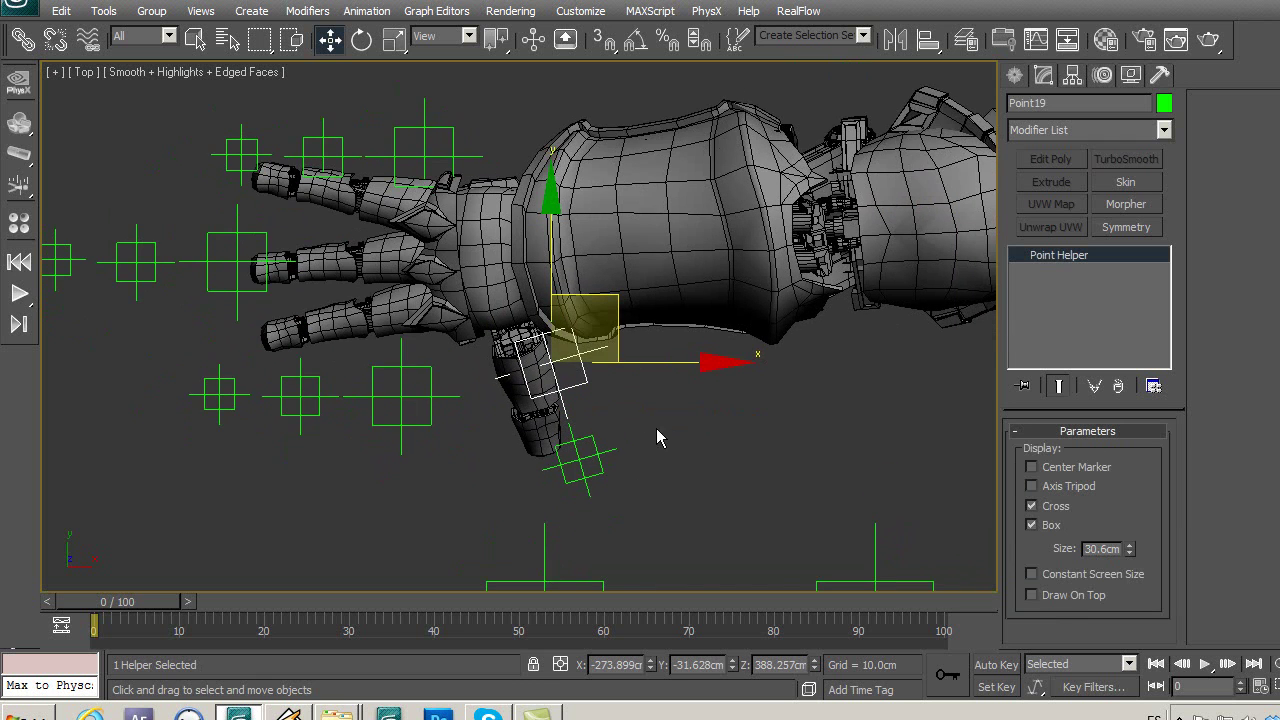
middle_click_drag(657, 437, 594, 352)
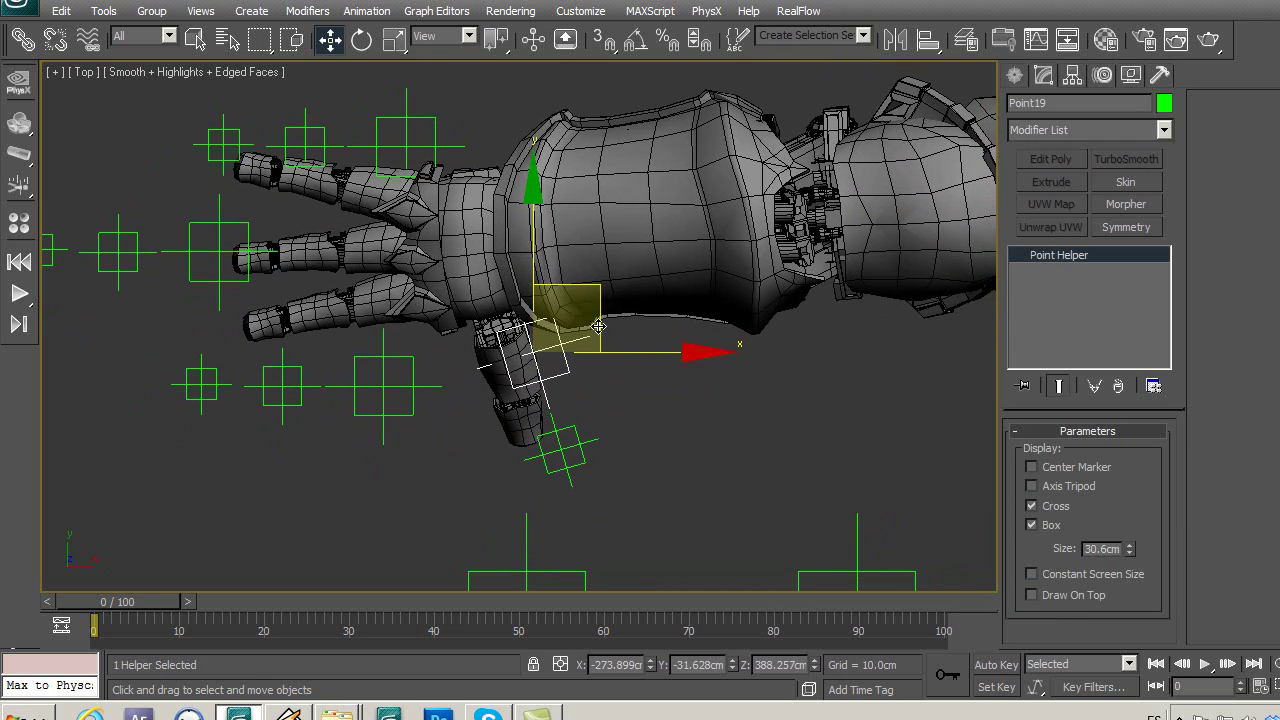
left_click(576, 435, "ctrl")
left_click_drag(632, 353, 641, 352)
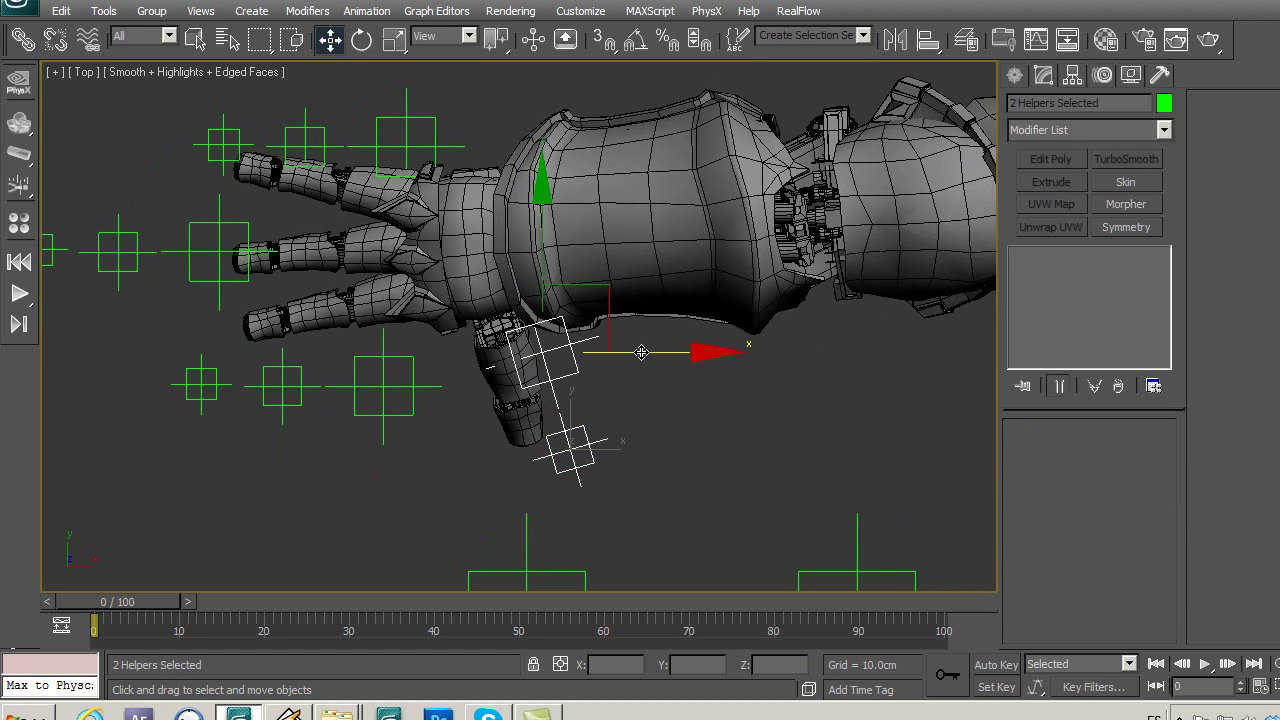
Deselect and frame the whole arm with its helpers.
left_click(697, 407)
scroll(698, 406, "down", 5)
middle_click_drag(698, 406, 480, 386)
mouse_move(629, 343)
middle_mouse_down()
mouse_move(614, 400)
mouse_move(628, 407)
middle_mouse_up()
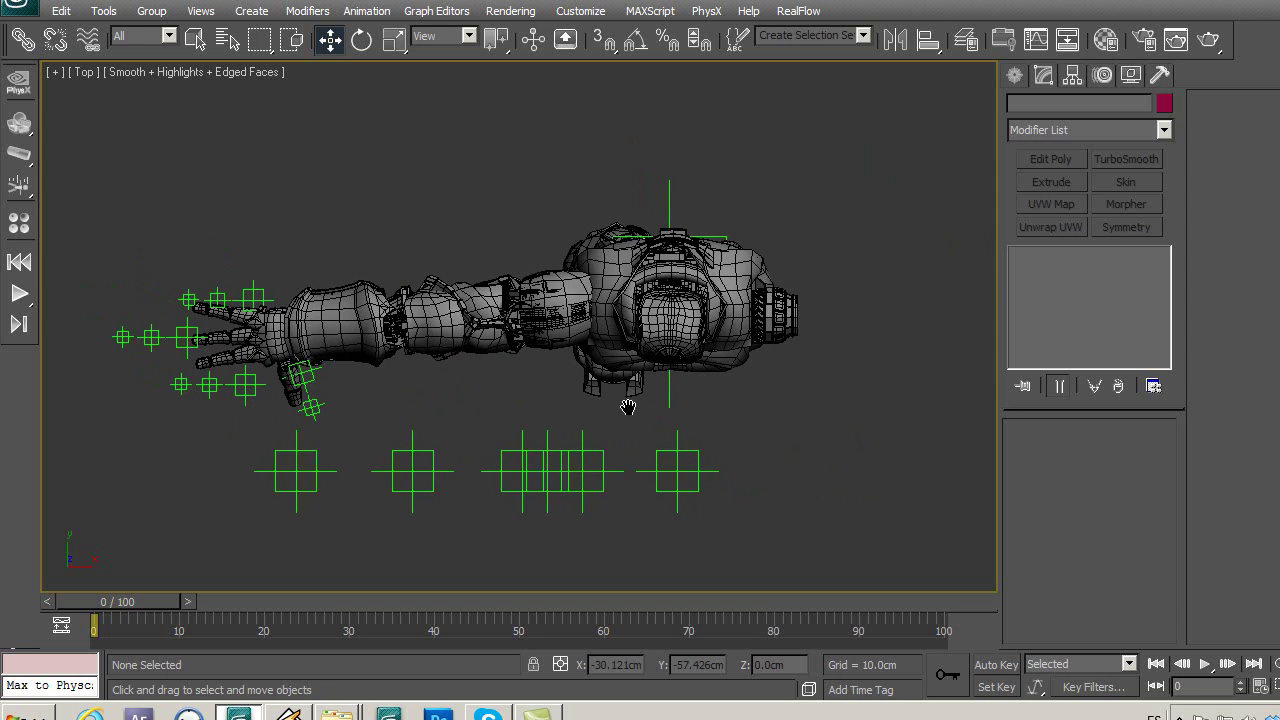
In Front view, select the Cabeza head group plus another head part and isolate them.
key("f")
middle_click_drag(608, 443, 653, 313)
scroll(652, 313, "down", 1)
scroll(580, 277, "down", 2)
scroll(499, 294, "up", 2)
middle_click_drag(400, 270, 460, 309)
scroll(610, 324, "up", 2)
middle_click_drag(610, 324, 470, 379)
scroll(739, 301, "up", 1)
scroll(739, 301, "up", 1)
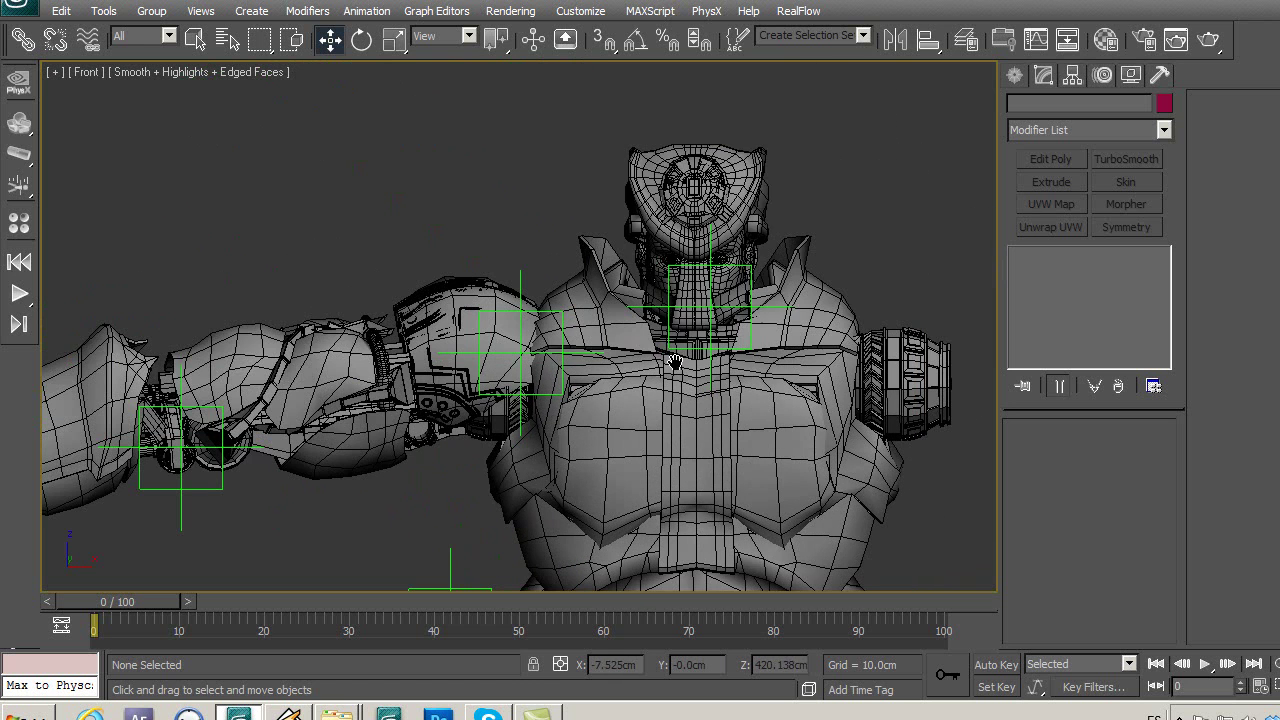
left_click(768, 302)
scroll(700, 340, "up", 1)
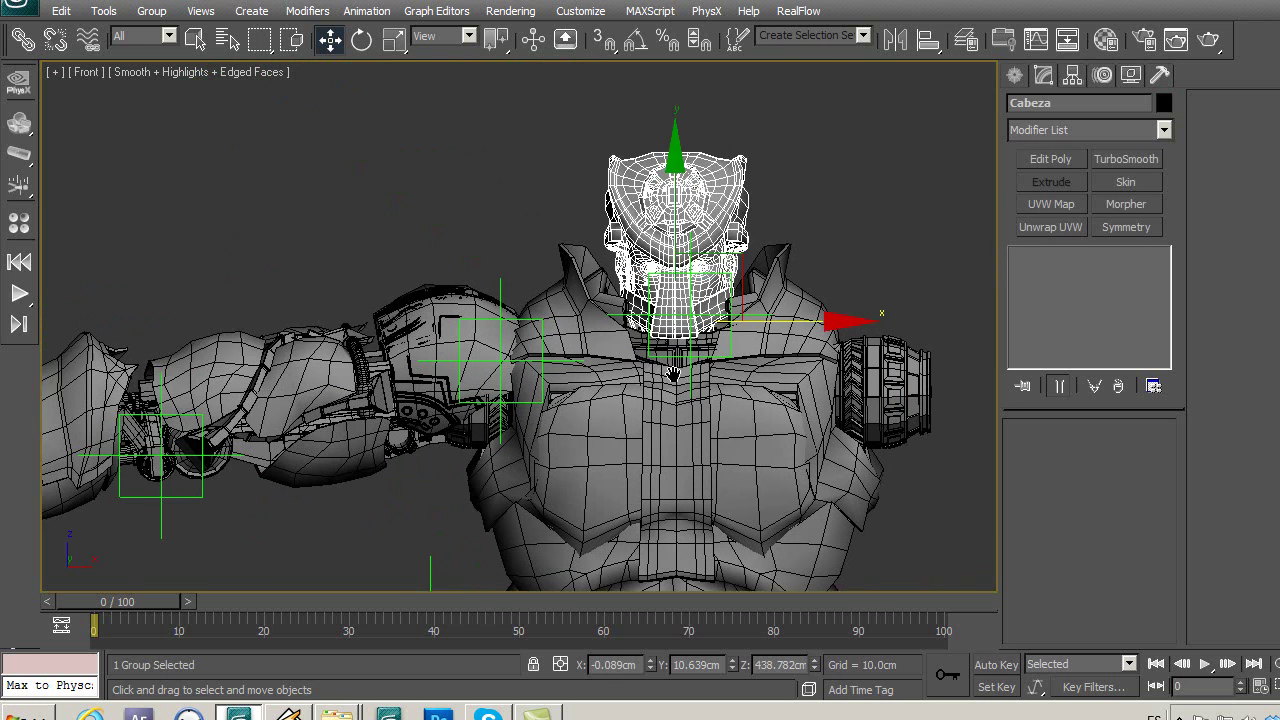
scroll(636, 377, "up", 2)
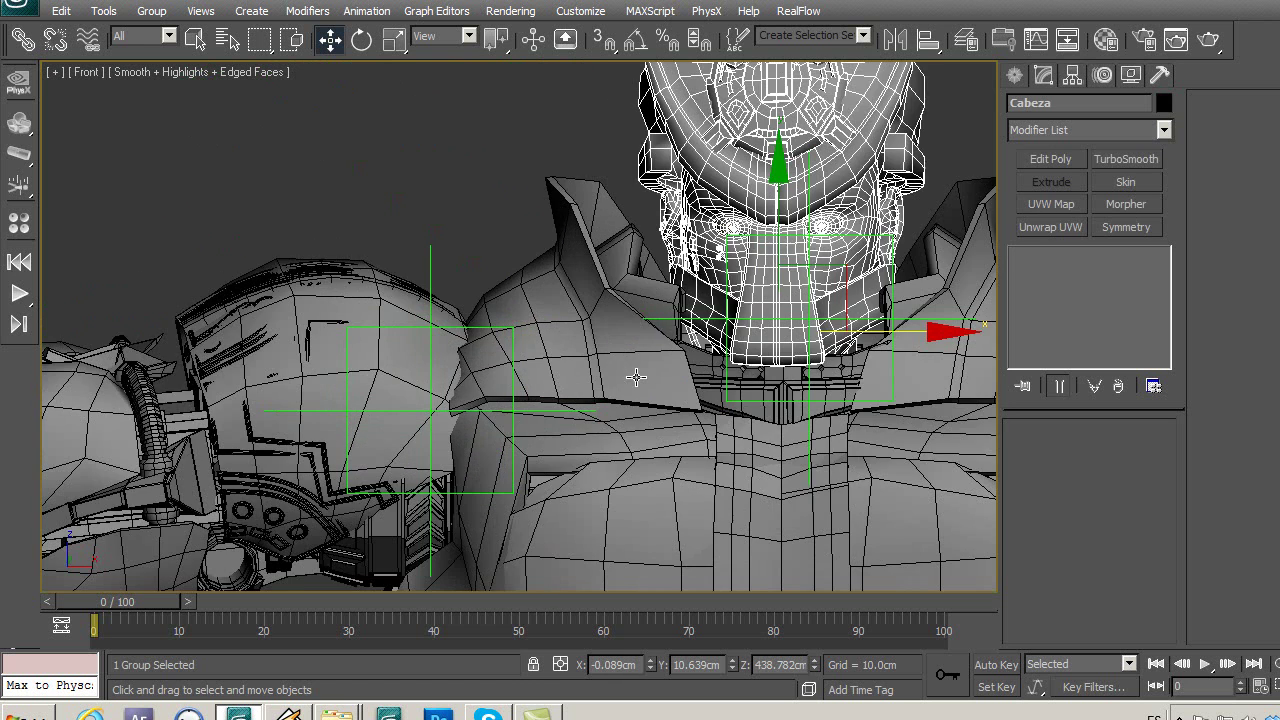
left_click(670, 318, "ctrl")
scroll(687, 372, "down", 2)
key("alt+q")
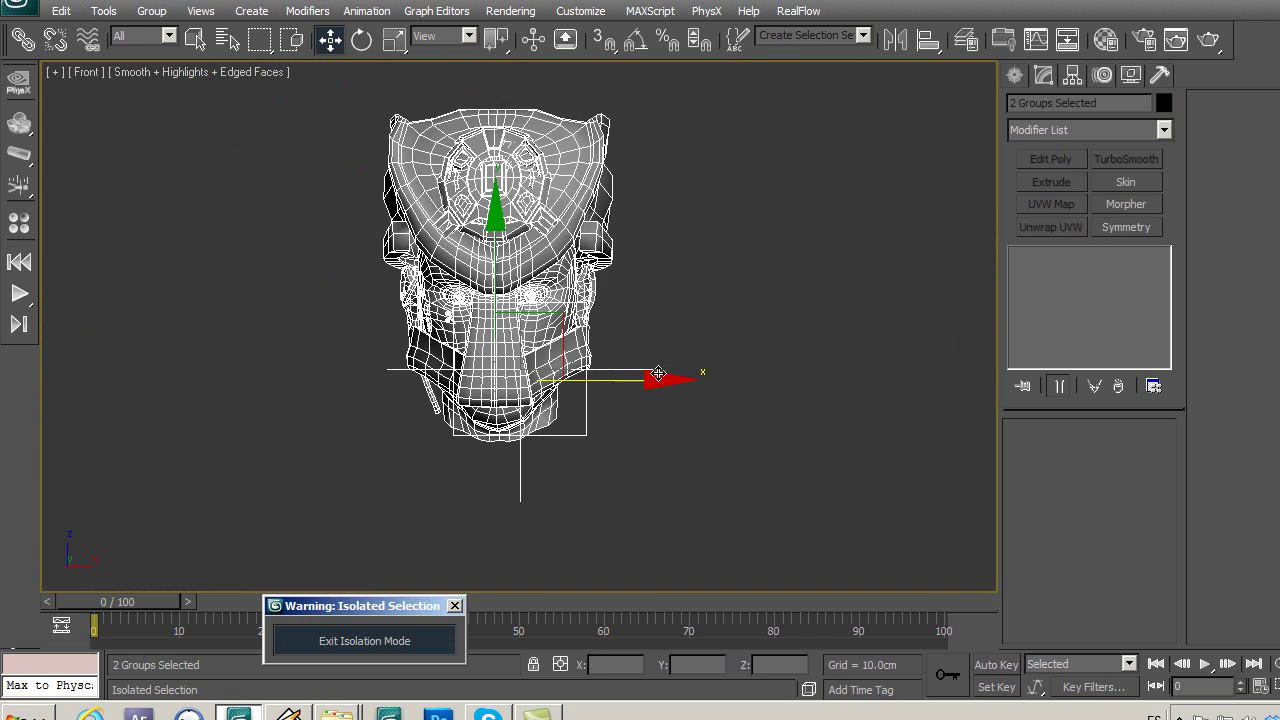
Select the Cabeza group and zoom in close on the isolated head.
left_click(740, 274)
middle_click_drag(543, 370, 713, 330)
left_click(628, 197)
scroll(790, 382, "up", 1)
scroll(700, 370, "up", 1)
scroll(610, 356, "up", 1)
scroll(646, 380, "up", 1)
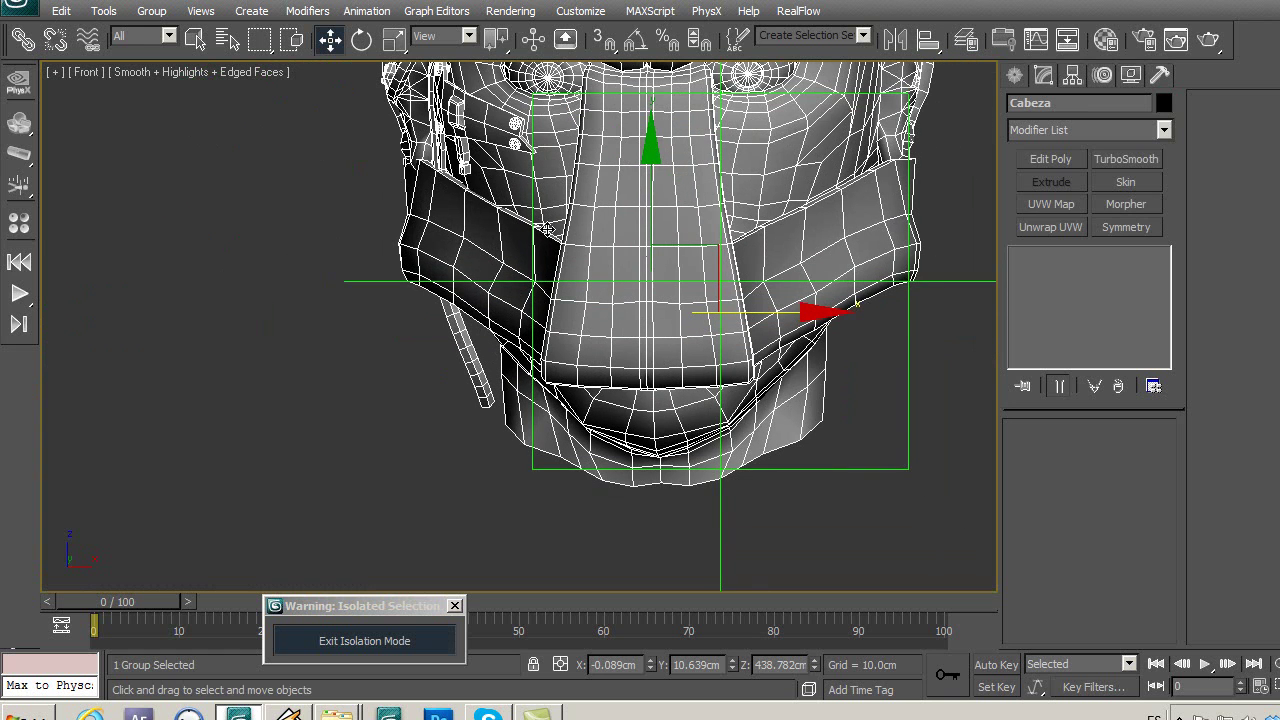
middle_click_drag(646, 372, 635, 397)
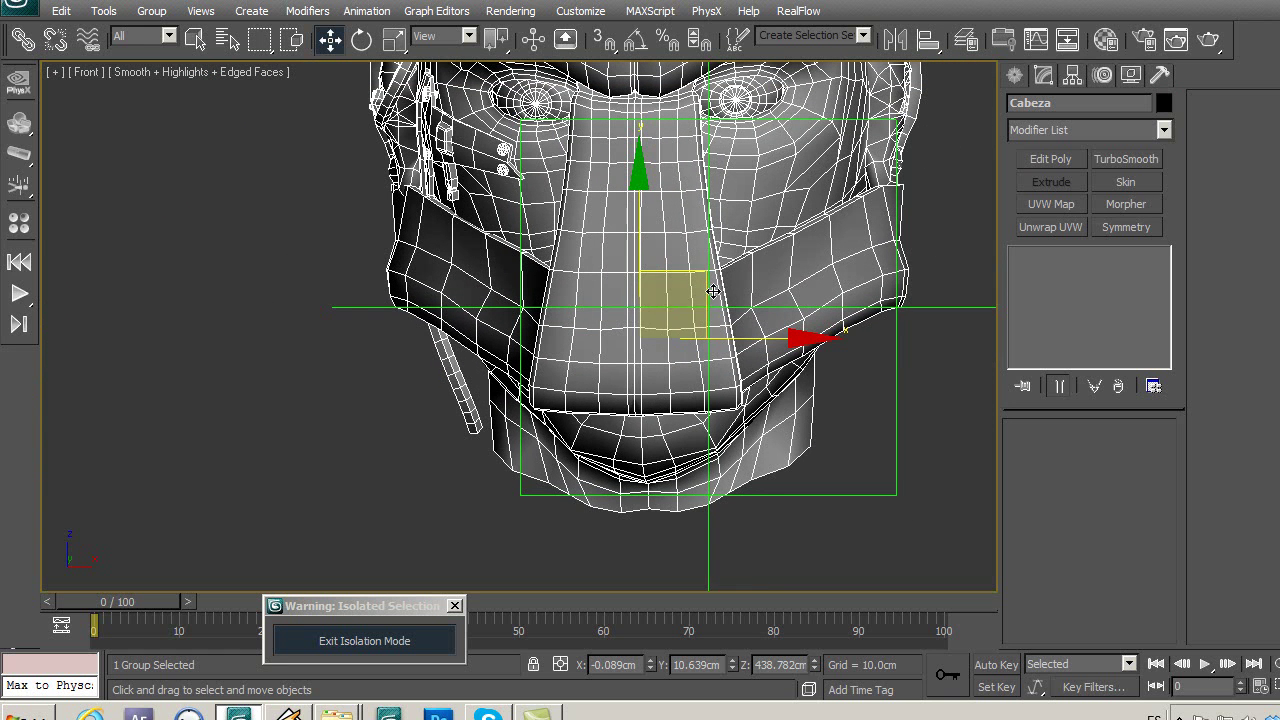
Copy Cabeza's X position value, then select the Point09 helper at the jaw.
middle_click_drag(713, 291, 674, 331)
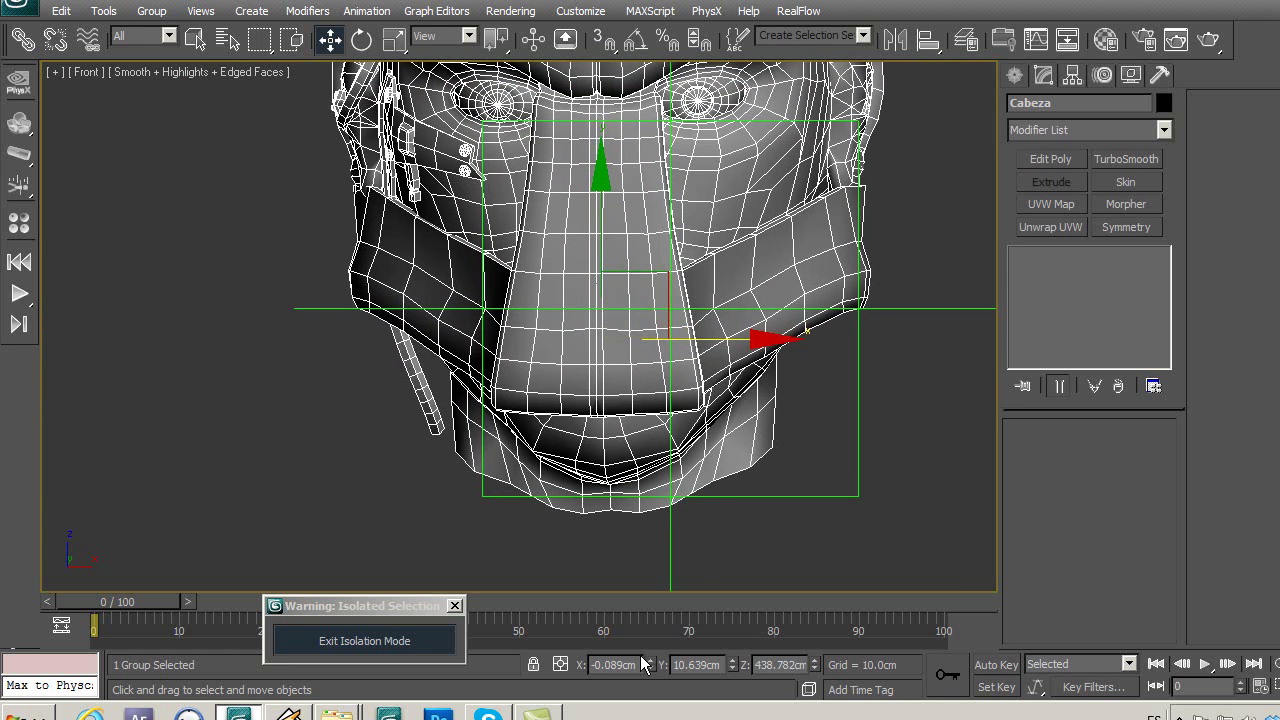
double_click(607, 668)
middle_click_drag(773, 355, 784, 356)
middle_click_drag(720, 220, 696, 317)
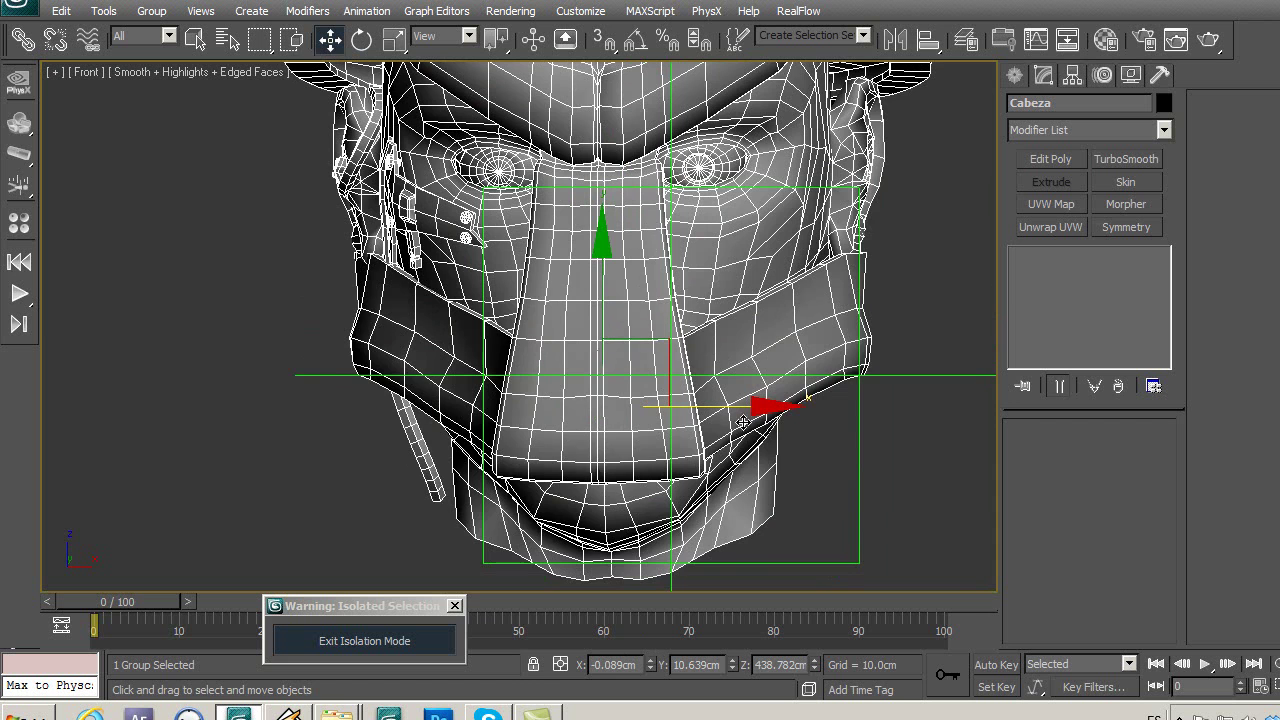
middle_click_drag(577, 281, 586, 368)
scroll(589, 368, "down", 3)
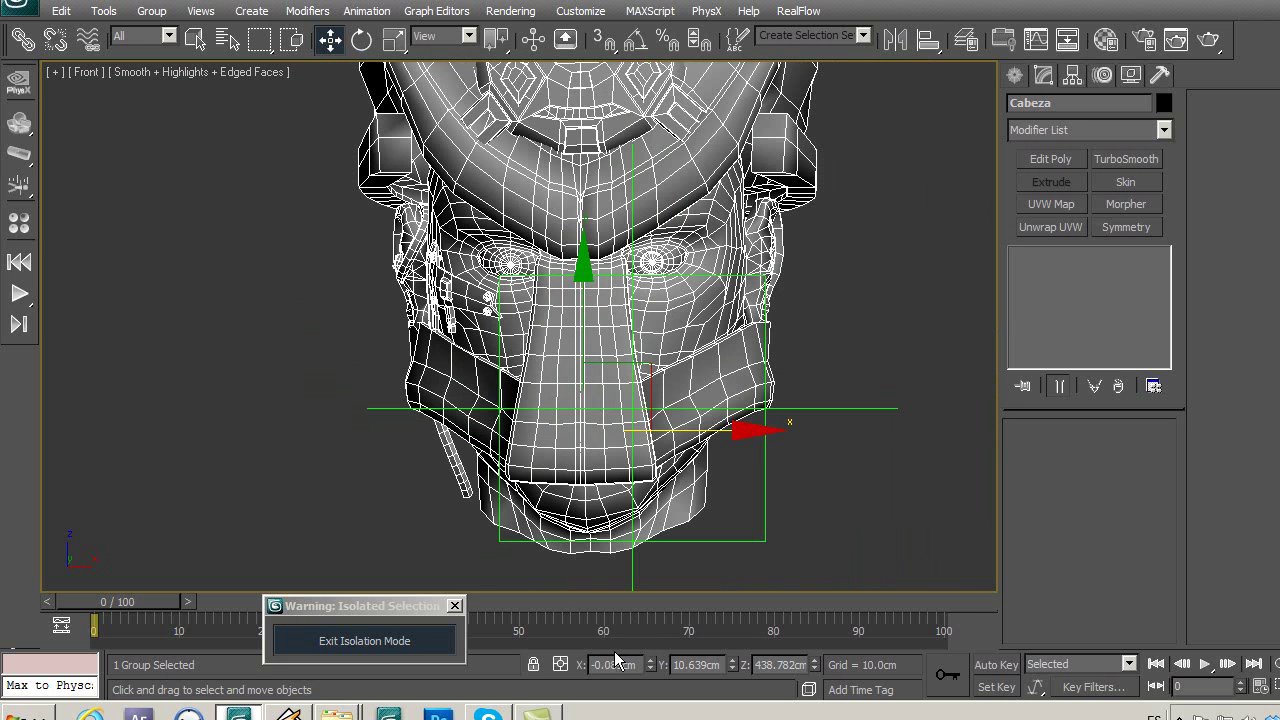
left_click_drag(592, 670, 641, 672)
middle_click_drag(649, 501, 666, 508)
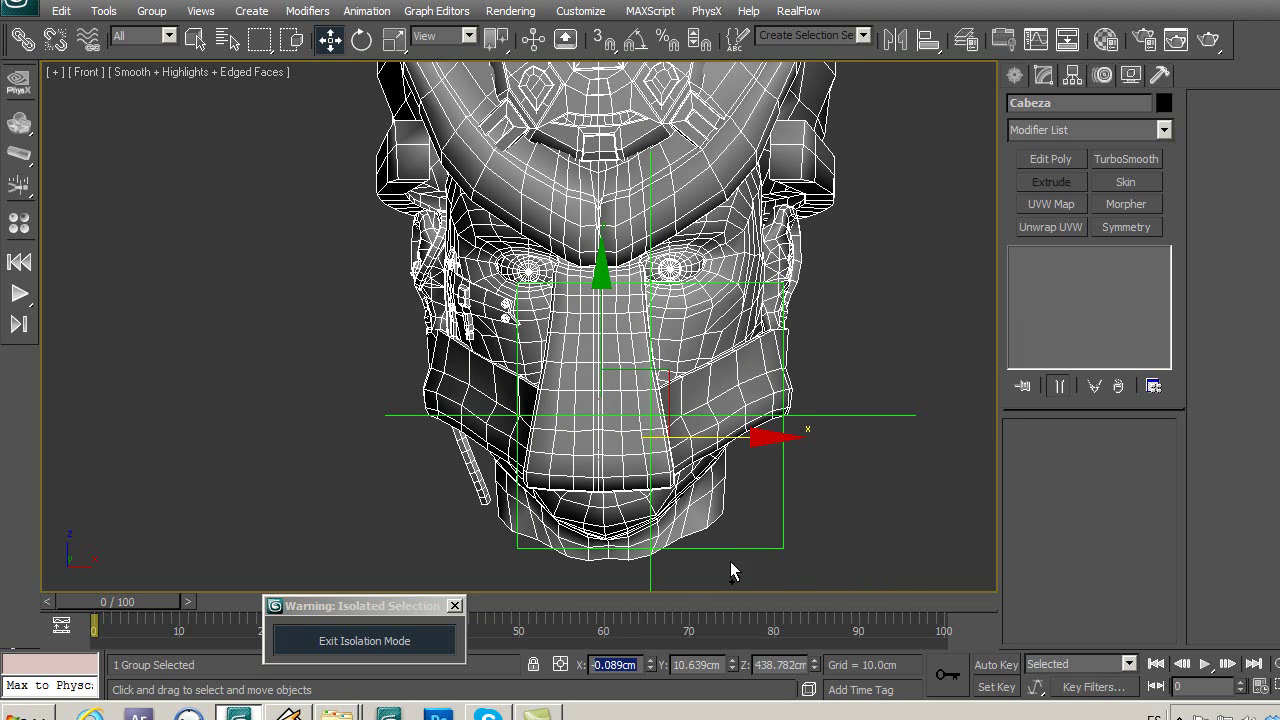
left_click(781, 552)
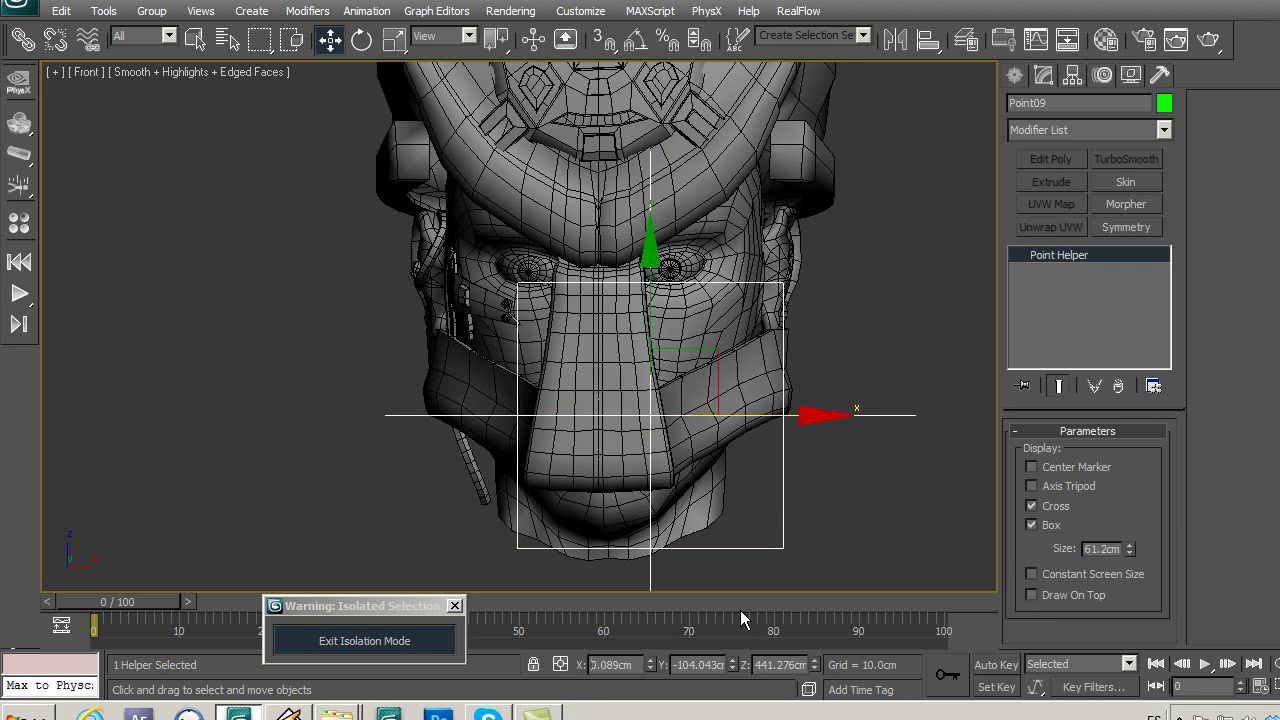
type("-0.089")
Give Point09 Cabeza's X value and Y position 10.639 cm.
key("Return")
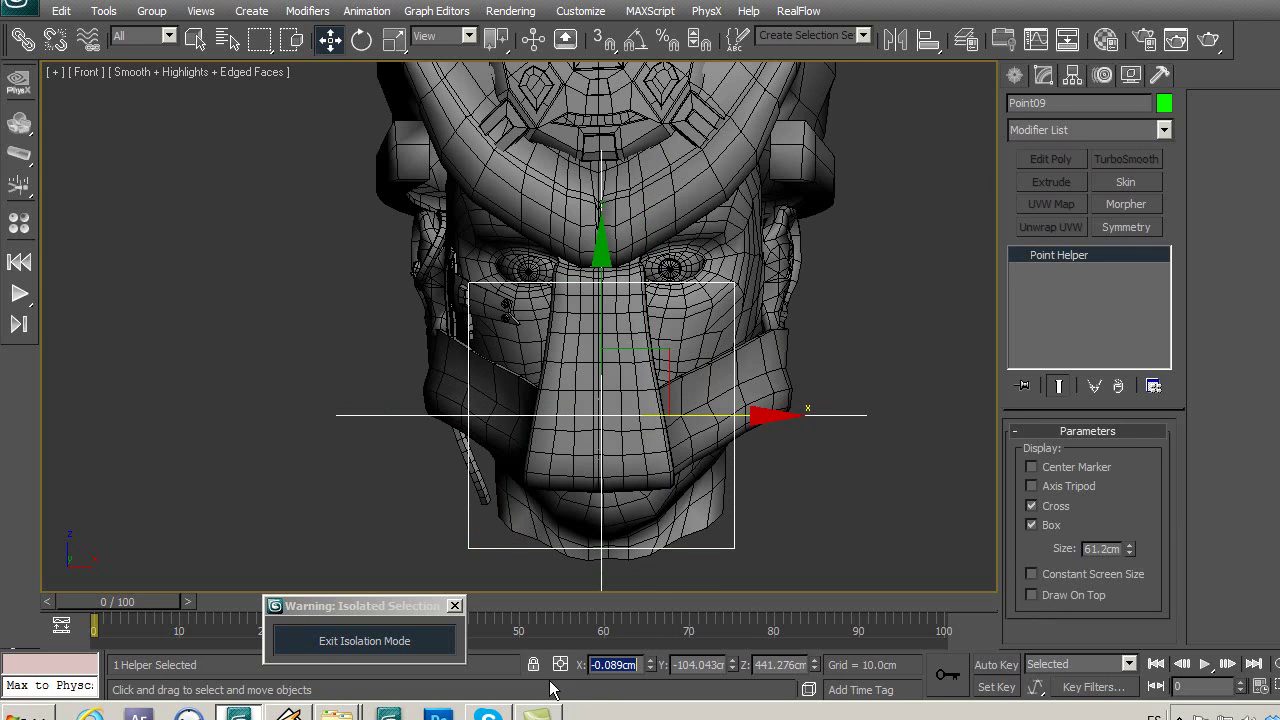
left_click(597, 667)
left_click(597, 668)
left_click(721, 338)
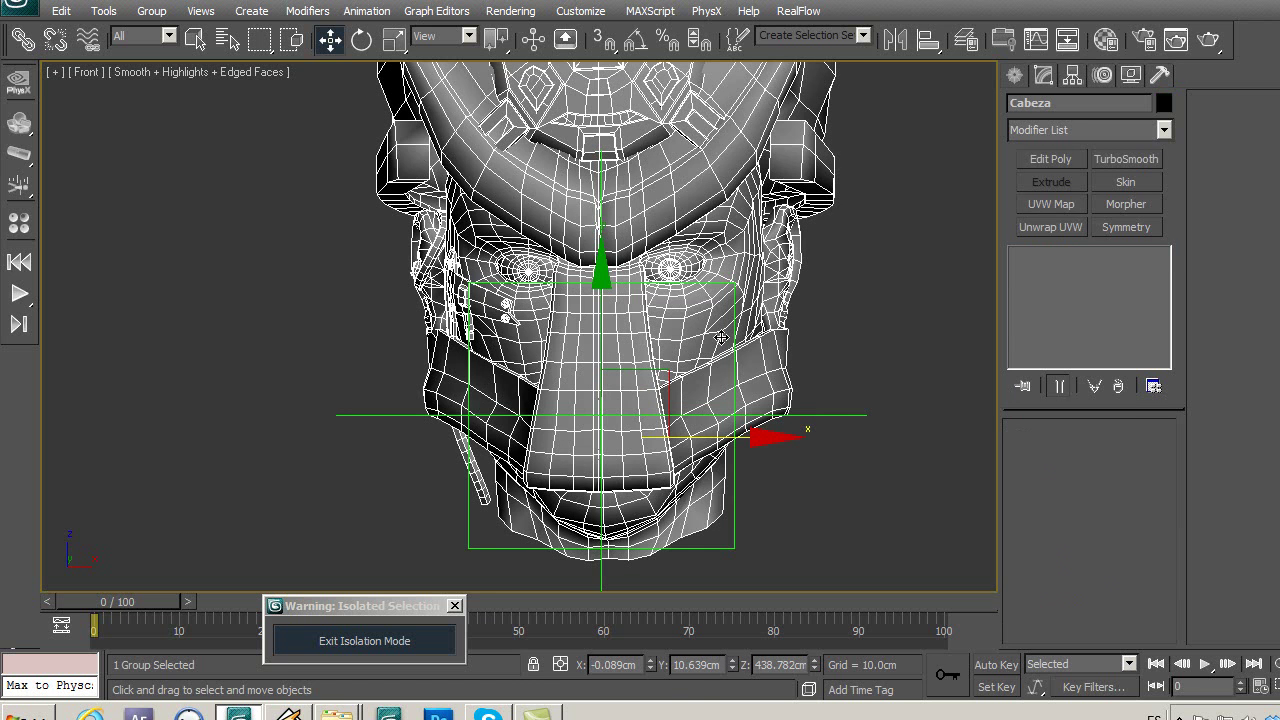
double_click(698, 668)
left_click(739, 535)
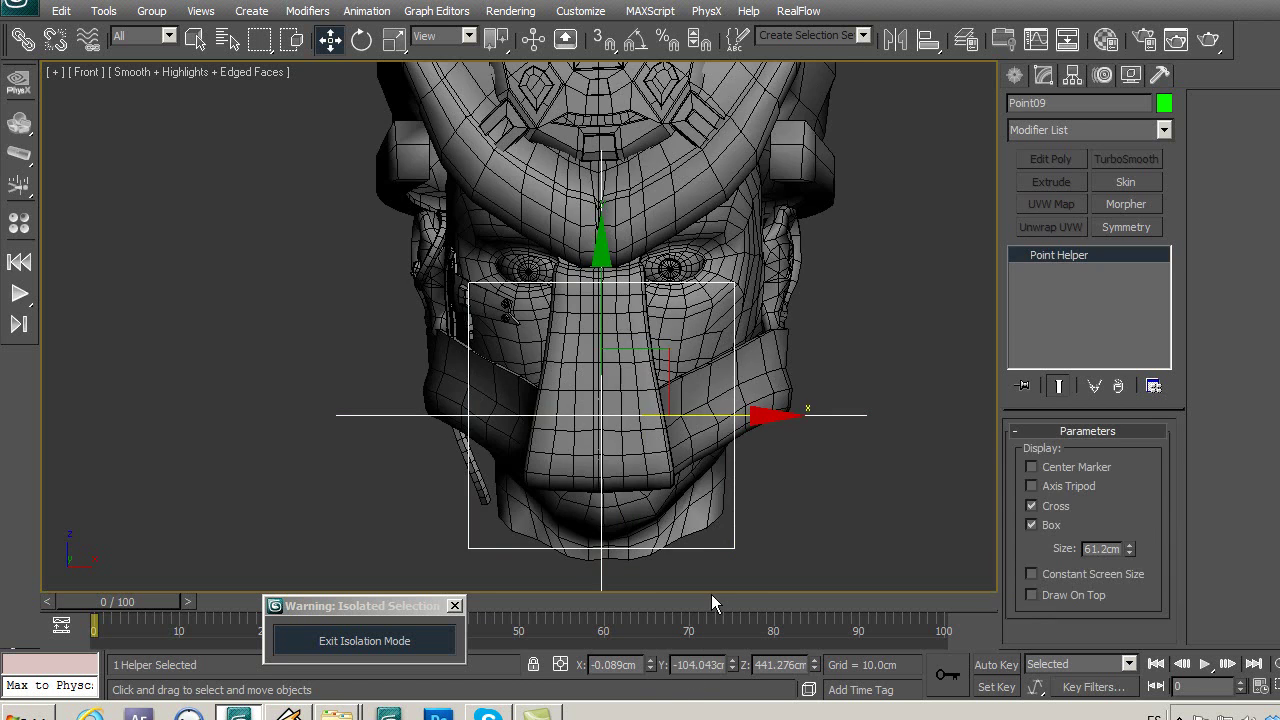
double_click(720, 664)
type("-10.639cm")
key("Home")
key("Delete")
key("Return")
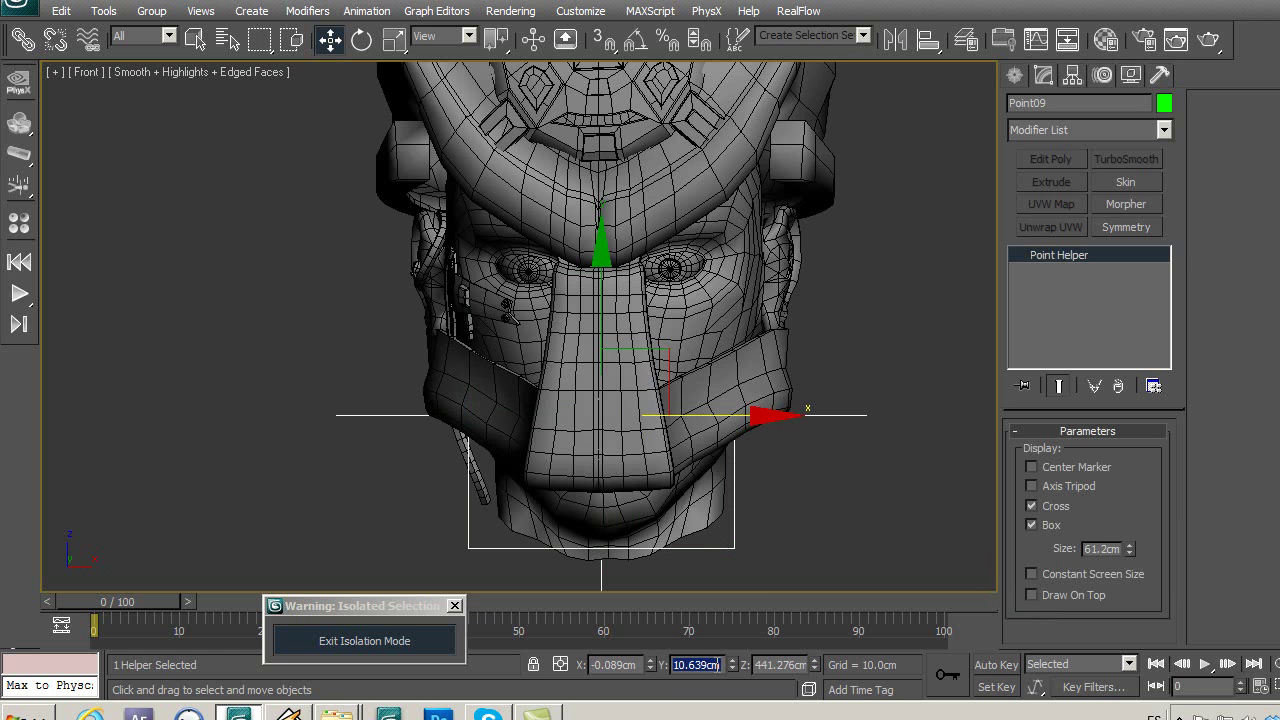
Copy Cabeza's Z position 438.782 cm into Point09, then reselect Cabeza.
left_click(697, 457)
double_click(787, 664)
key("ctrl+c")
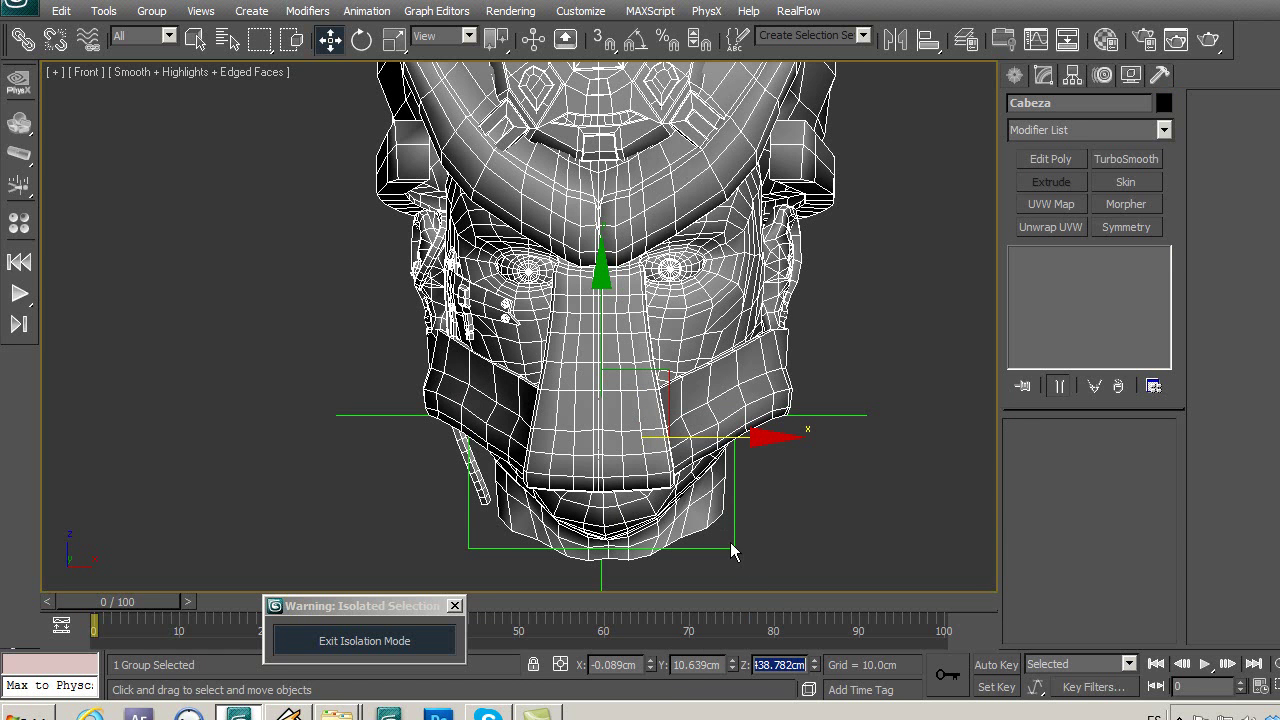
left_click(730, 542)
double_click(780, 664)
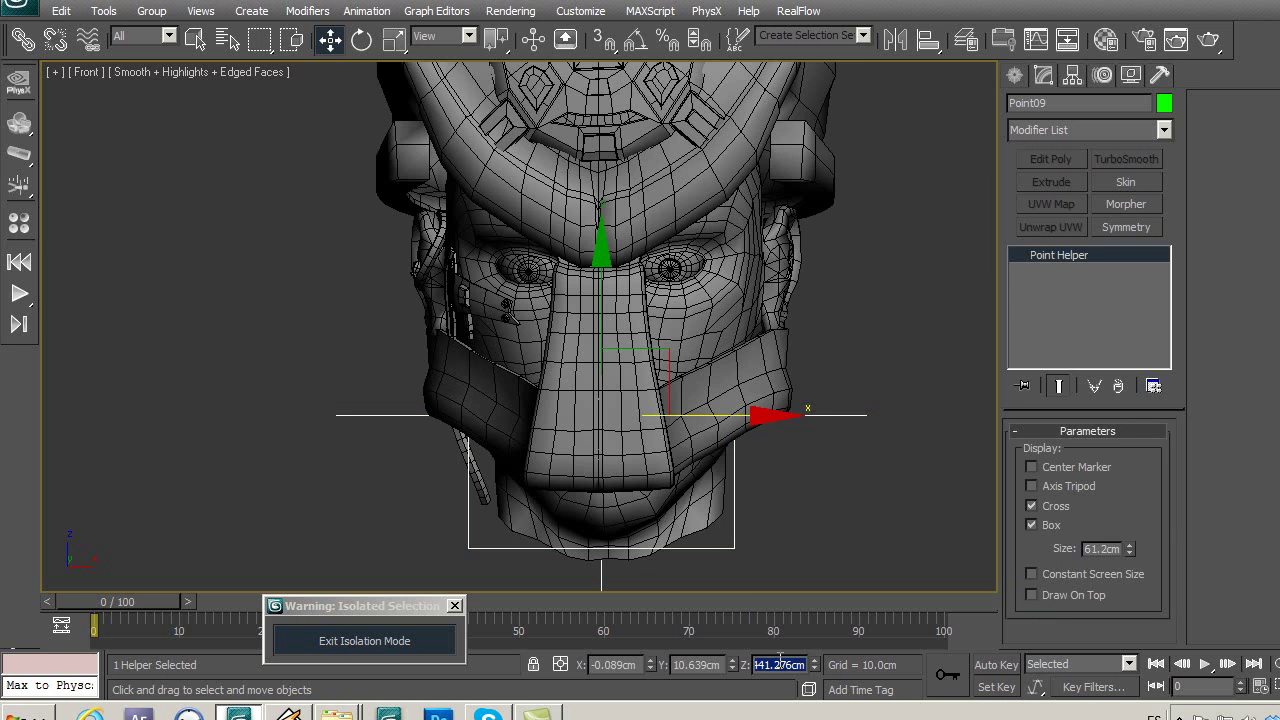
key("ctrl+v")
key("Return")
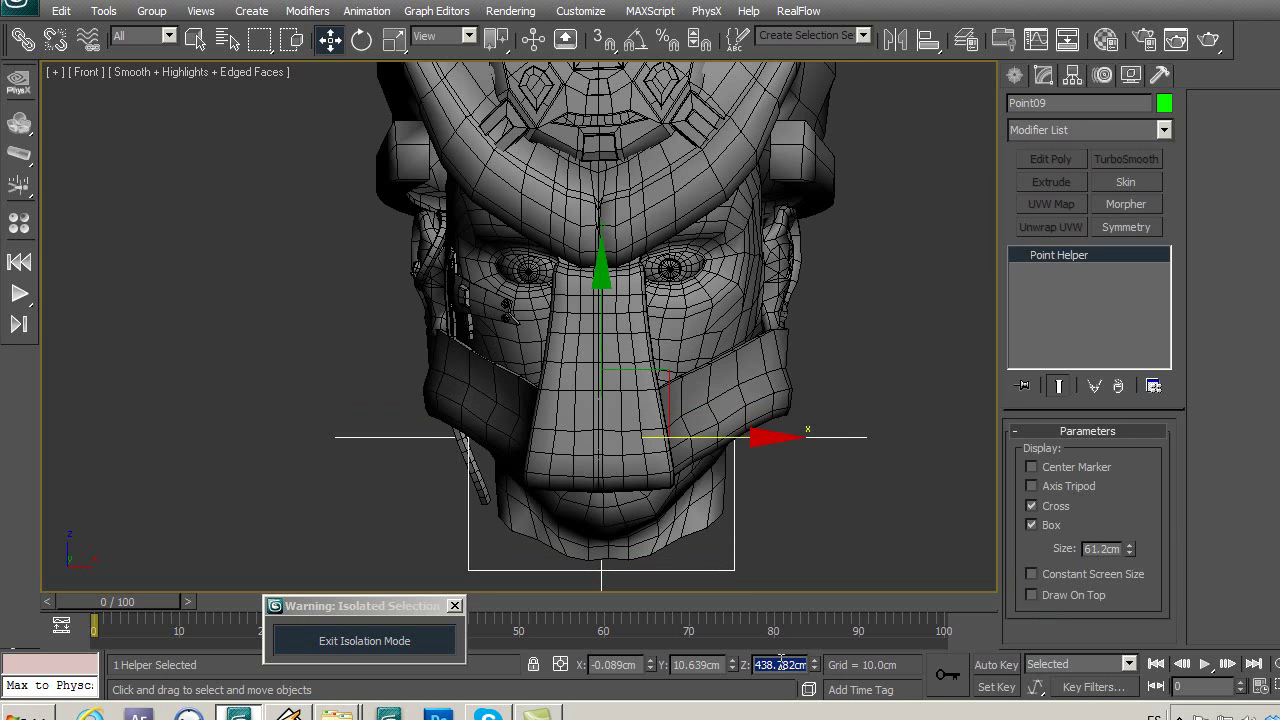
mouse_move(643, 457)
middle_mouse_down()
mouse_move(631, 423)
mouse_move(650, 386)
middle_mouse_up()
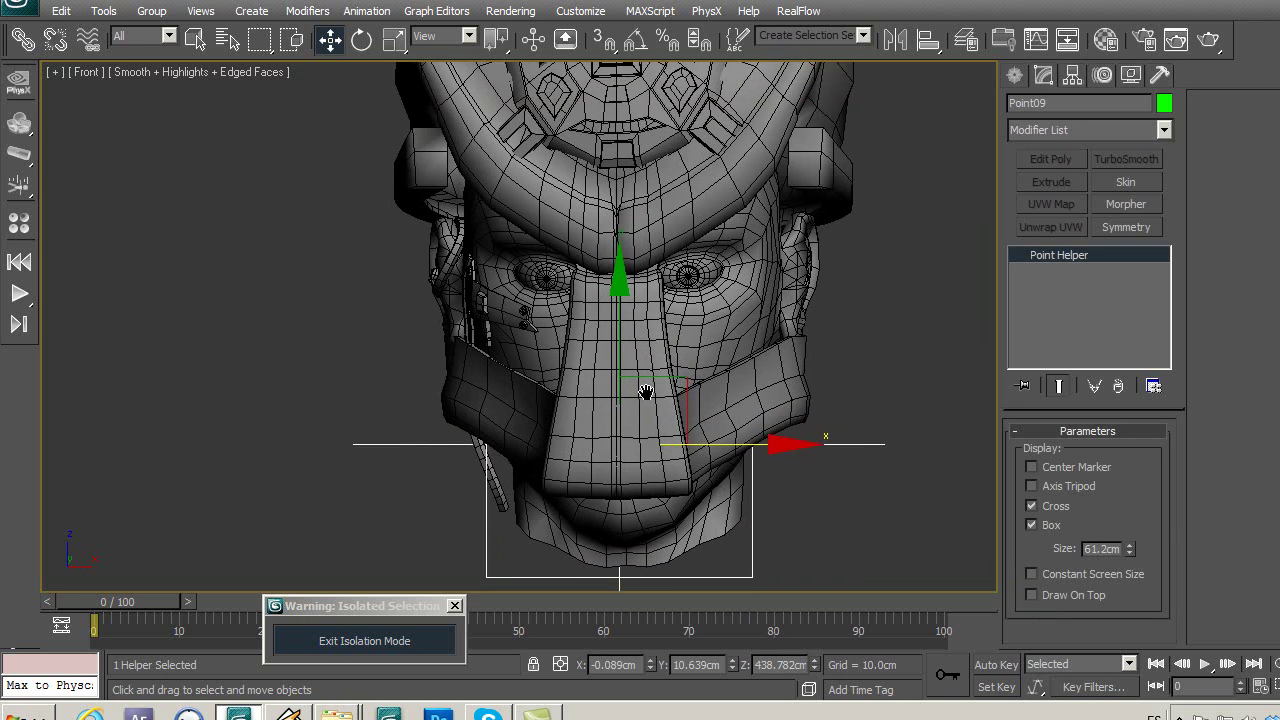
left_click(748, 348)
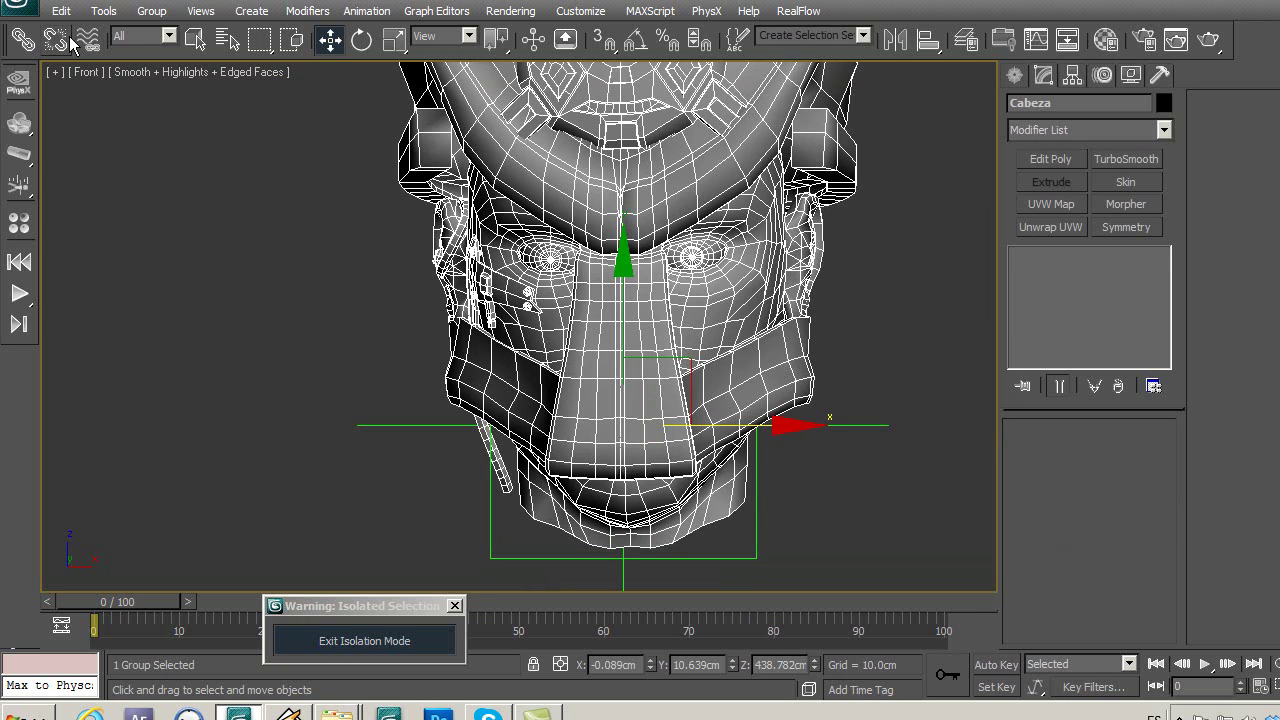
Use Select and Link to make Point09 the parent of the Cabeza head group.
left_click(25, 40)
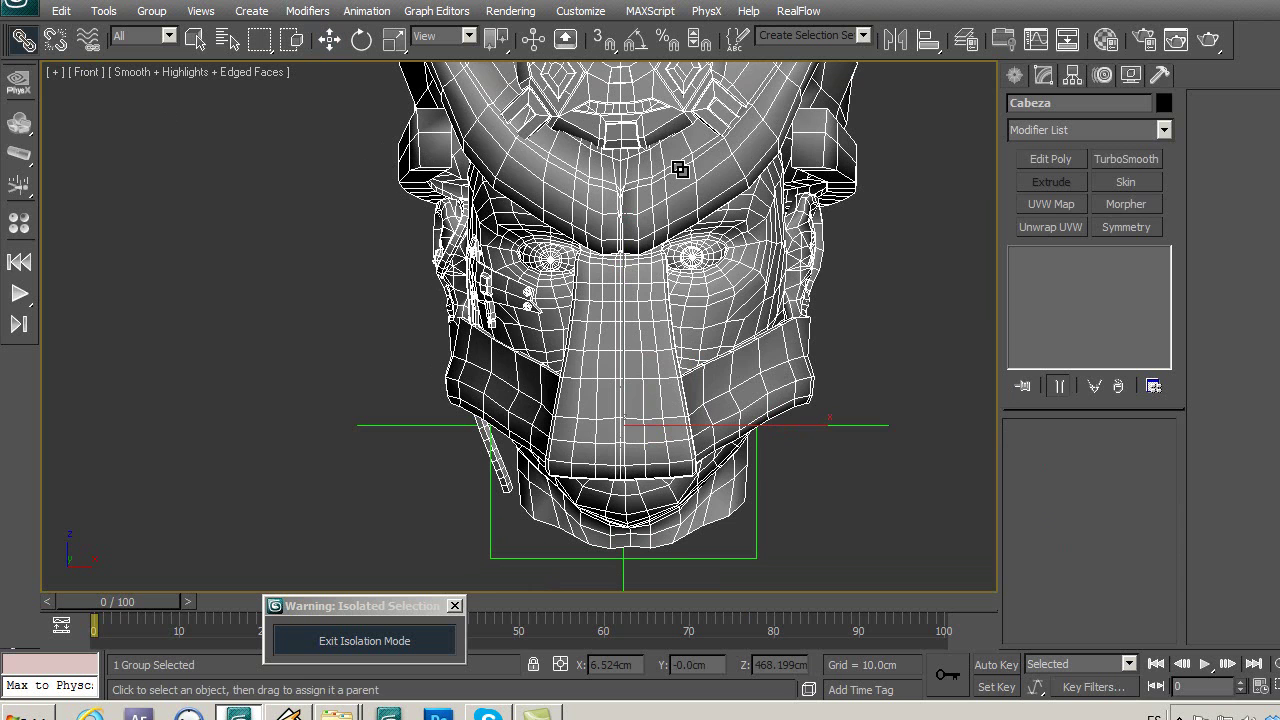
mouse_move(680, 169)
left_mouse_down()
mouse_move(781, 543)
mouse_move(888, 566)
left_mouse_up()
left_click(20, 40)
mouse_move(727, 328)
left_mouse_down()
mouse_move(768, 549)
mouse_move(750, 559)
left_mouse_up()
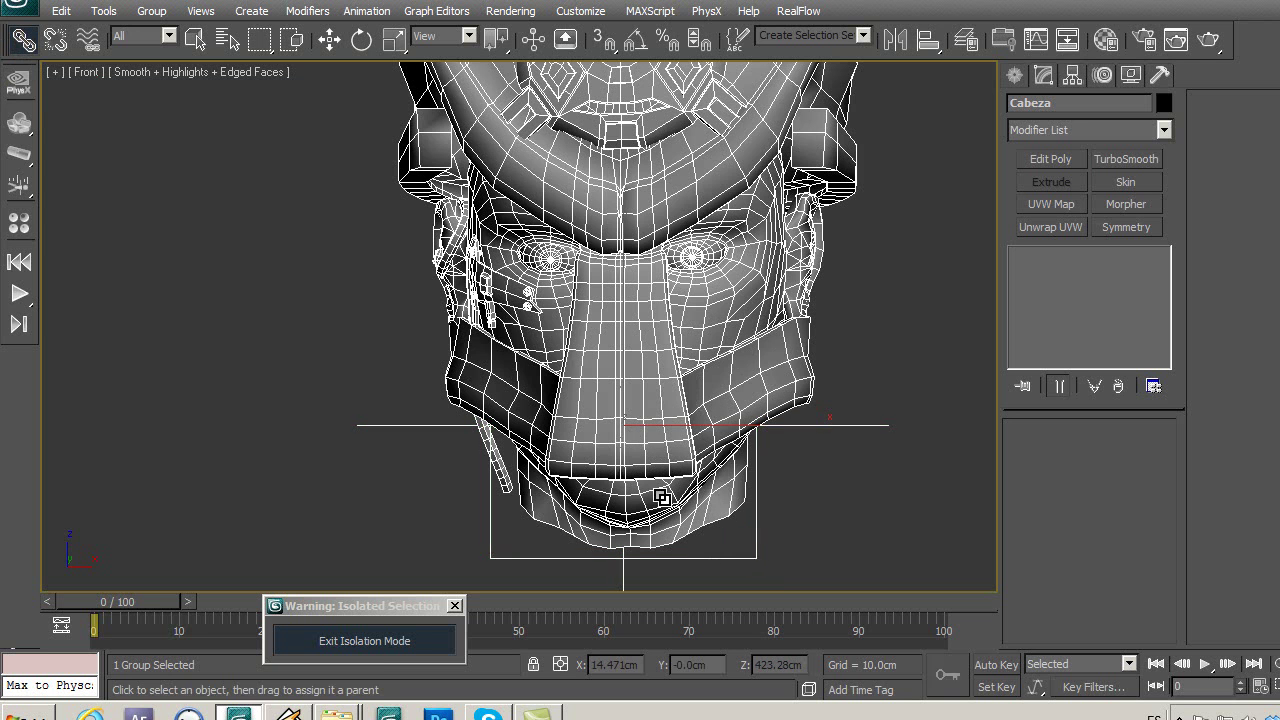
left_click(342, 45)
Move and rotate Point09 to confirm the linked Cabeza head follows it.
left_click(750, 558)
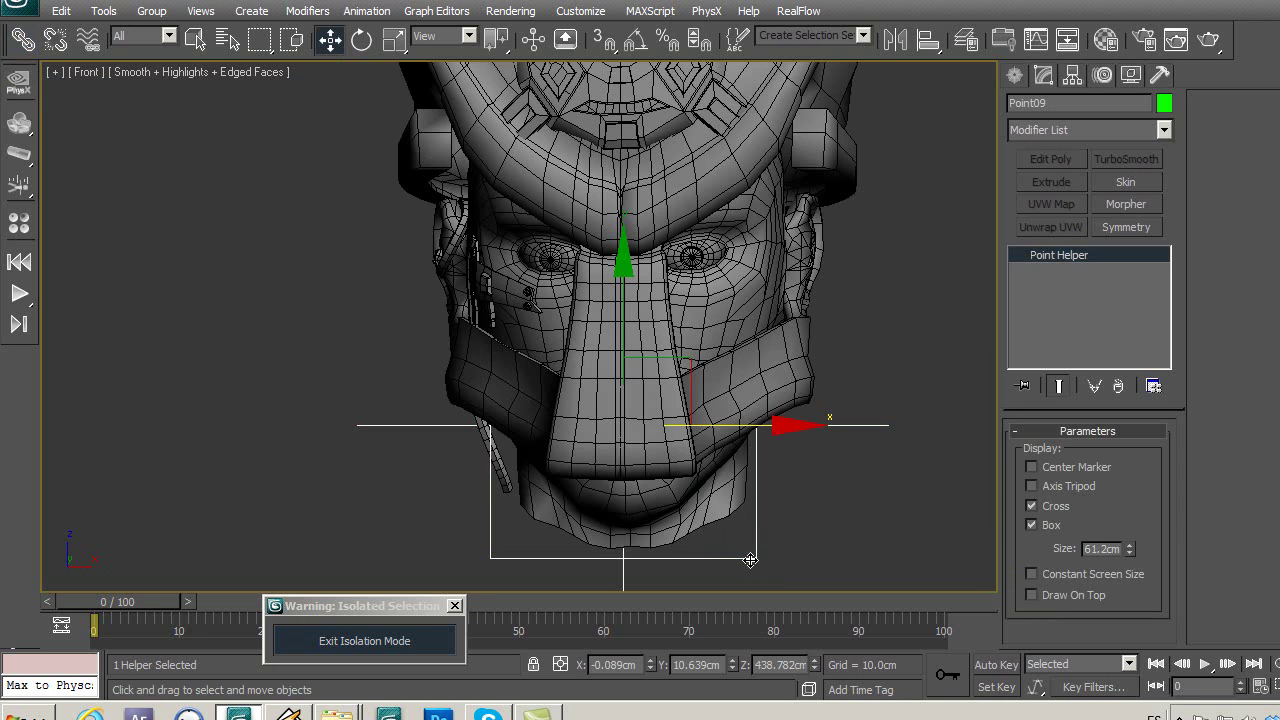
mouse_move(700, 365)
left_mouse_down()
mouse_move(658, 326)
mouse_move(691, 362)
mouse_move(637, 400)
mouse_move(514, 329)
mouse_move(605, 383)
left_mouse_up()
left_click(361, 39)
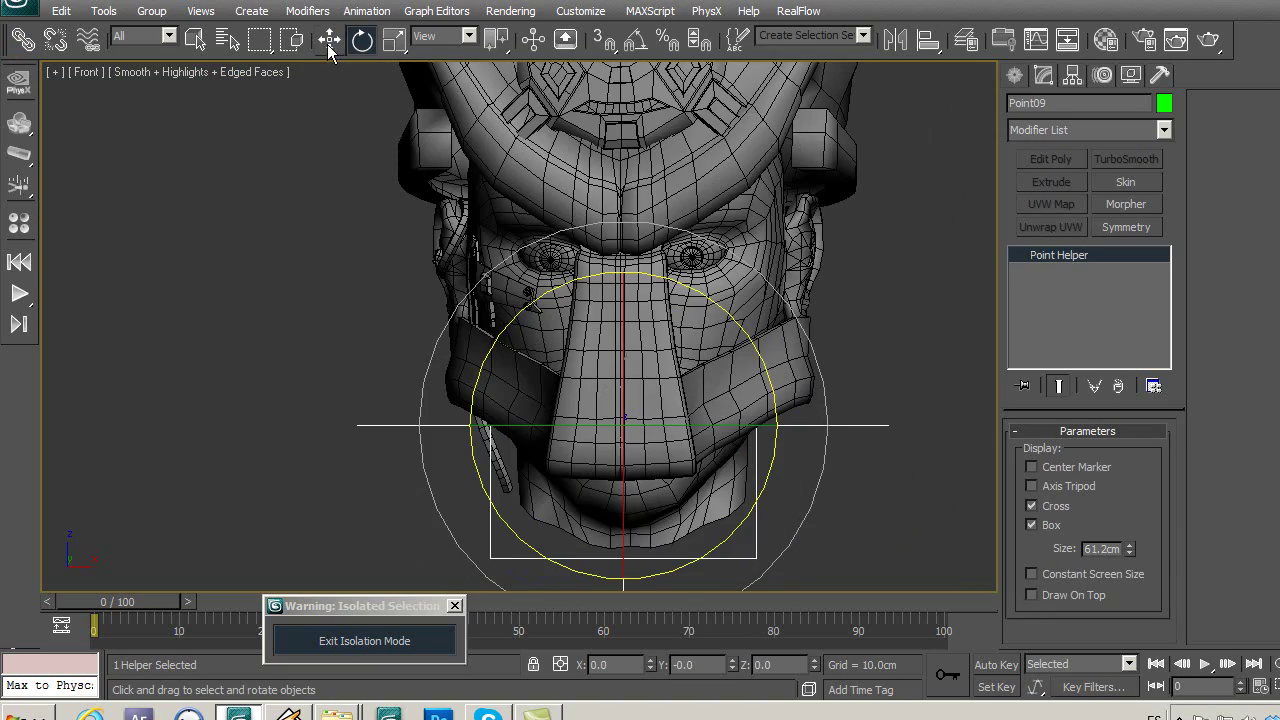
left_click(329, 48)
Reselect the Cabeza head group, recentre the view on it, and open the Group menu.
left_click(312, 335)
scroll(494, 334, "down", 2)
mouse_move(494, 334)
middle_mouse_down()
mouse_move(529, 330)
mouse_move(531, 270)
middle_mouse_up()
scroll(614, 409, "up", 4)
left_click(621, 417)
middle_click_drag(621, 417, 530, 462)
scroll(560, 290, "down", 2)
middle_click_drag(637, 346, 655, 404)
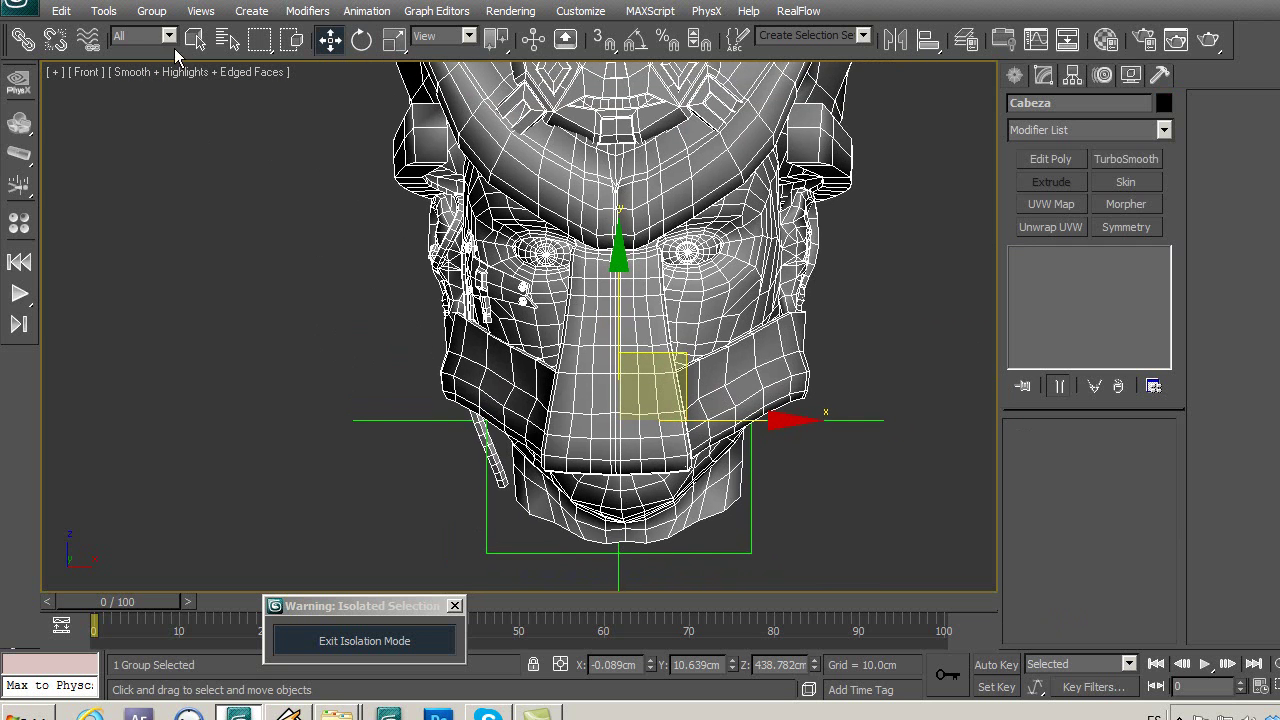
left_click(151, 12)
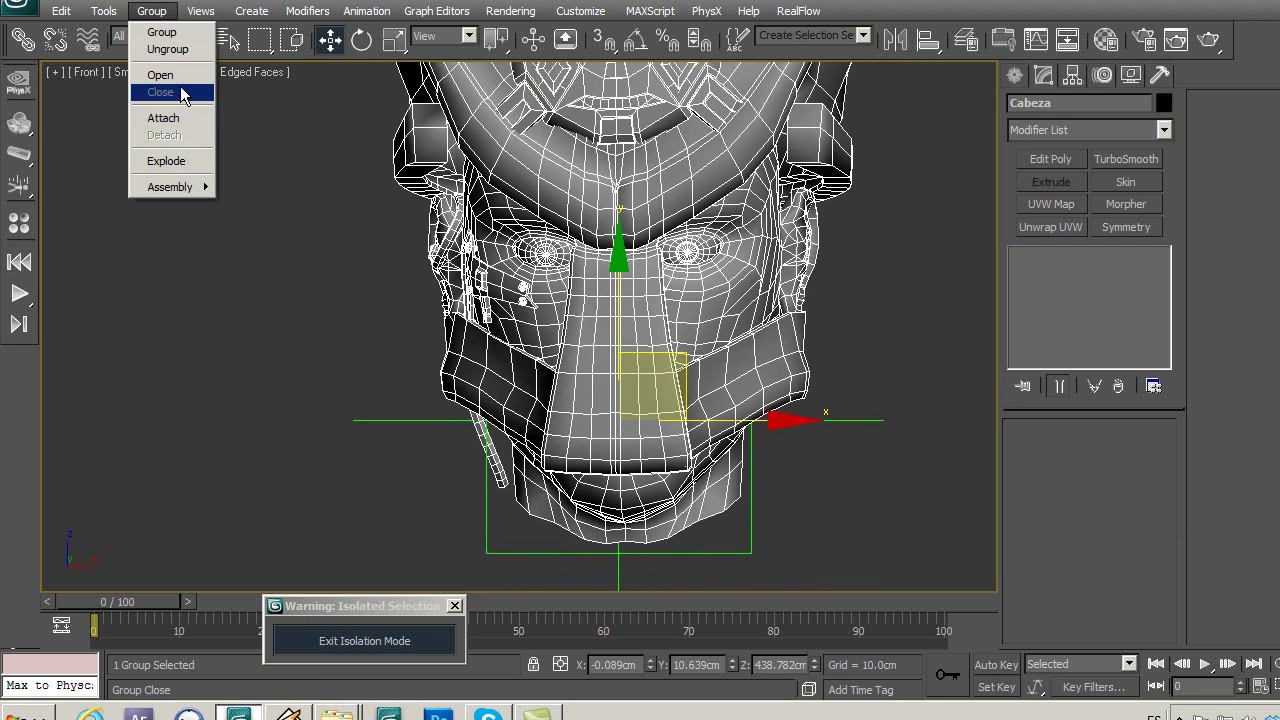
Ungroup the Cabeza head group and select Point09.
left_click(163, 46)
left_click(299, 316)
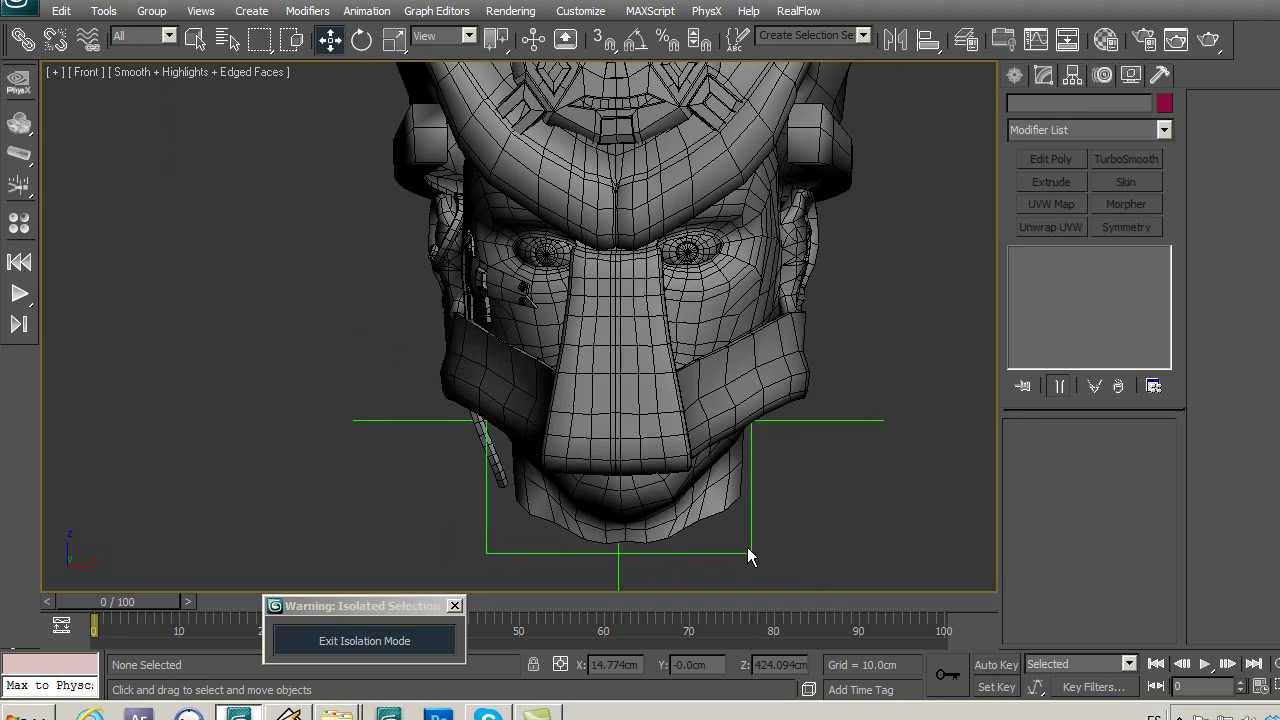
left_click(749, 548)
mouse_move(687, 373)
middle_mouse_down()
mouse_move(649, 399)
mouse_move(511, 386)
mouse_move(686, 359)
middle_mouse_up()
Select the half-head mesh cabesa la mitad, collapse its Editable Poly levels, then reselect Point09.
left_click(643, 408)
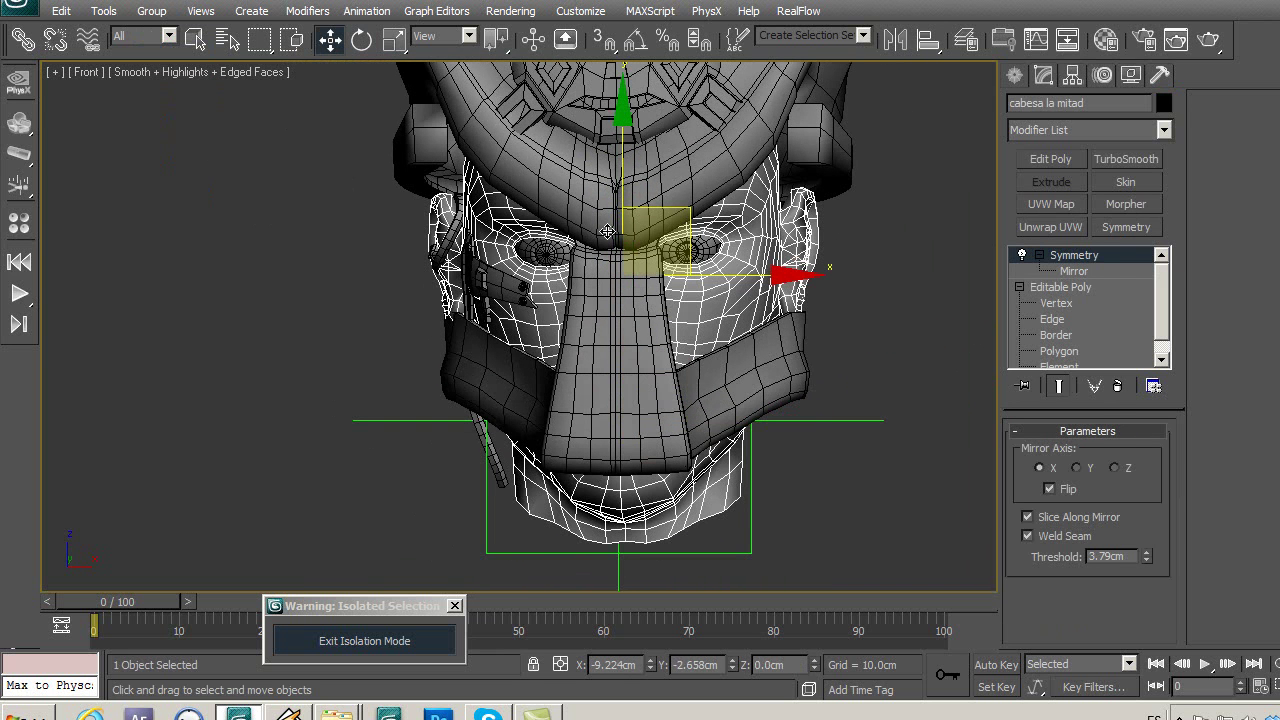
left_click(1018, 287)
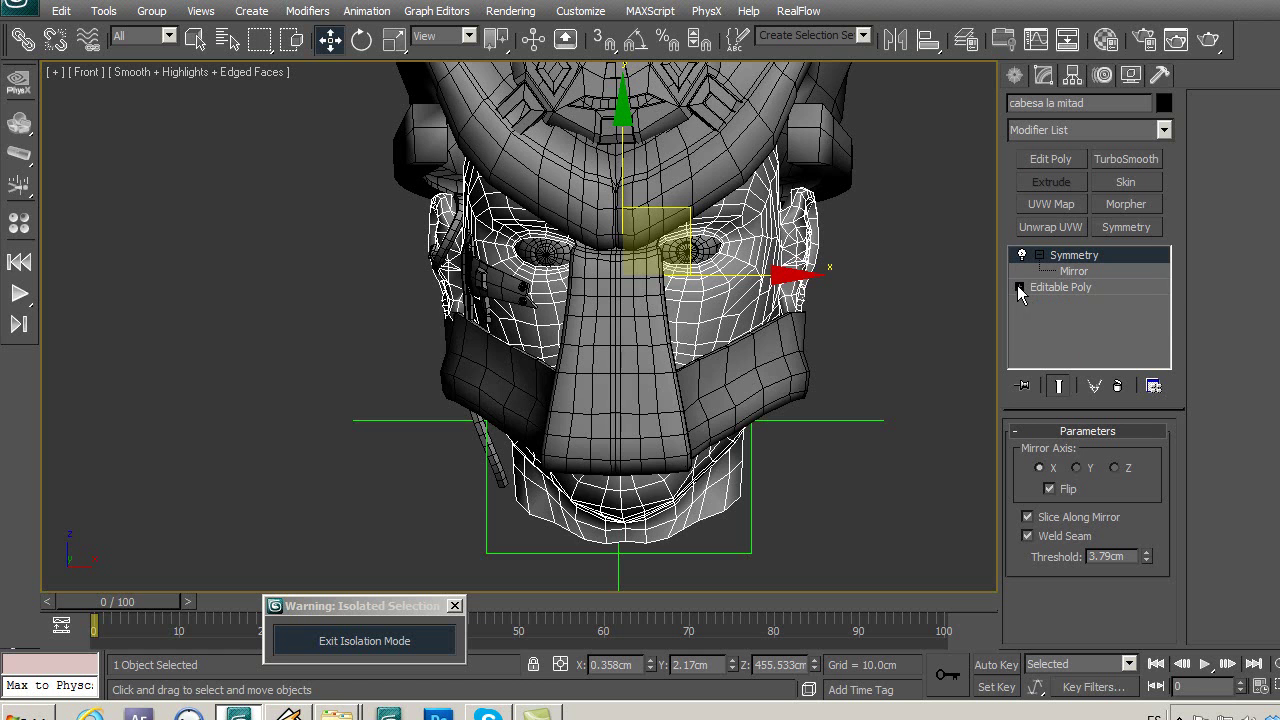
mouse_move(788, 296)
middle_mouse_down()
mouse_move(758, 290)
mouse_move(758, 318)
middle_mouse_up()
scroll(811, 302, "up", 2)
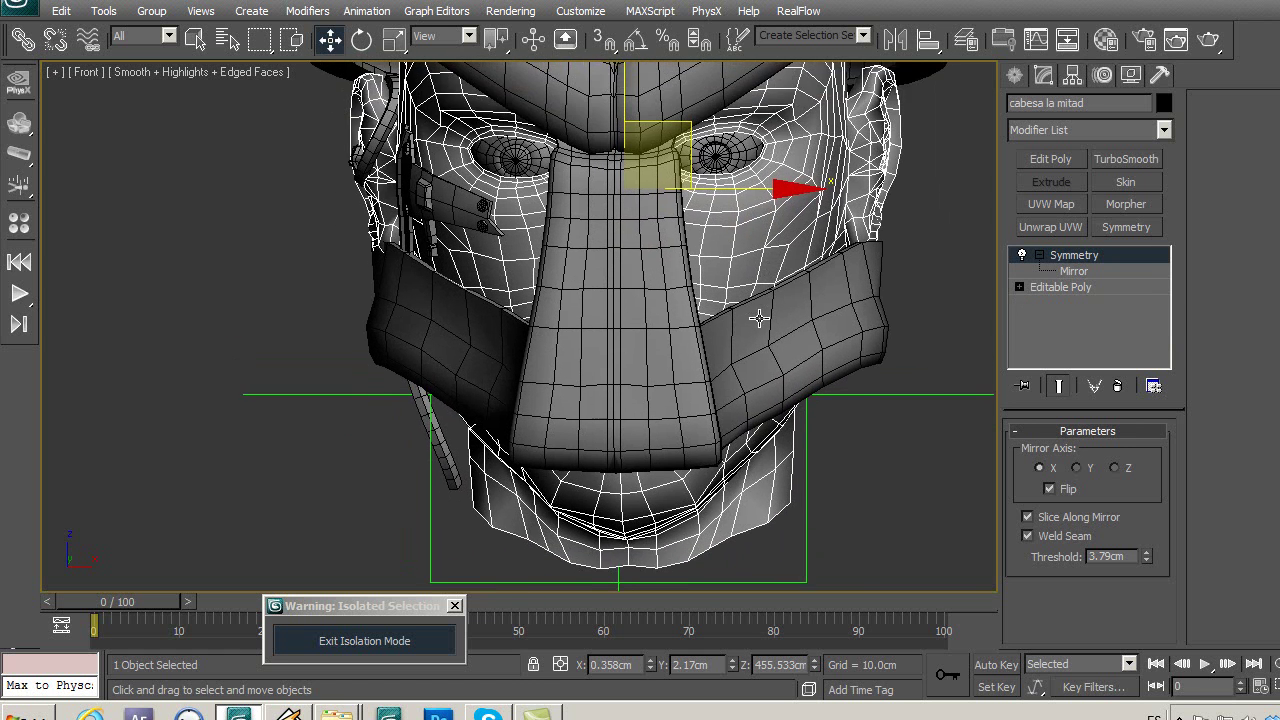
scroll(759, 318, "down", 2)
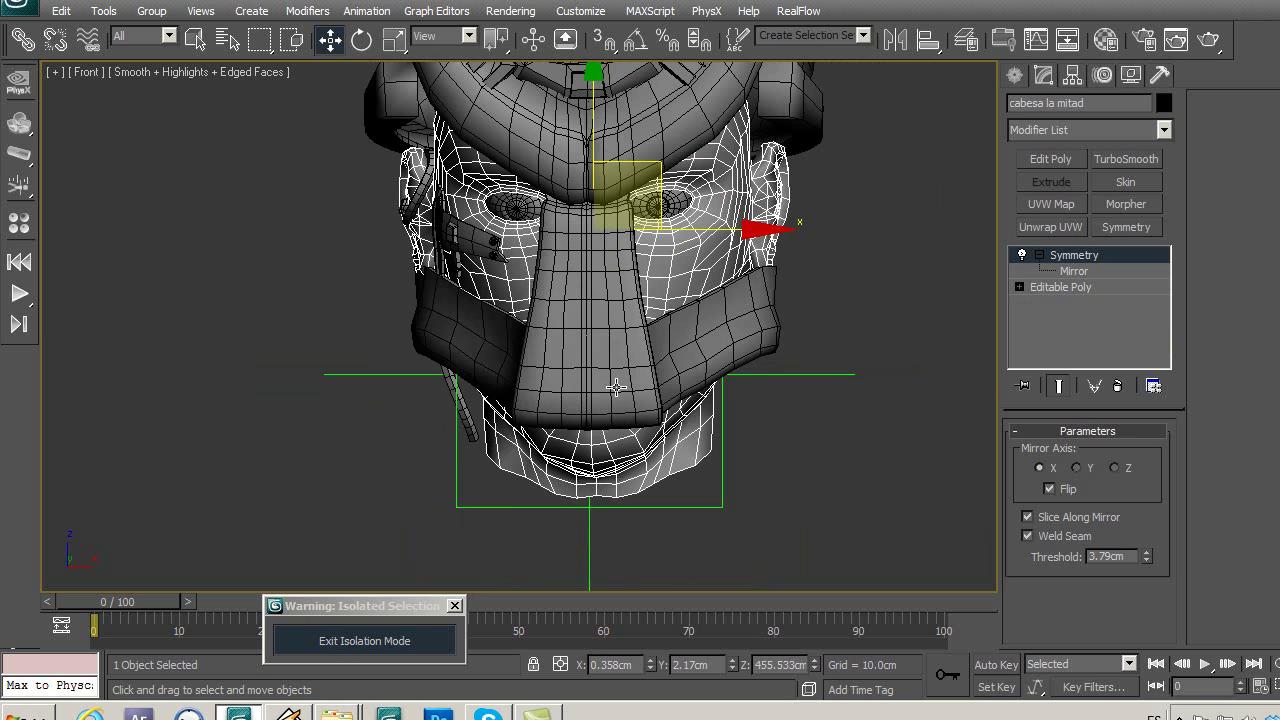
left_click(722, 505)
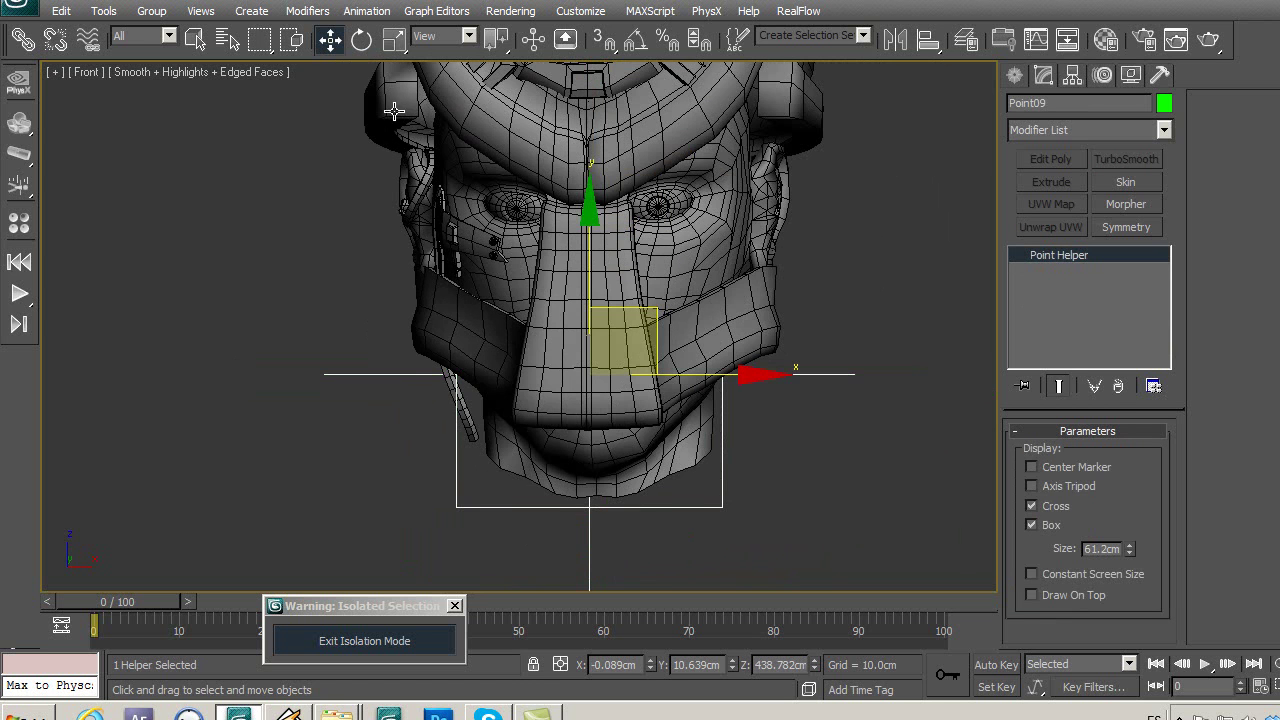
Rotate Point09 to test the linked head, then reset its rotation to zero.
left_click(361, 39)
middle_click_drag(472, 203, 484, 247)
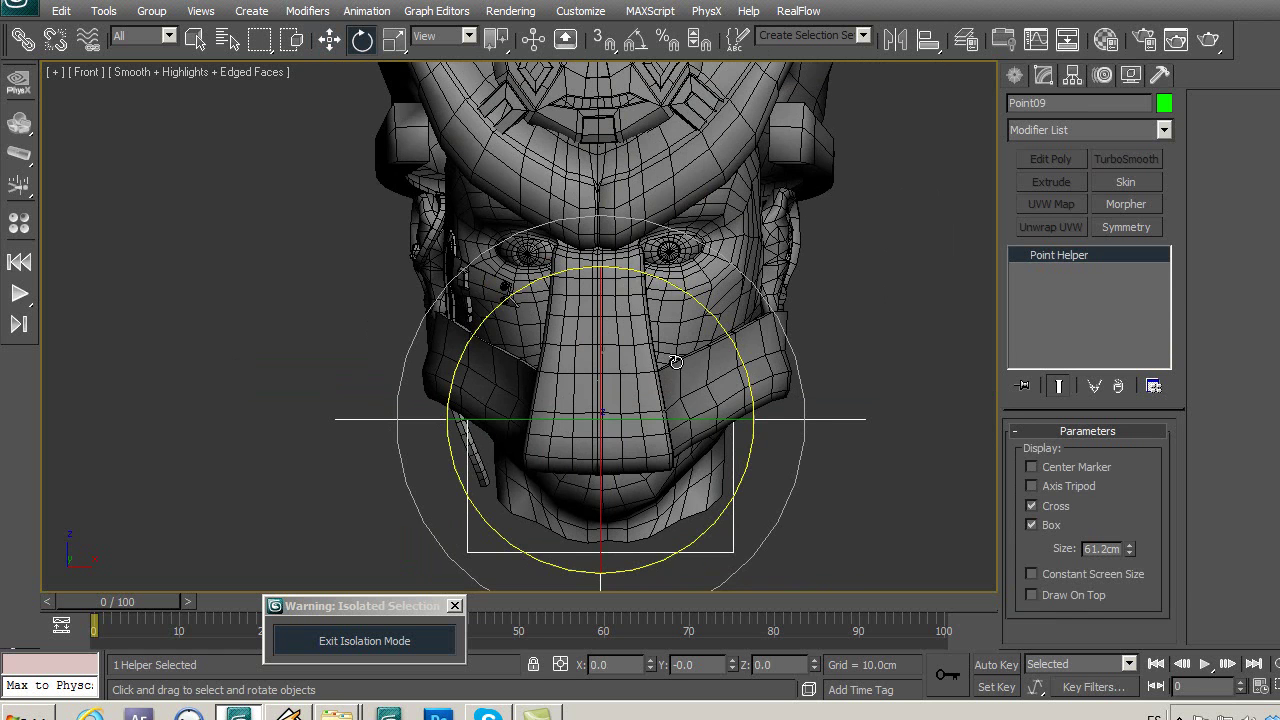
left_click_drag(676, 362, 641, 453)
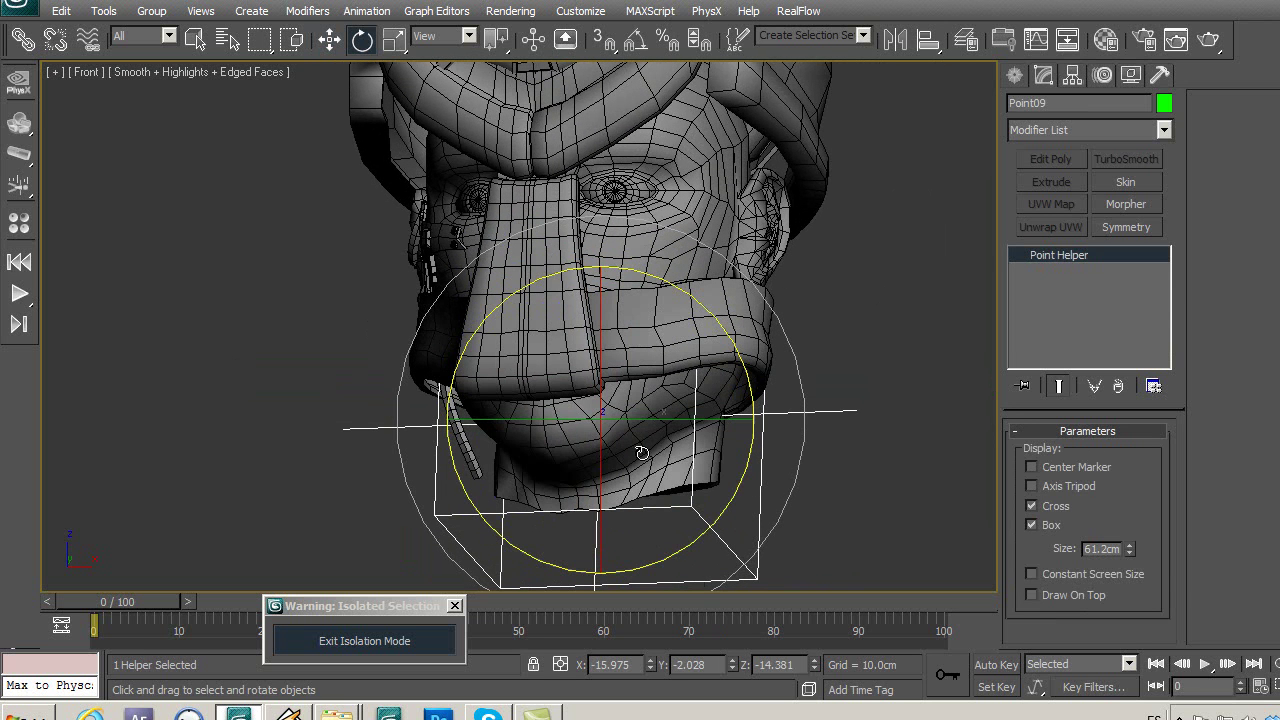
left_click_drag(698, 577, 829, 411)
right_click(834, 467)
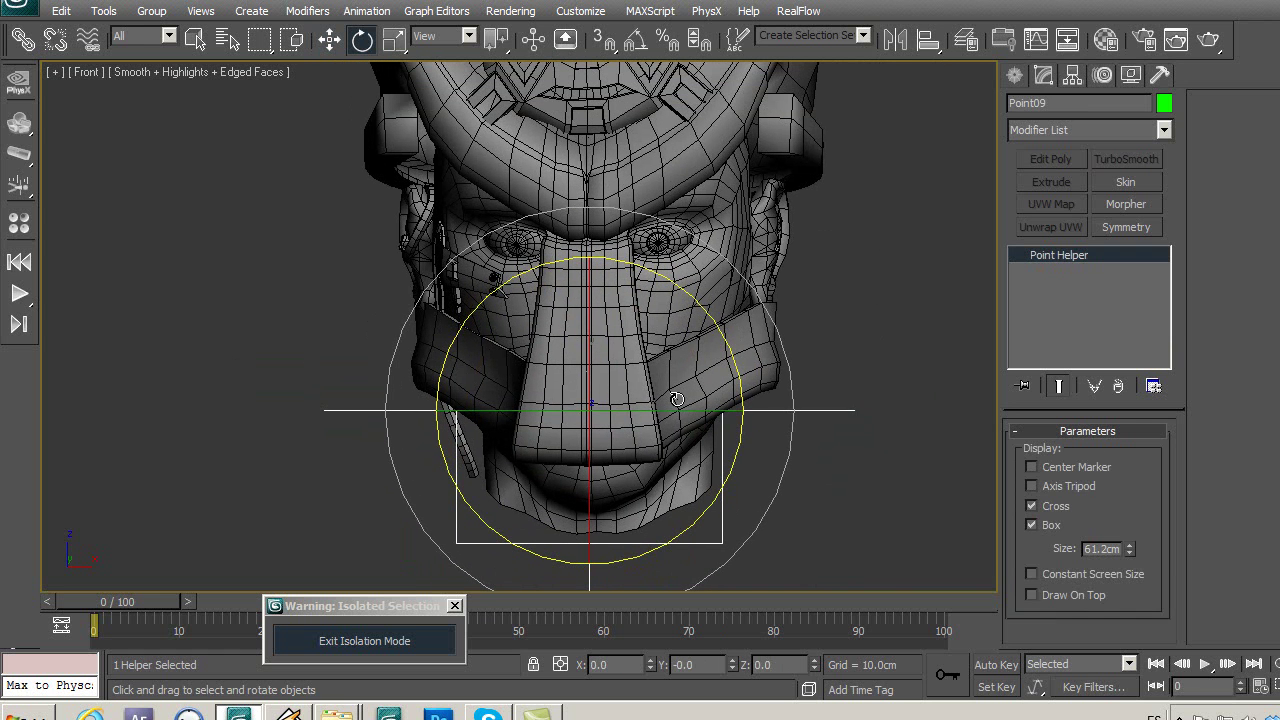
Set the reference coordinate system to Parent and clear the selection.
key("p")
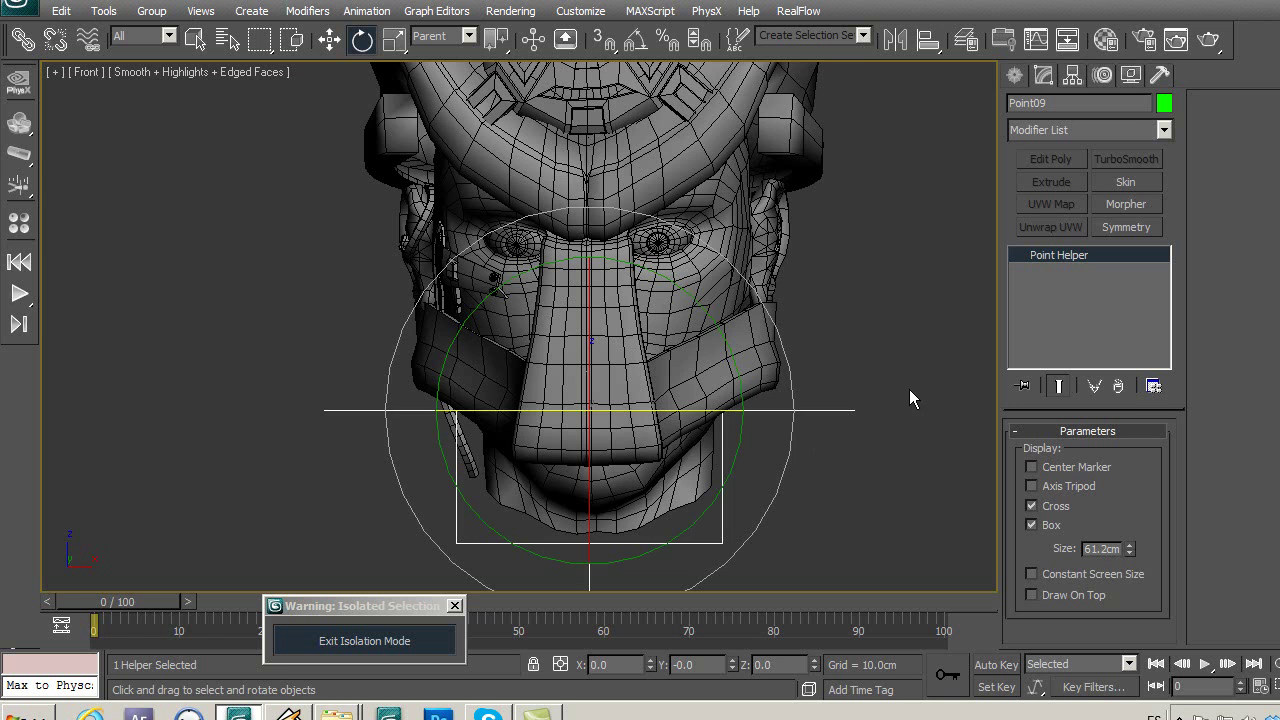
left_click(910, 391)
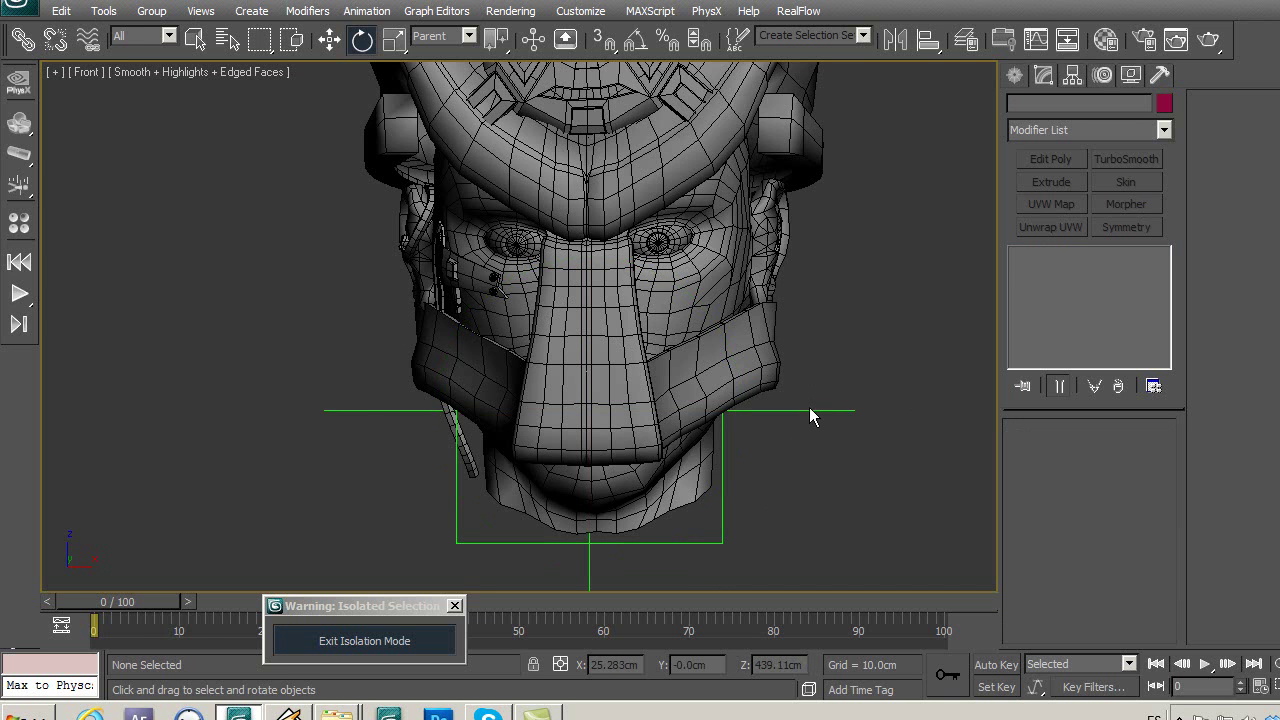
left_click(818, 411)
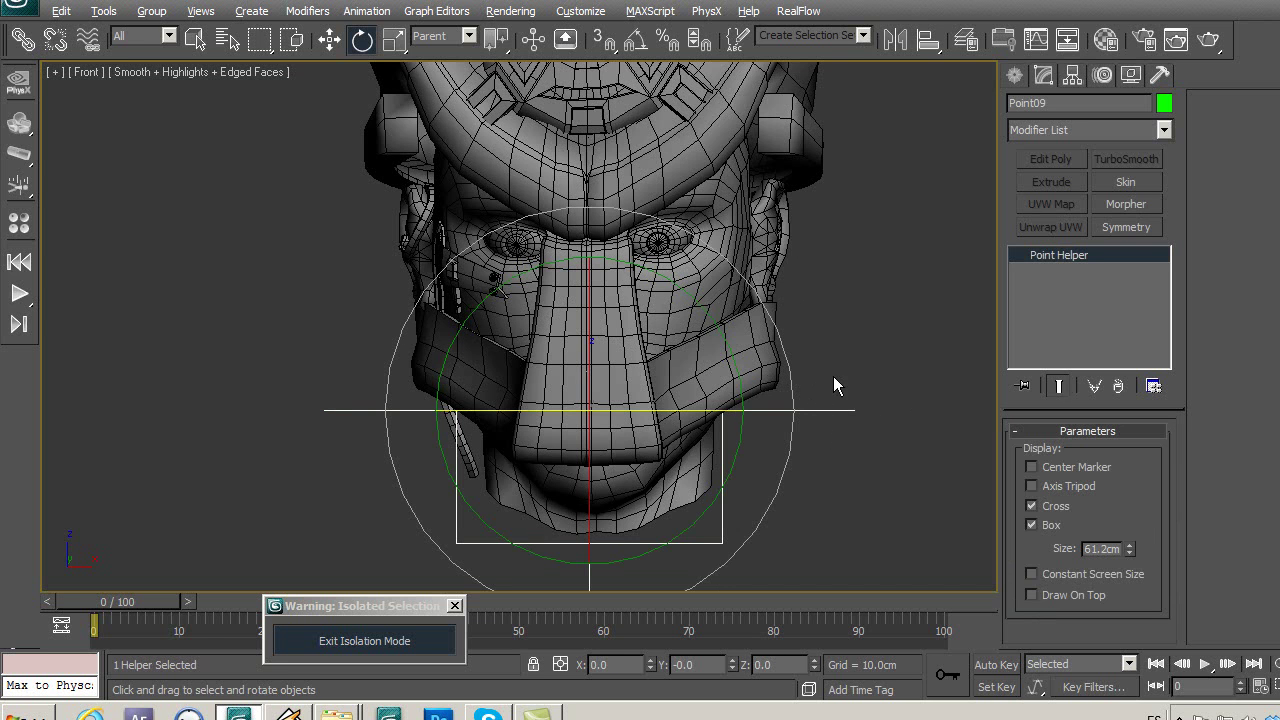
mouse_move(848, 422)
middle_mouse_down()
mouse_move(790, 434)
mouse_move(773, 390)
mouse_move(777, 432)
middle_mouse_up()
left_click(777, 440)
Exit isolation so the full robot model is visible.
left_click(442, 640)
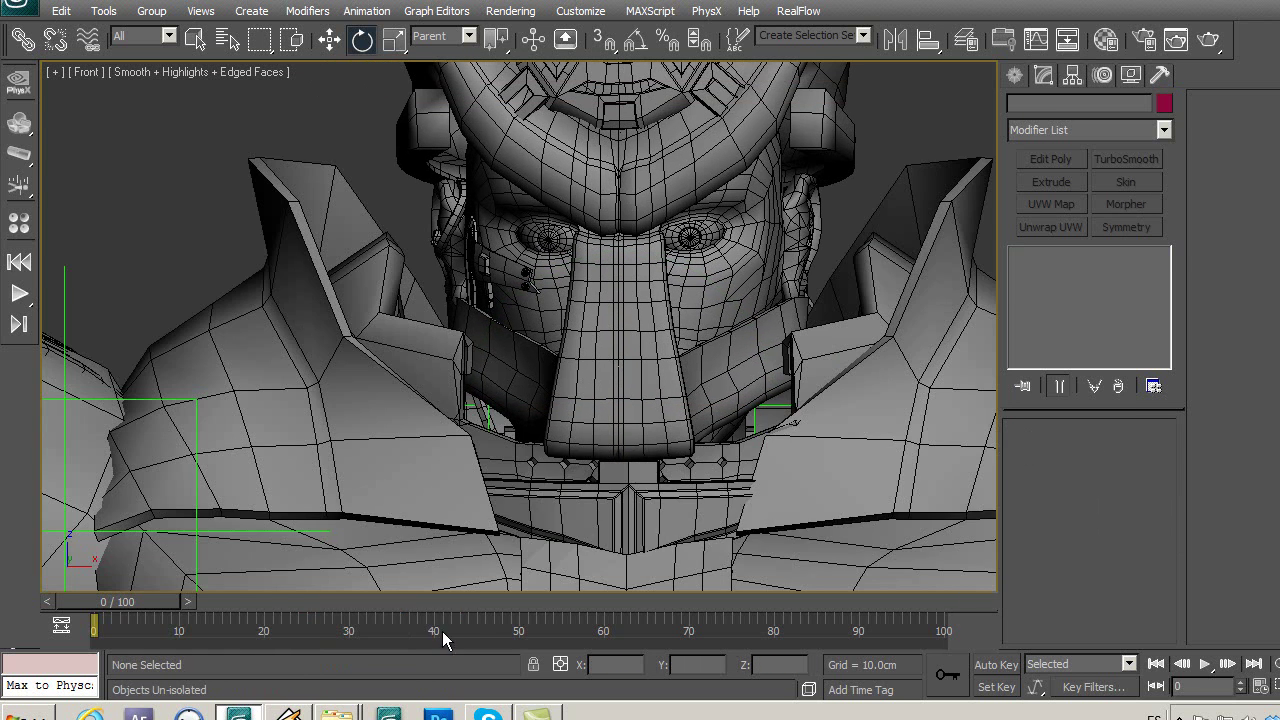
scroll(550, 300, "down", 1)
scroll(557, 300, "down", 3)
scroll(535, 343, "down", 1)
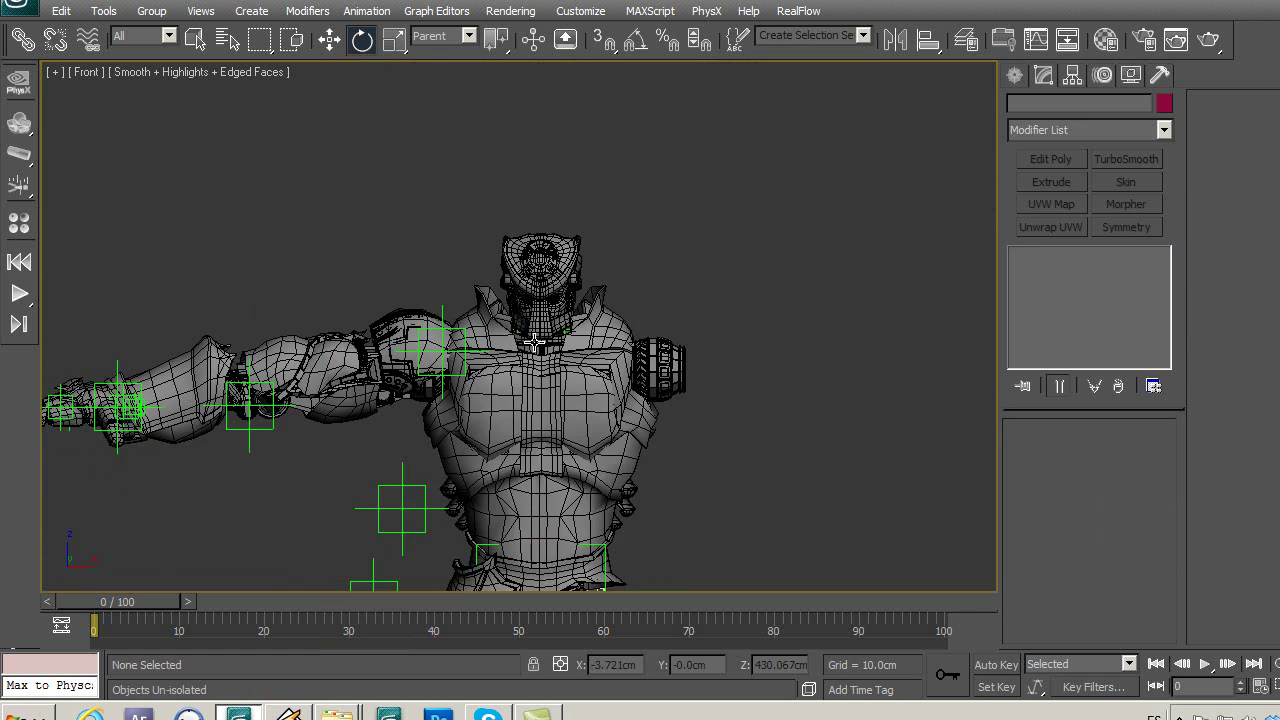
scroll(535, 343, "up", 2)
scroll(590, 280, "up", 1)
scroll(585, 290, "up", 1)
scroll(584, 330, "up", 1)
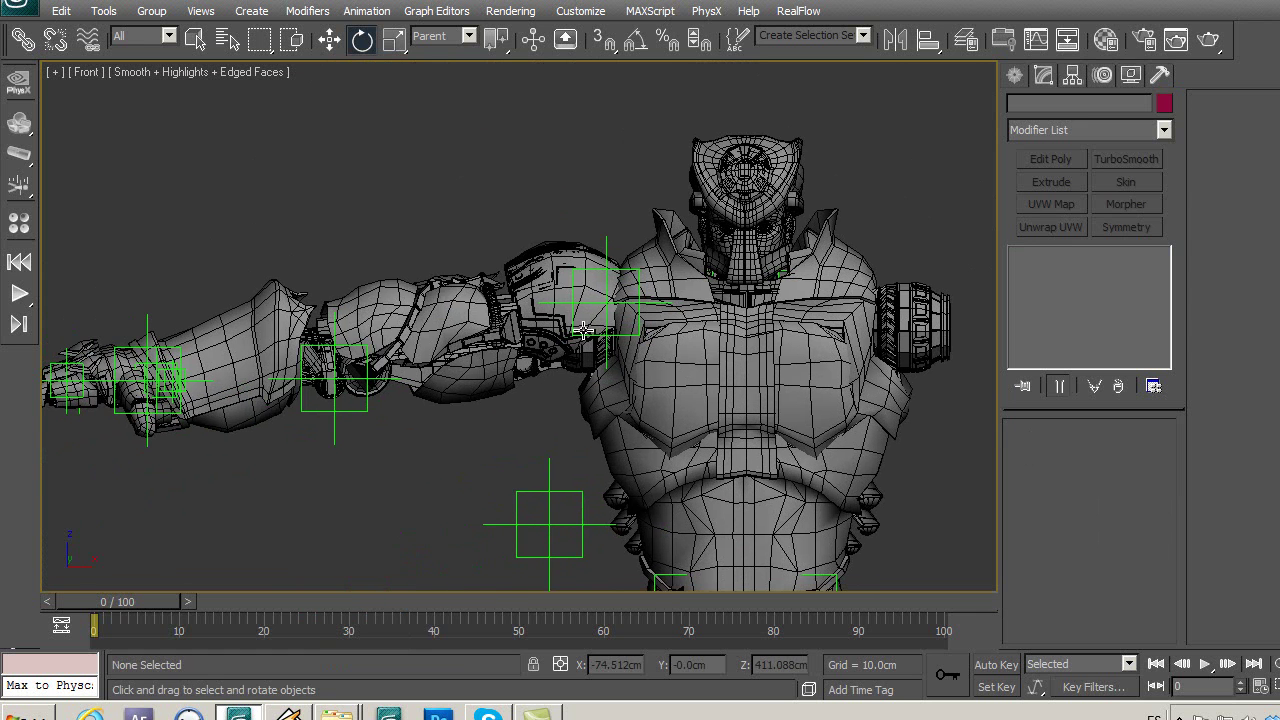
Select upper arm group b1 with two helpers and isolate them with Alt+Q.
left_click(584, 330)
middle_click_drag(595, 359, 580, 337)
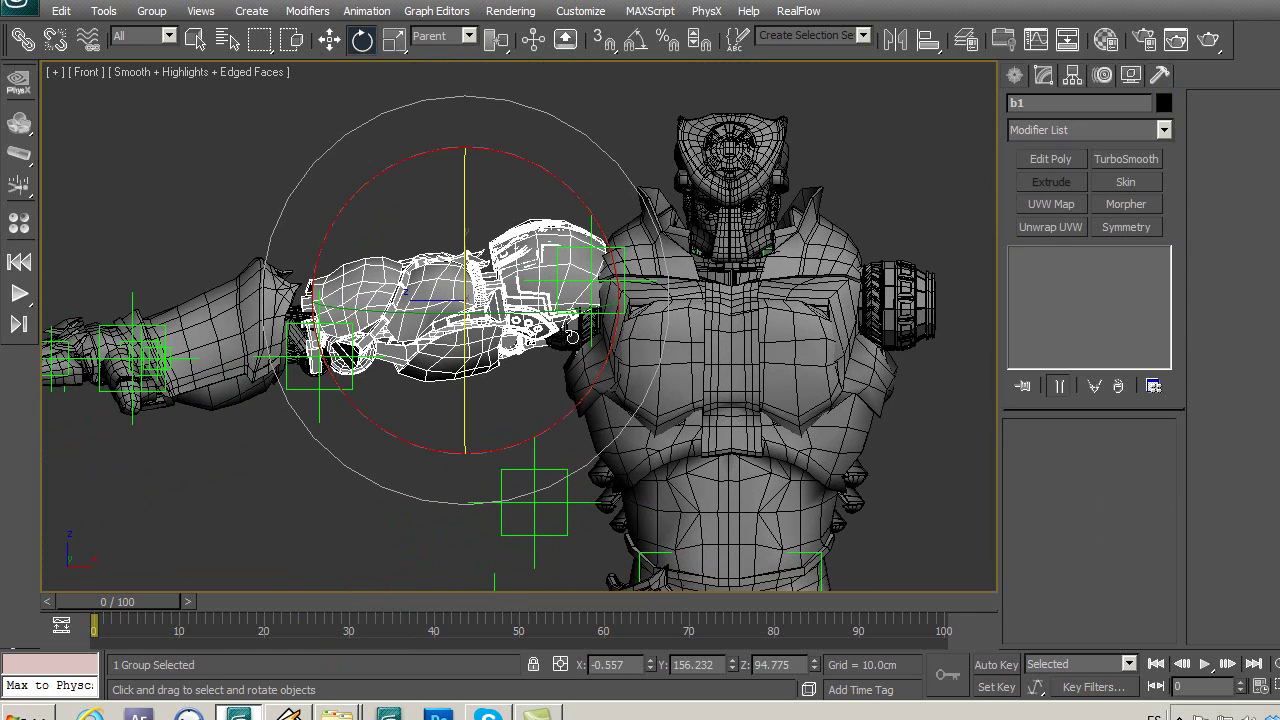
left_click(572, 336, "ctrl")
left_click(590, 221, "ctrl")
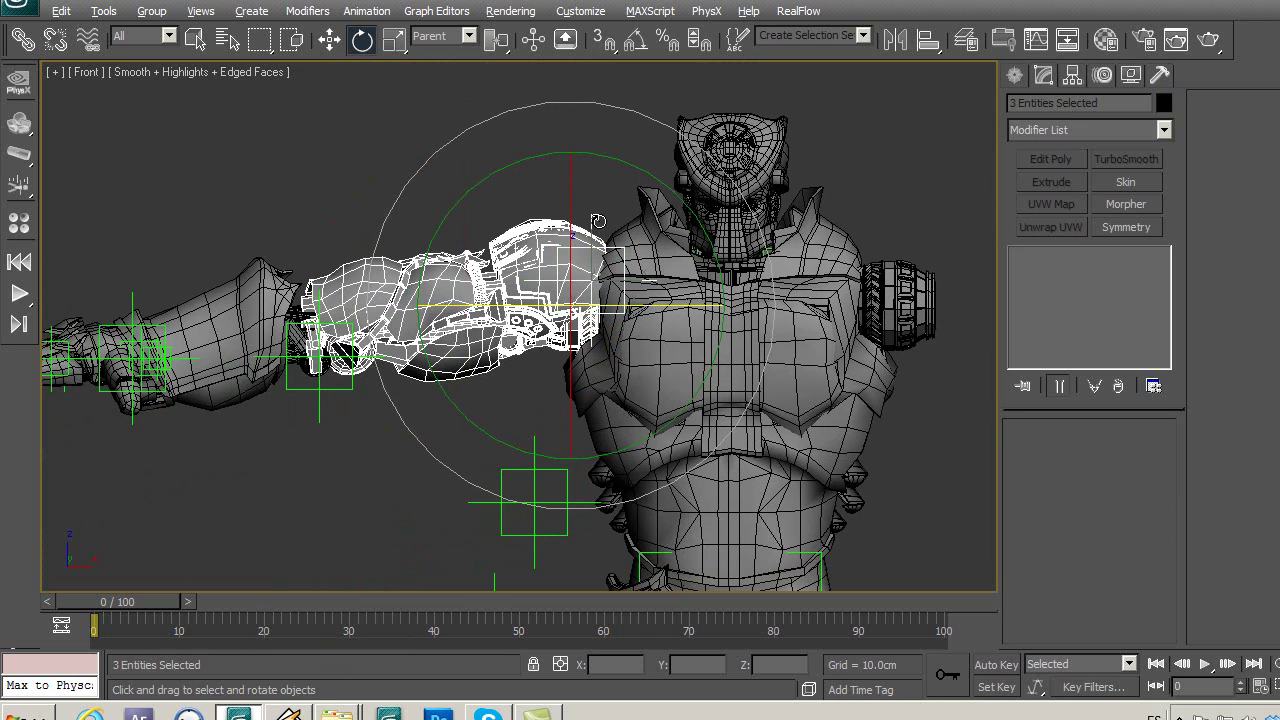
key("alt+q")
left_click(347, 160)
Select Point06 and start the Align tool.
scroll(629, 404, "up", 5)
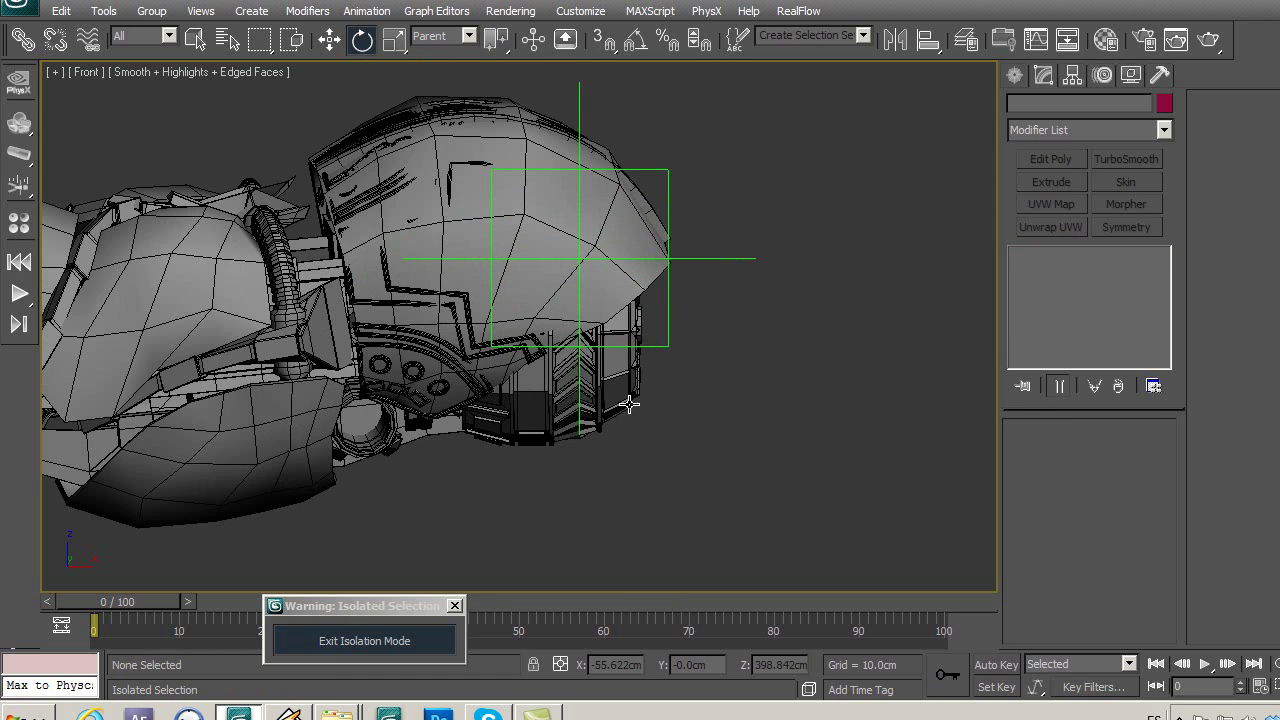
left_click(666, 345)
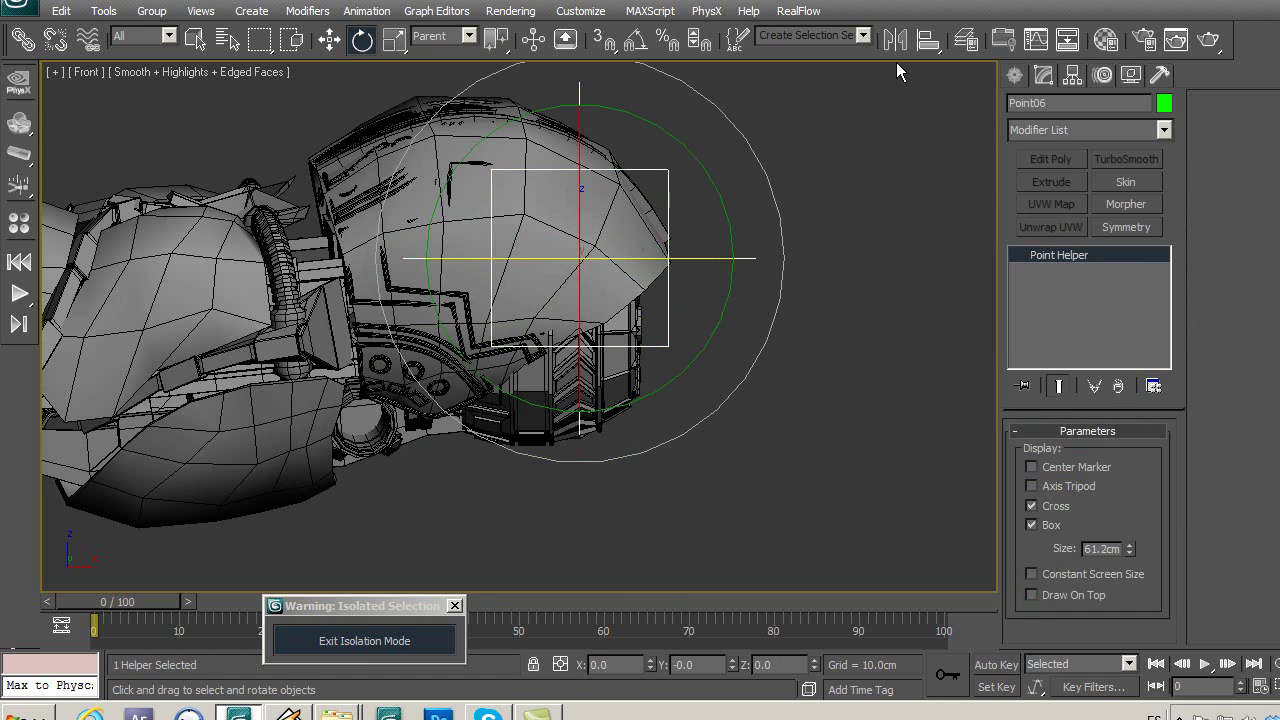
left_click(928, 40)
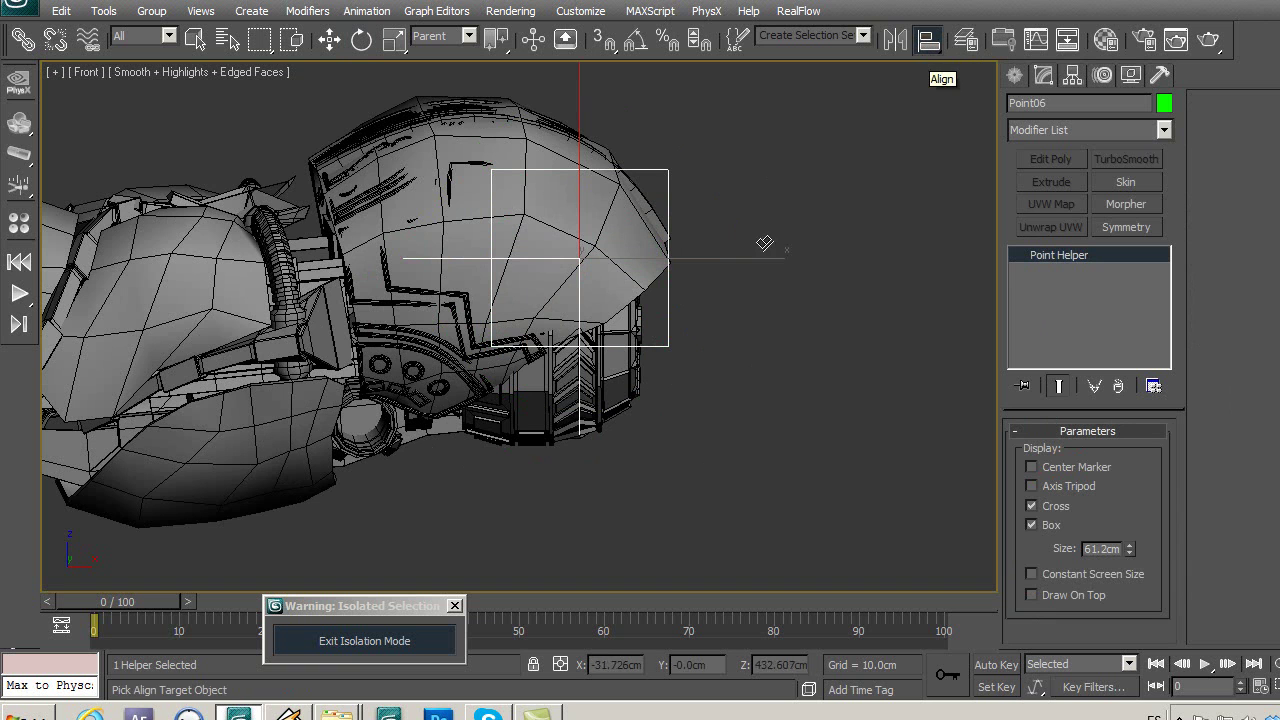
Align Point06 pivot-to-pivot with Capsule03 on XYZ and enlarge Point06 to size 80.784.
left_click(612, 392)
left_click_drag(672, 160, 850, 88)
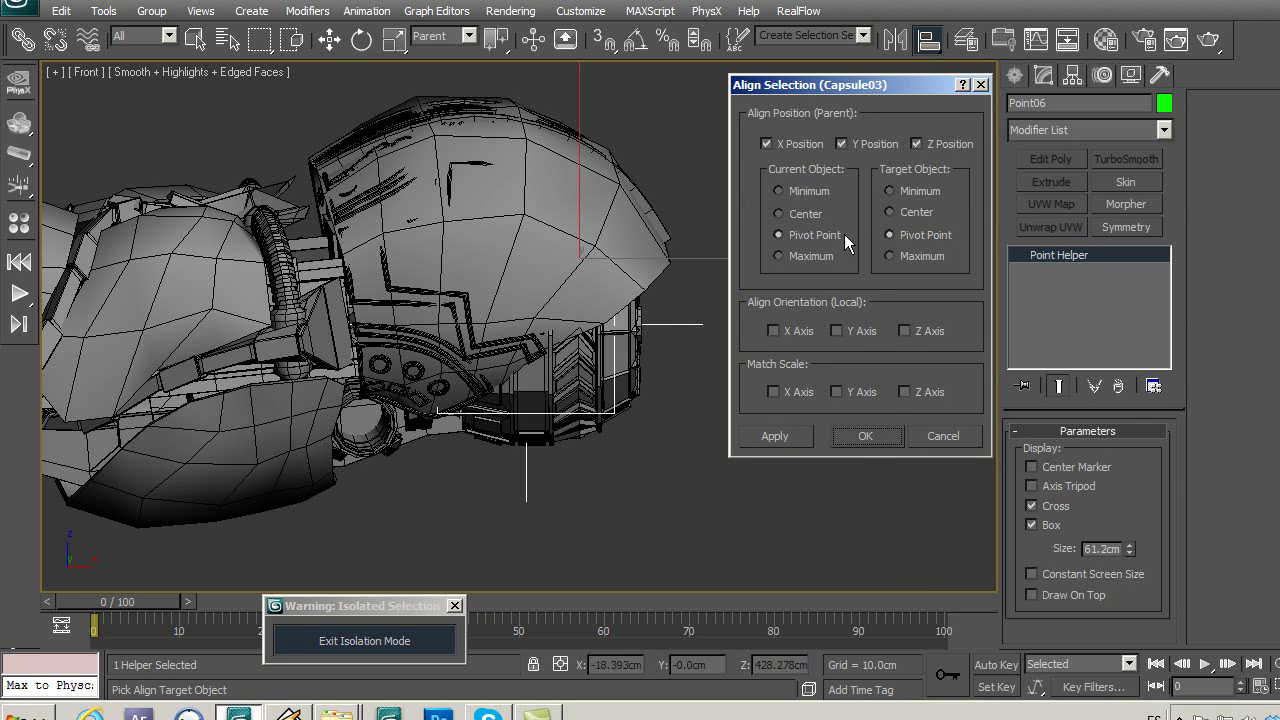
left_click(866, 436)
middle_click_drag(759, 432, 683, 404)
scroll(683, 404, "up", 2)
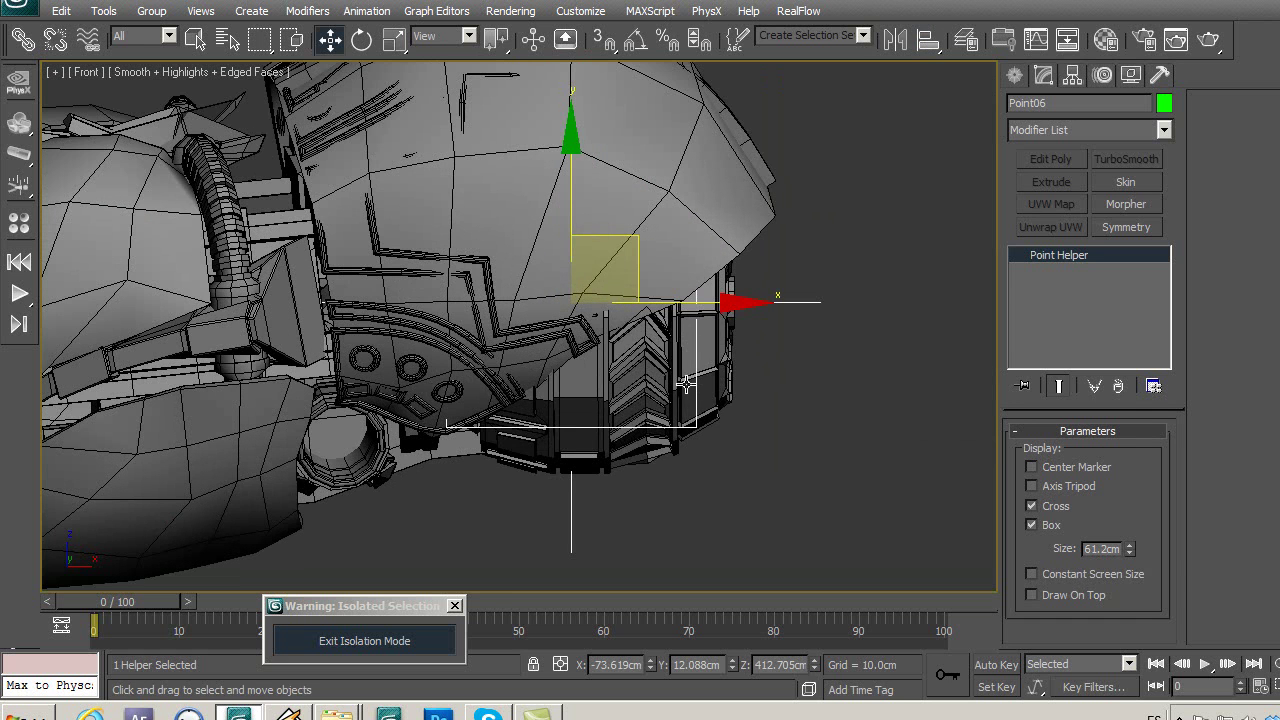
left_click(717, 371)
left_click(568, 531)
left_click_drag(1129, 549, 1122, 516)
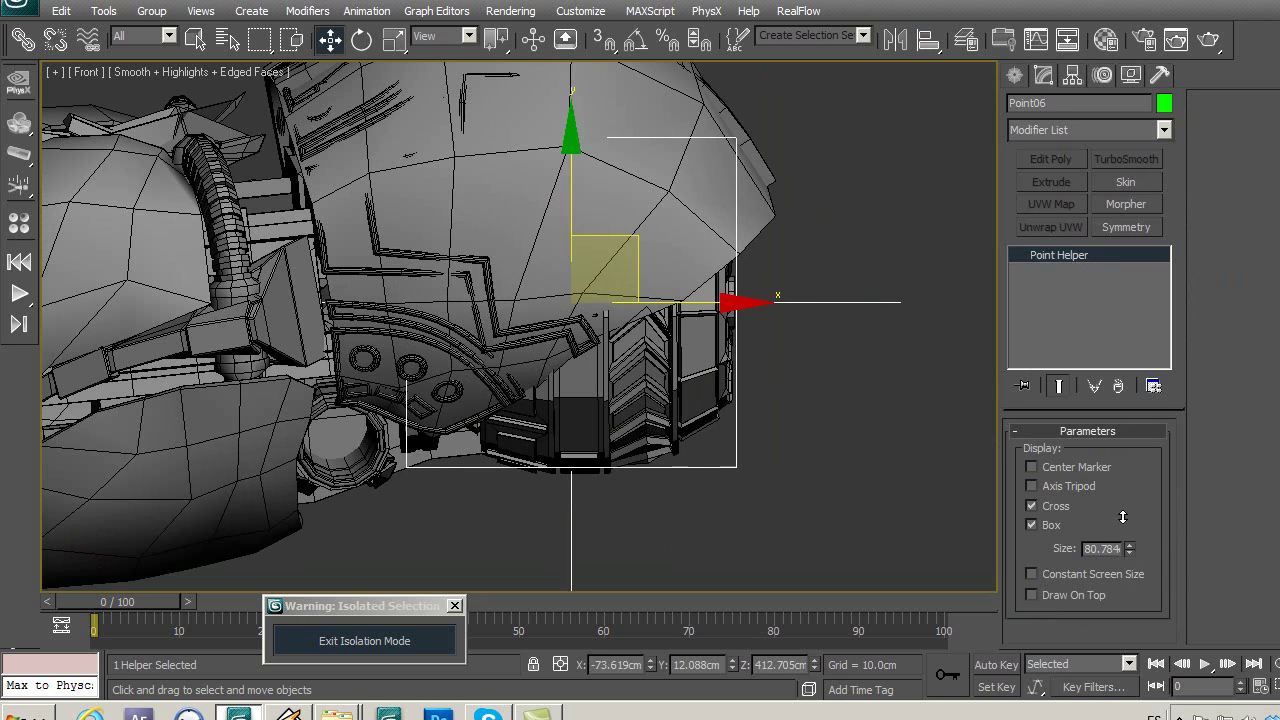
Link Capsule03 to Point06 as its parent.
left_click(718, 434)
left_click(22, 38)
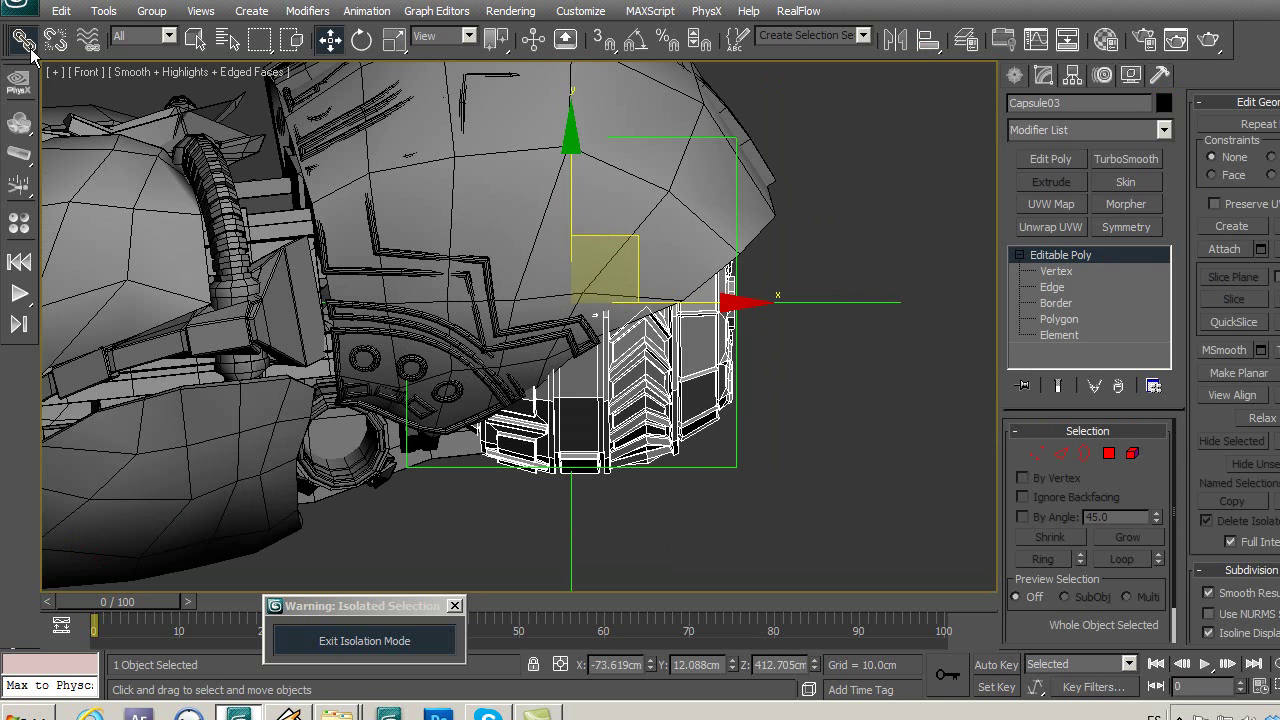
left_click_drag(654, 360, 735, 465)
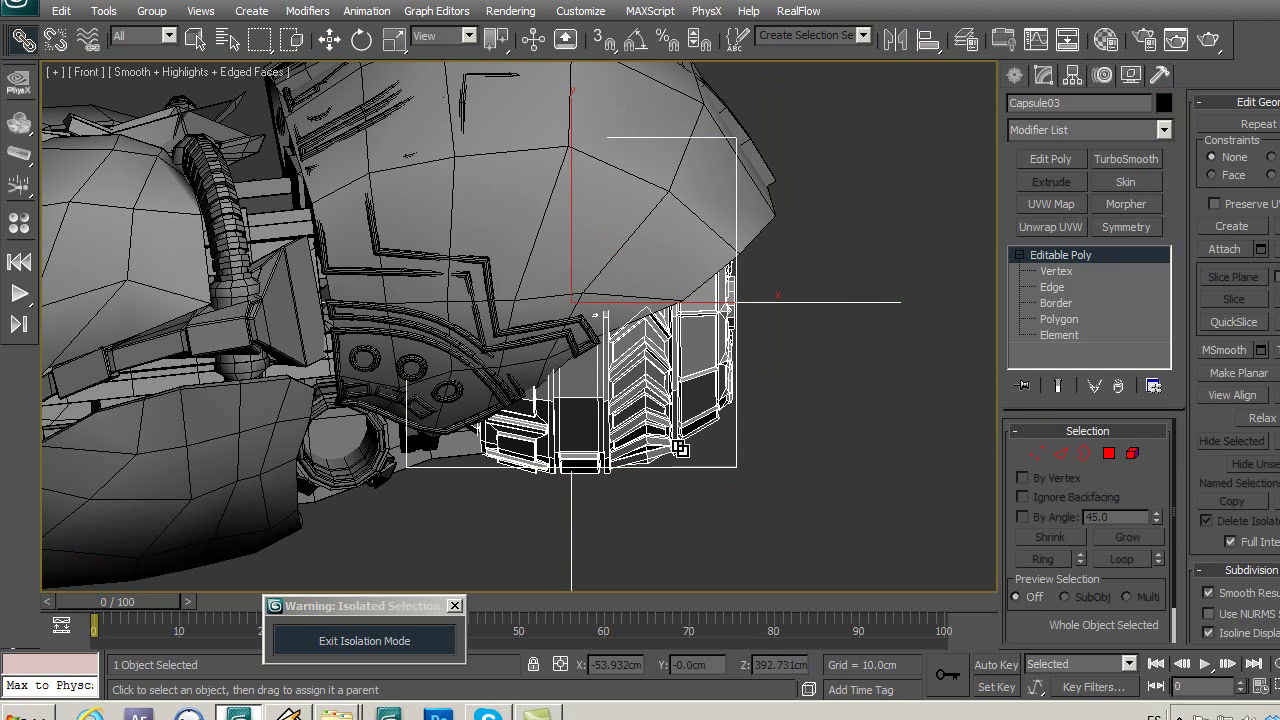
left_click(330, 38)
Exit isolation to show the whole robot and select Point07.
scroll(655, 228, "down", 5)
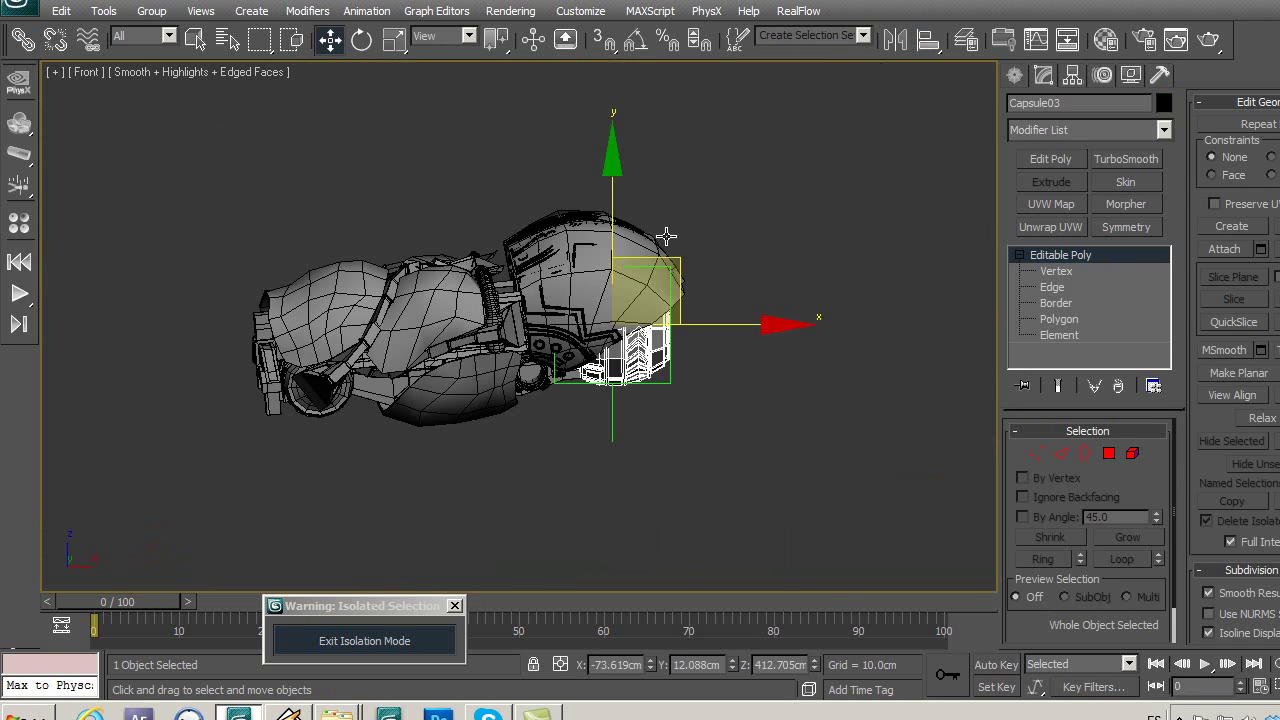
left_click(433, 640)
mouse_move(489, 390)
middle_mouse_down()
mouse_move(643, 367)
mouse_move(723, 339)
mouse_move(707, 384)
middle_mouse_up()
scroll(541, 324, "up", 4)
left_click(725, 372)
Isolate the helpers with forearm group b2 and frame b2 in Top view.
left_click(655, 355, "ctrl")
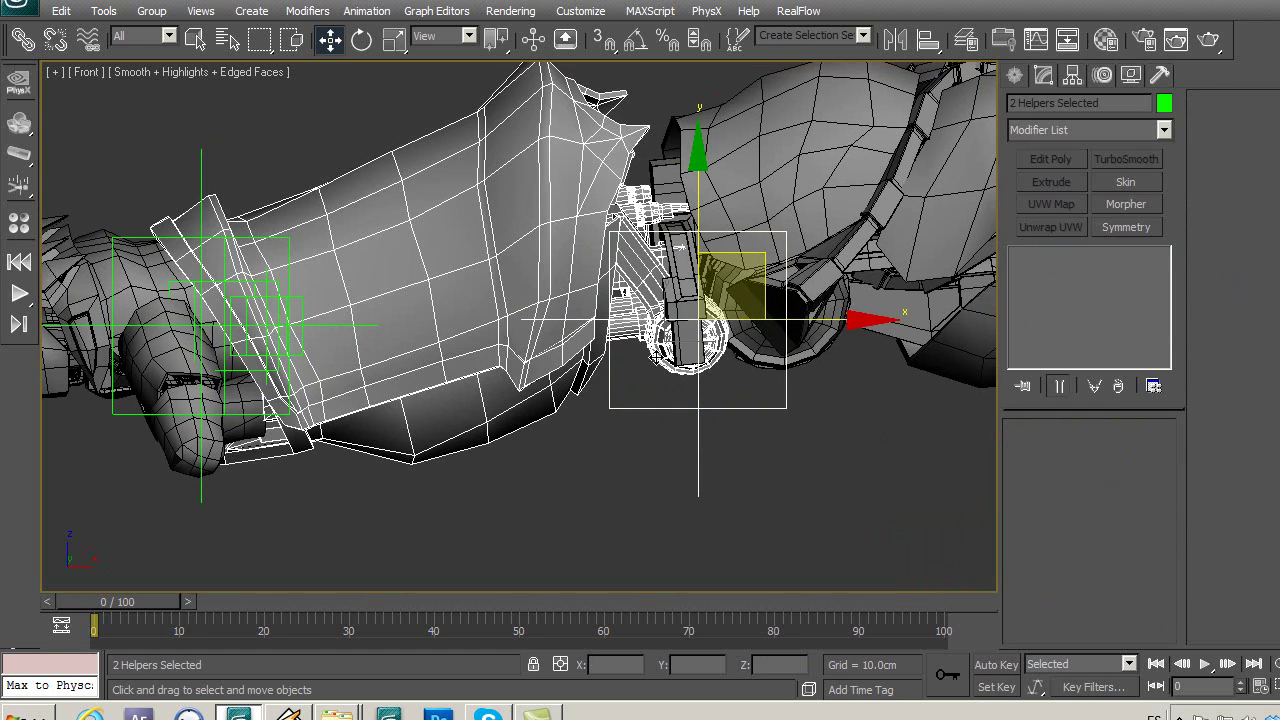
key("alt+q")
left_click(782, 403)
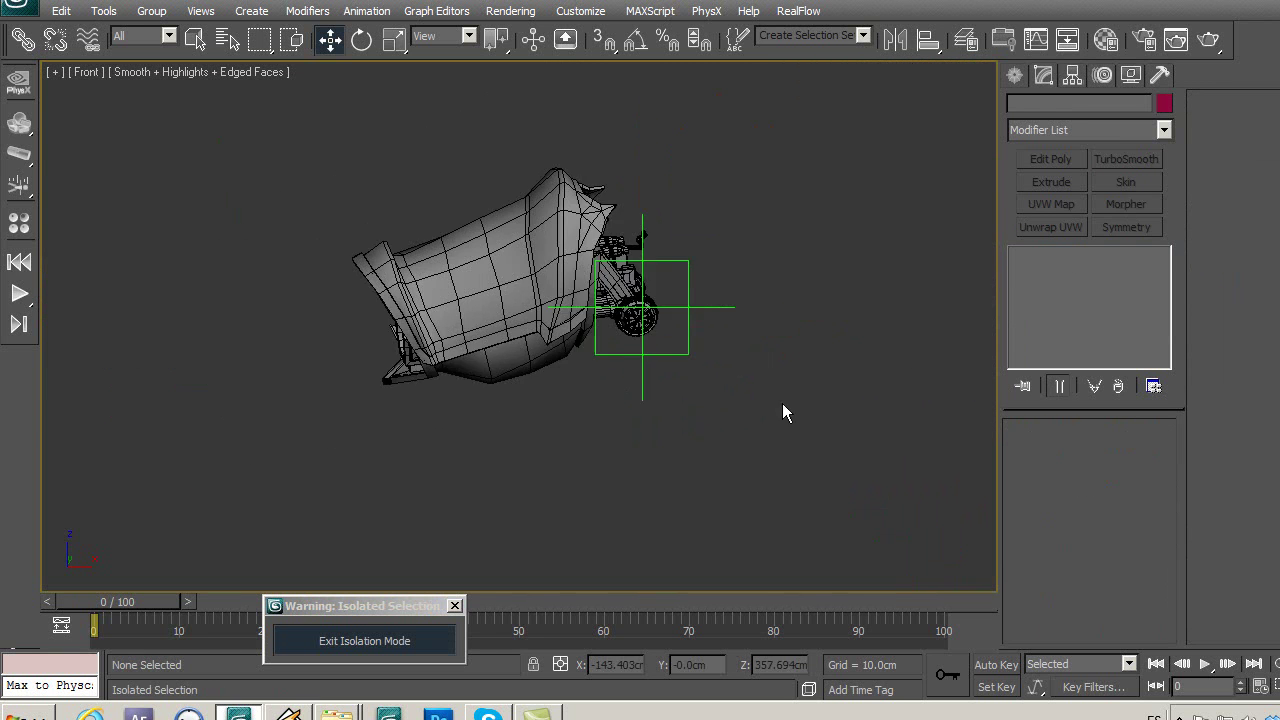
left_click(443, 292)
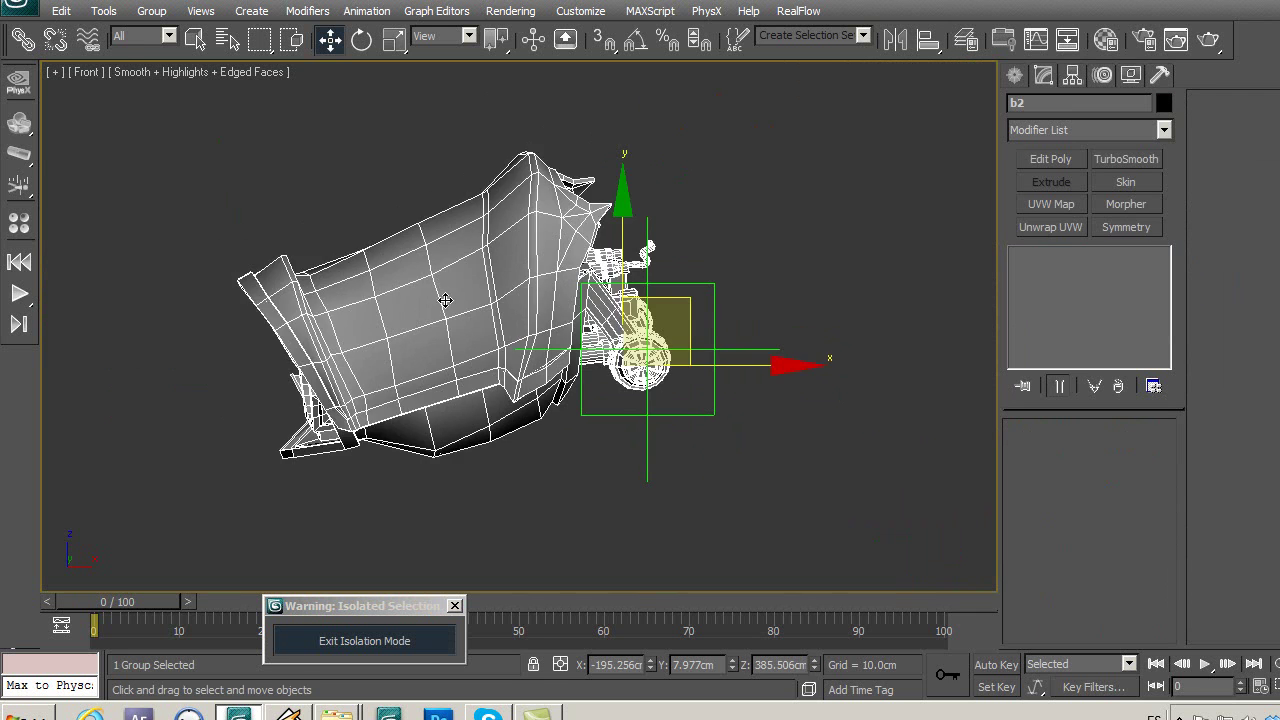
key("t")
key("z")
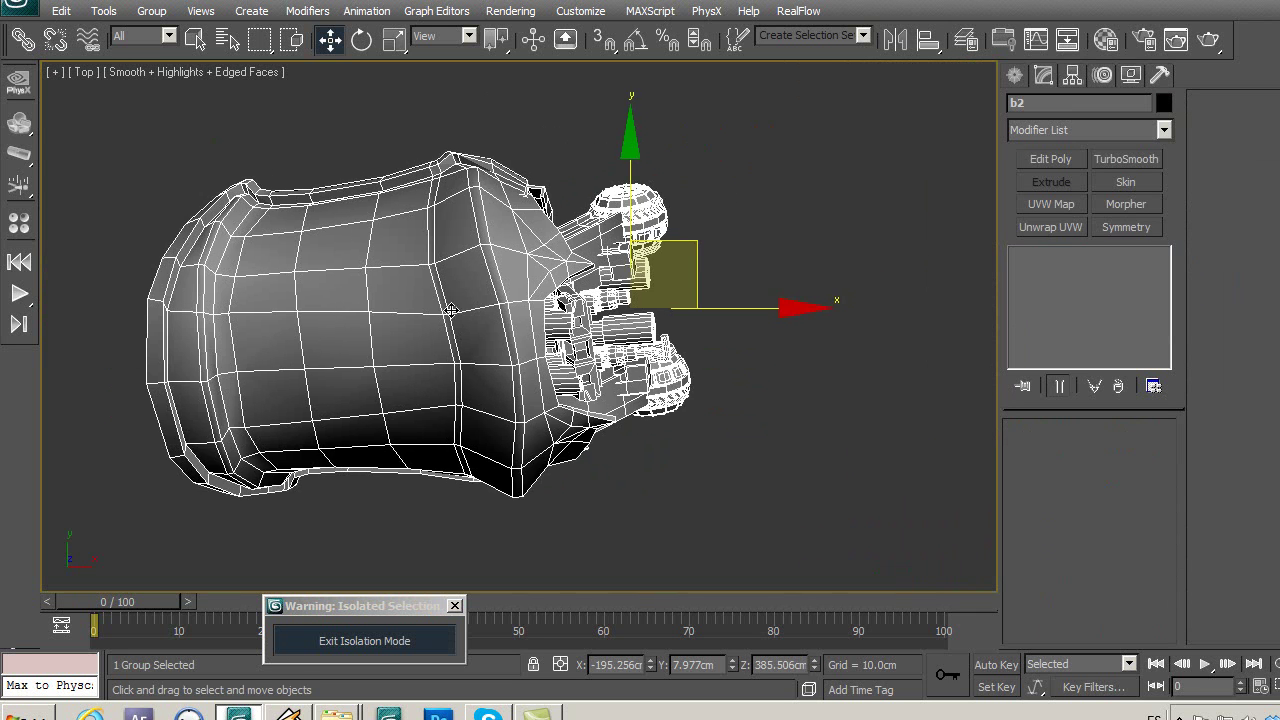
scroll(497, 422, "down", 5)
Drag Point07 up along Y toward the end of group b2.
left_click(560, 414)
scroll(560, 414, "up", 2)
scroll(560, 414, "up", 2)
left_click_drag(566, 420, 550, 293)
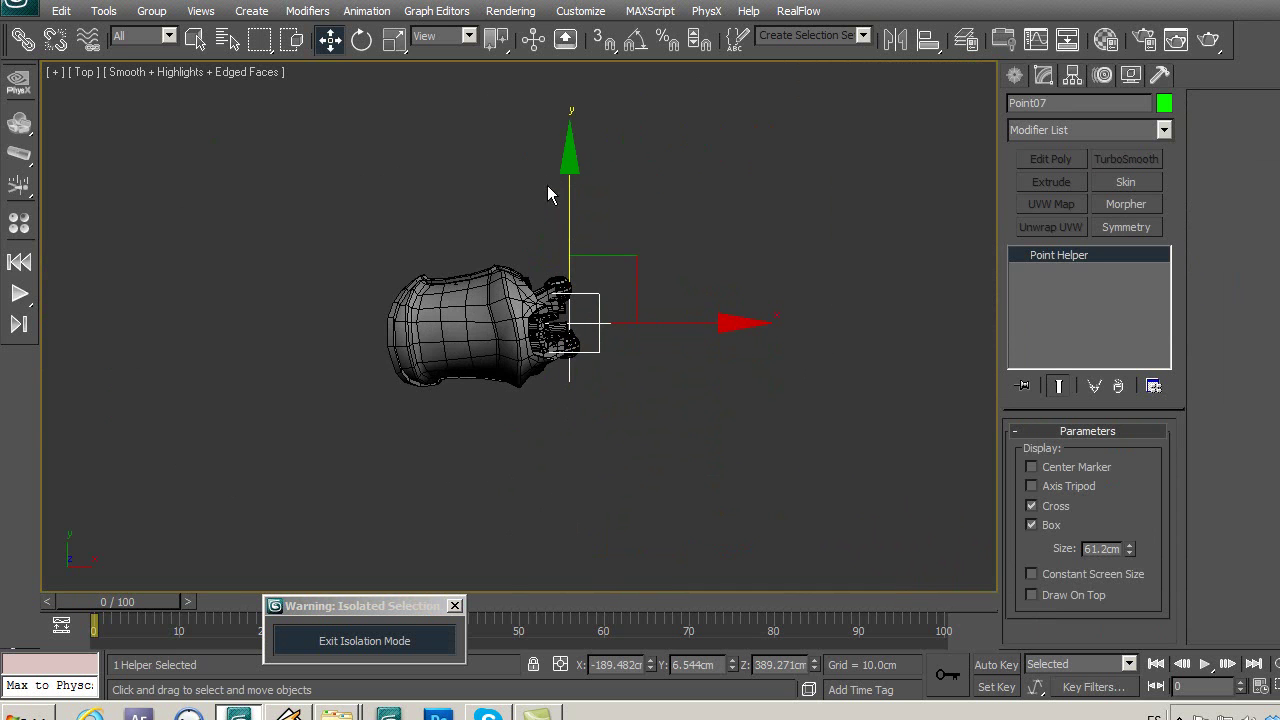
scroll(520, 330, "up", 5)
left_click(506, 276)
scroll(506, 276, "up", 1)
scroll(506, 276, "up", 1)
left_click(744, 215)
middle_click_drag(776, 196, 773, 183)
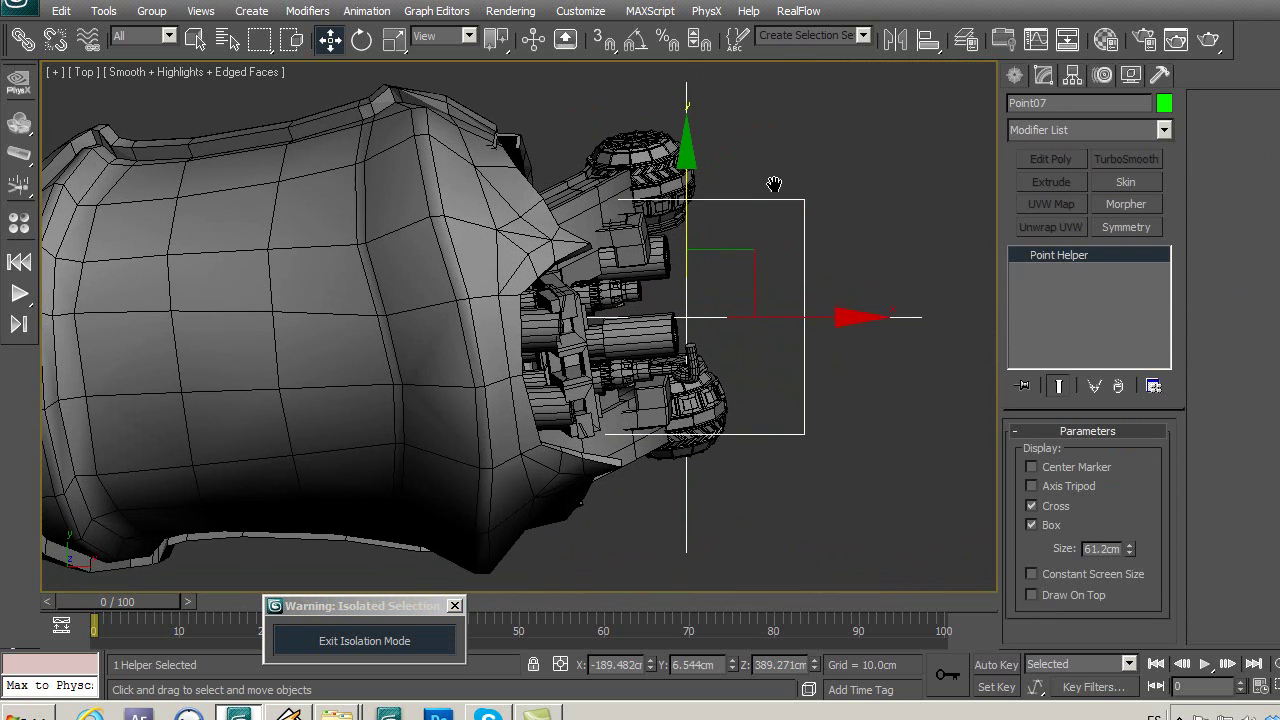
left_click(495, 261)
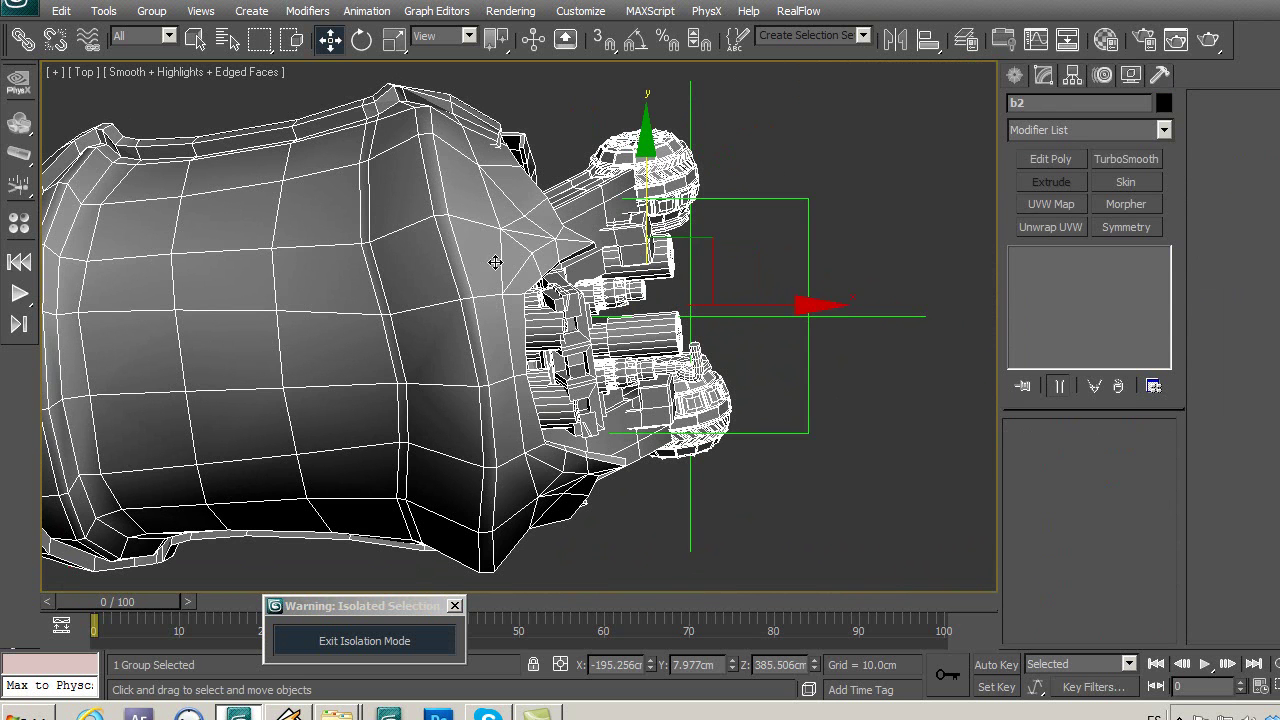
Copy b2's X position to Point07, setting X to -195.256 cm.
double_click(633, 666)
left_click(774, 433)
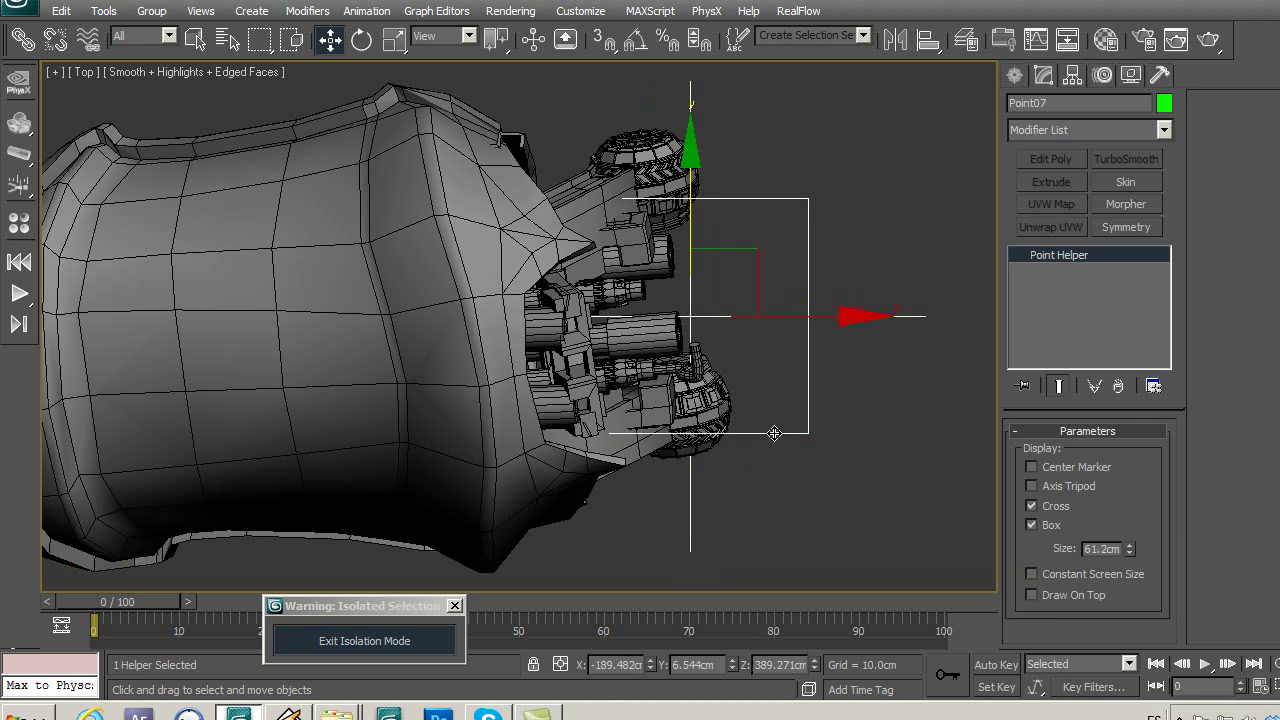
double_click(626, 668)
type("195.256")
key("Return")
left_click(626, 670)
type("-")
key("Return")
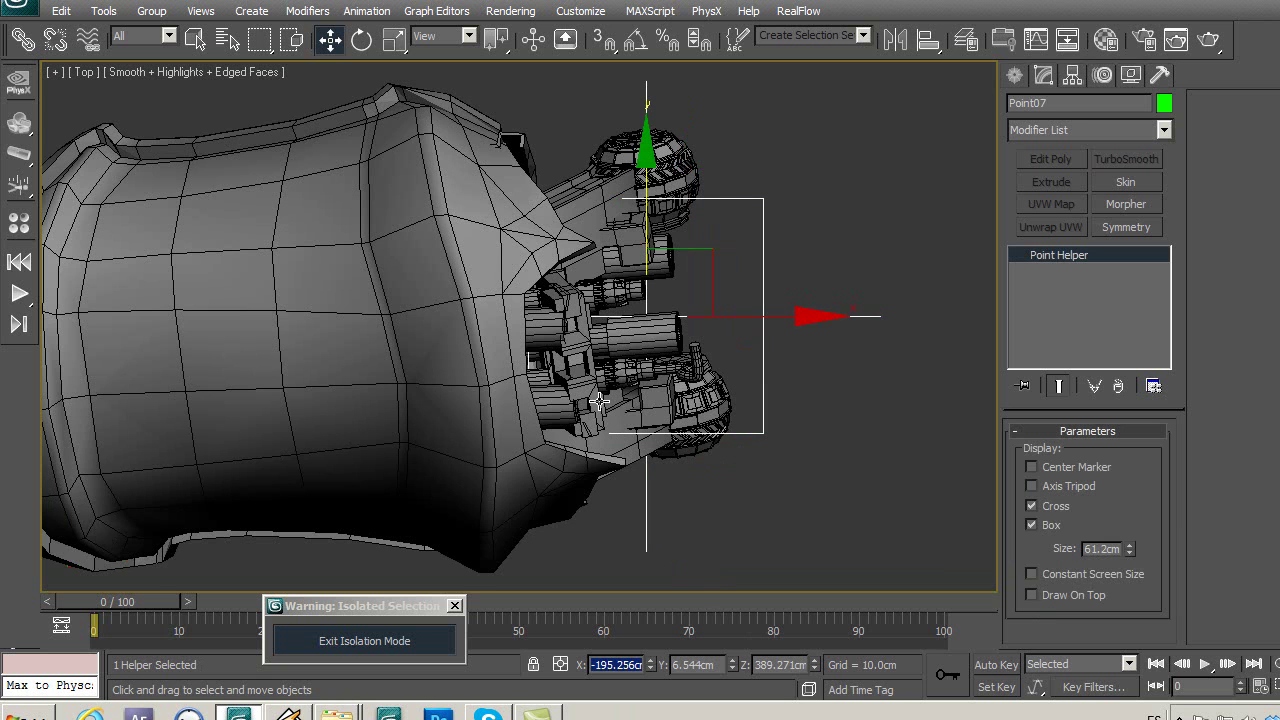
Set Point07's Y position to b2's value, 7.977 cm.
left_click(600, 400)
double_click(690, 665)
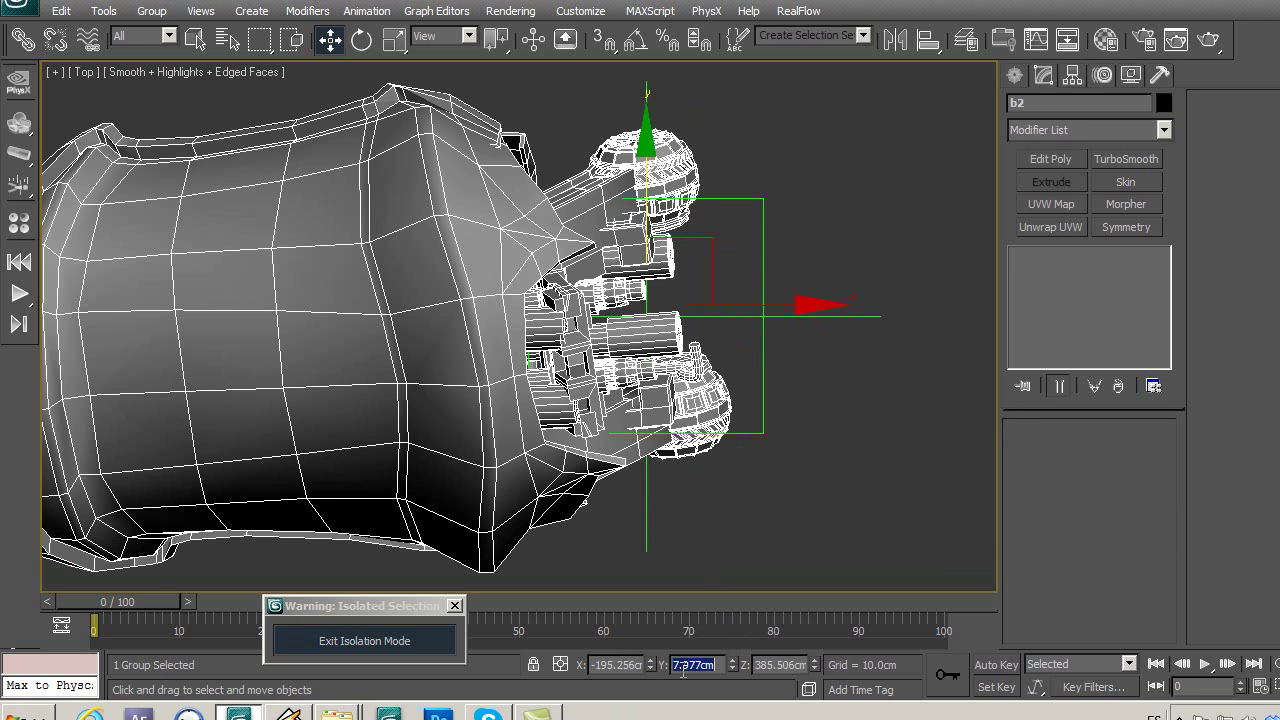
left_click(753, 432)
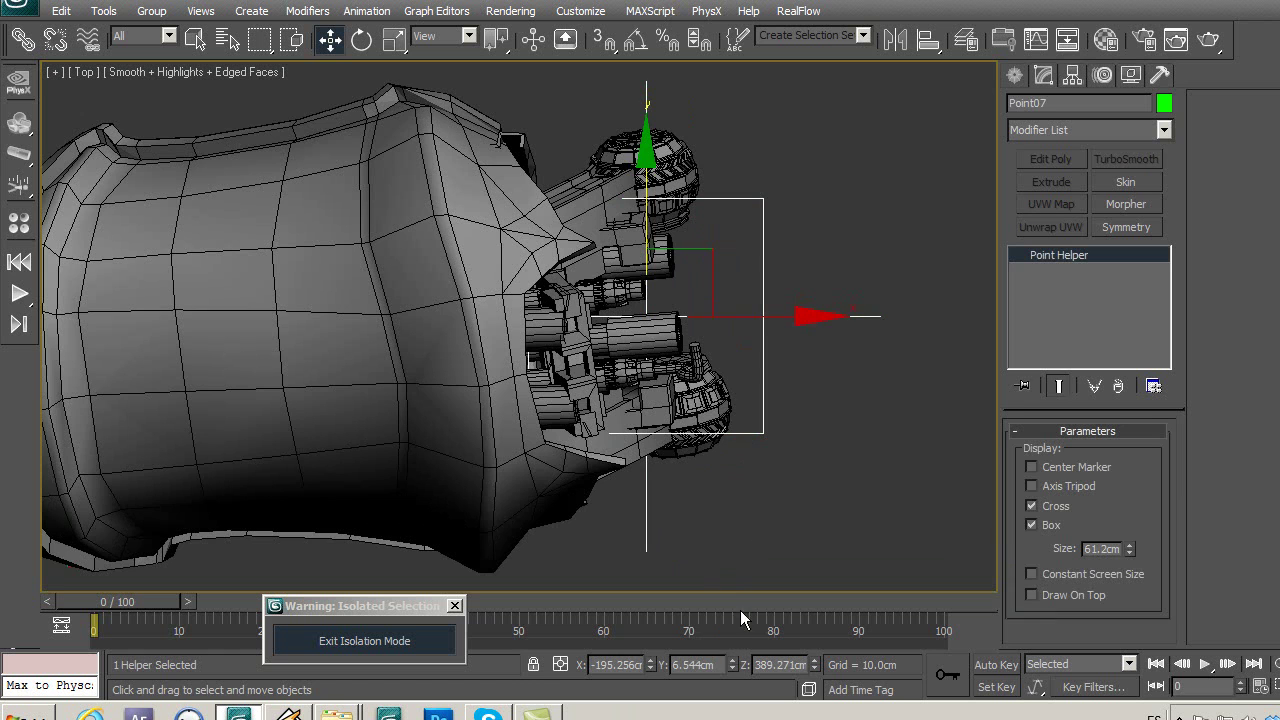
double_click(714, 665)
type("7.977")
key("Return")
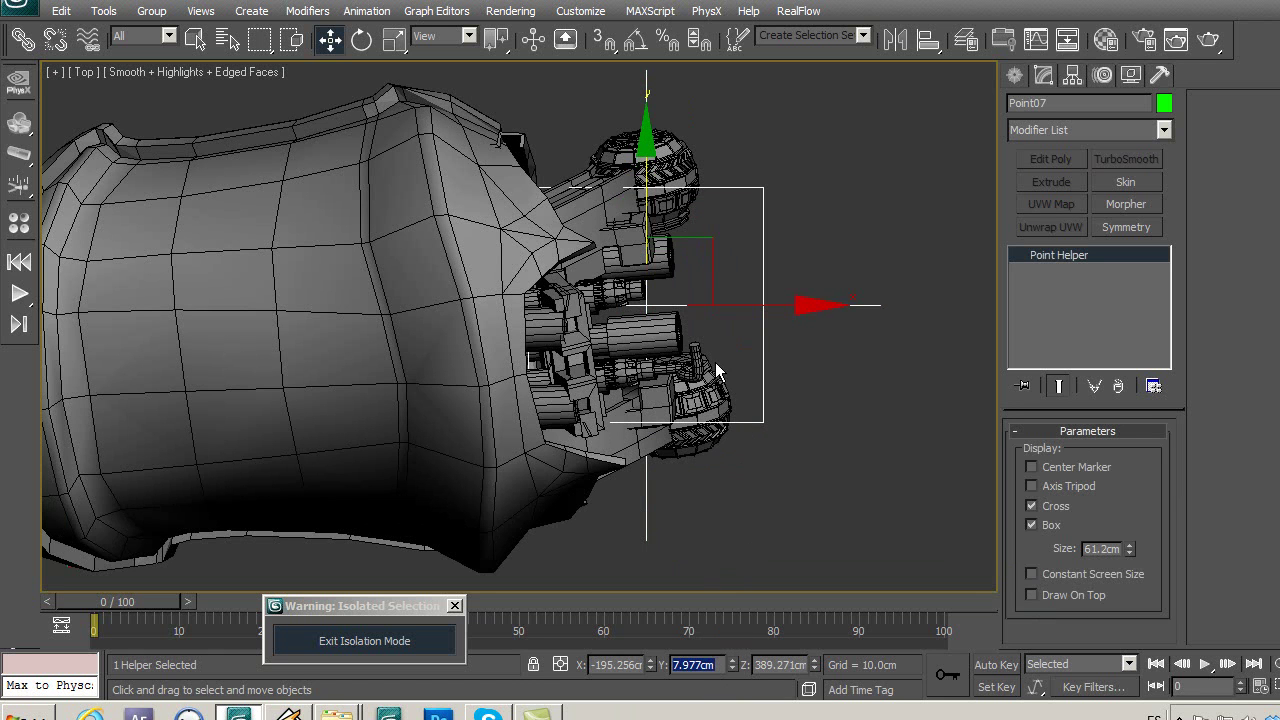
Paste b2's Z position into Point07, setting Z to 385.506 cm.
left_click(690, 377)
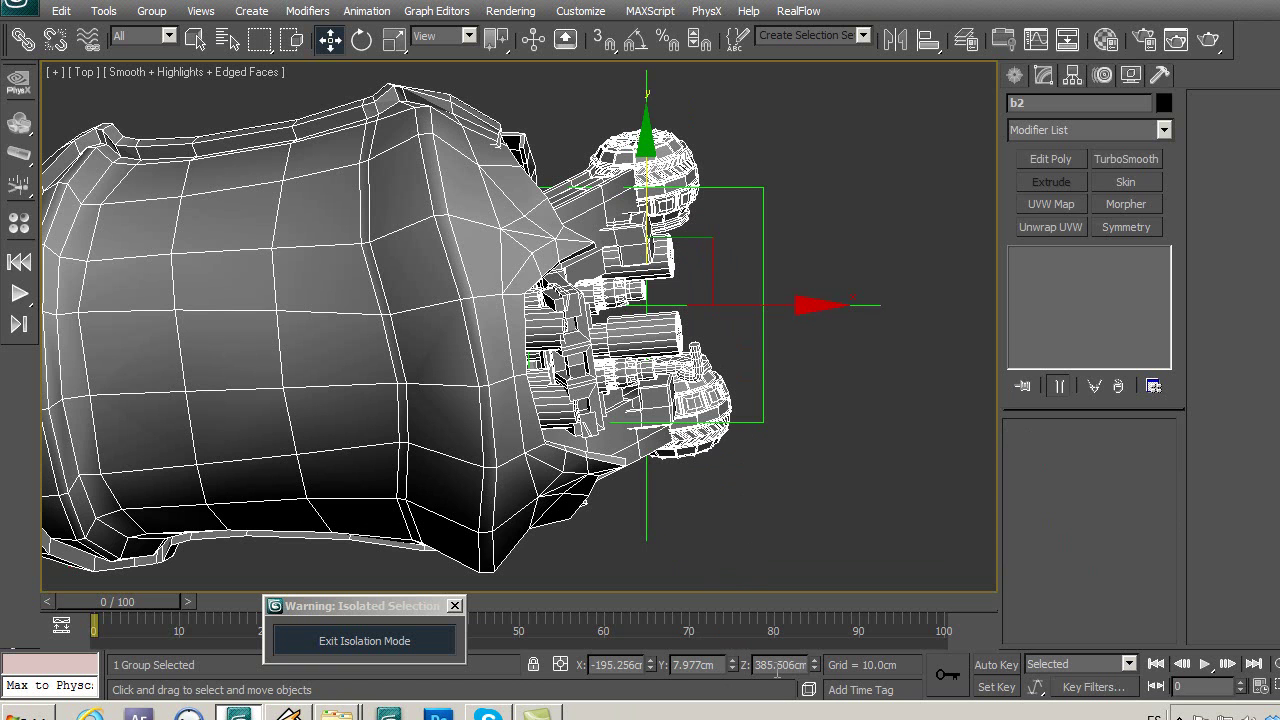
double_click(777, 665)
key("ctrl+z")
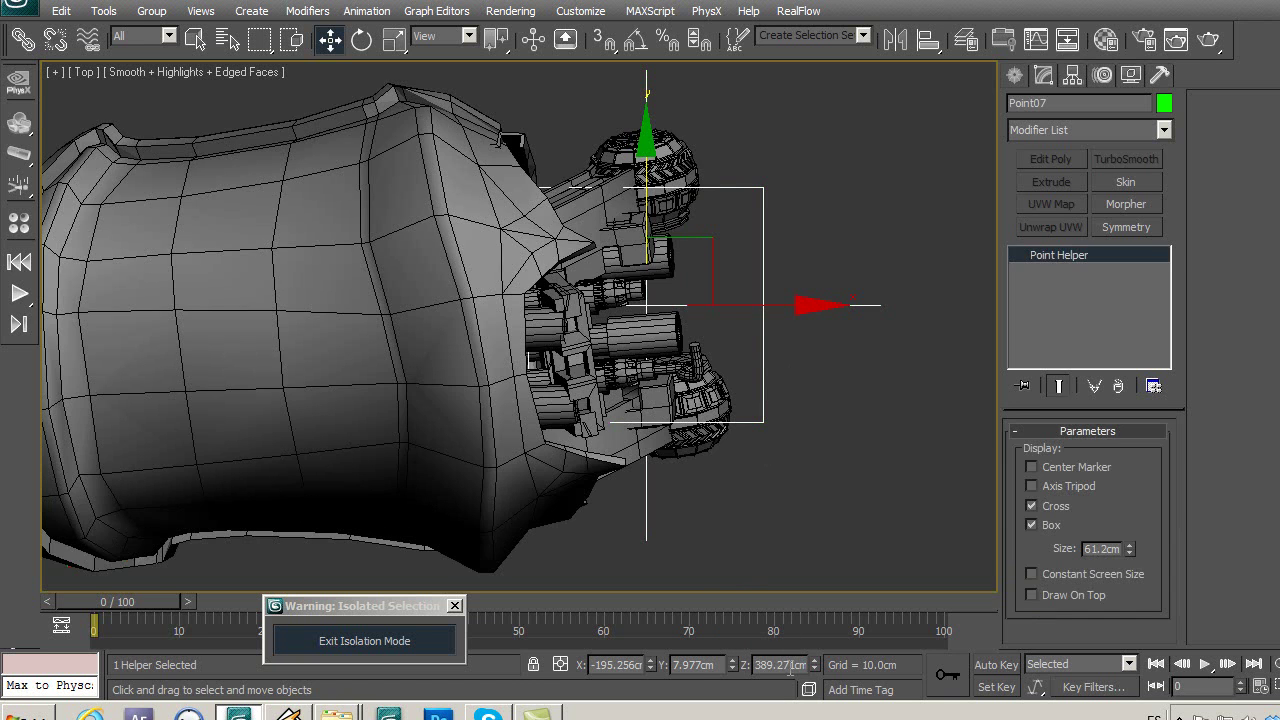
double_click(779, 665)
type("385.506")
double_click(790, 669)
scroll(900, 390, "down", 2)
scroll(795, 380, "down", 3)
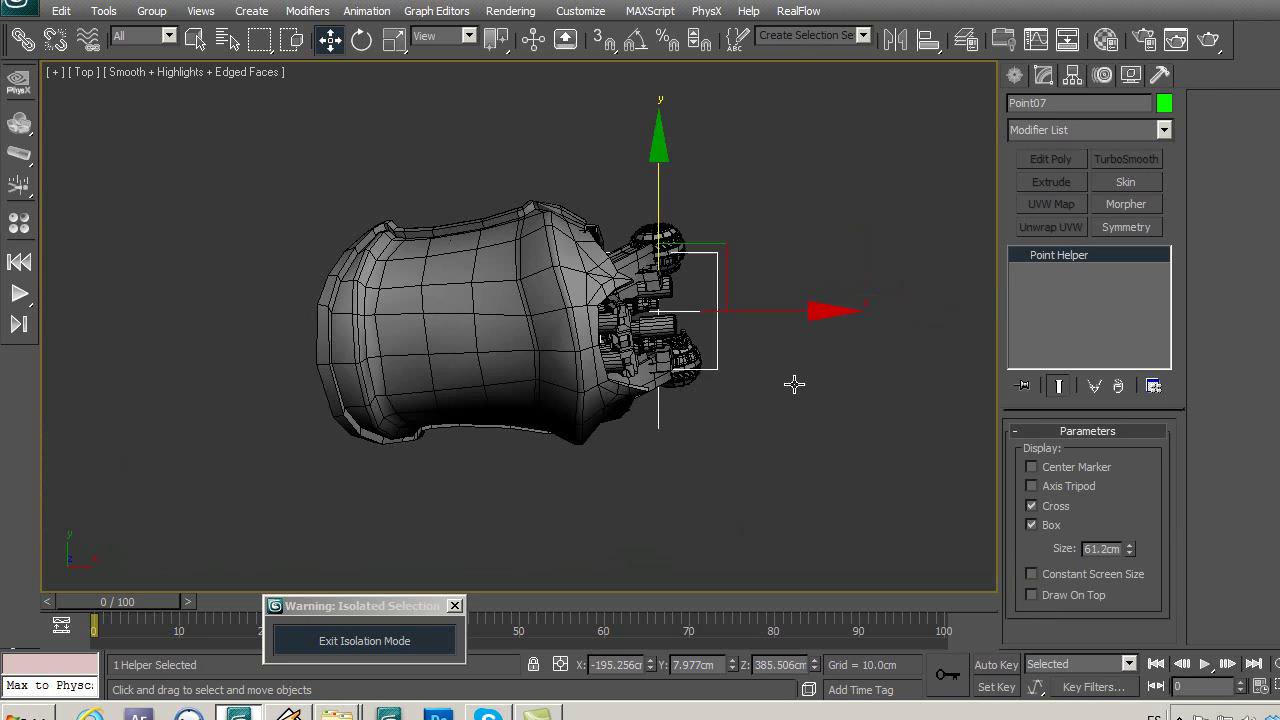
Select group b2, try Select and Link, then return to Move and deselect.
left_click(535, 370)
left_click(22, 39)
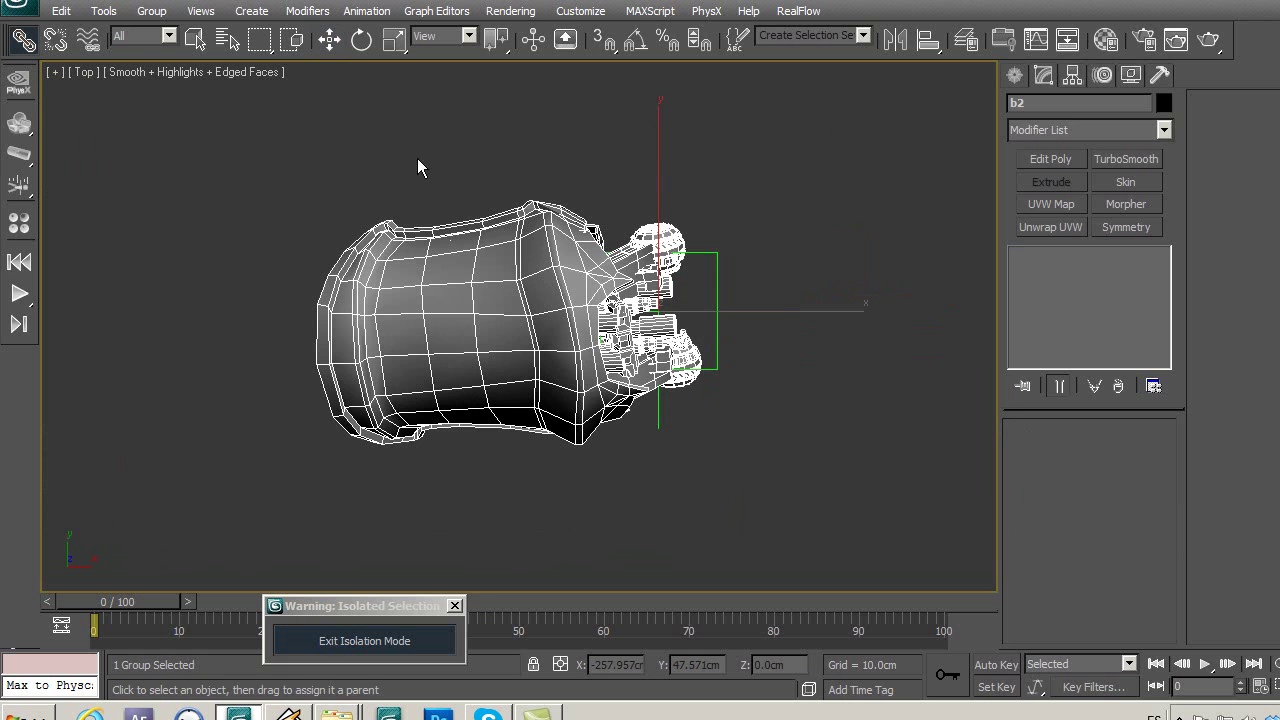
left_click(330, 39)
left_click(305, 128)
Show the whole arm, select the hand group muñek, and isolate it with Alt+Q.
middle_click_drag(414, 330, 634, 300)
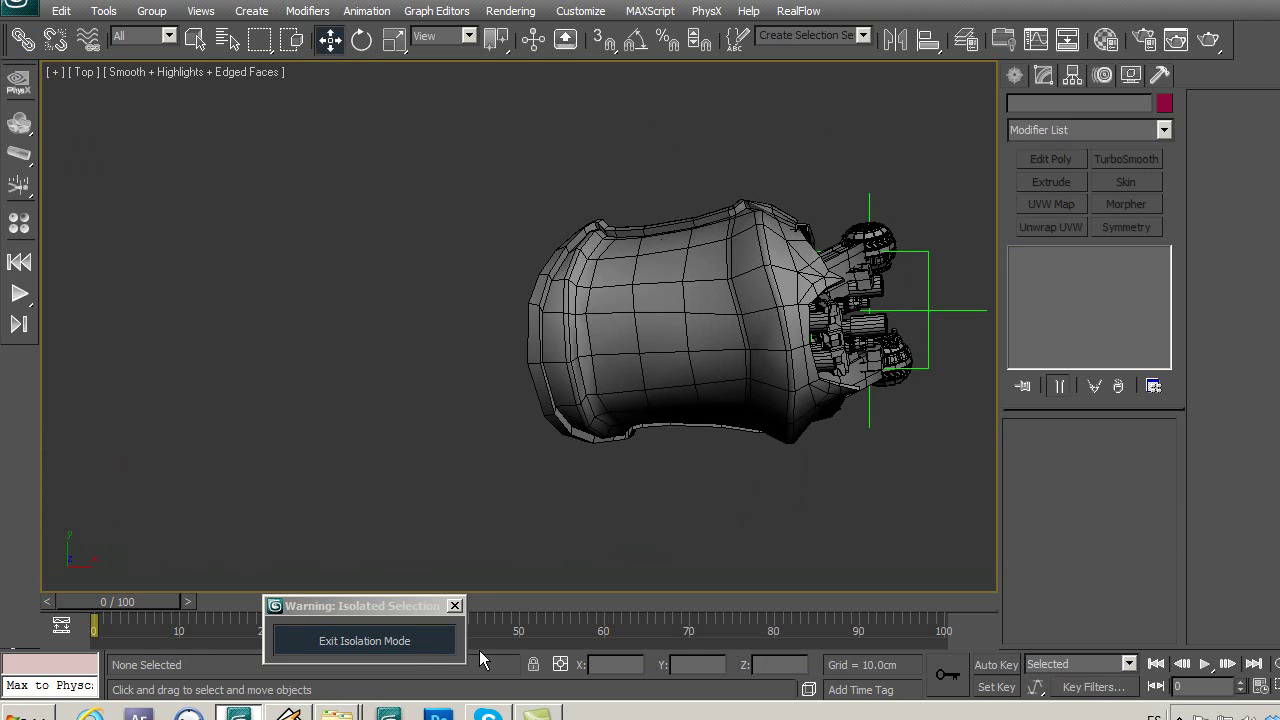
left_click(425, 645)
middle_click_drag(510, 433, 479, 393)
left_click(460, 341)
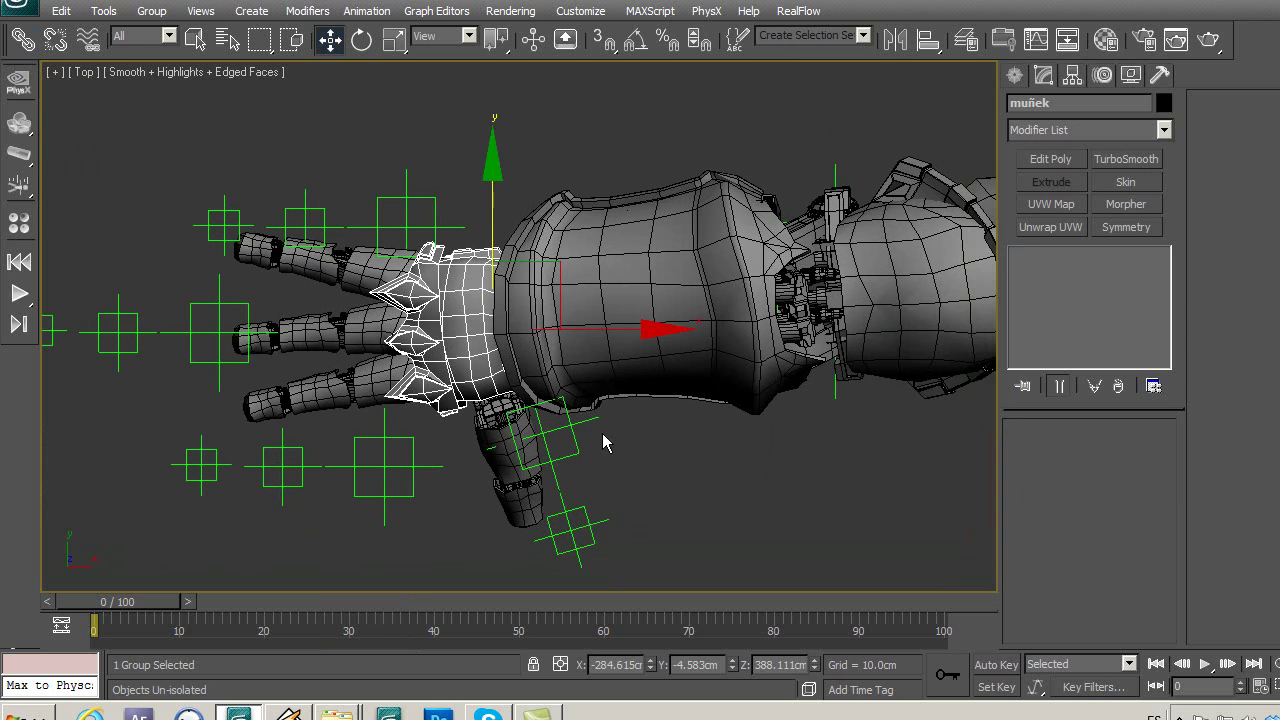
middle_click_drag(604, 443, 700, 277)
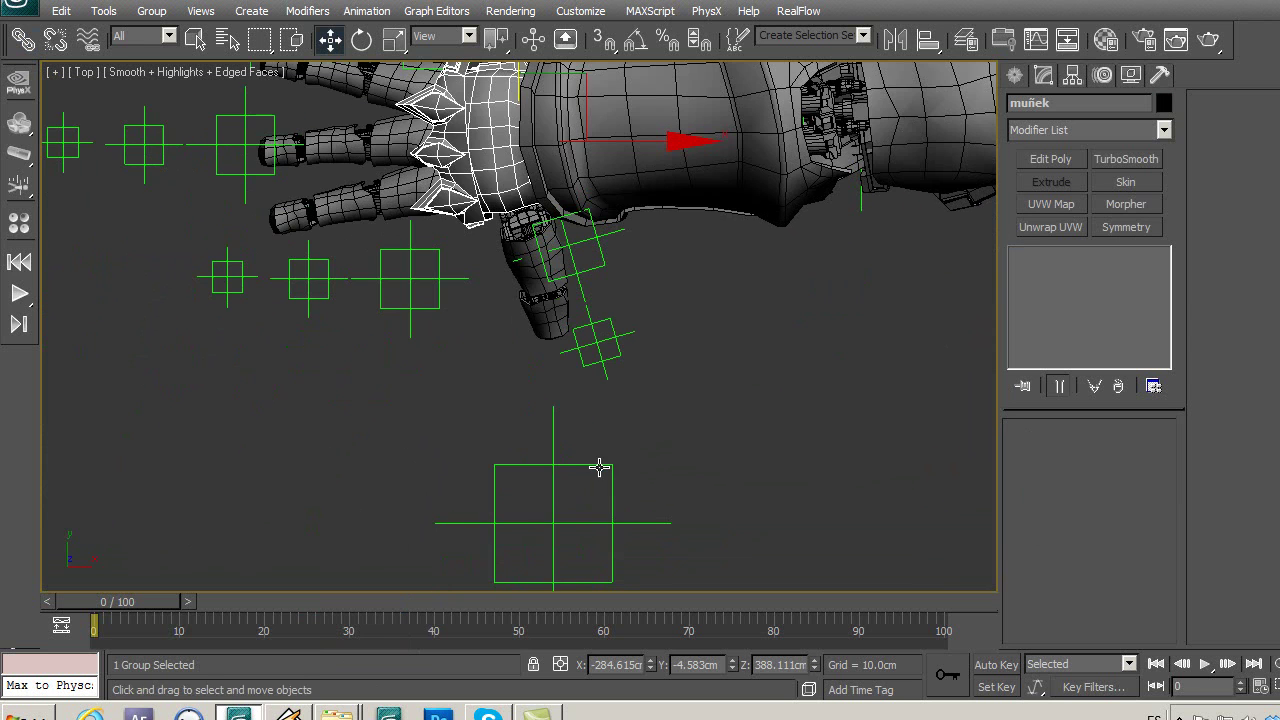
key("alt+q")
In Left view, move Point08 up above the hand to Y -7.365 cm, Z 423.72 cm.
left_click(652, 303)
middle_click_drag(652, 303, 615, 350)
left_click(476, 238)
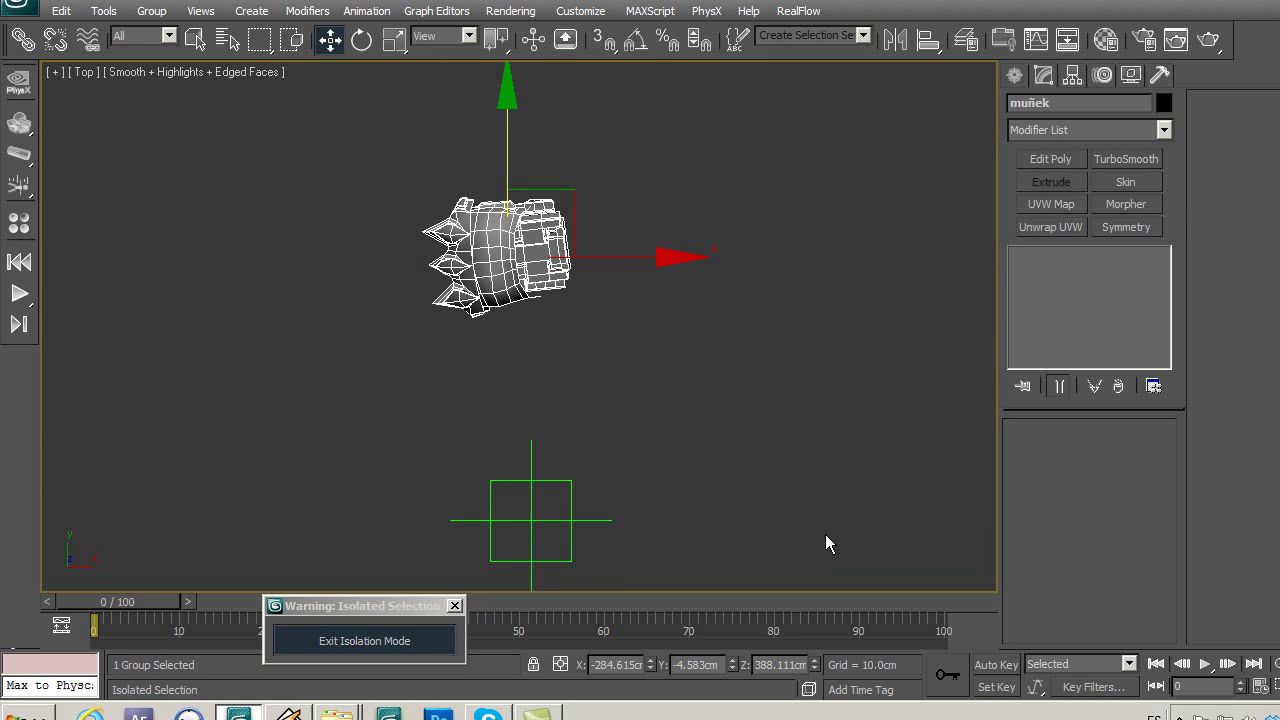
key("l")
key("z")
middle_click_drag(521, 388, 432, 399)
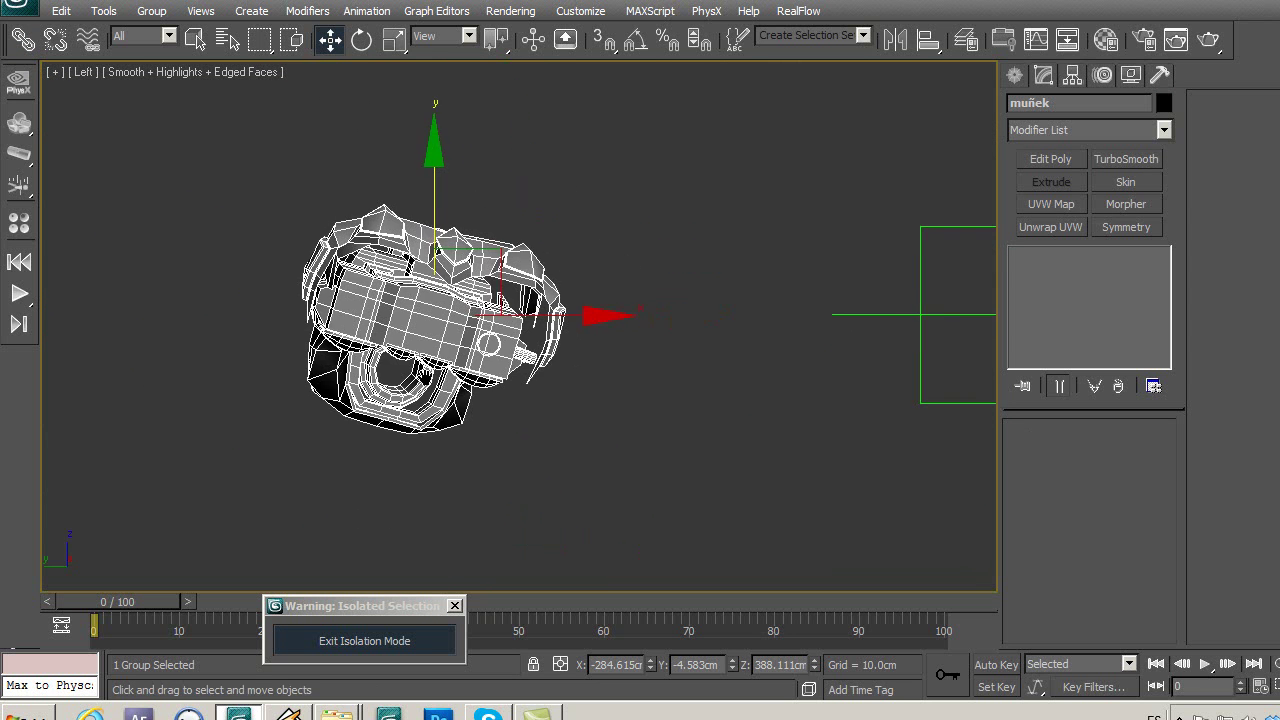
scroll(577, 417, "down", 2)
left_click(819, 318)
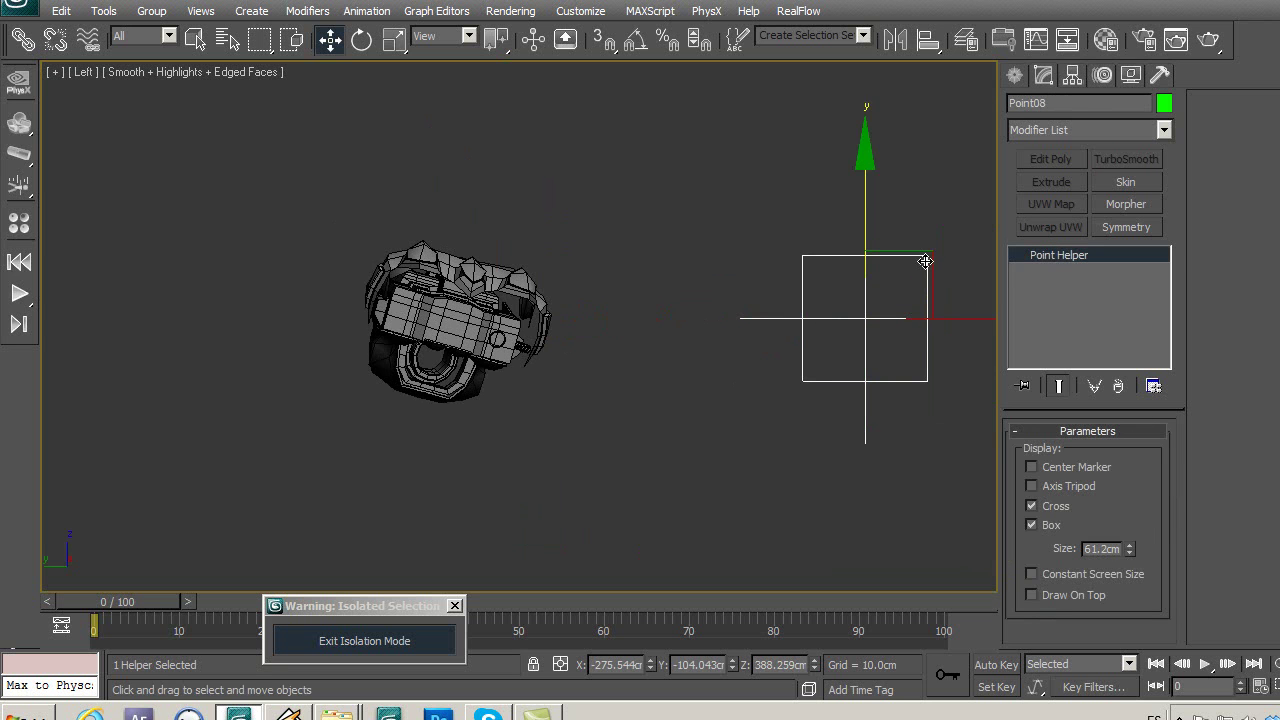
left_click_drag(926, 261, 531, 111)
middle_click_drag(569, 238, 591, 304)
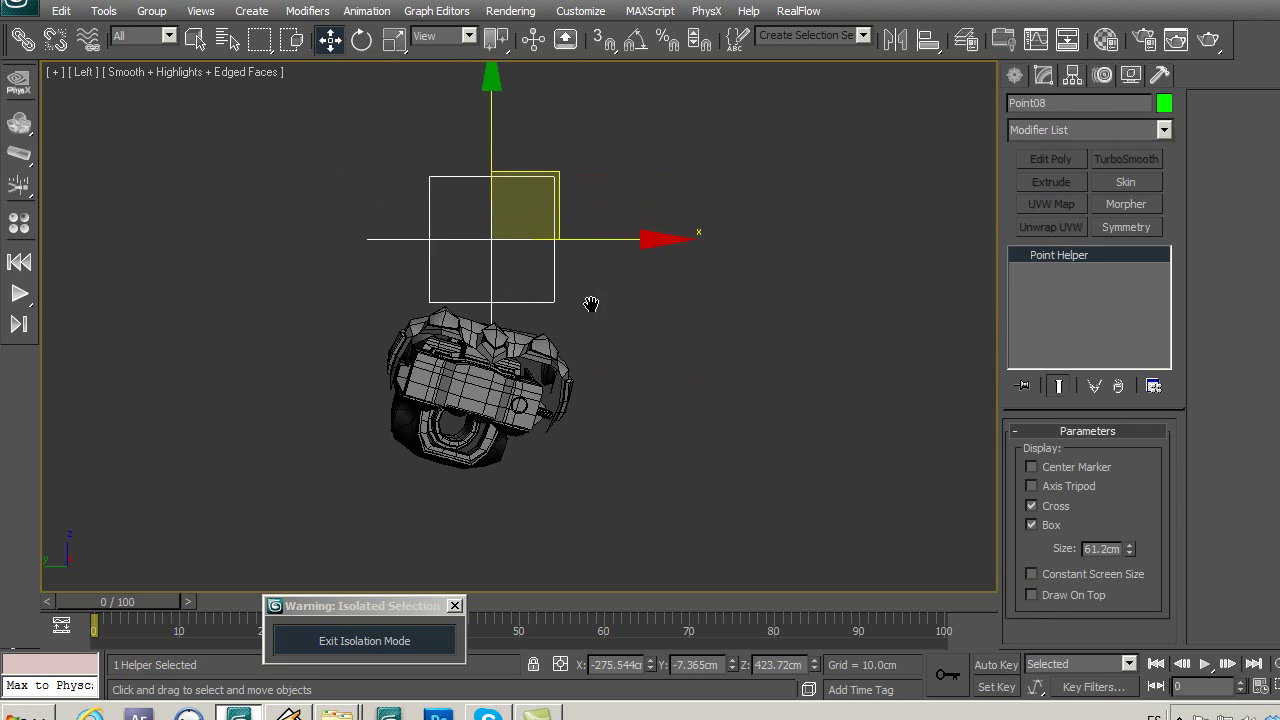
Switch to Front view and centre the muñek hand group.
key("f")
key("z")
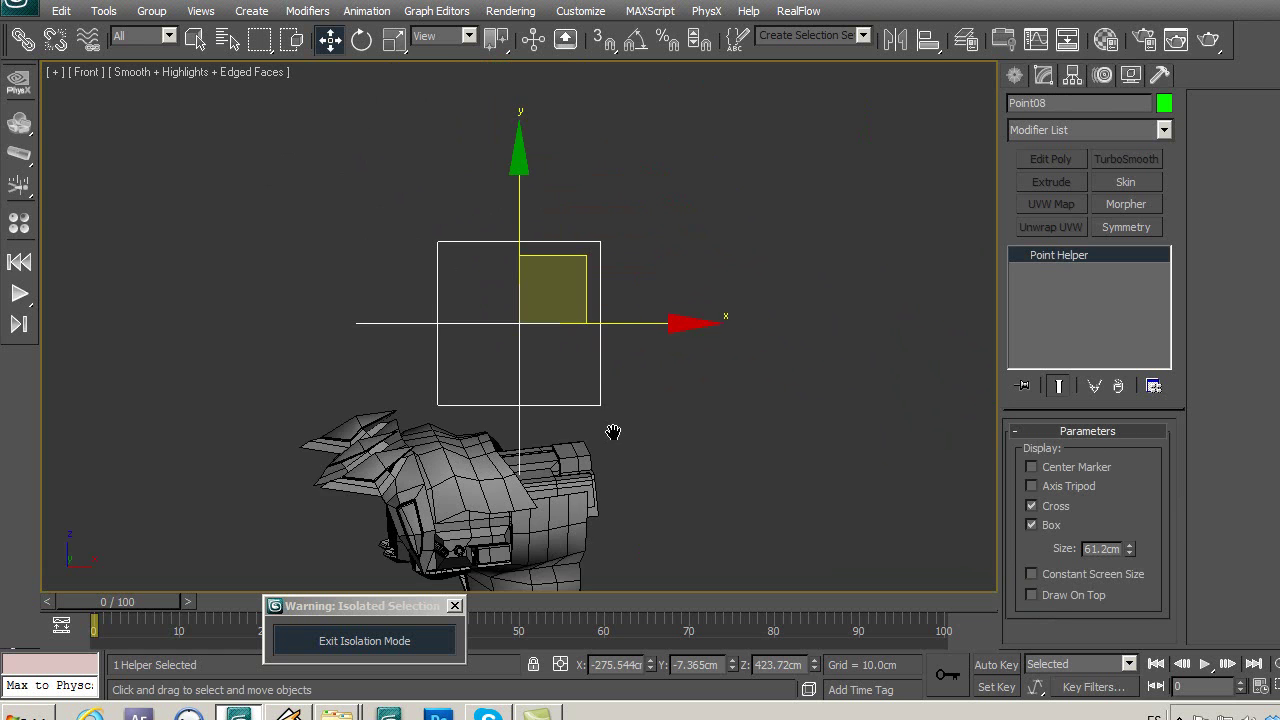
middle_click_drag(613, 432, 622, 291)
scroll(628, 407, "up", 3)
left_click(628, 407)
middle_click_drag(628, 407, 569, 282)
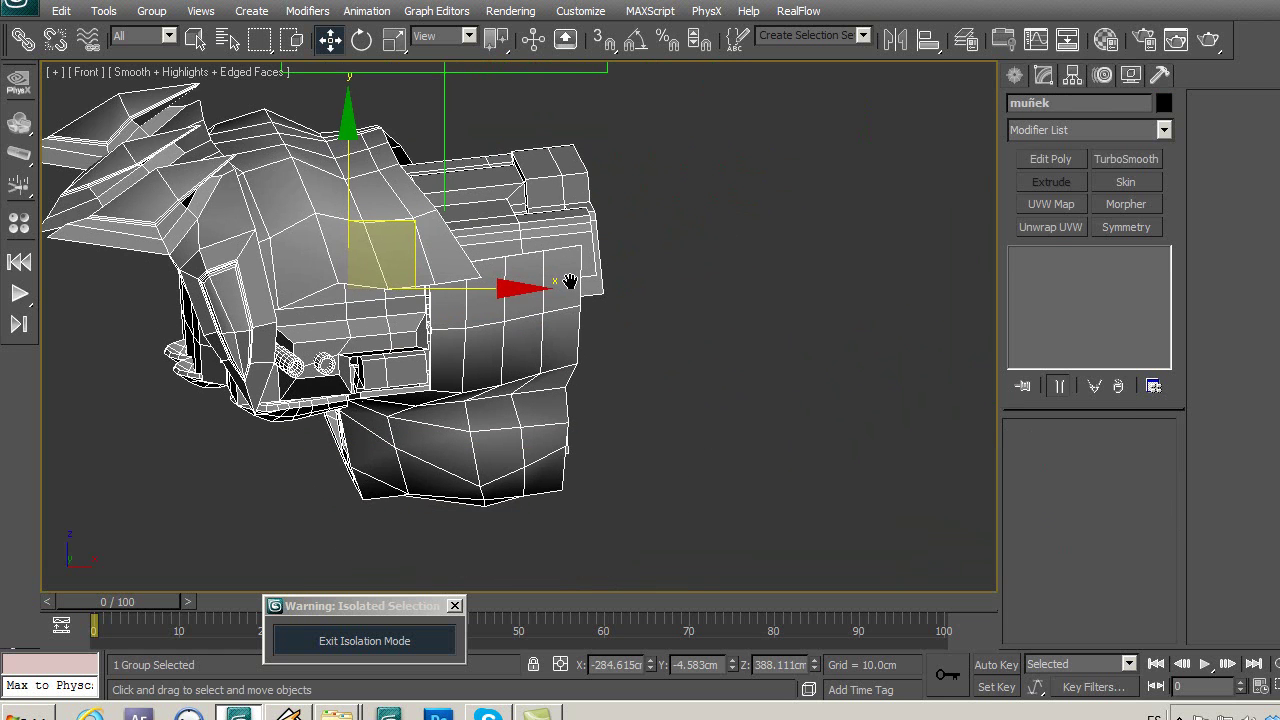
Turn on Affect Pivot Only and move the muñek pivot to the wrist end in the Front view.
left_click(1066, 76)
left_click(1032, 128)
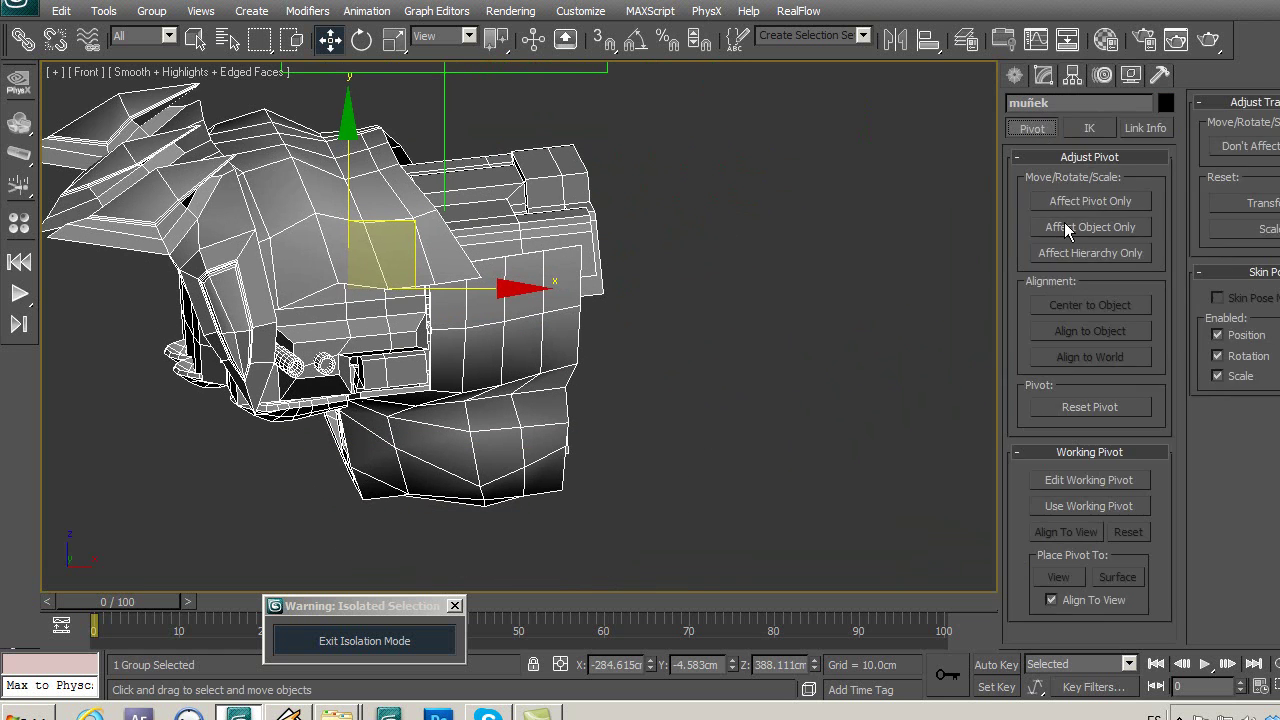
left_click(1052, 201)
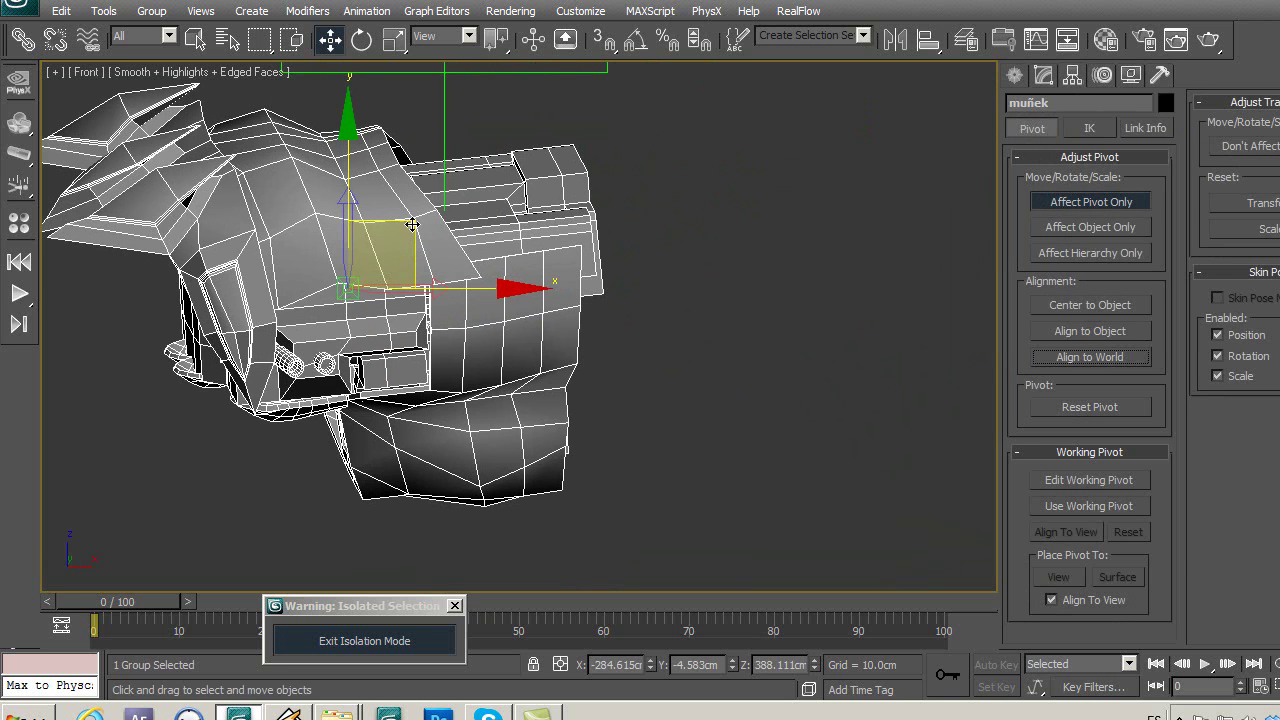
left_click_drag(409, 225, 645, 208)
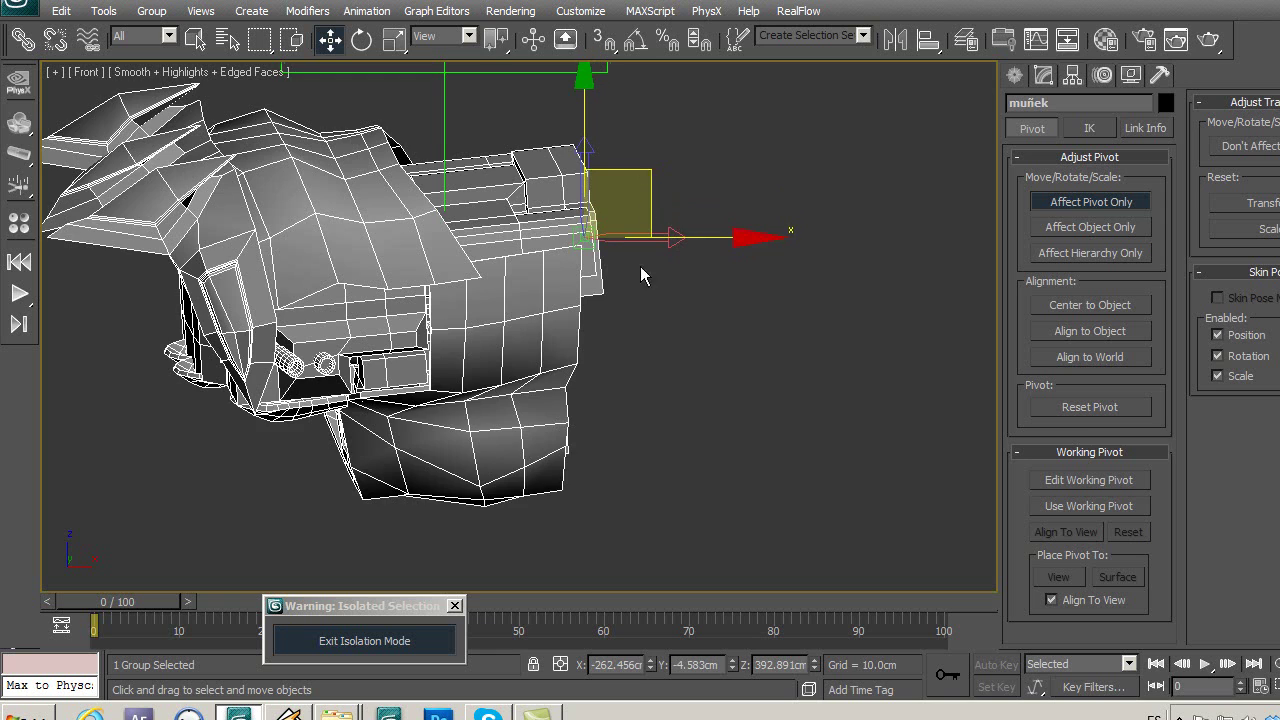
middle_click_drag(646, 323, 690, 360)
key("F3")
scroll(690, 360, "up", 4)
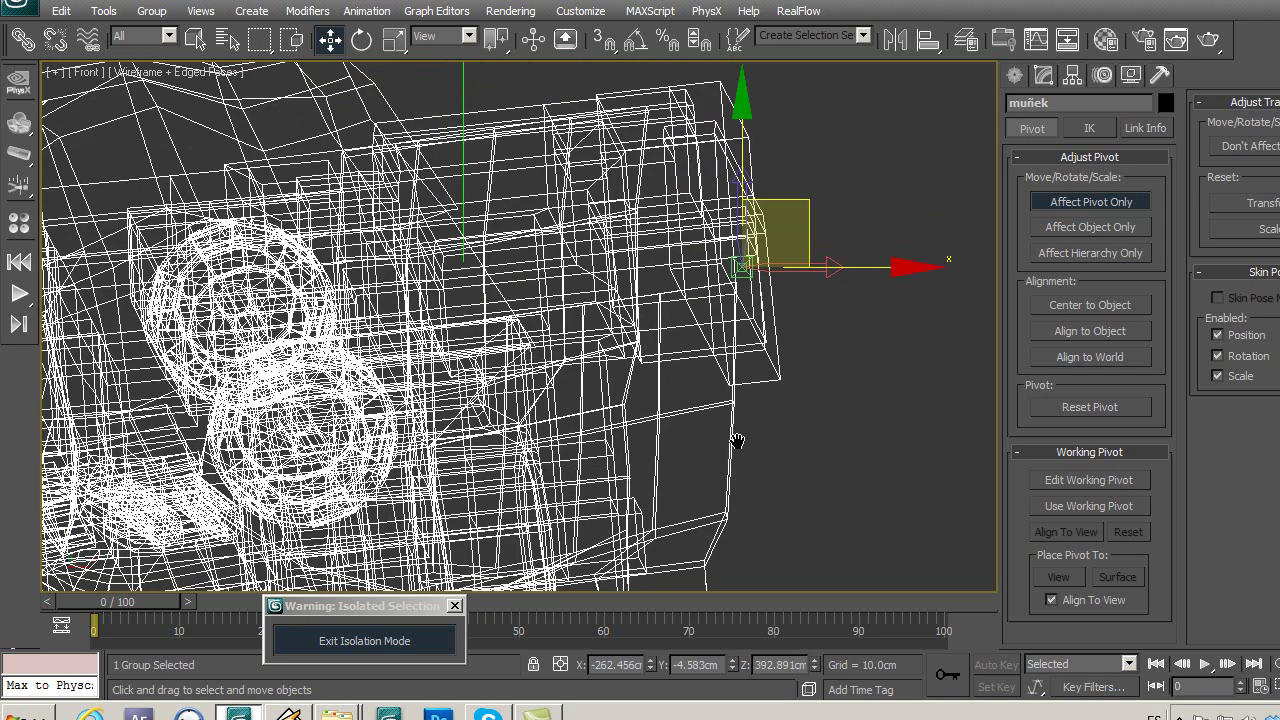
scroll(680, 285, "down", 4)
left_click_drag(702, 243, 666, 243)
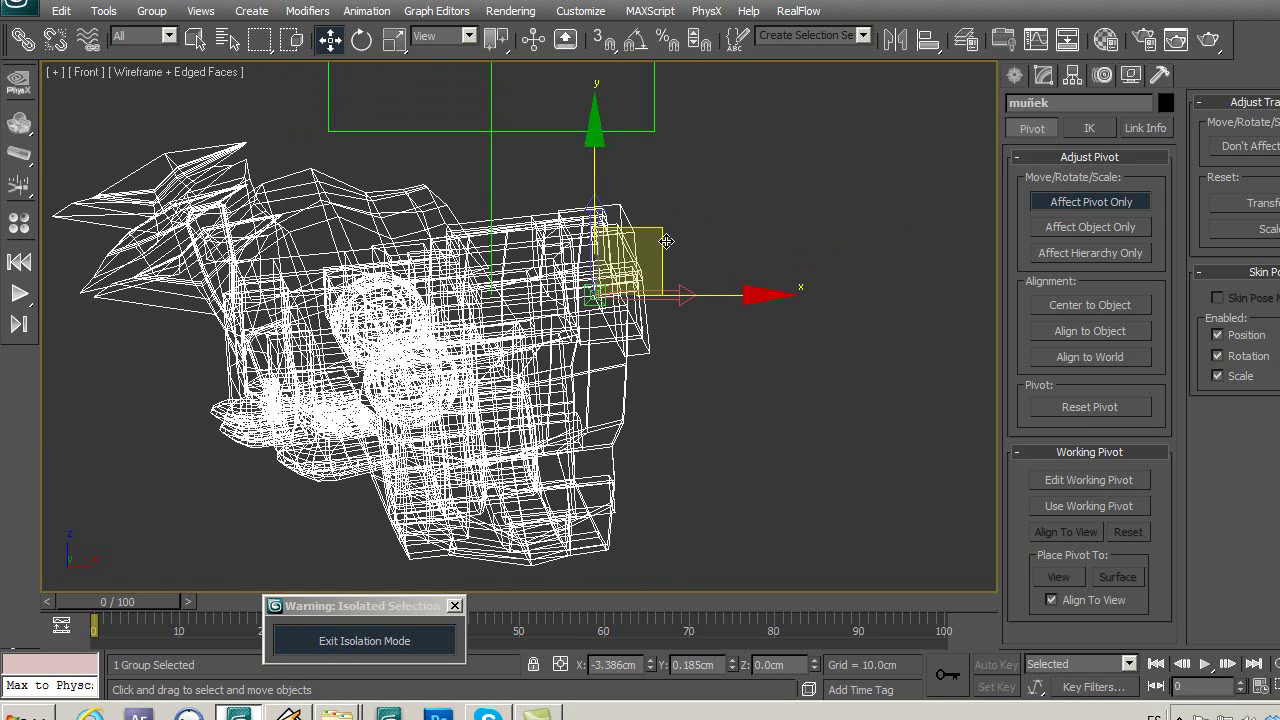
In the Top view, rotate the pivot about 8.92° around Z and settle it at Y 1.602cm.
key("t")
mouse_move(600, 432)
middle_mouse_down()
mouse_move(629, 435)
mouse_move(527, 455)
middle_mouse_up()
scroll(642, 303, "up", 3)
left_click_drag(592, 270, 590, 174)
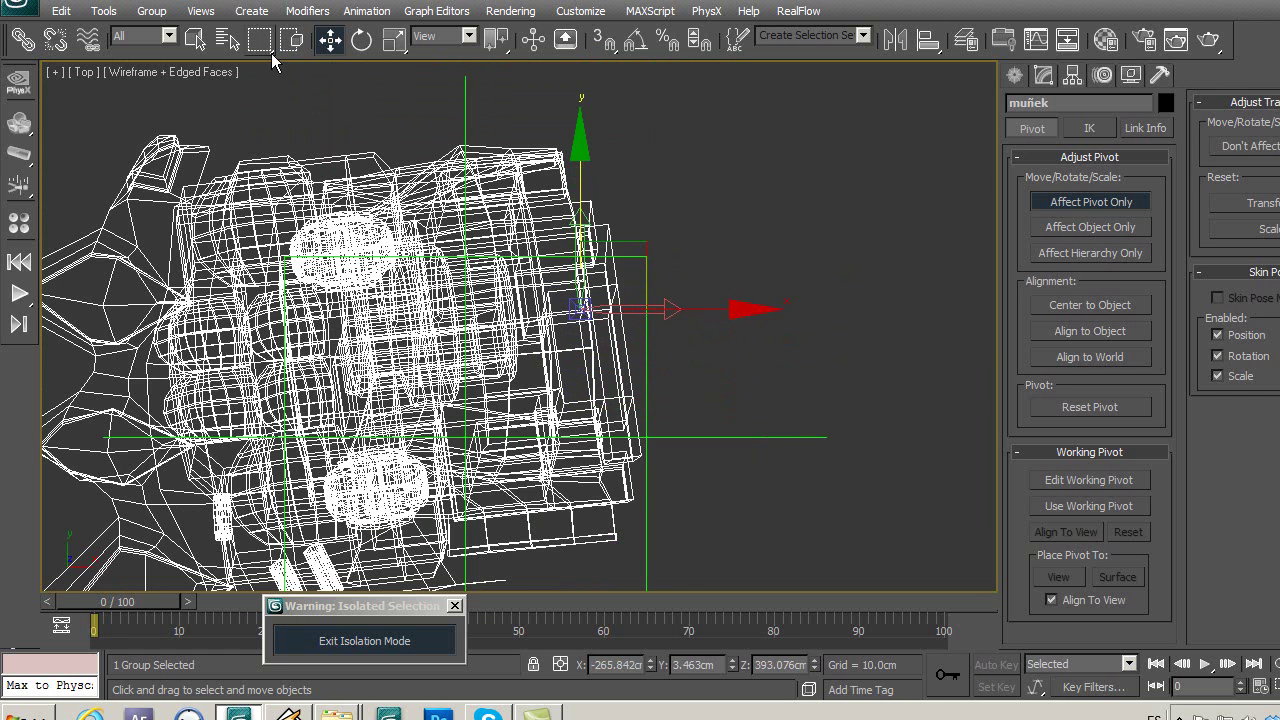
left_click(361, 39)
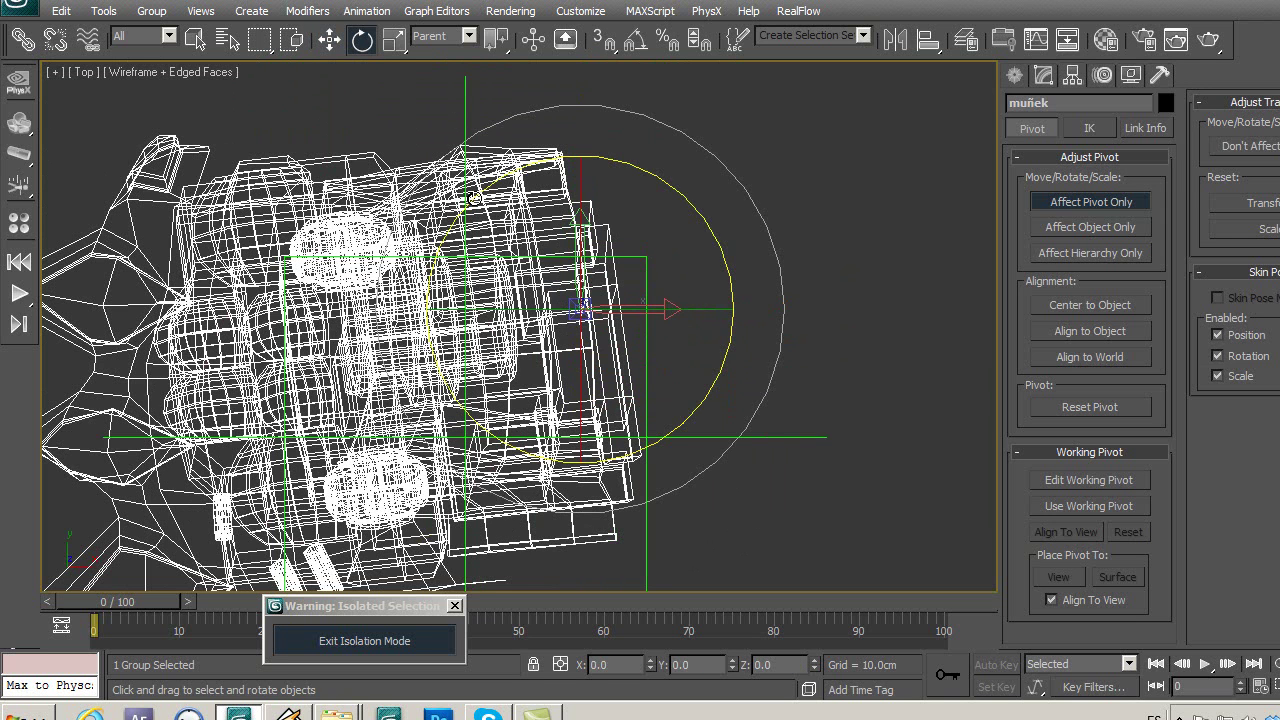
left_click_drag(470, 200, 458, 213)
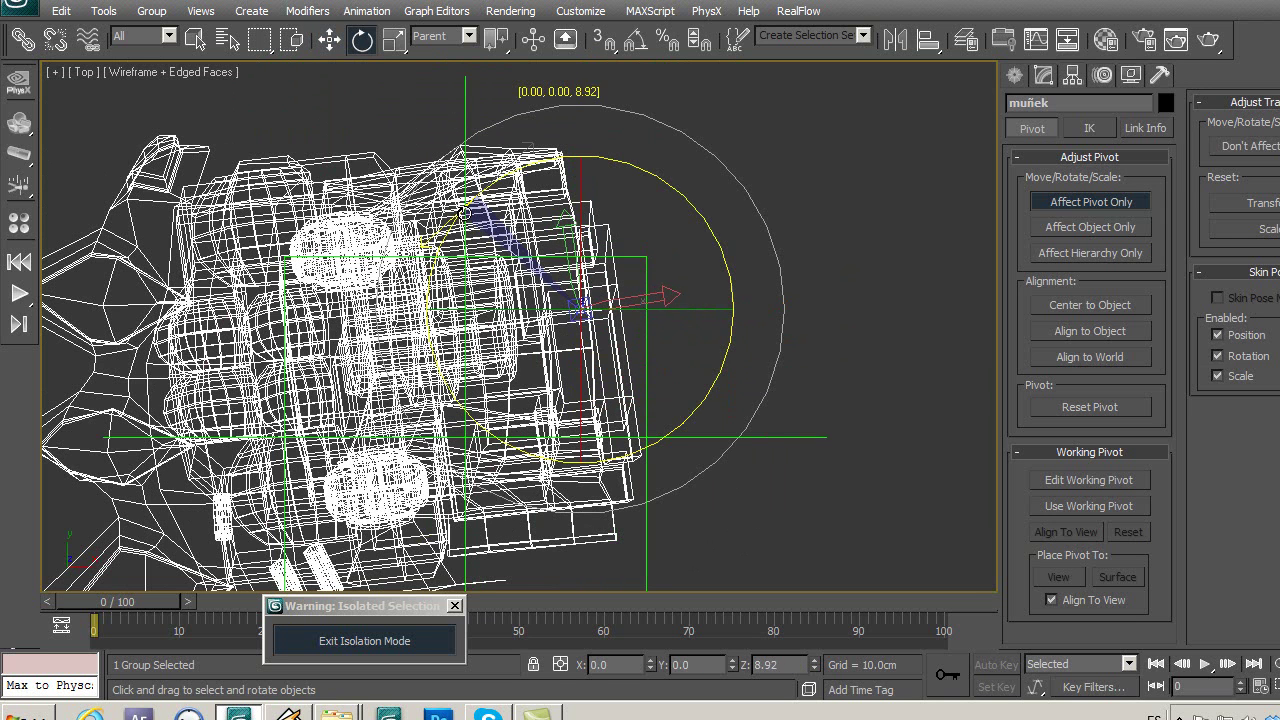
left_click(330, 39)
left_click_drag(584, 190, 584, 212)
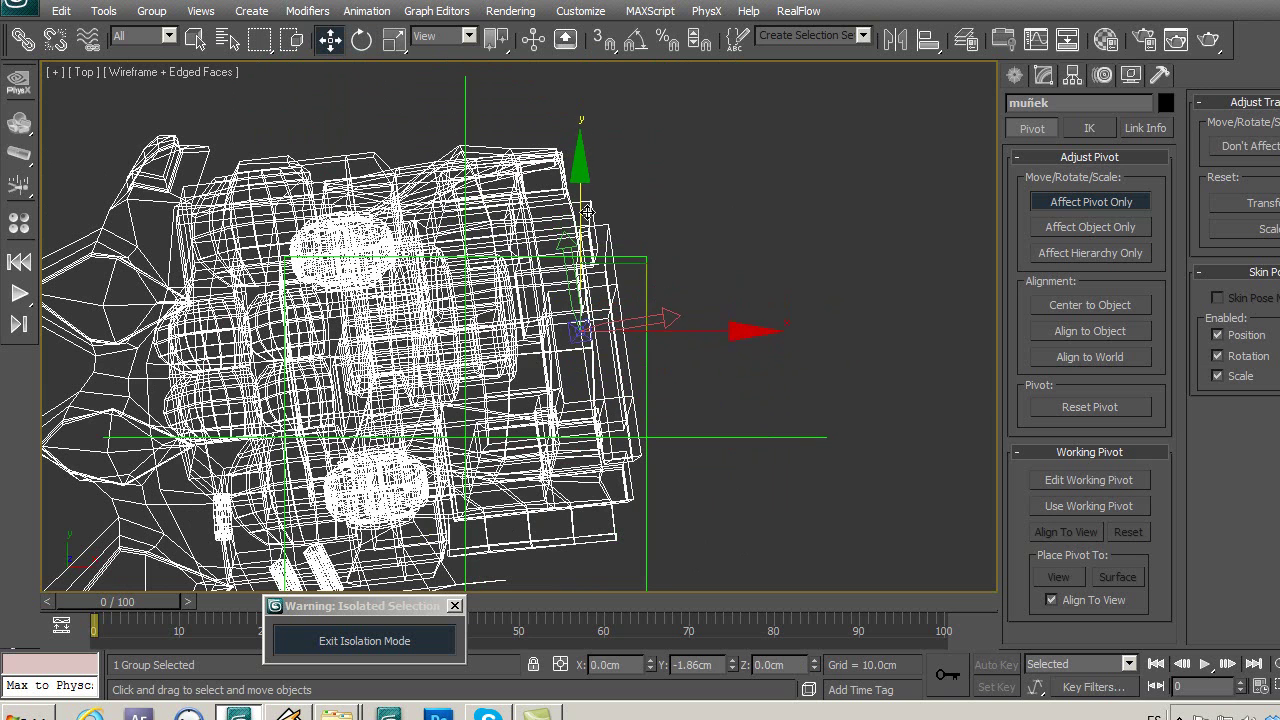
Turn off Affect Pivot Only and set Point08's X to the group's -265.842cm.
left_click(1057, 213)
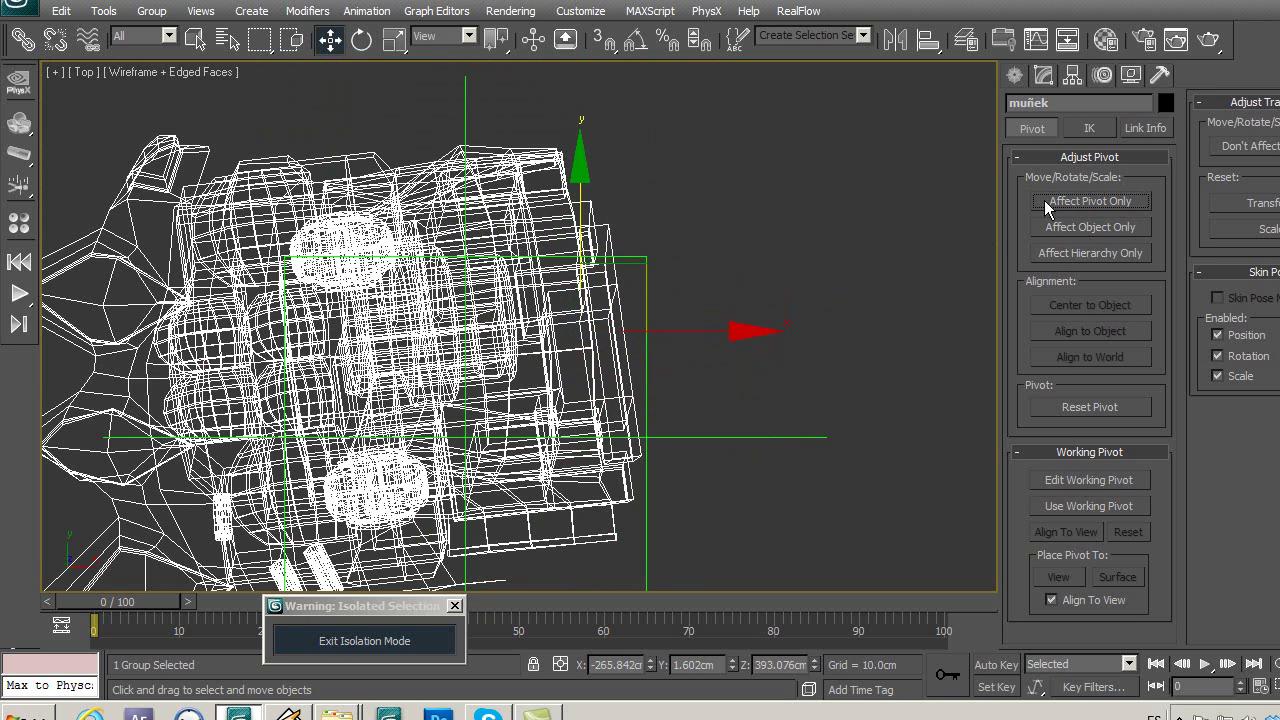
middle_click_drag(731, 323, 727, 285)
double_click(630, 665)
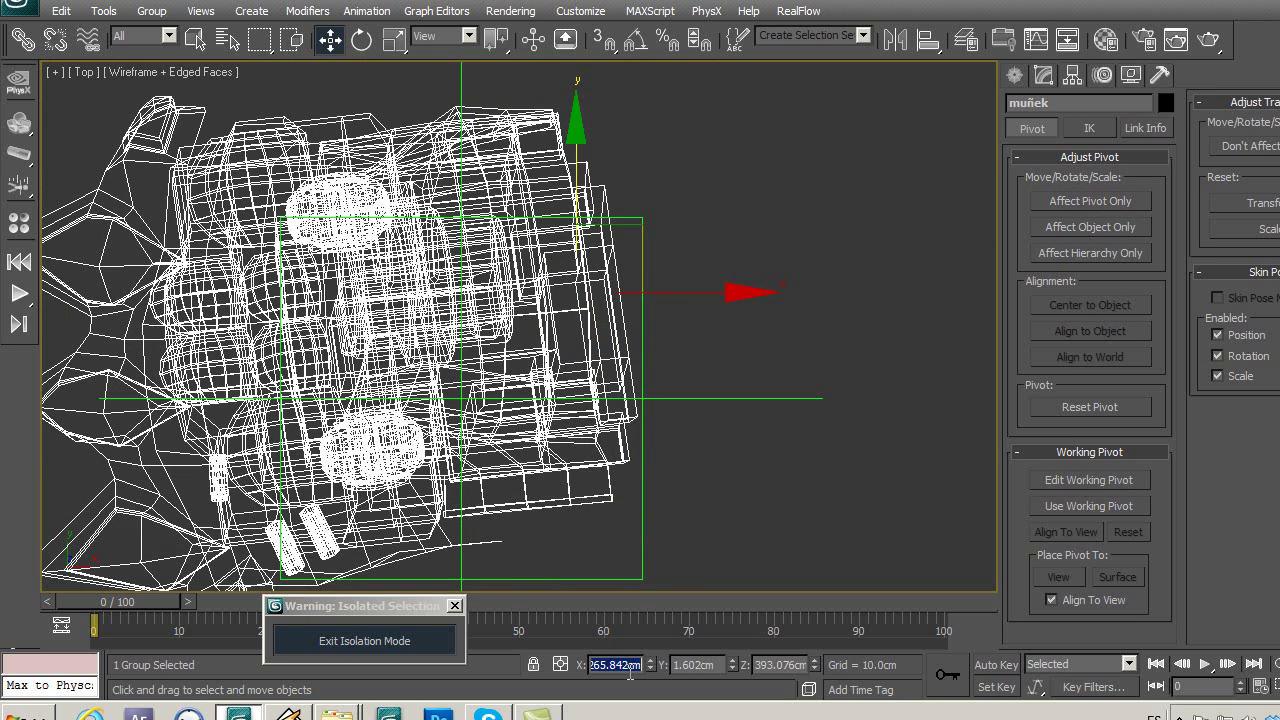
left_click(751, 397)
double_click(613, 665)
type("-265.842")
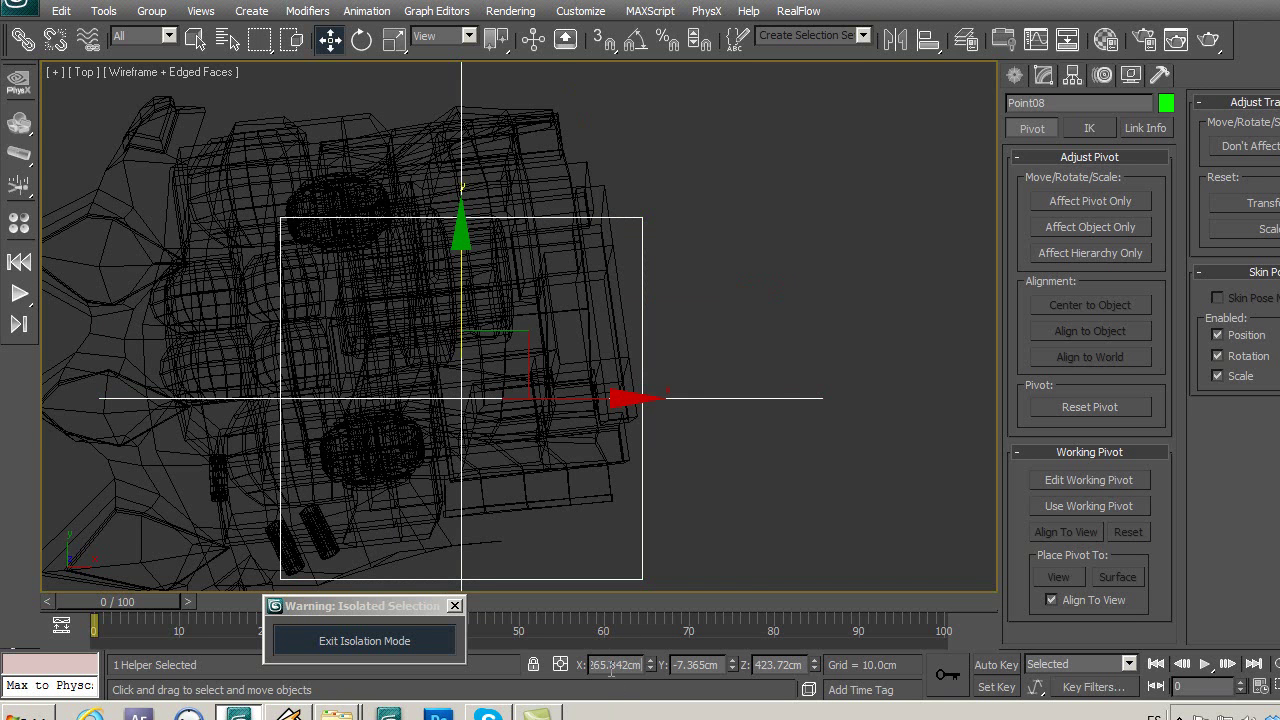
key("Return")
Copy the muñek group's Y value 1.602cm into Point08's Y field.
left_click(435, 334)
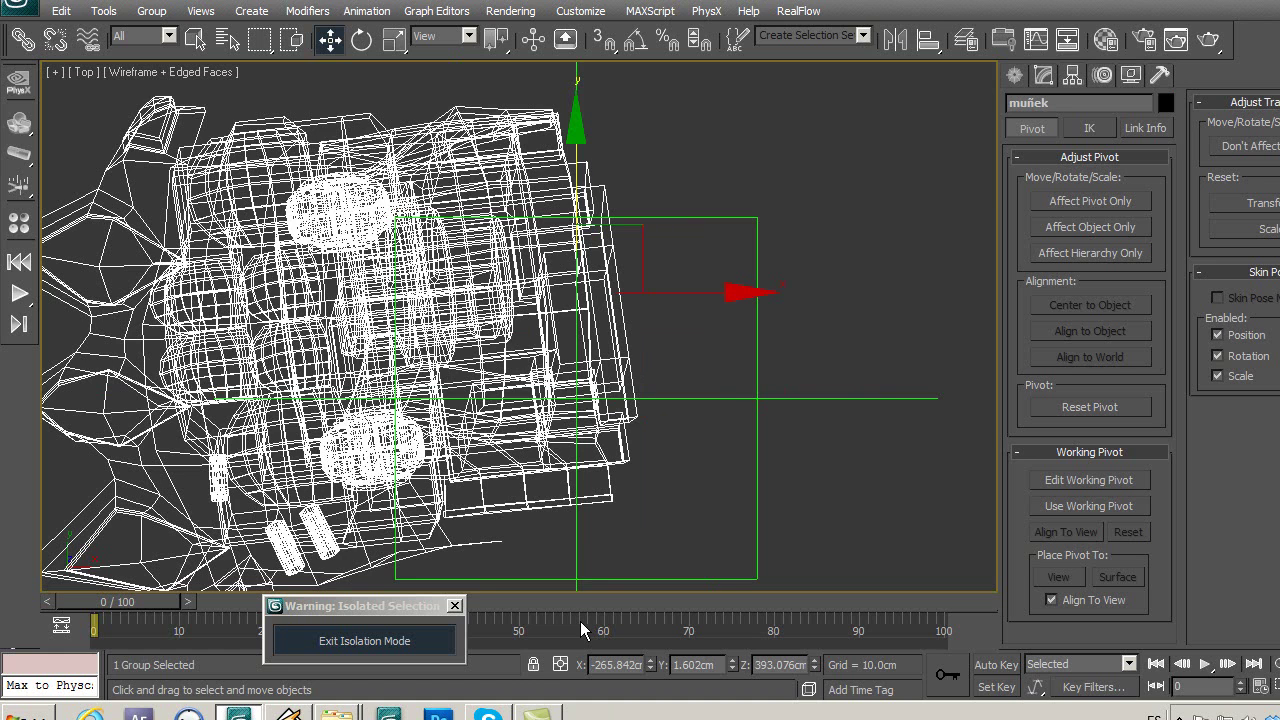
double_click(706, 667)
left_click(660, 399)
double_click(690, 667)
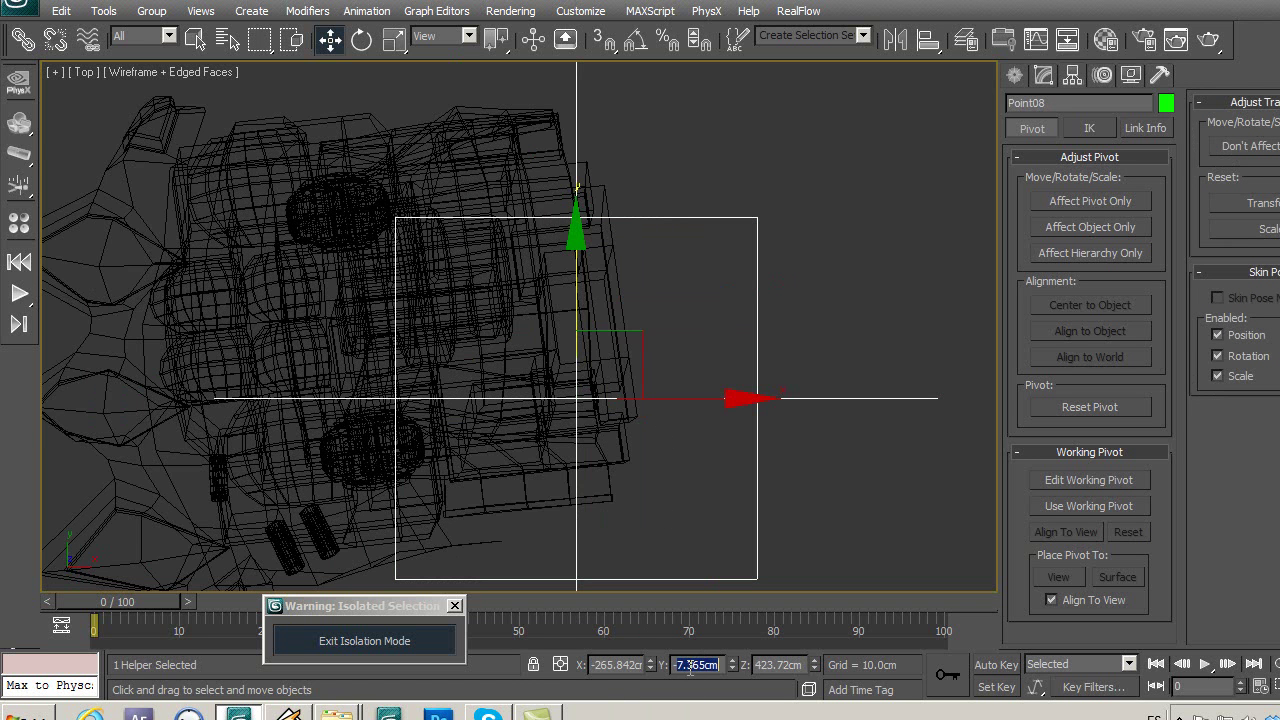
type("-1.602cm")
key("Return")
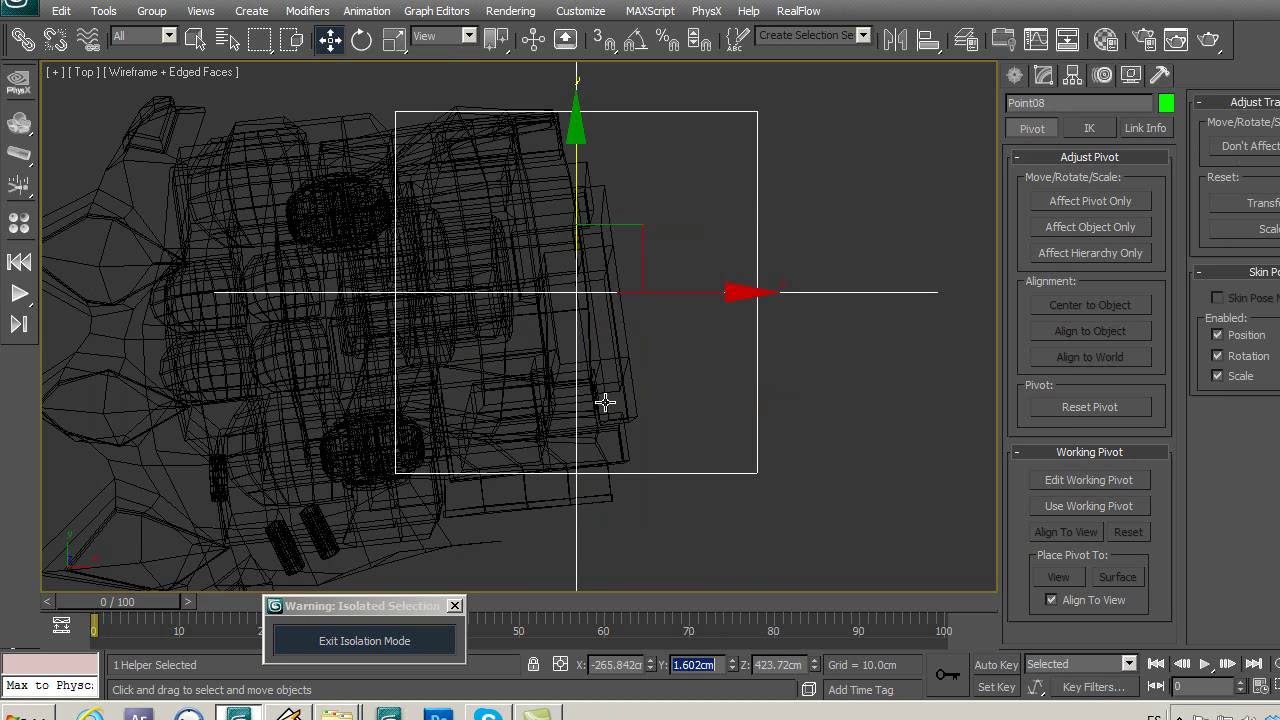
Copy the group's Z value 393.076cm into Point08's Z field, then deselect it.
left_click(605, 402)
double_click(783, 665)
key("ctrl+c")
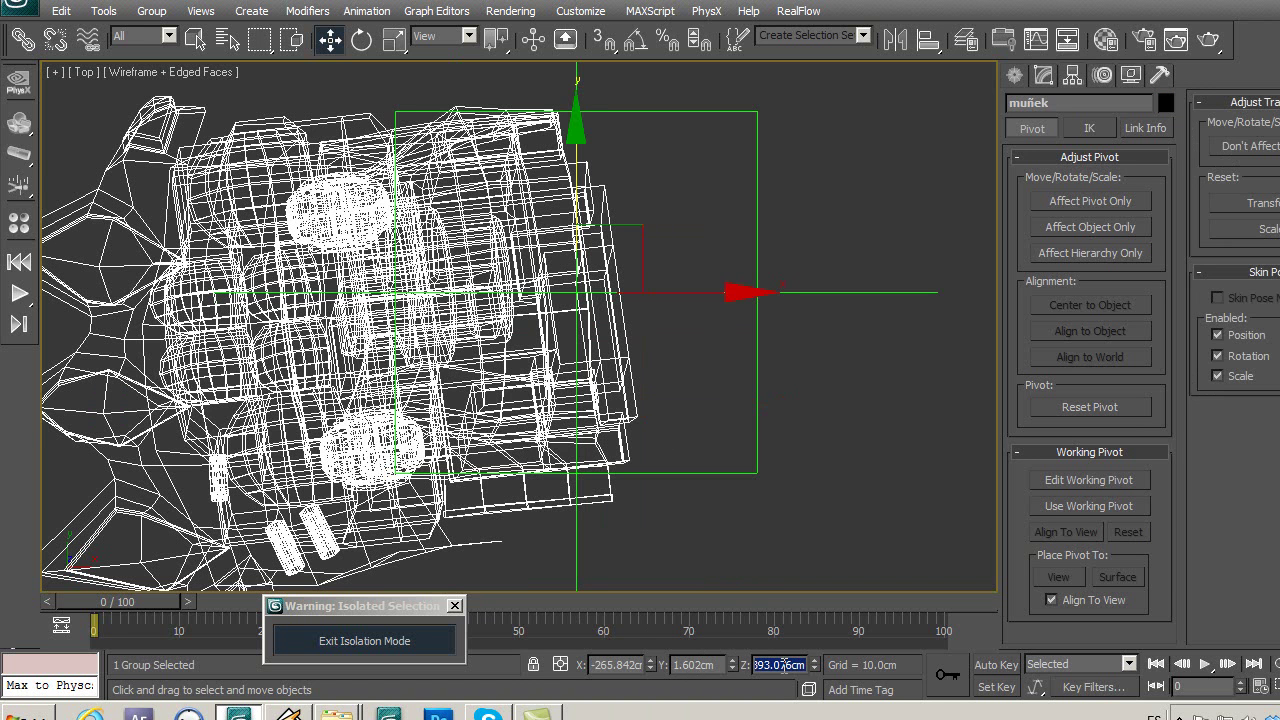
left_click(756, 452)
double_click(782, 664)
key("ctrl+v")
key("Return")
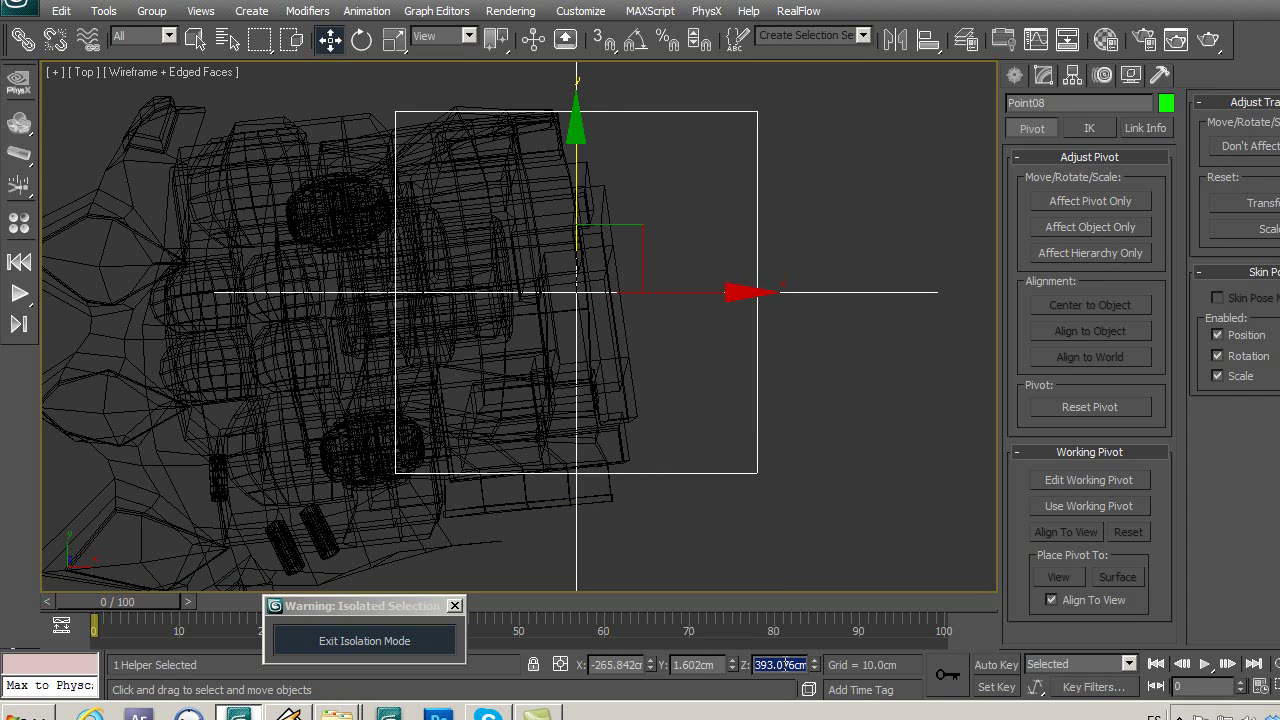
left_click(835, 411)
Link the muñek group to its parent with Select and Link.
scroll(516, 329, "down", 2)
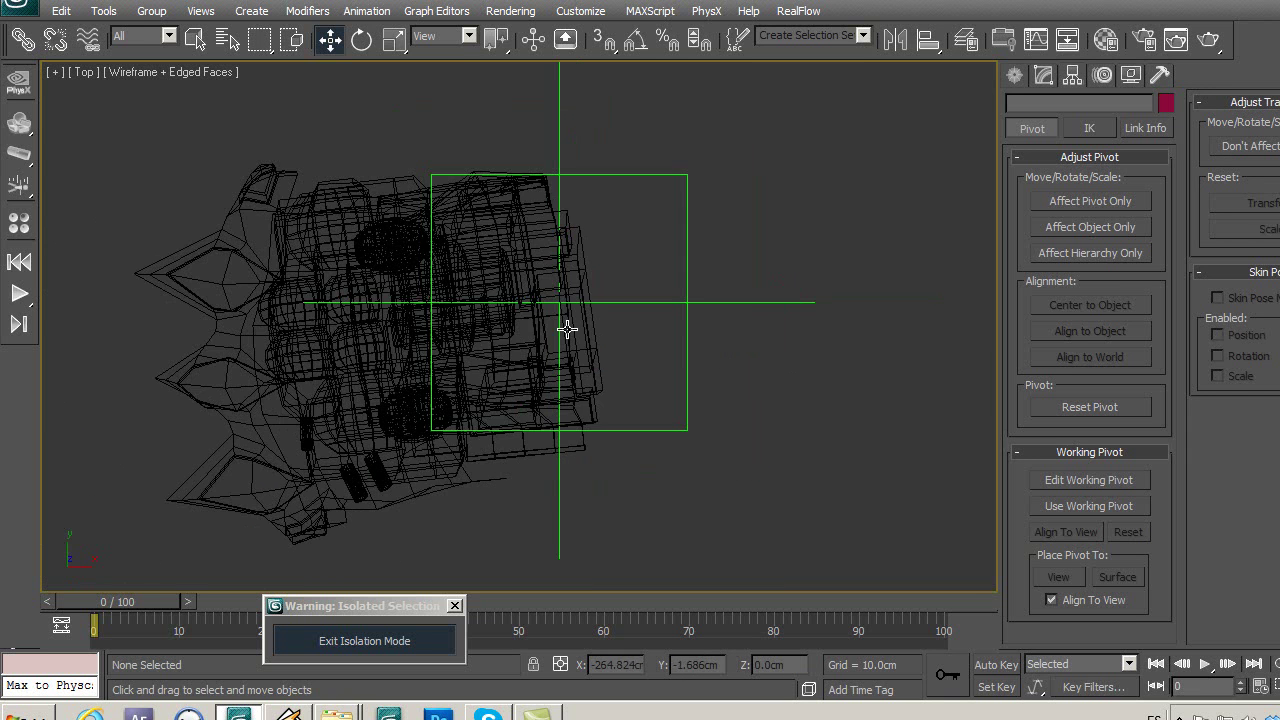
left_click(566, 329)
left_click(22, 39)
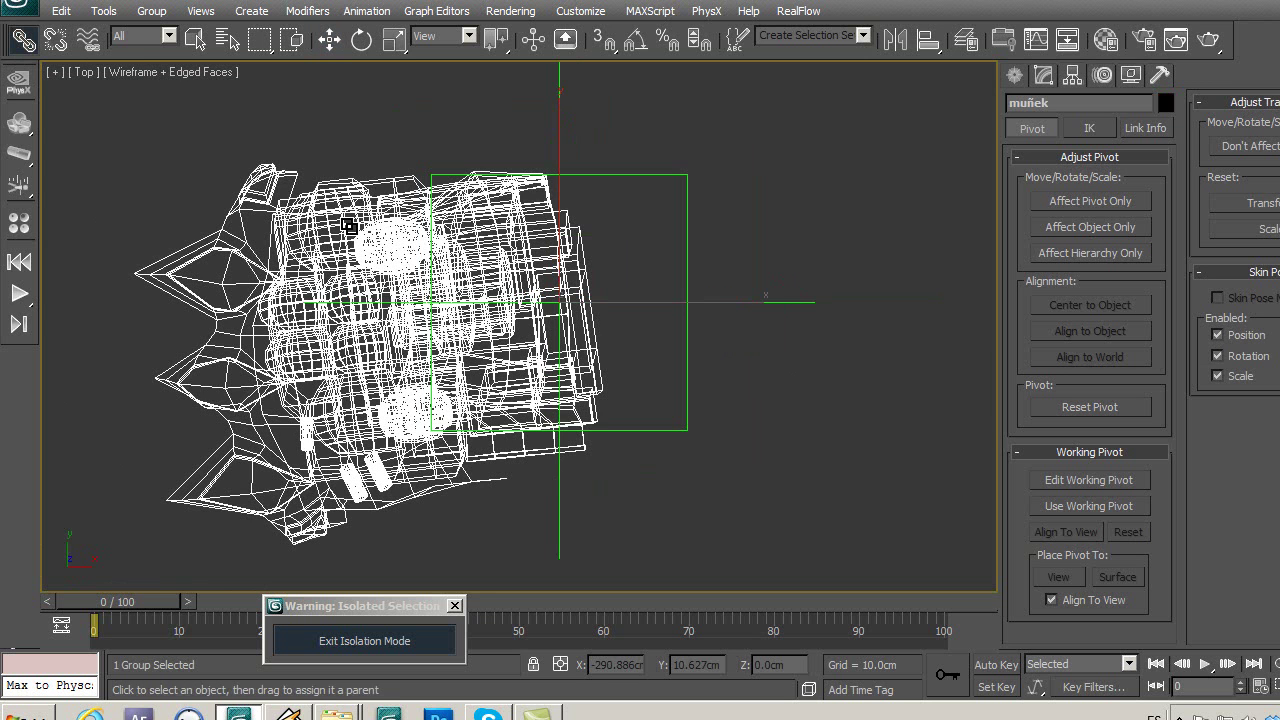
left_click_drag(583, 245, 622, 172)
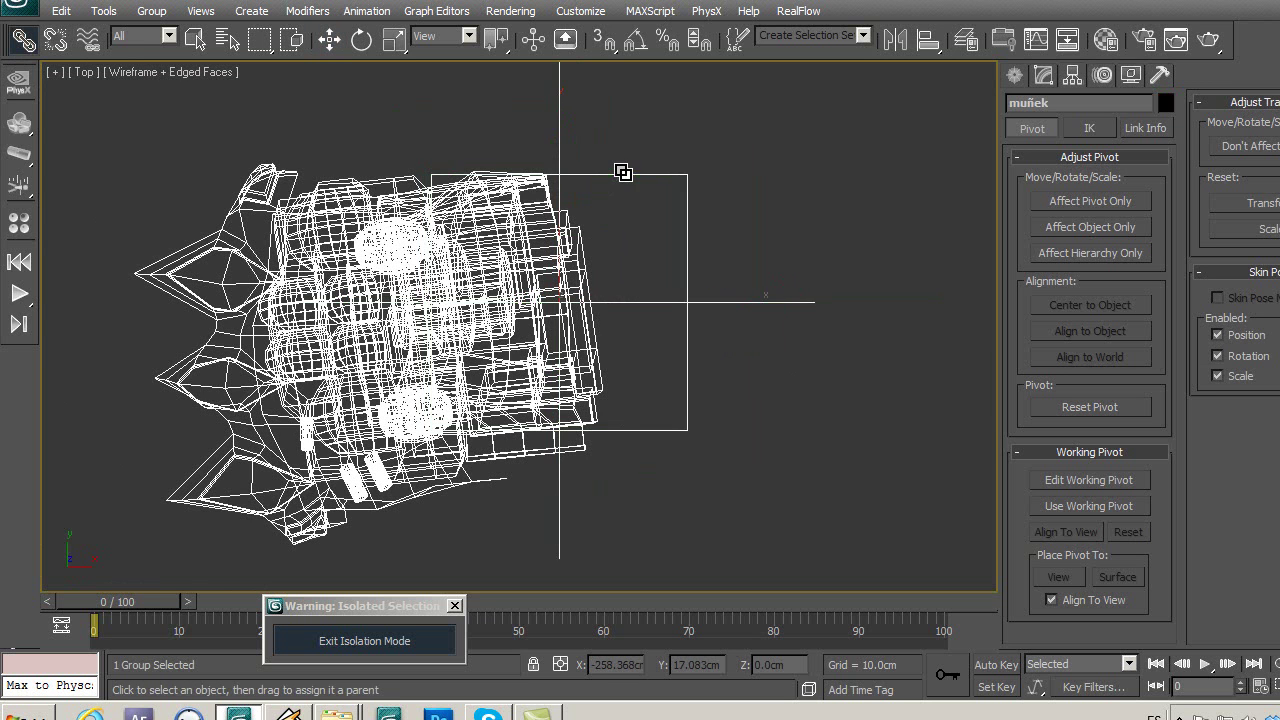
left_click(329, 40)
left_click(304, 111)
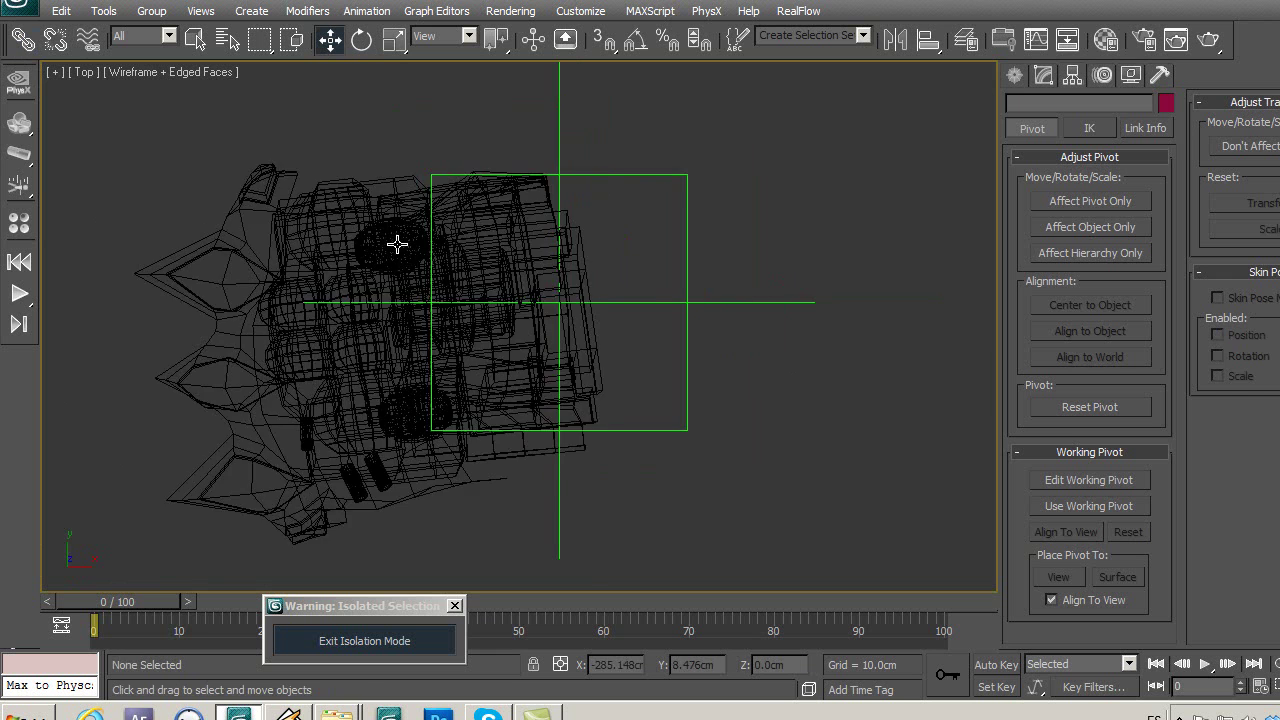
middle_click_drag(397, 243, 488, 218)
Exit isolation and show all four viewports with the whole robot framed.
left_click(425, 640)
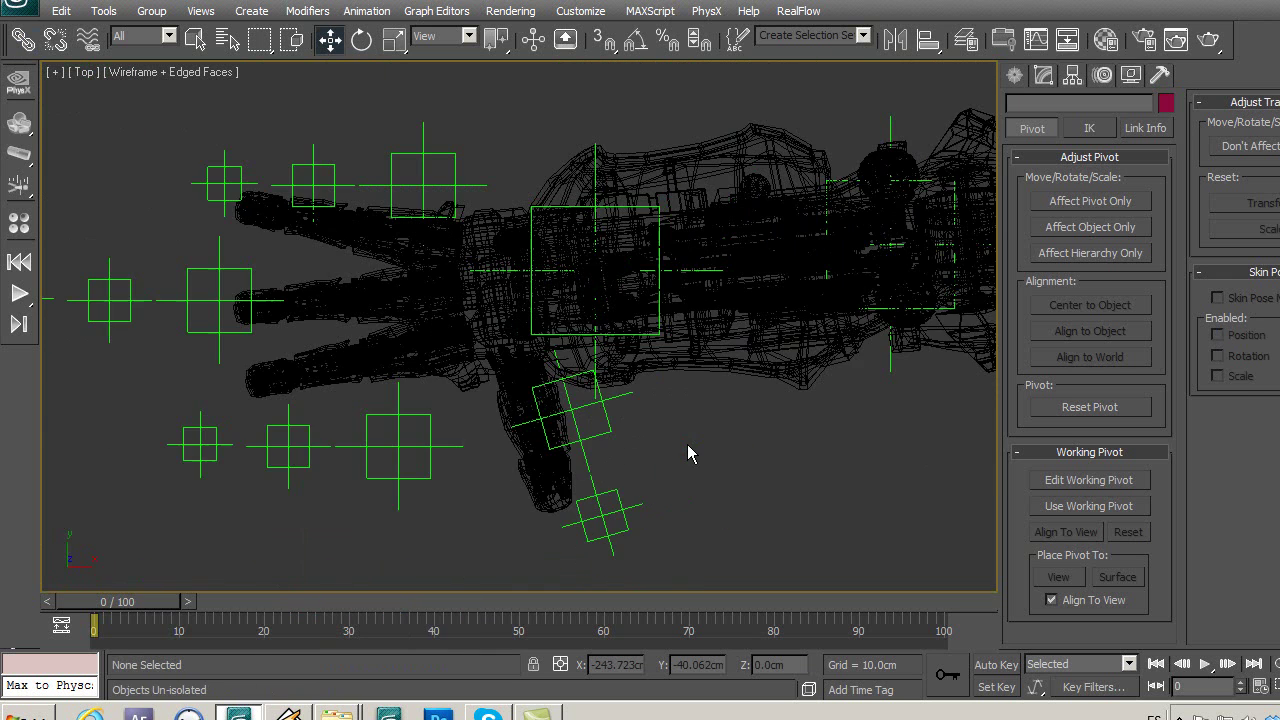
scroll(563, 434, "up", 2)
scroll(585, 432, "down", 4)
scroll(855, 587, "up", 1)
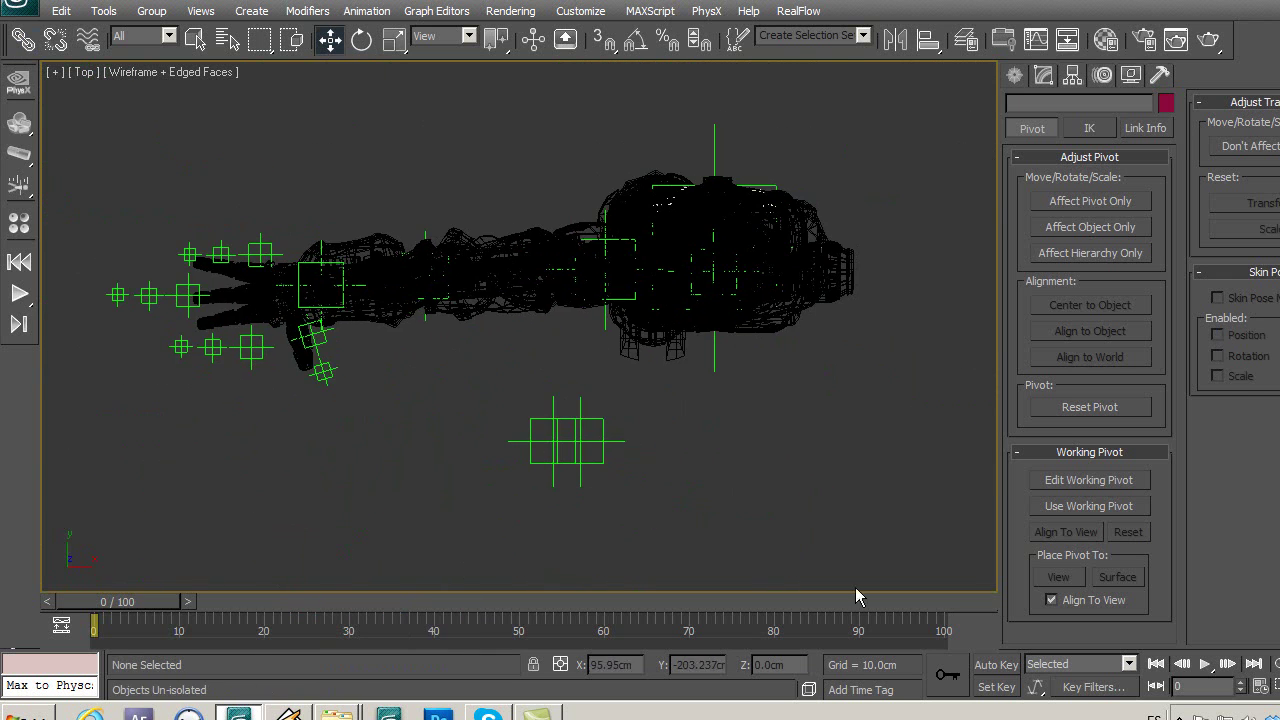
key("alt+w")
left_click(856, 524)
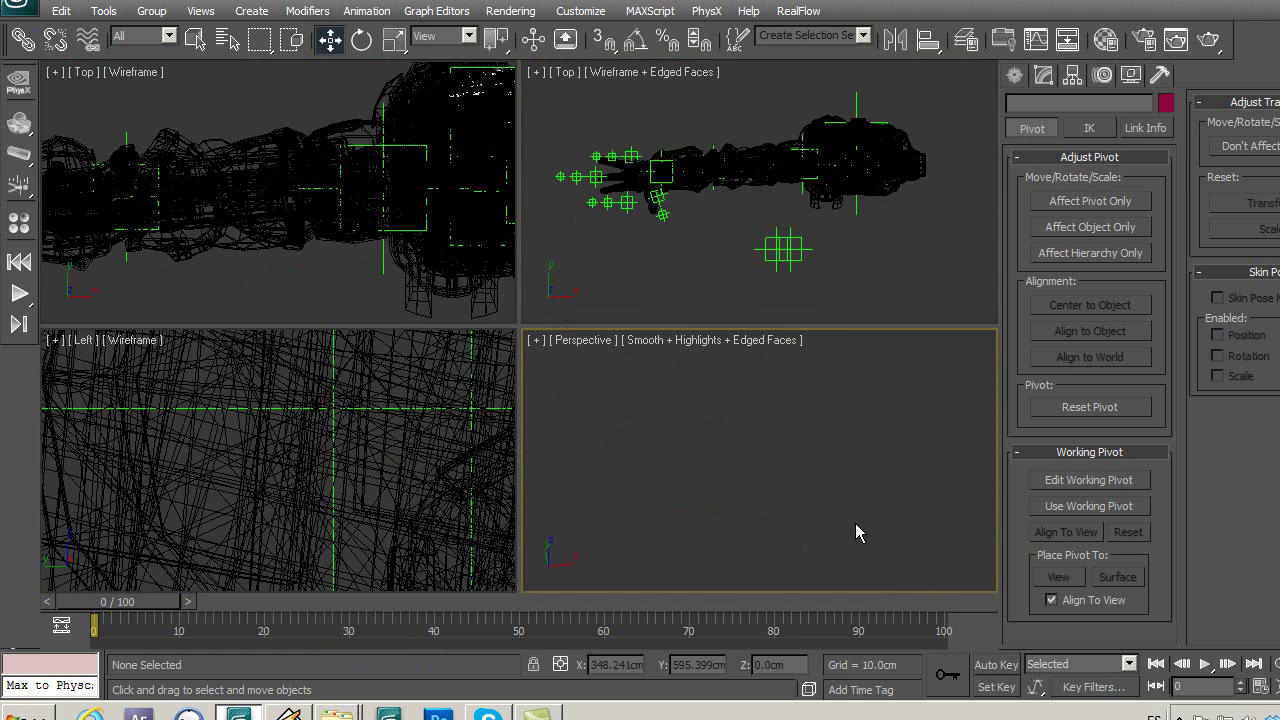
key("ctrl+shift+z")
middle_click_drag(805, 492, 787, 502)
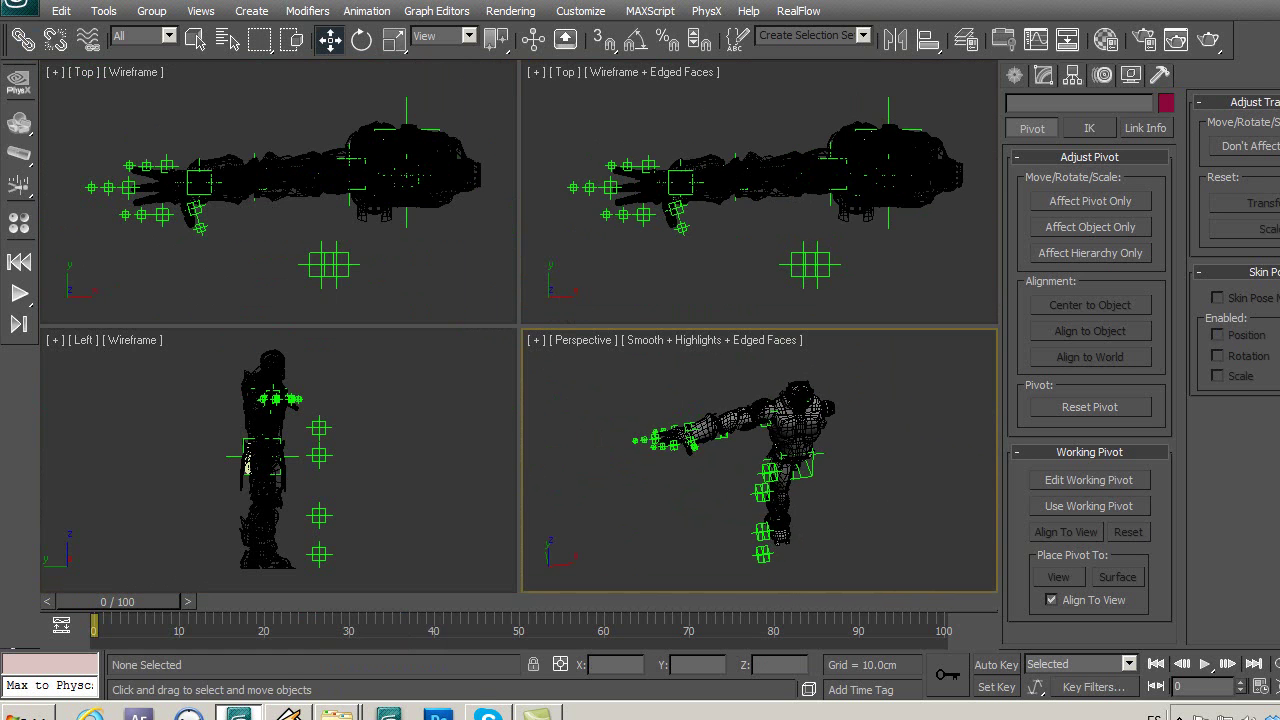
Maximize Perspective and orbit to look along the outstretched arm toward the hand.
key("alt+w")
key("ctrl+r")
mouse_move(591, 363)
left_mouse_down()
mouse_move(520, 289)
mouse_move(543, 445)
left_mouse_up()
scroll(520, 289, "up", 5)
mouse_move(562, 505)
left_mouse_down()
mouse_move(540, 443)
mouse_move(807, 350)
left_mouse_up()
mouse_move(548, 352)
left_mouse_down()
mouse_move(540, 380)
mouse_move(488, 412)
mouse_move(593, 350)
mouse_move(543, 320)
mouse_move(509, 363)
mouse_move(250, 150)
left_mouse_up()
Link the Point08 wrist helper to the elbow Point helper as its parent.
left_click(22, 39)
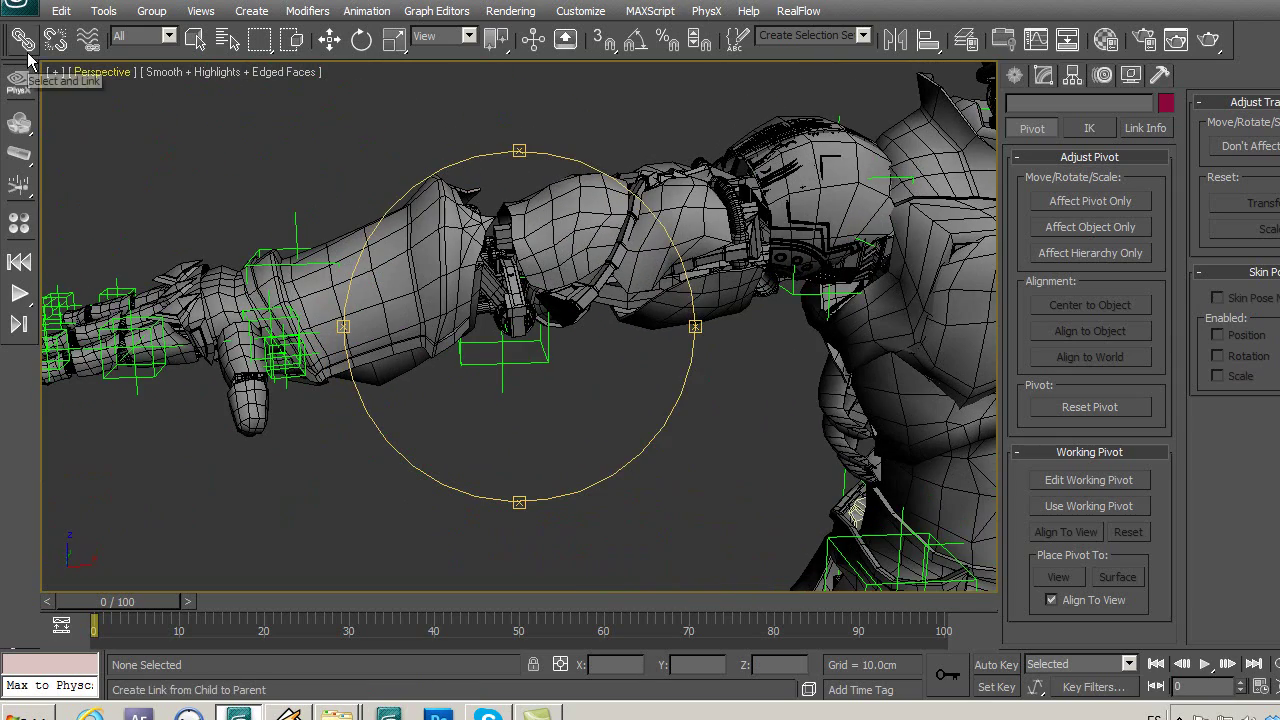
left_click(286, 217)
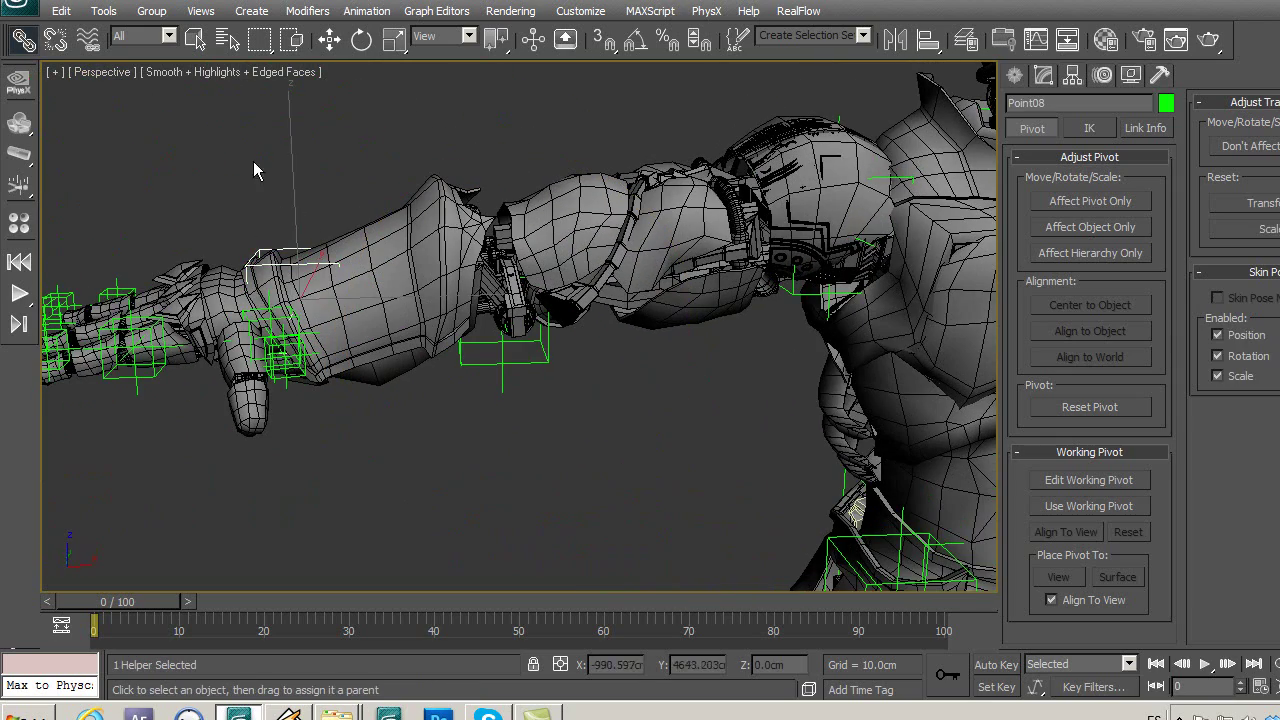
left_click_drag(294, 214, 522, 367)
mouse_move(302, 295)
left_mouse_down()
mouse_move(348, 277)
mouse_move(360, 146)
left_mouse_up()
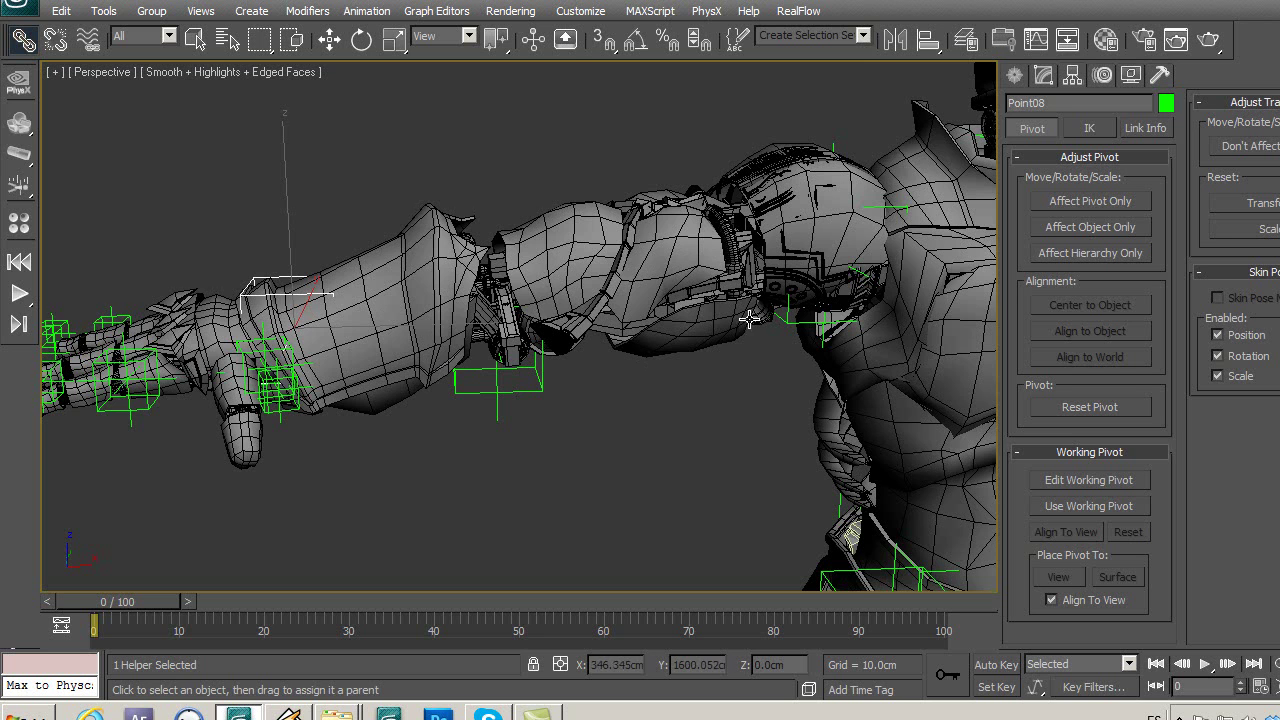
Save the scene with Ctrl+S and reposition the view around the arm.
middle_click_drag(749, 318, 657, 291)
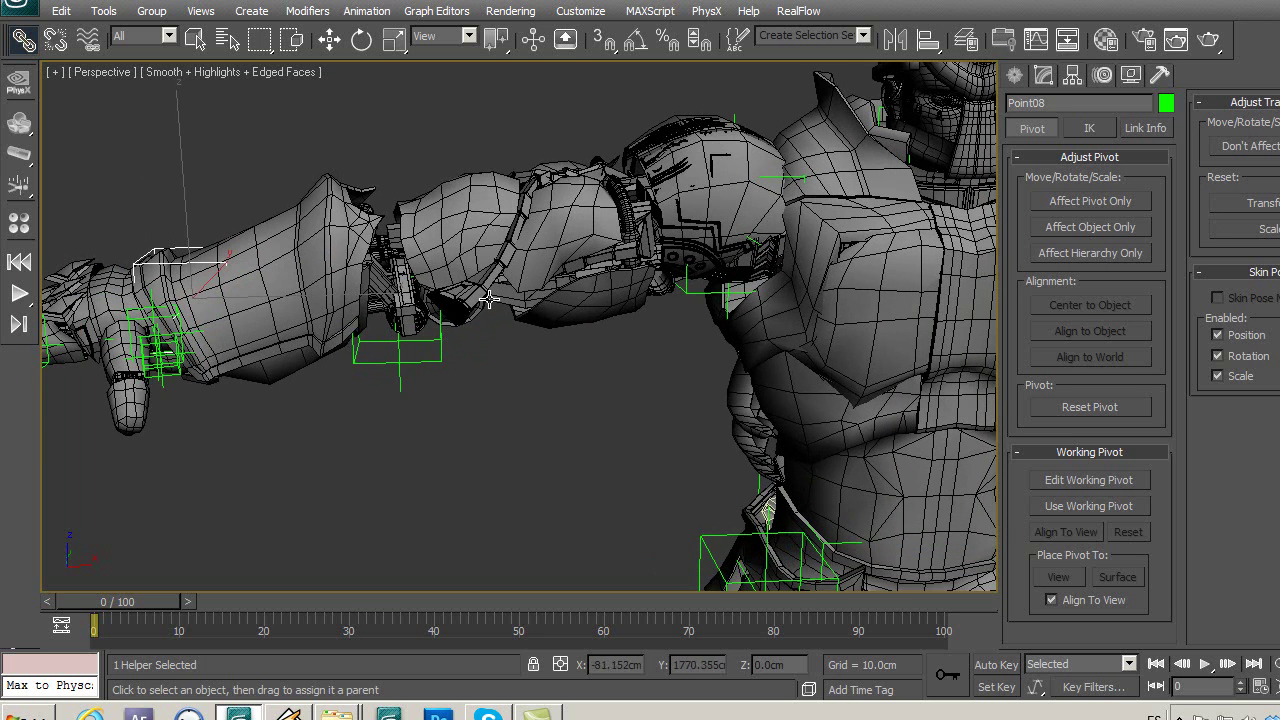
middle_click_drag(489, 298, 506, 308)
key("ctrl+s")
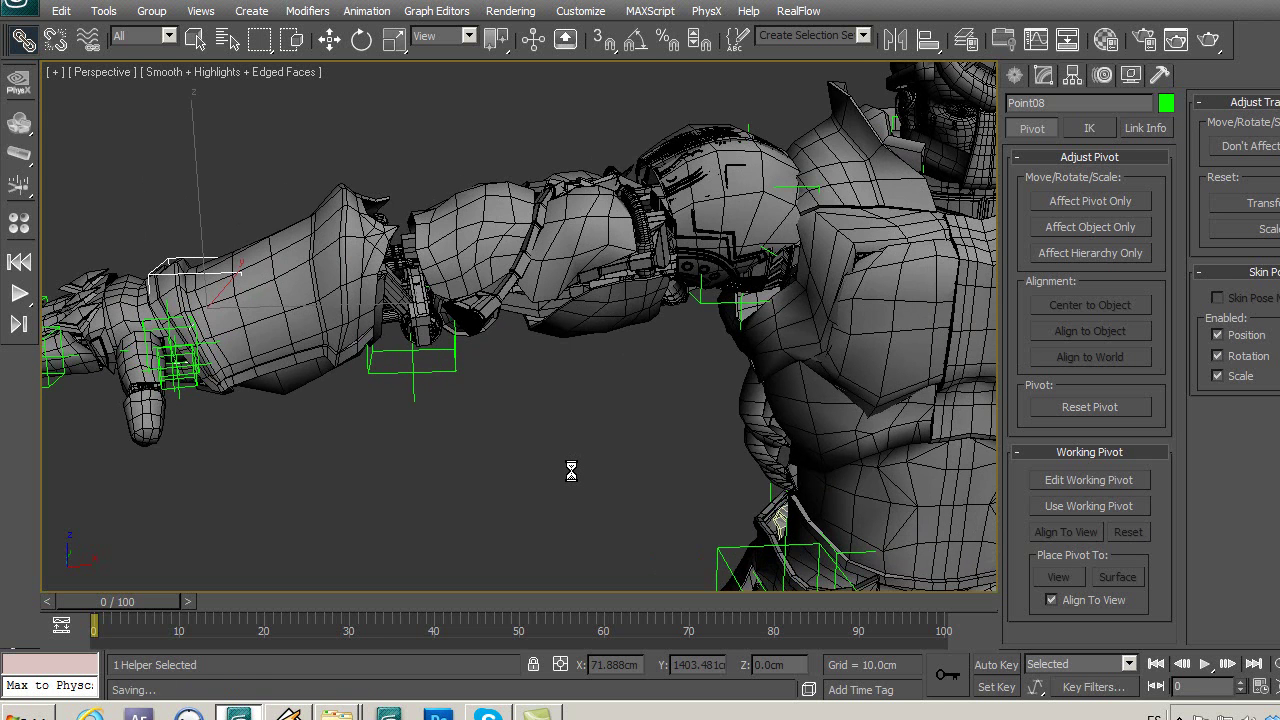
middle_click_drag(534, 409, 575, 366)
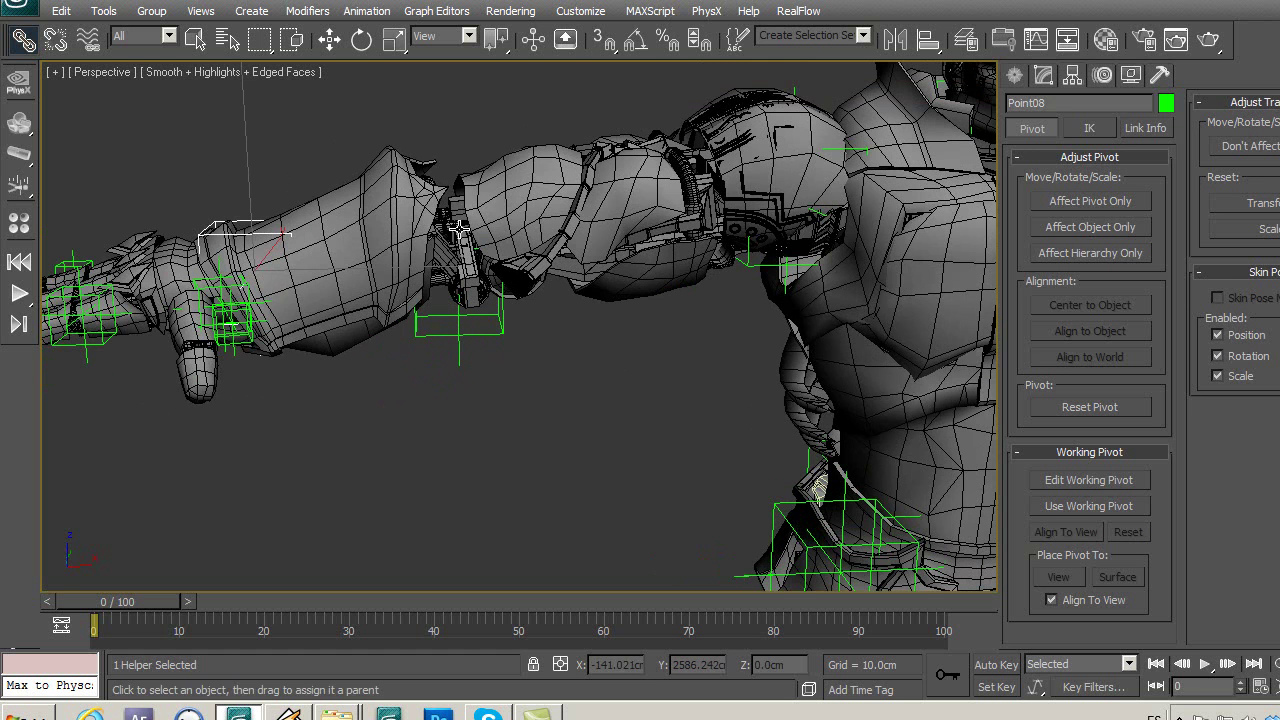
middle_click_drag(457, 228, 396, 288, "alt")
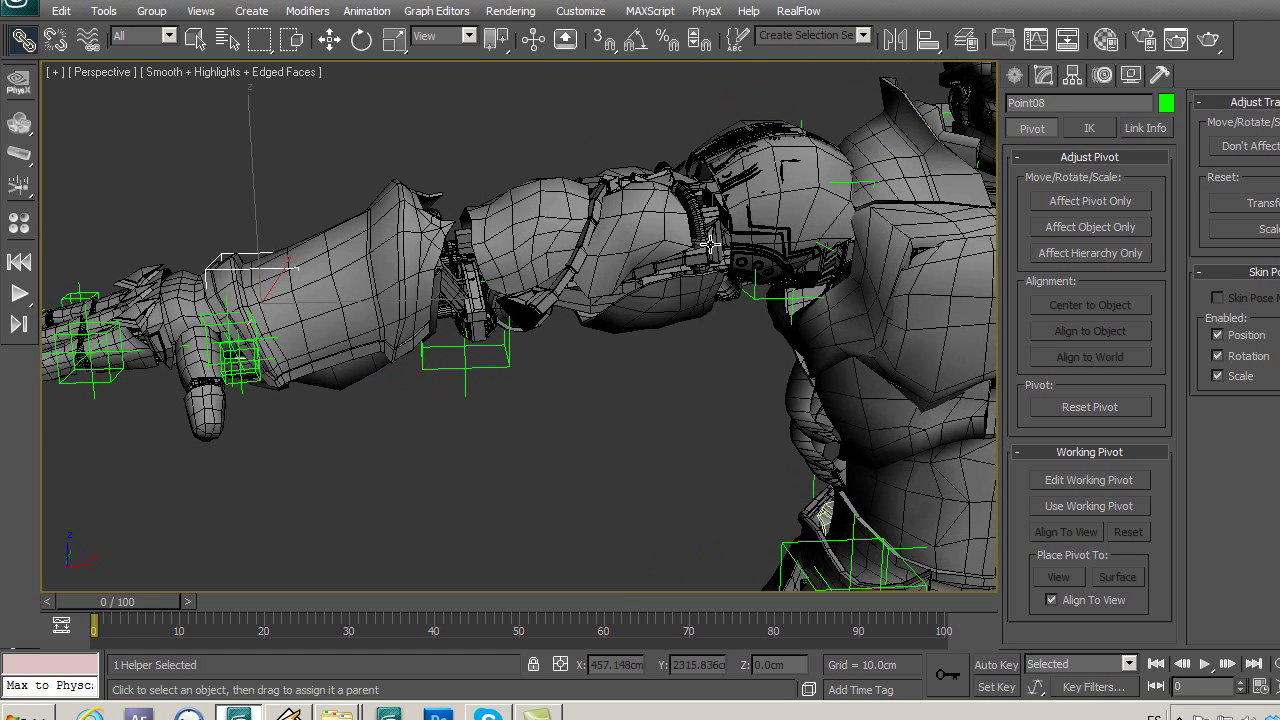
mouse_move(462, 449)
middle_mouse_down()
mouse_move(437, 429)
mouse_move(379, 462)
mouse_move(586, 391)
mouse_move(534, 389)
mouse_move(543, 380)
mouse_move(651, 366)
middle_mouse_up()
mouse_move(380, 410)
middle_mouse_down()
mouse_move(500, 409)
mouse_move(462, 409)
mouse_move(510, 430)
mouse_move(690, 327)
middle_mouse_up()
From the Top view, select finger segment d2,1,003 together with its nearby helper.
key("t")
scroll(690, 327, "up", 2)
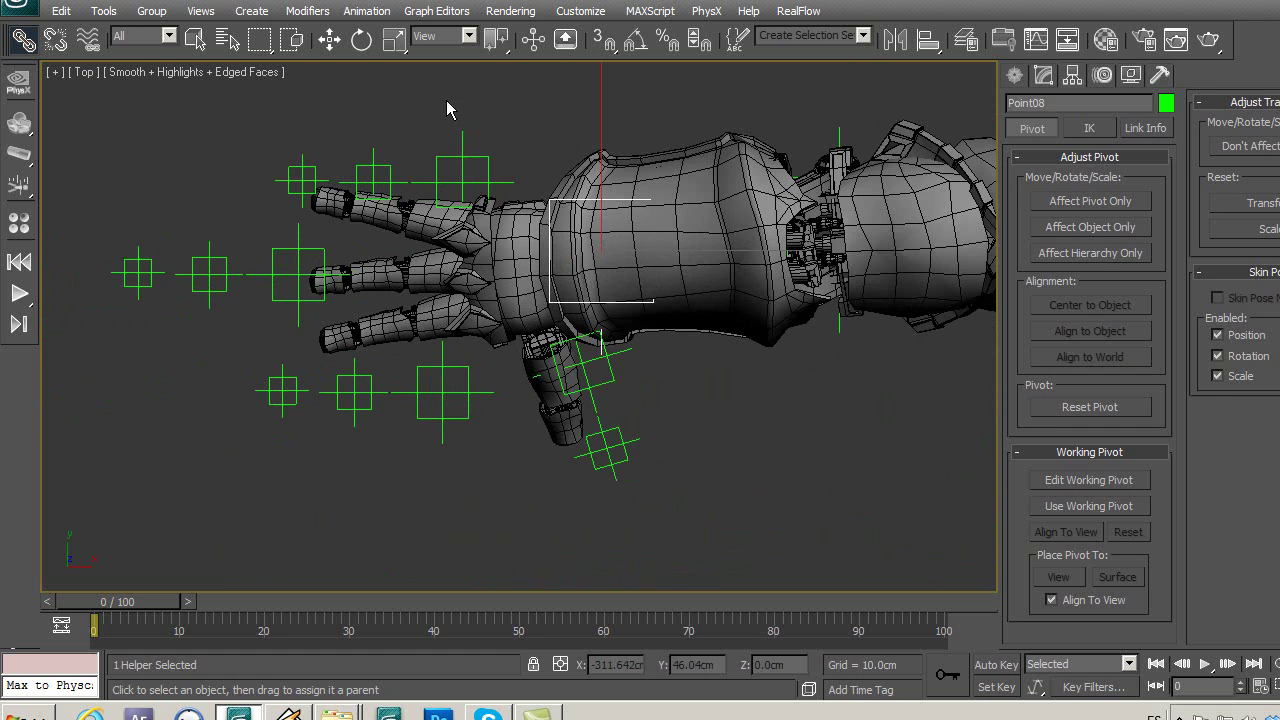
left_click(330, 39)
middle_click_drag(446, 108, 521, 140)
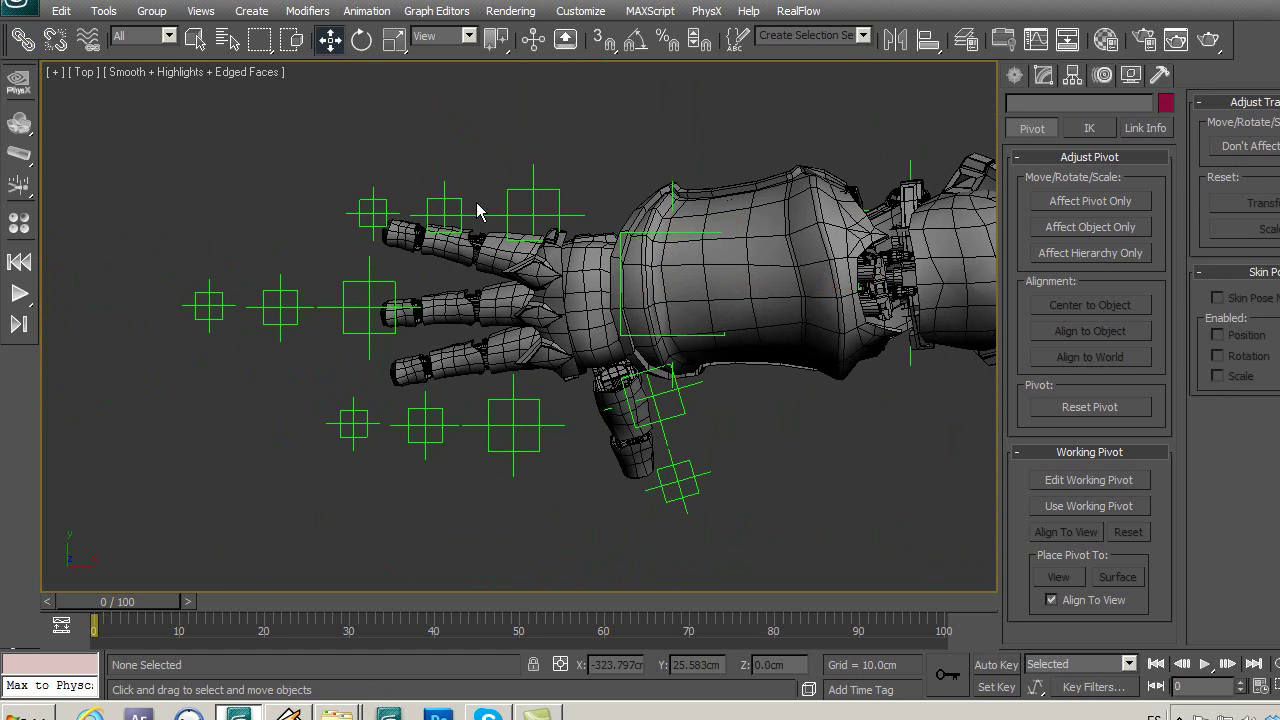
scroll(480, 208, "up", 3)
scroll(480, 208, "up", 2)
left_click(567, 347)
left_click(446, 298, "ctrl")
left_click(345, 295, "ctrl")
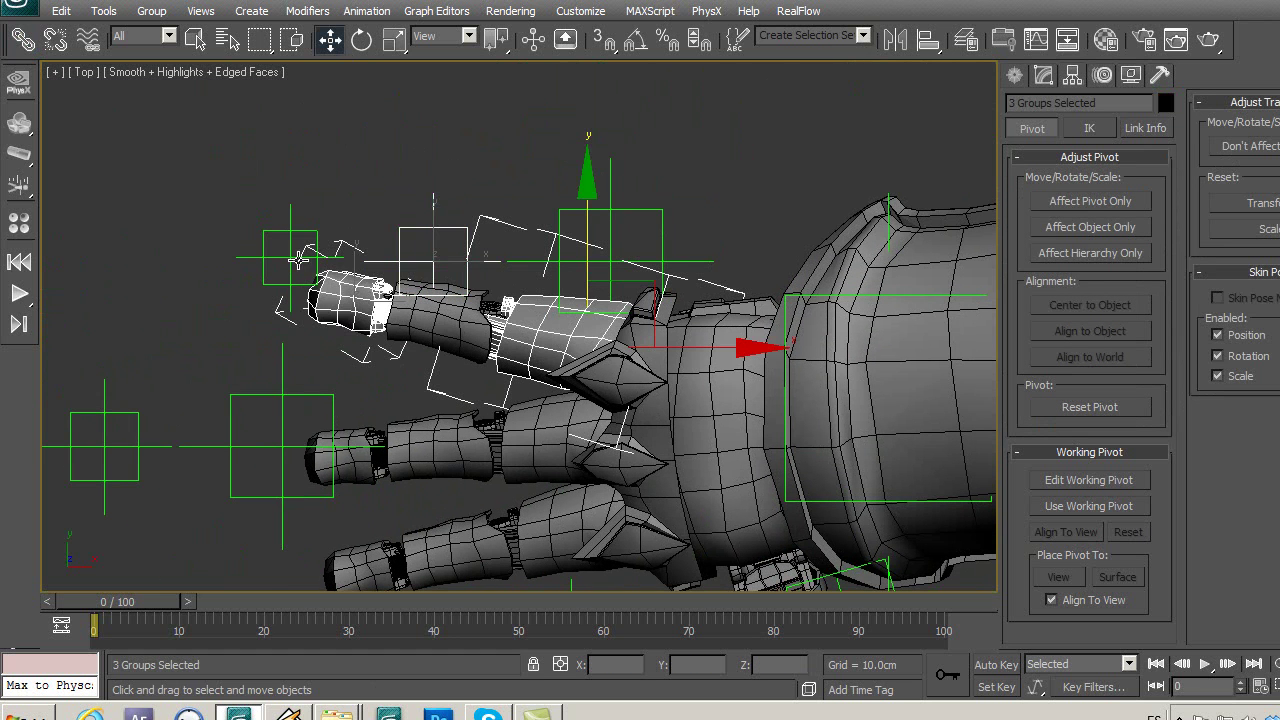
left_click(470, 172)
left_click(600, 275)
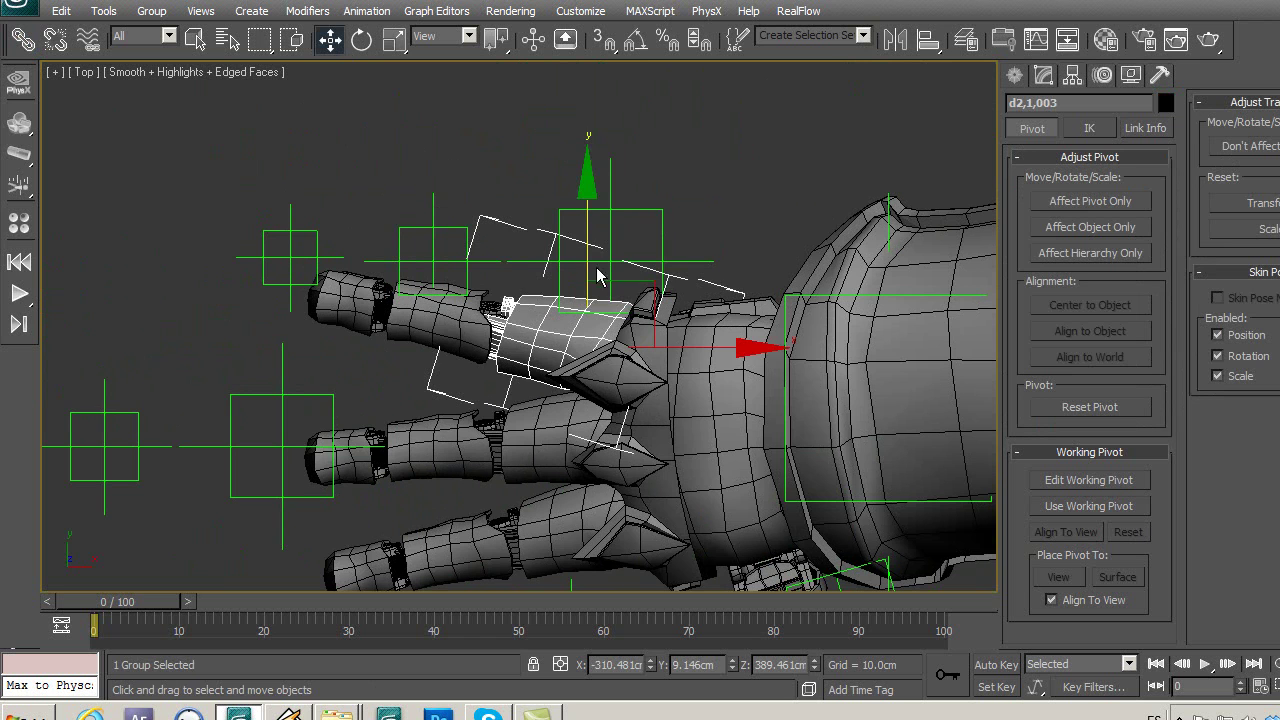
left_click(633, 260, "ctrl")
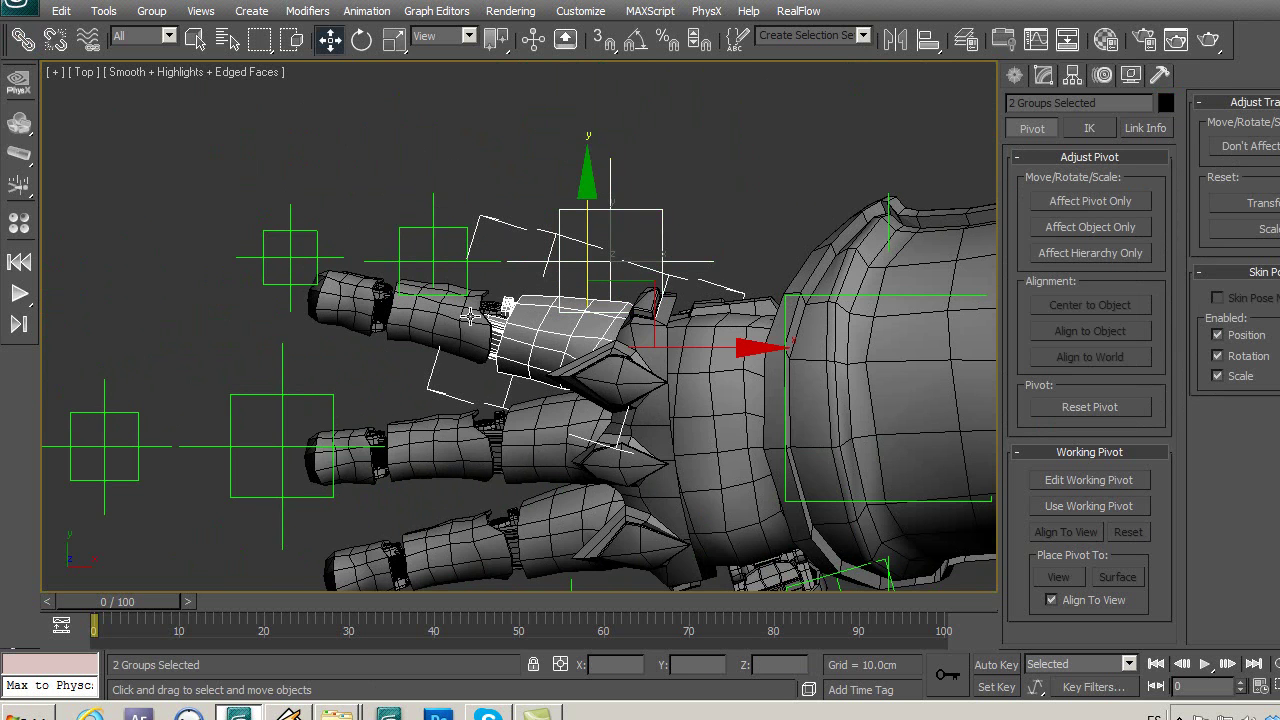
Isolate them, reselect d2,1,003, enable Affect Pivot Only, and view it front-on in wireframe.
key("alt+q")
left_click(700, 425)
left_click(560, 440)
middle_click_drag(582, 472, 680, 417)
left_click(1090, 201)
mouse_move(760, 415)
middle_mouse_down()
mouse_move(693, 356)
mouse_move(570, 373)
middle_mouse_up()
key("f")
key("z")
key("F3")
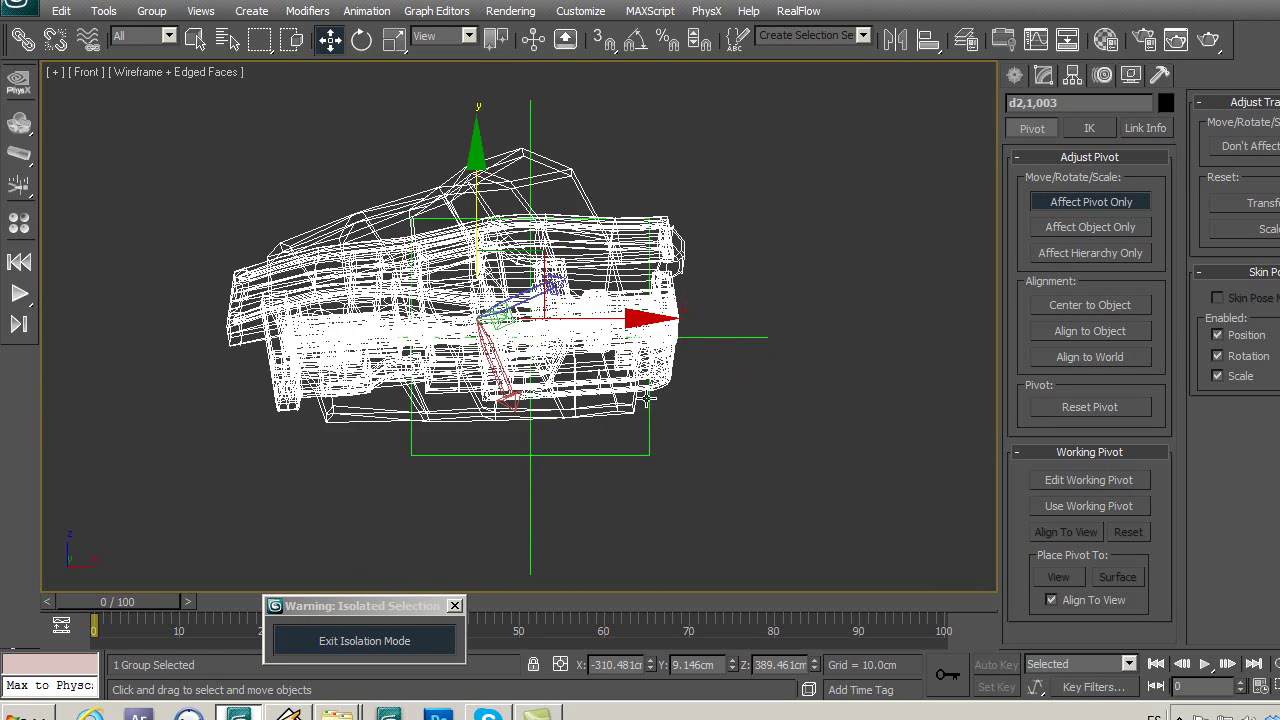
Move the d2,1,003 pivot right in Front view and down in Top view onto its joint.
left_click_drag(552, 265, 720, 232)
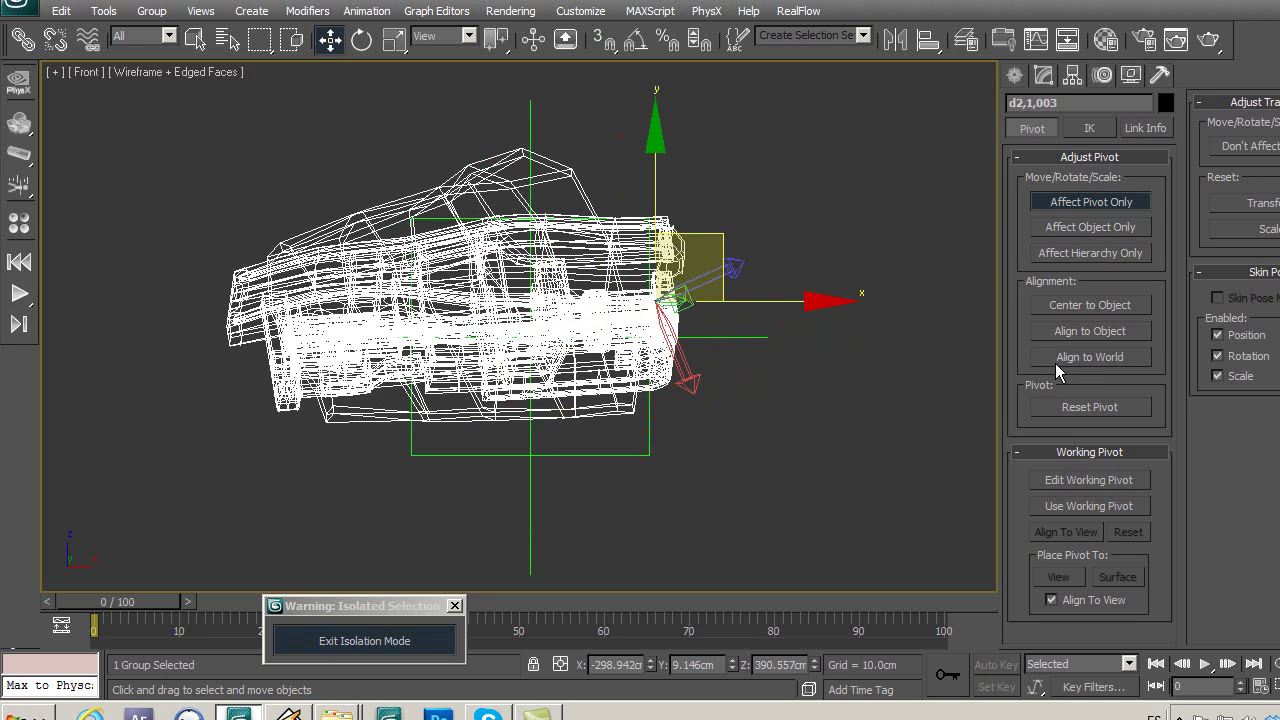
scroll(730, 300, "up", 3)
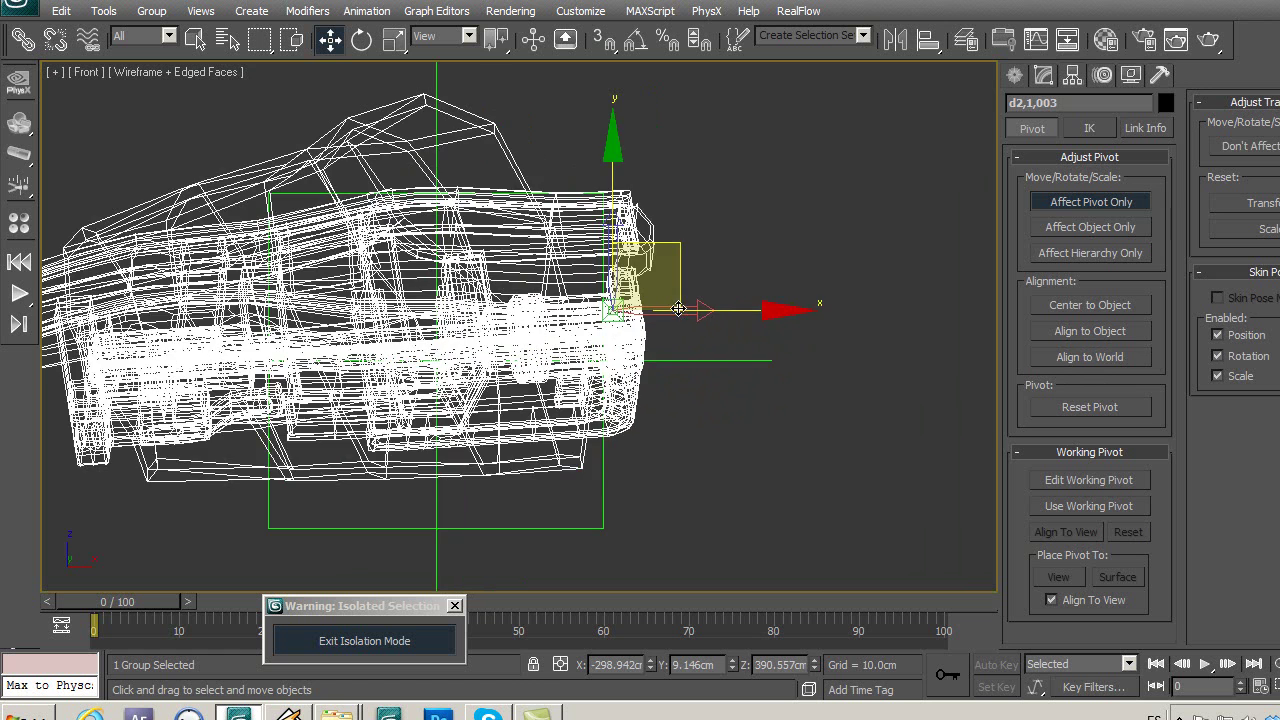
key("t")
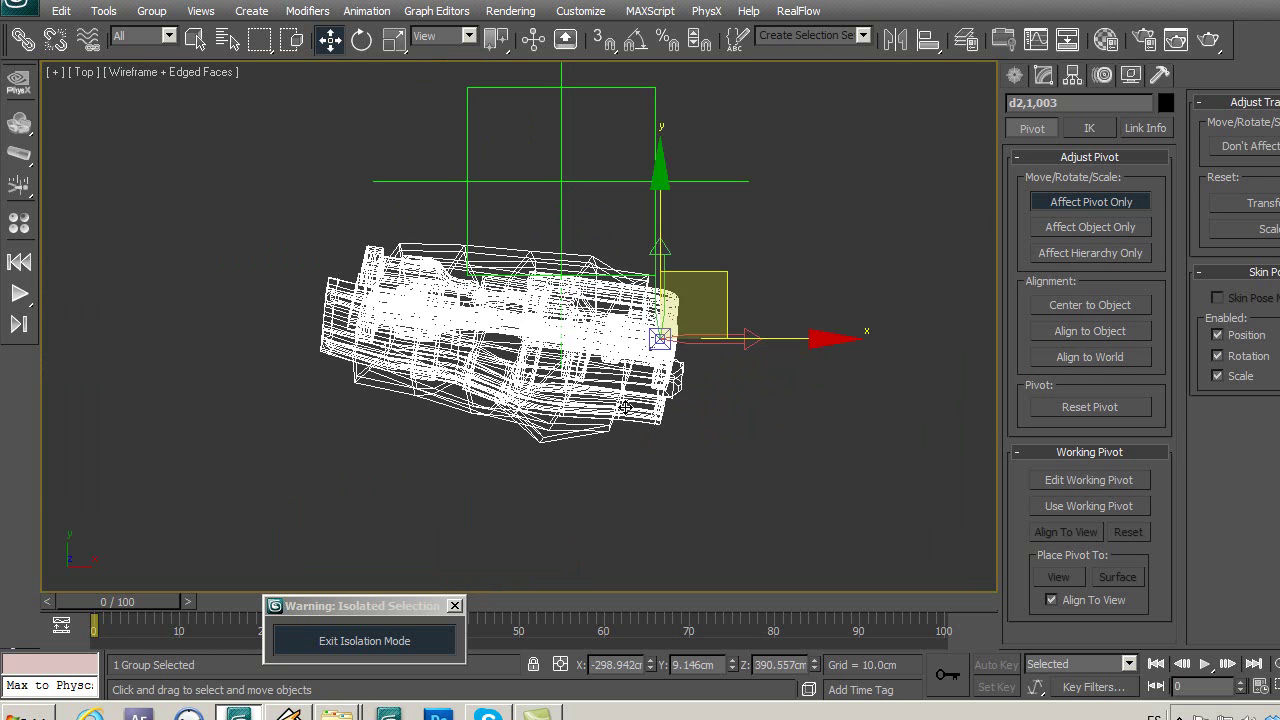
scroll(615, 359, "up", 1)
scroll(616, 359, "up", 1)
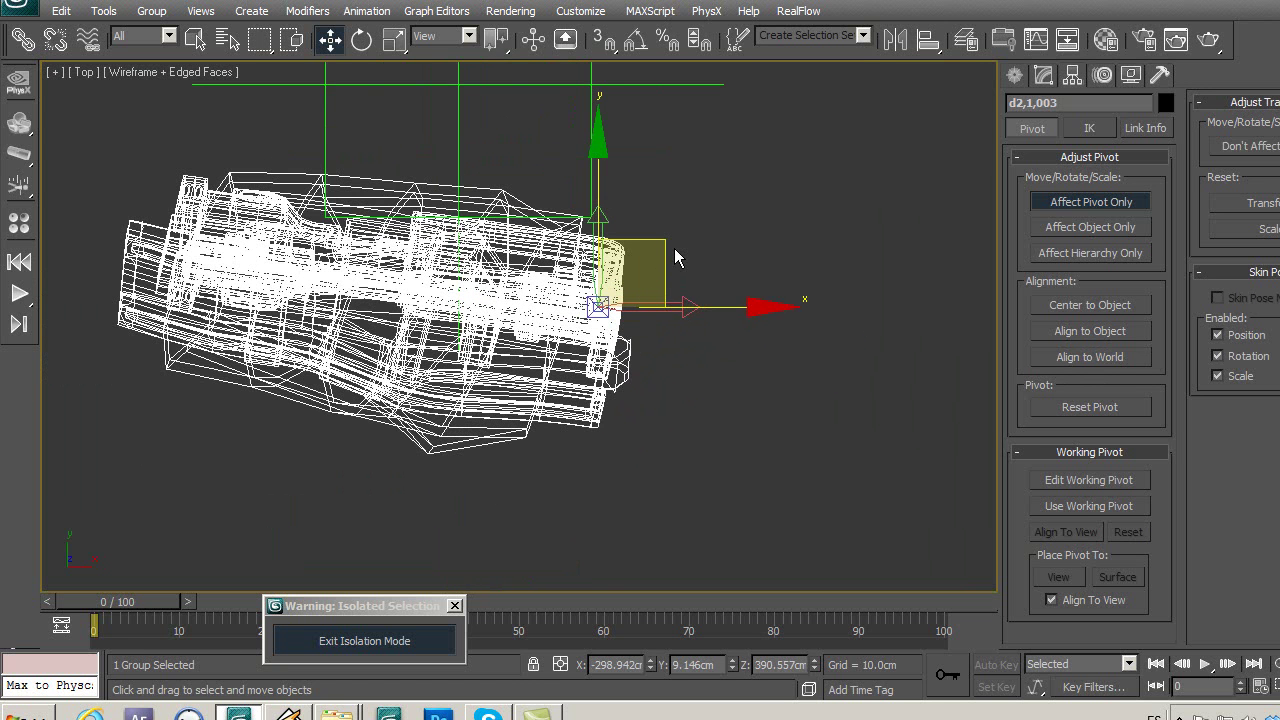
left_click_drag(668, 251, 666, 287)
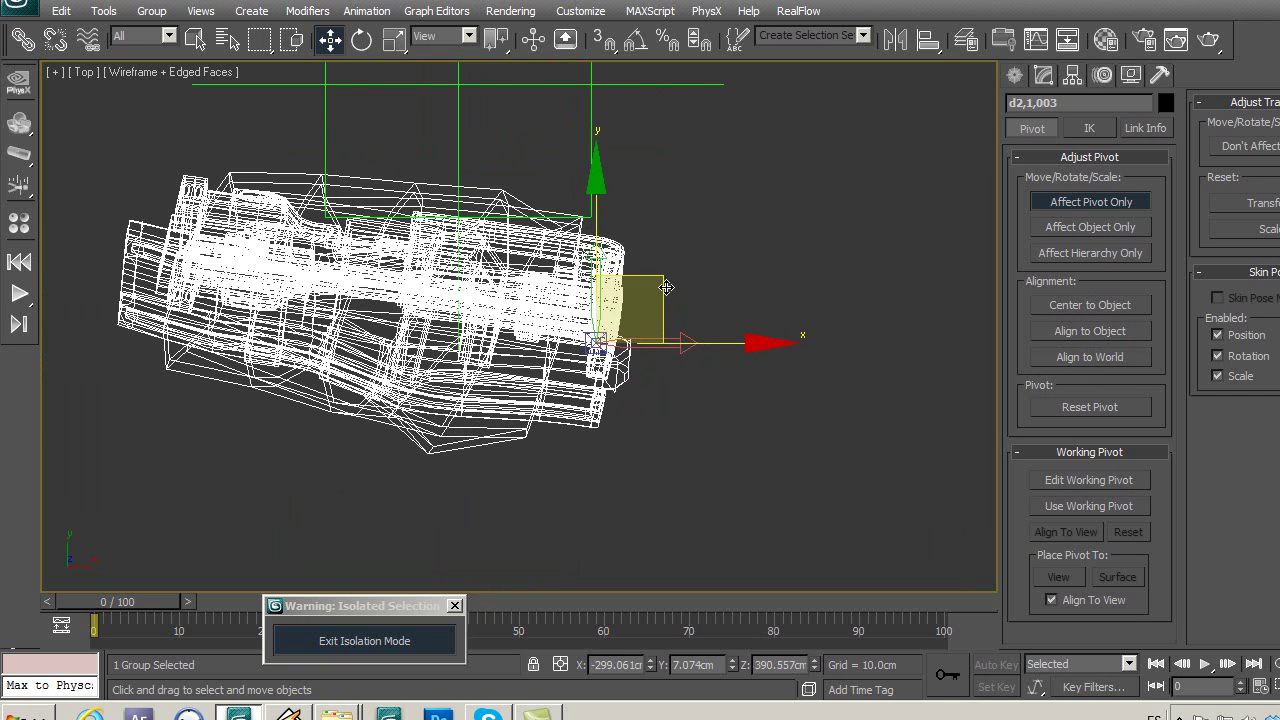
Return to smooth shading, turn off Affect Pivot Only, and deselect the segment.
key("F3")
middle_click_drag(581, 375, 589, 430)
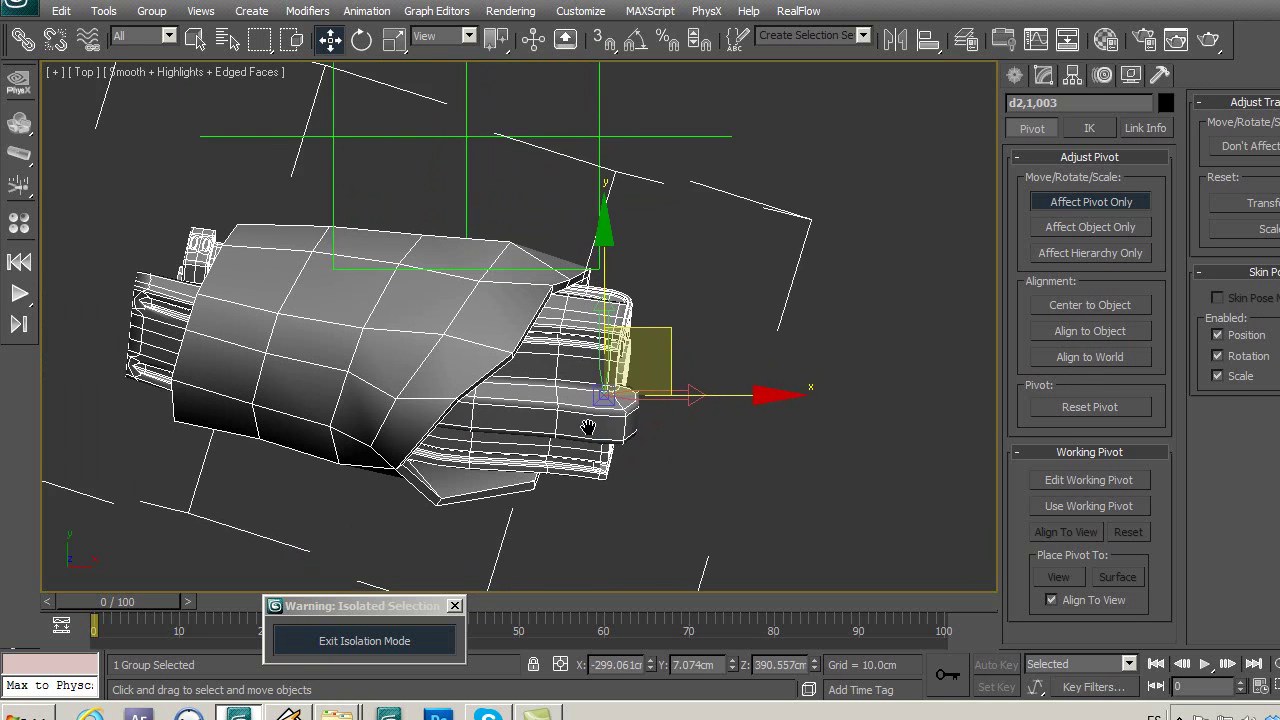
left_click(1060, 202)
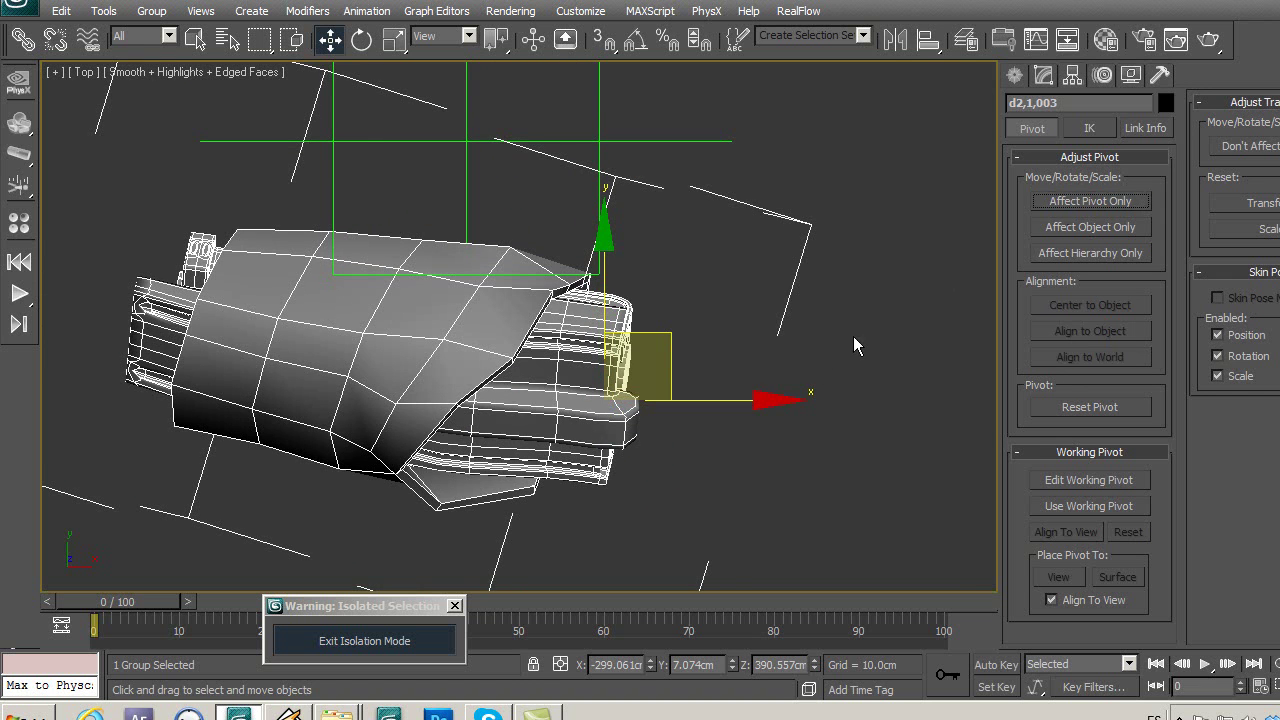
left_click(701, 447)
scroll(701, 447, "down", 3)
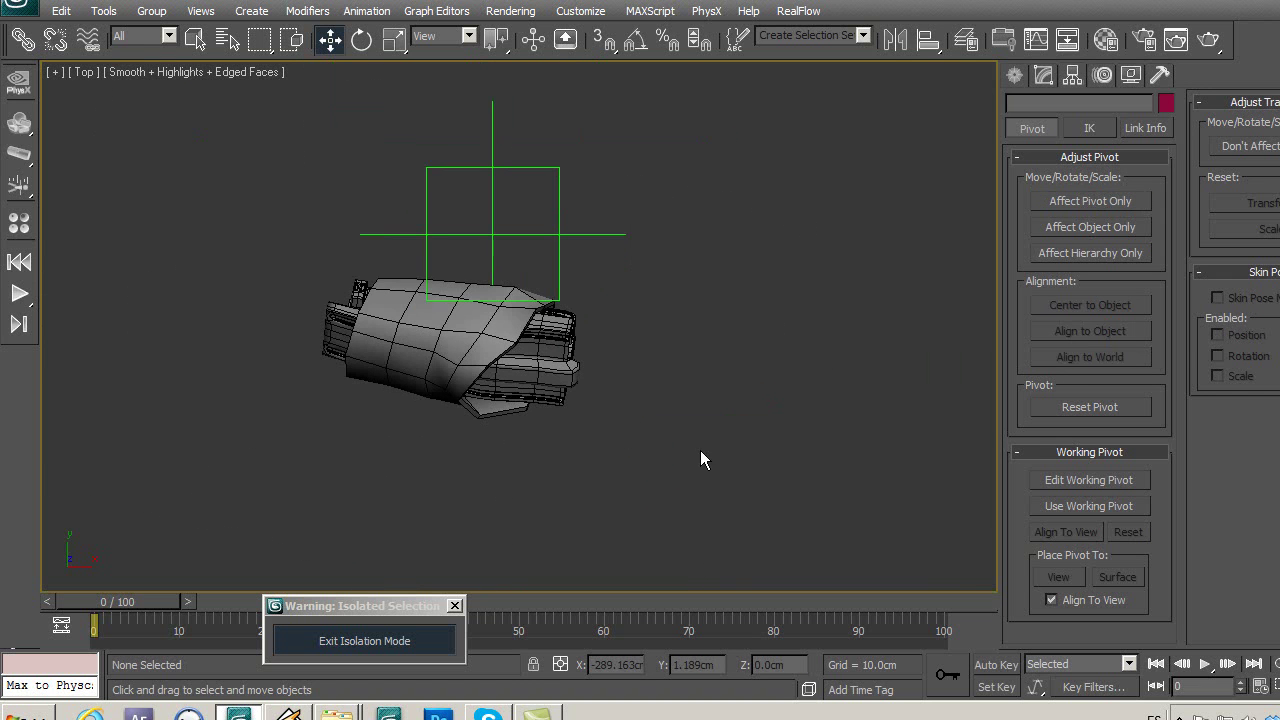
Set Point10's X to -299.961cm, matching finger segment d2,1,003's pivot.
left_click(493, 237)
left_click(578, 379)
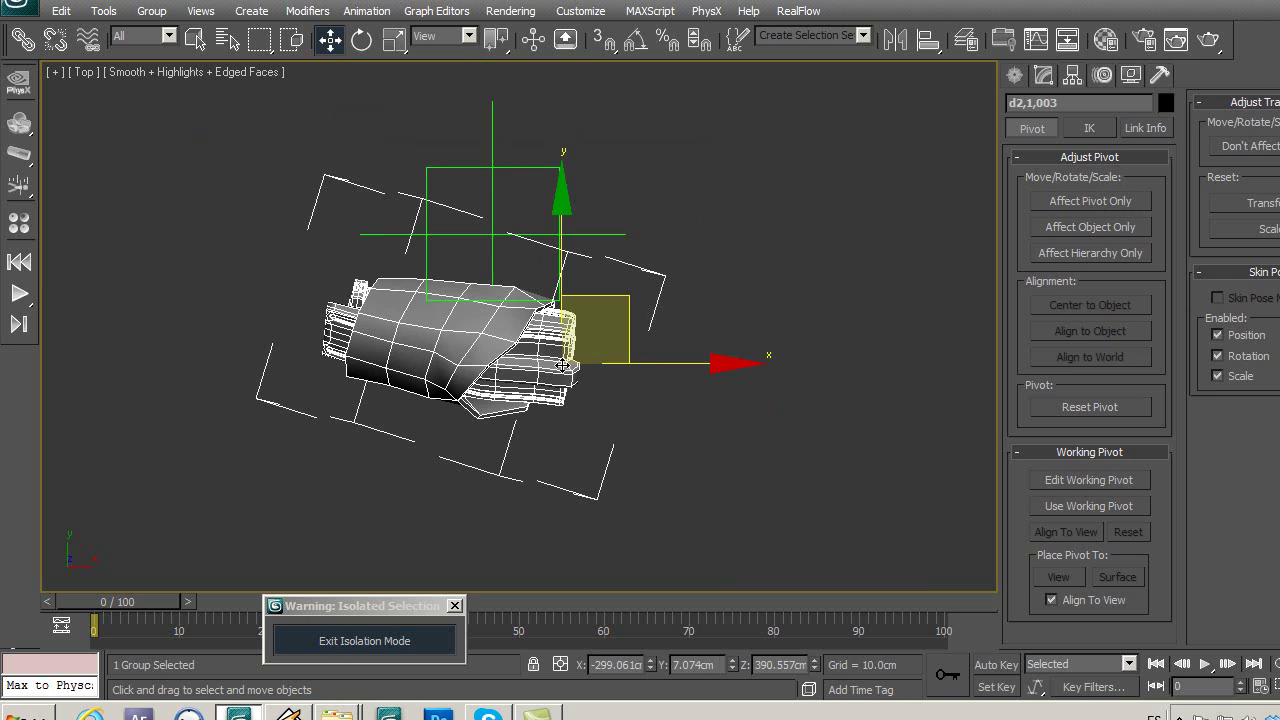
double_click(637, 664)
left_click(526, 236)
double_click(618, 668)
type("-299.961")
key("Return")
left_click(525, 385)
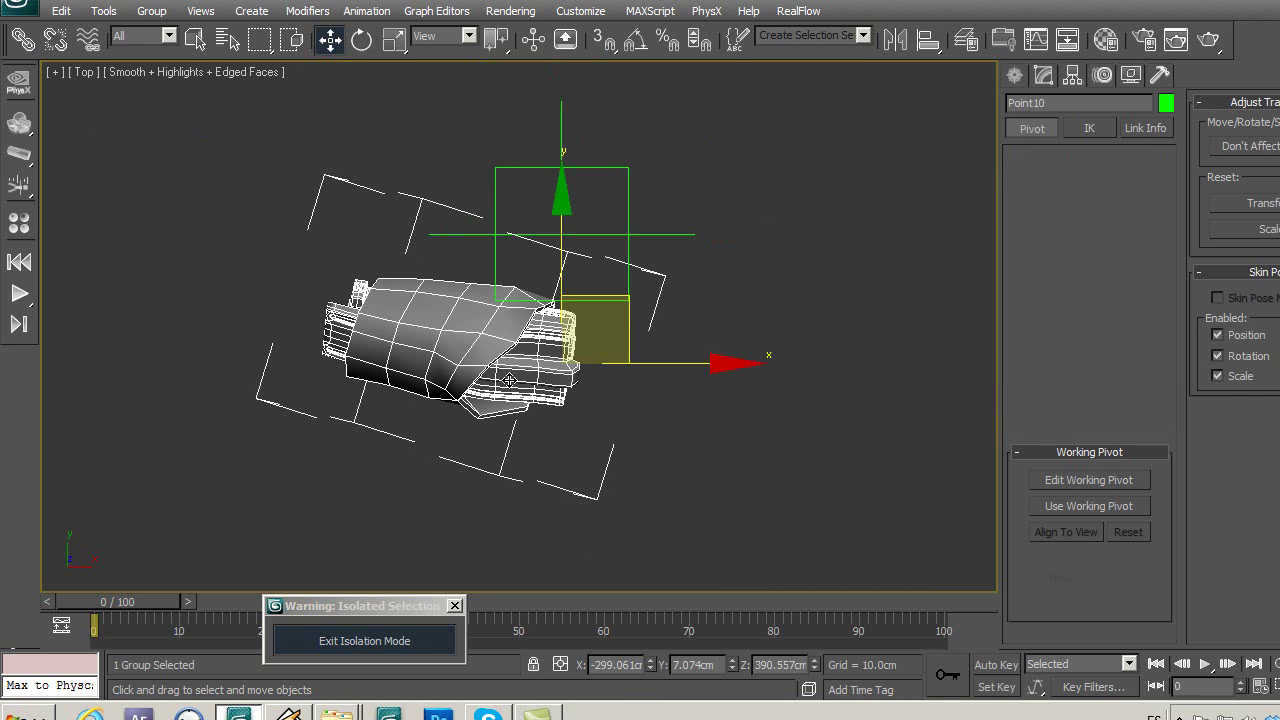